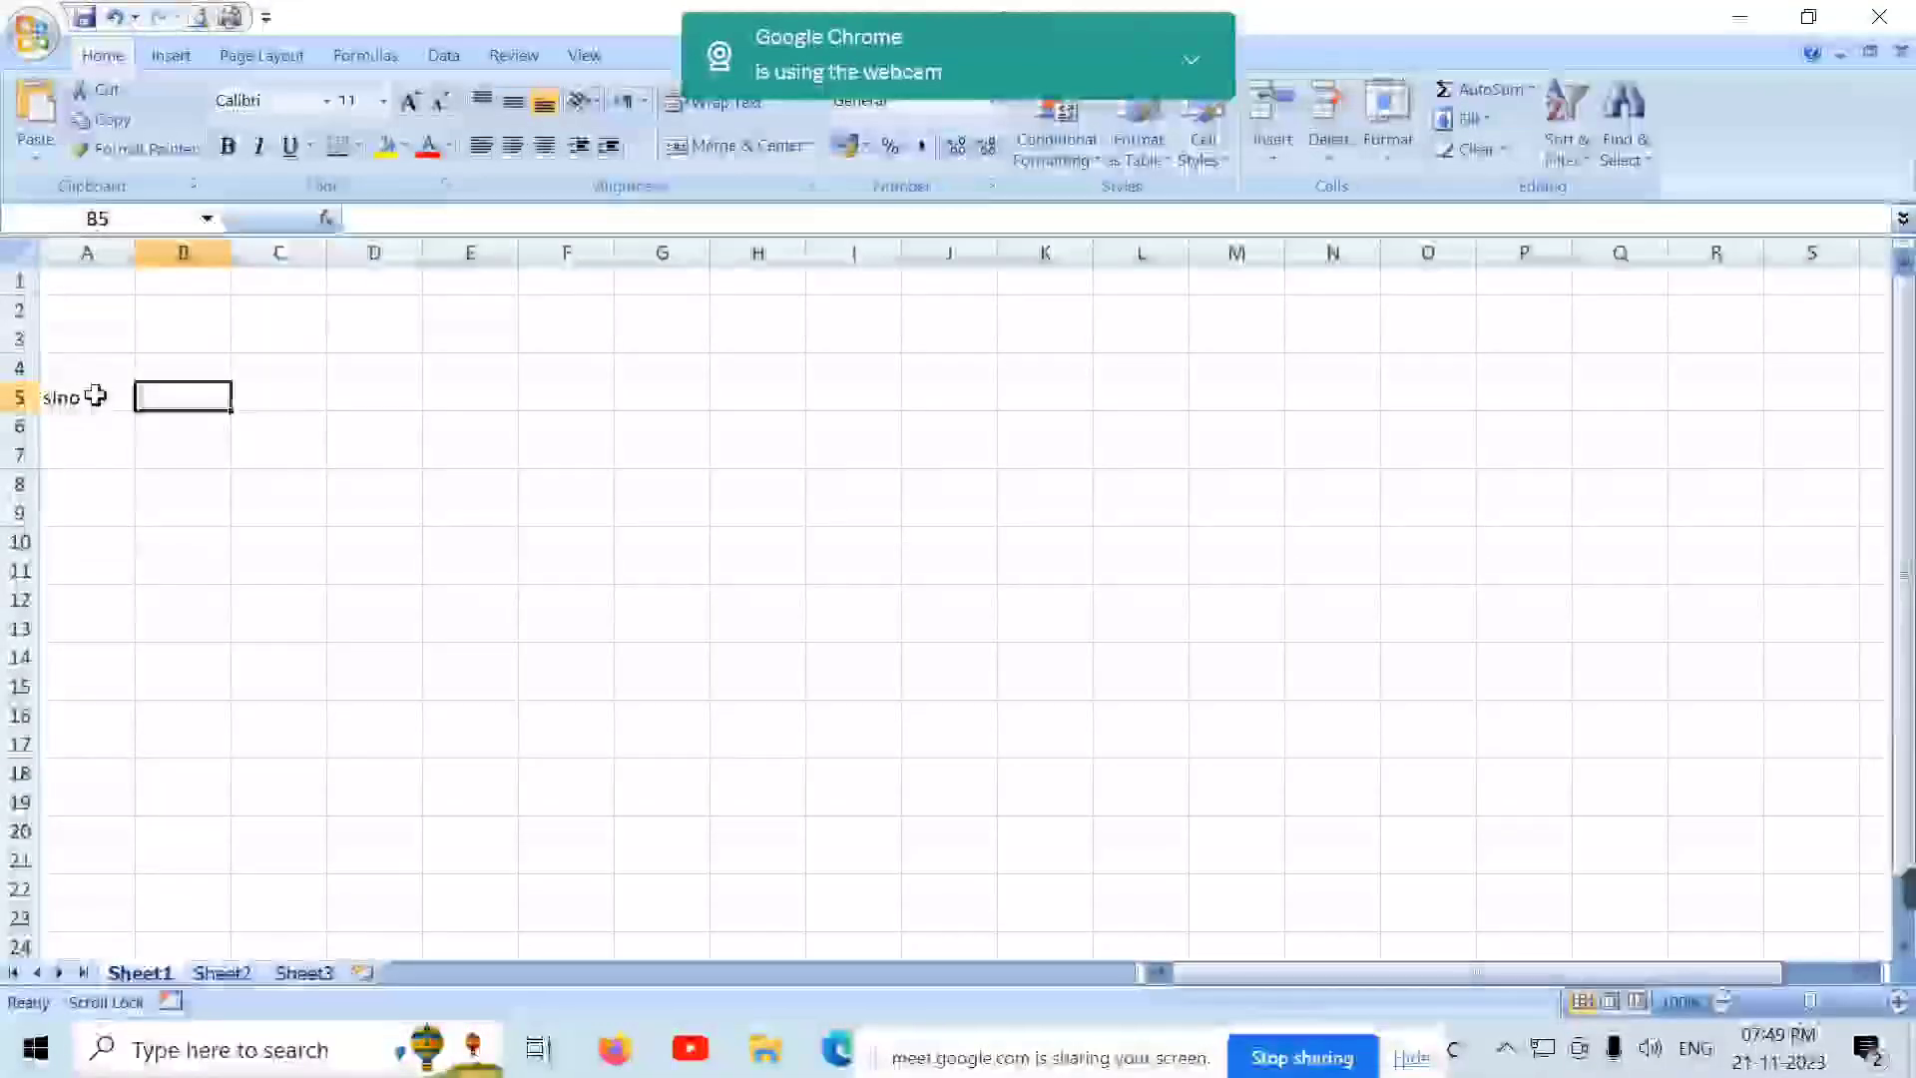
# Step: Enter the headings "employee name" in B5 and "salary" in C5
pyautogui.write('ployee name')
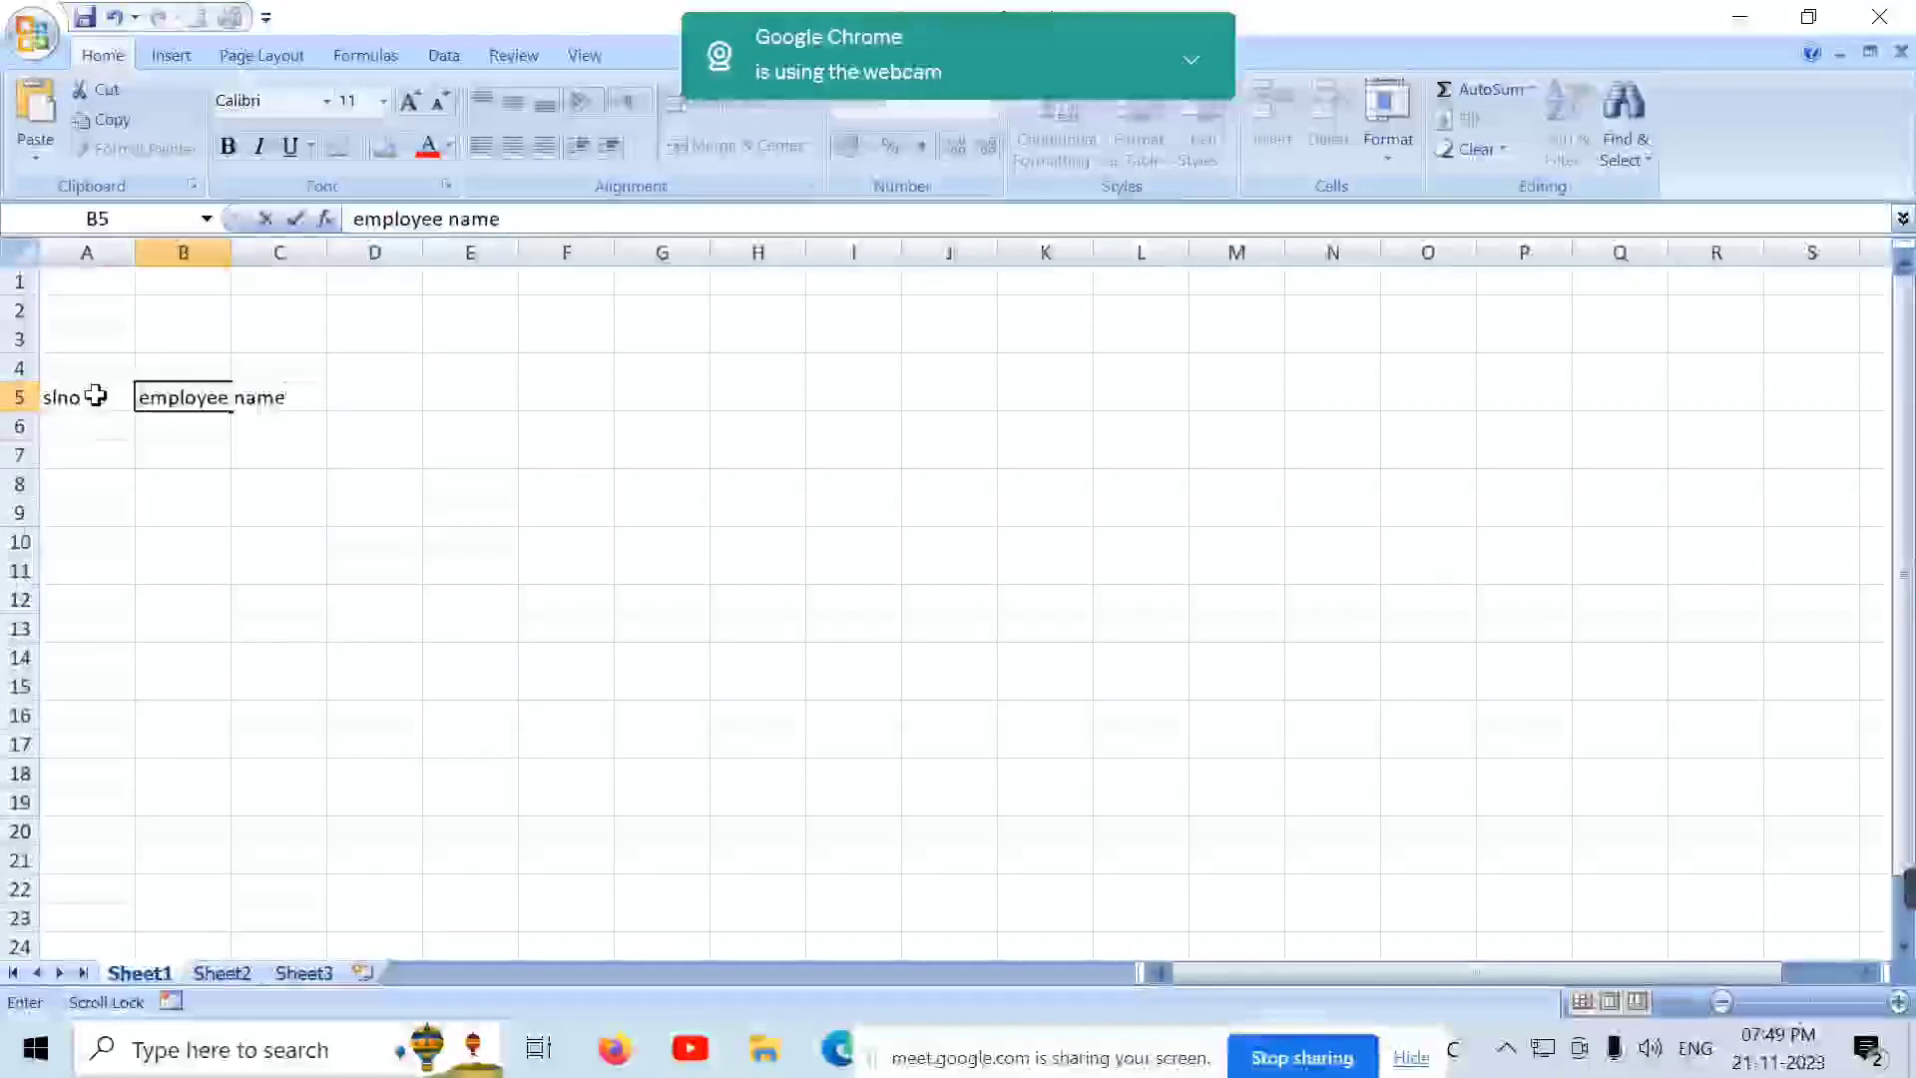
pyautogui.press('Tab')
pyautogui.write('salary')
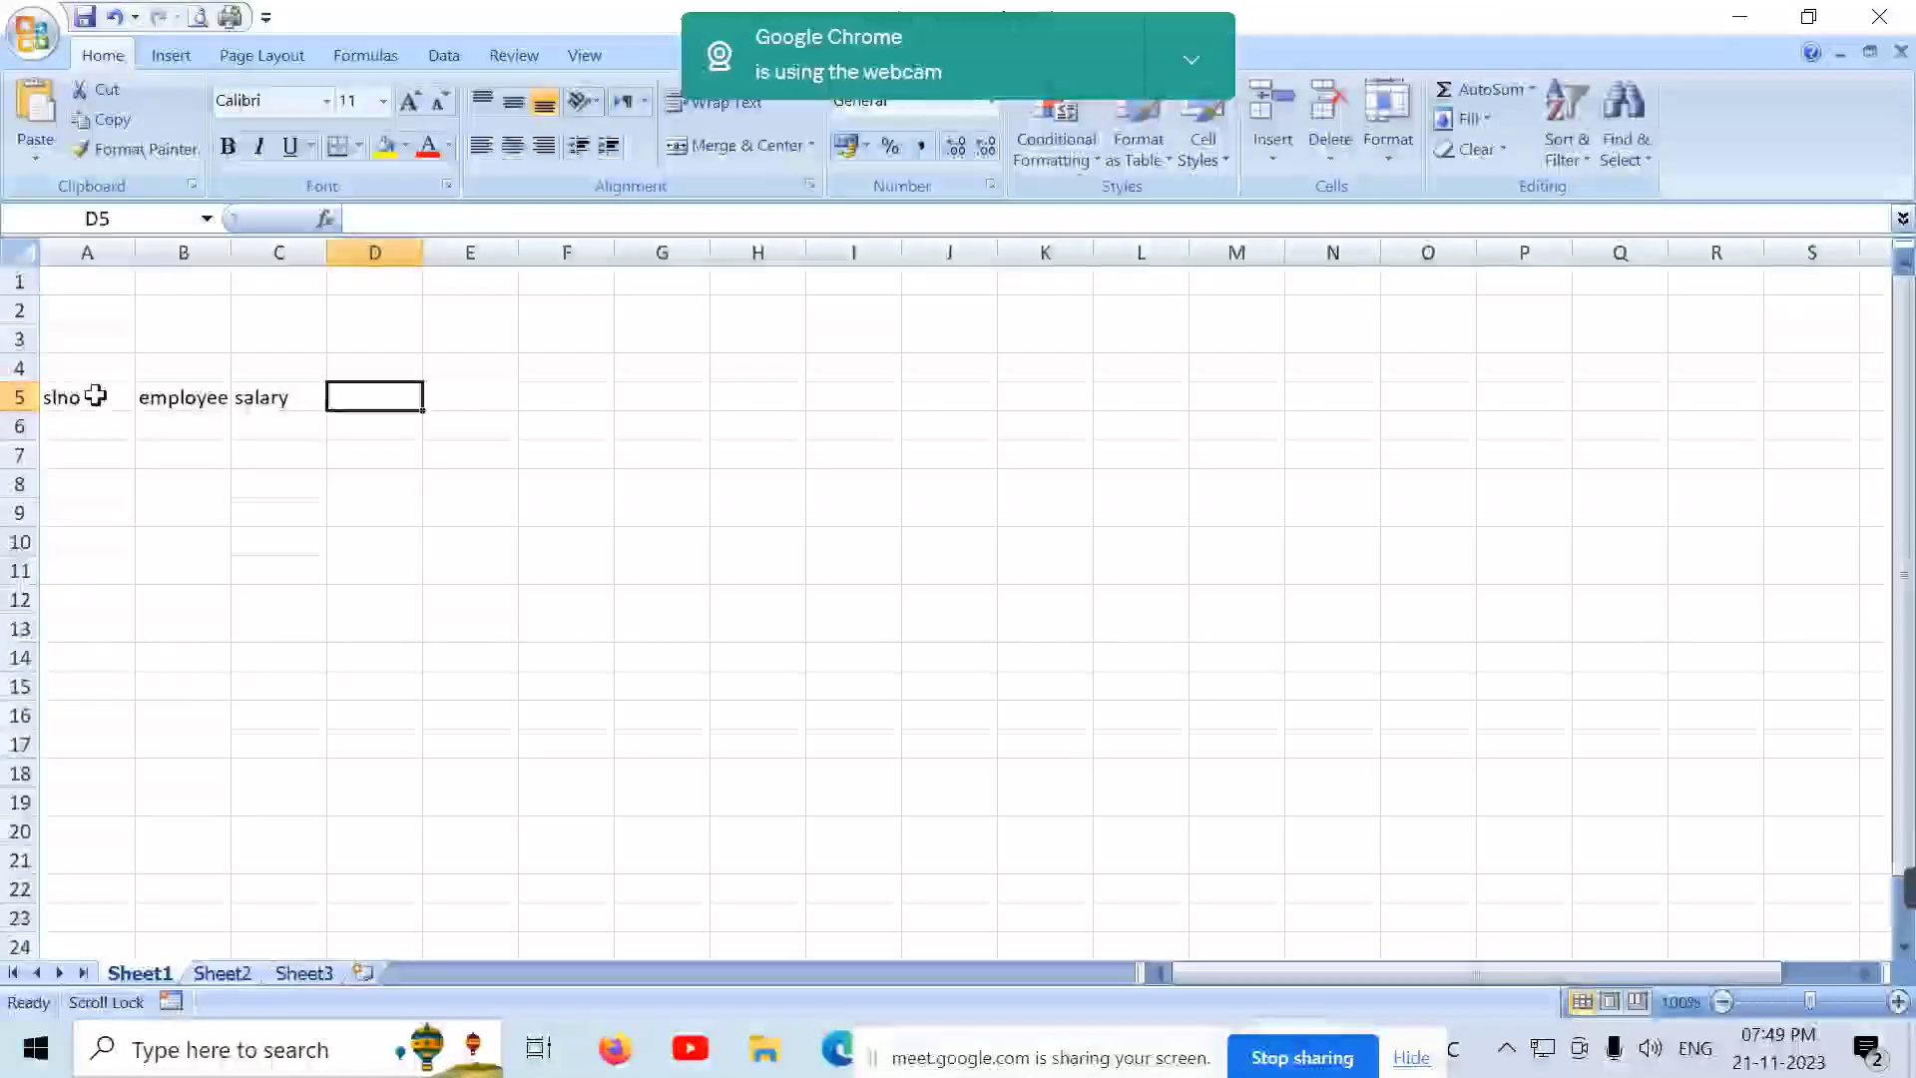
# Step: Enter the heading "no of working days" in D5
pyautogui.write('nof of')
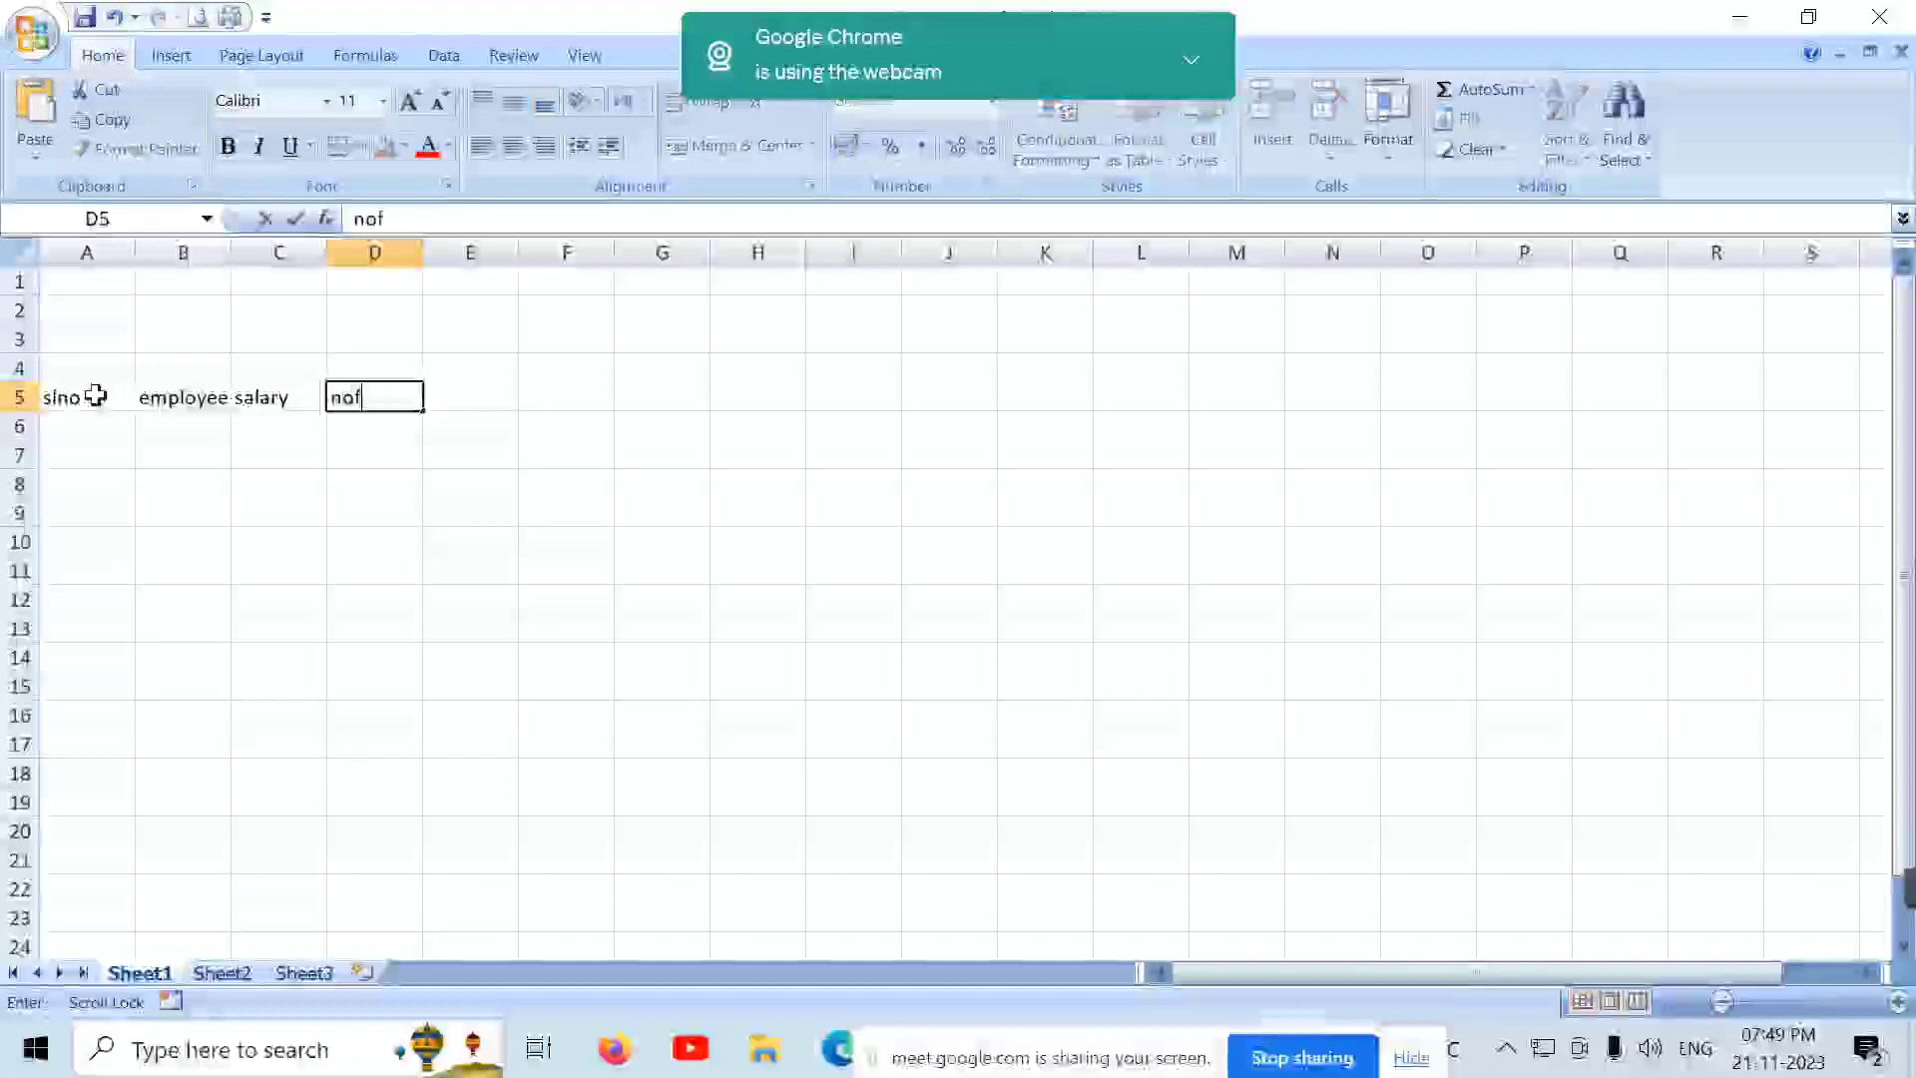
pyautogui.press('BackSpace')
pyautogui.press('BackSpace')
pyautogui.press('BackSpace')
pyautogui.press('BackSpace')
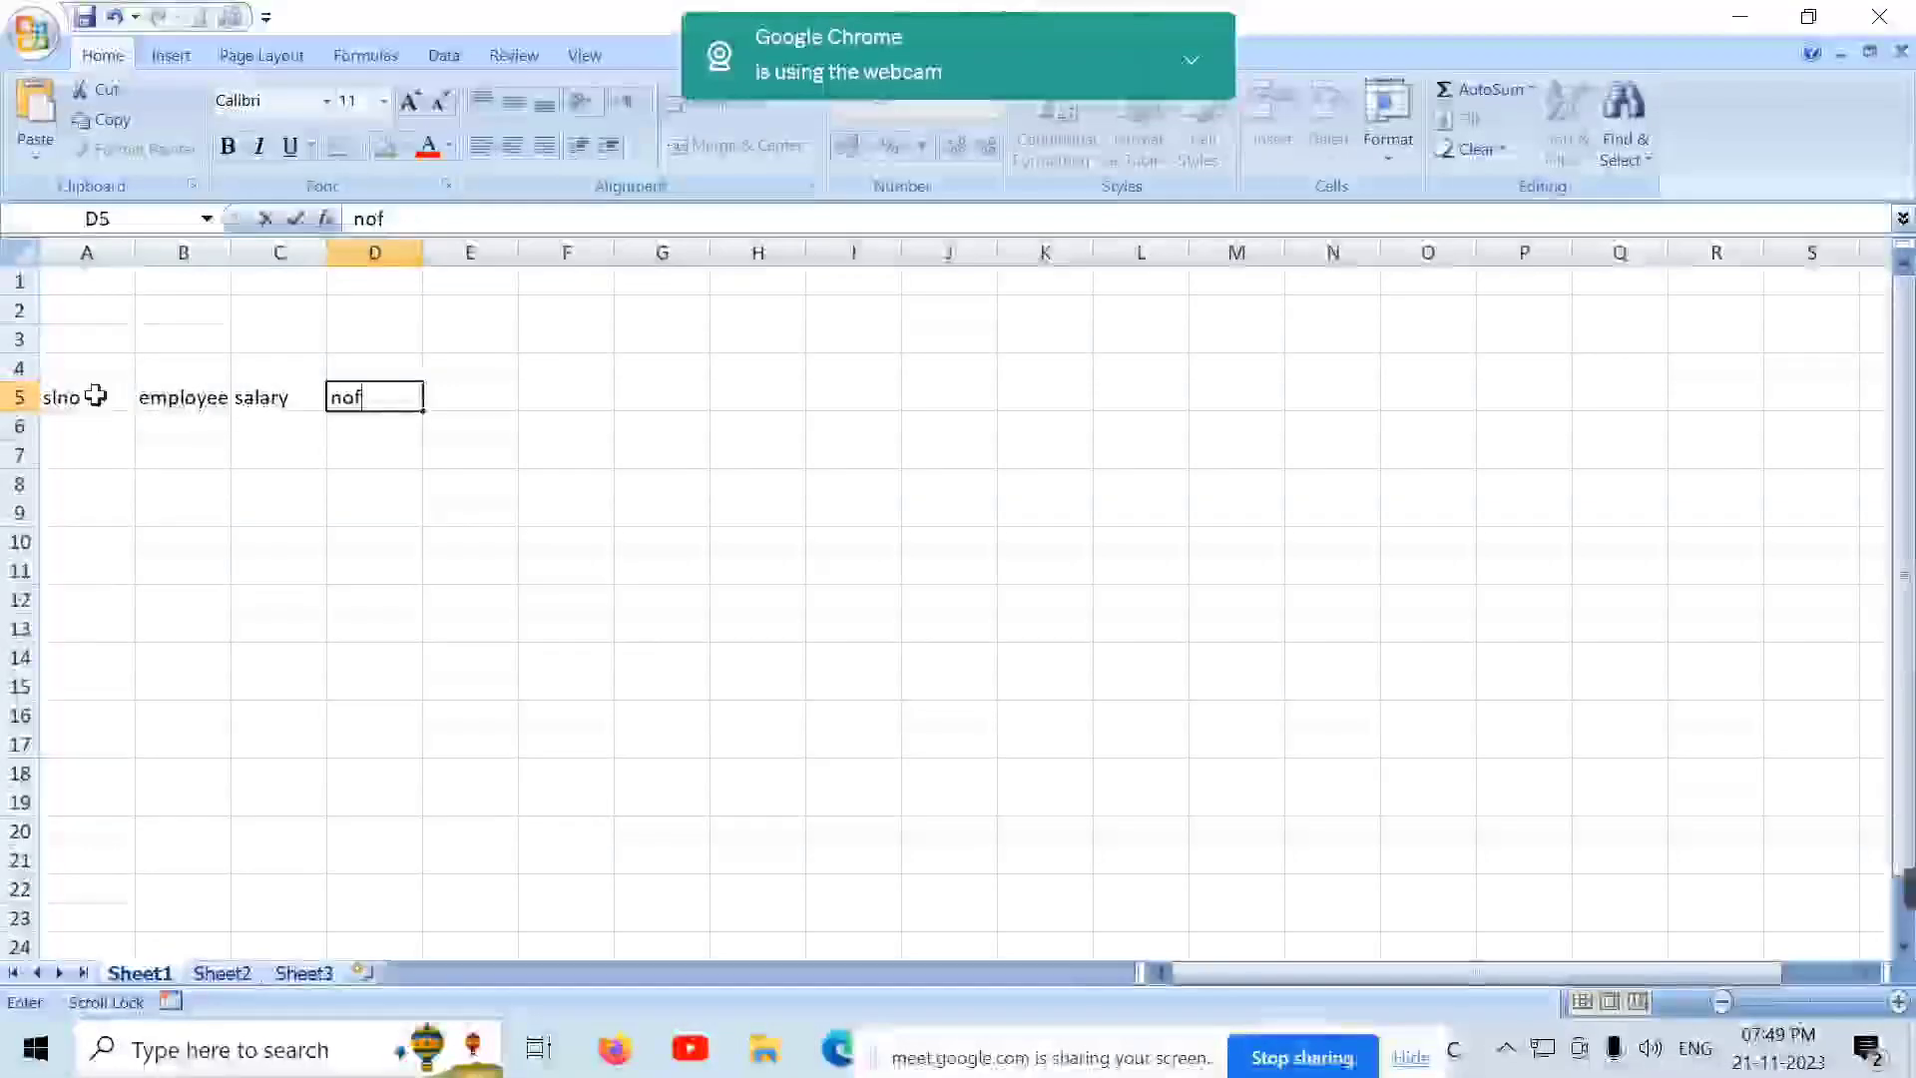
pyautogui.write('of working d')
pyautogui.press('BackSpace')
pyautogui.write('da')
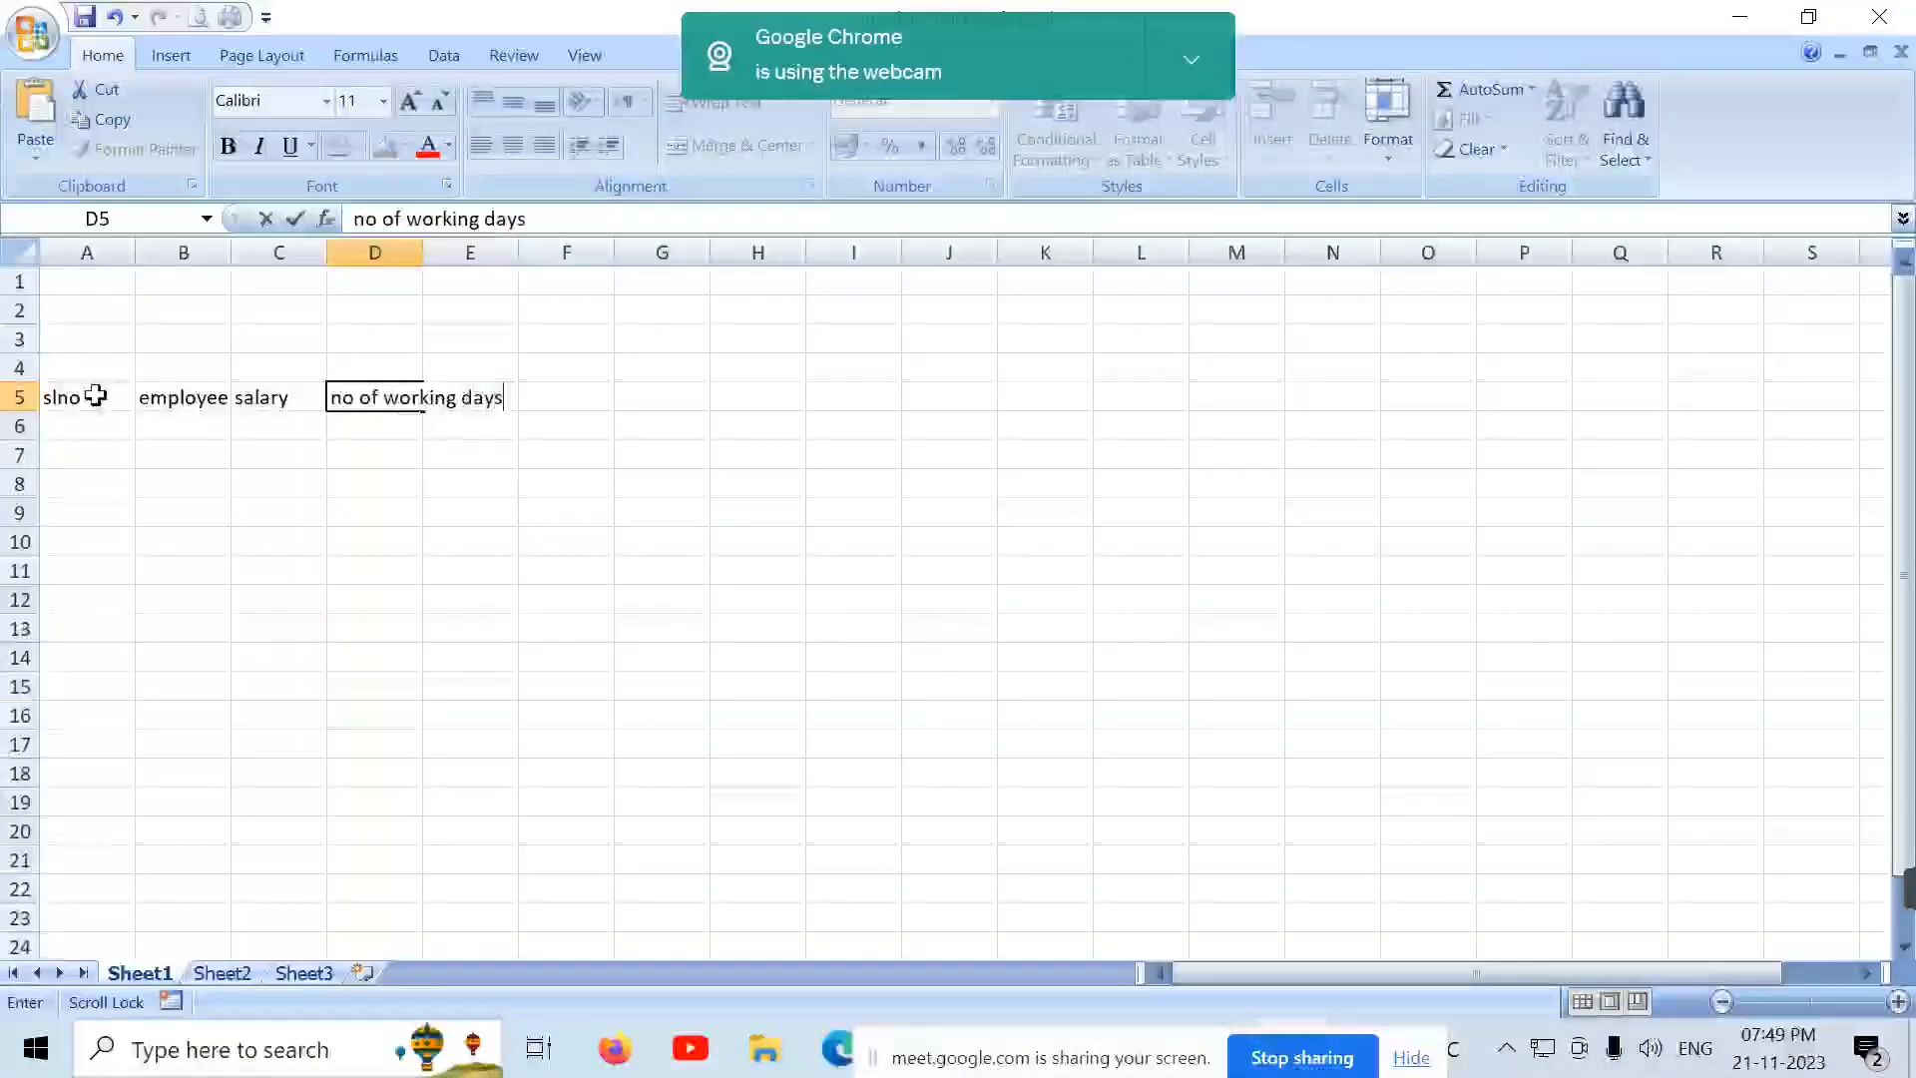
pyautogui.write('ys')
pyautogui.press('Tab')
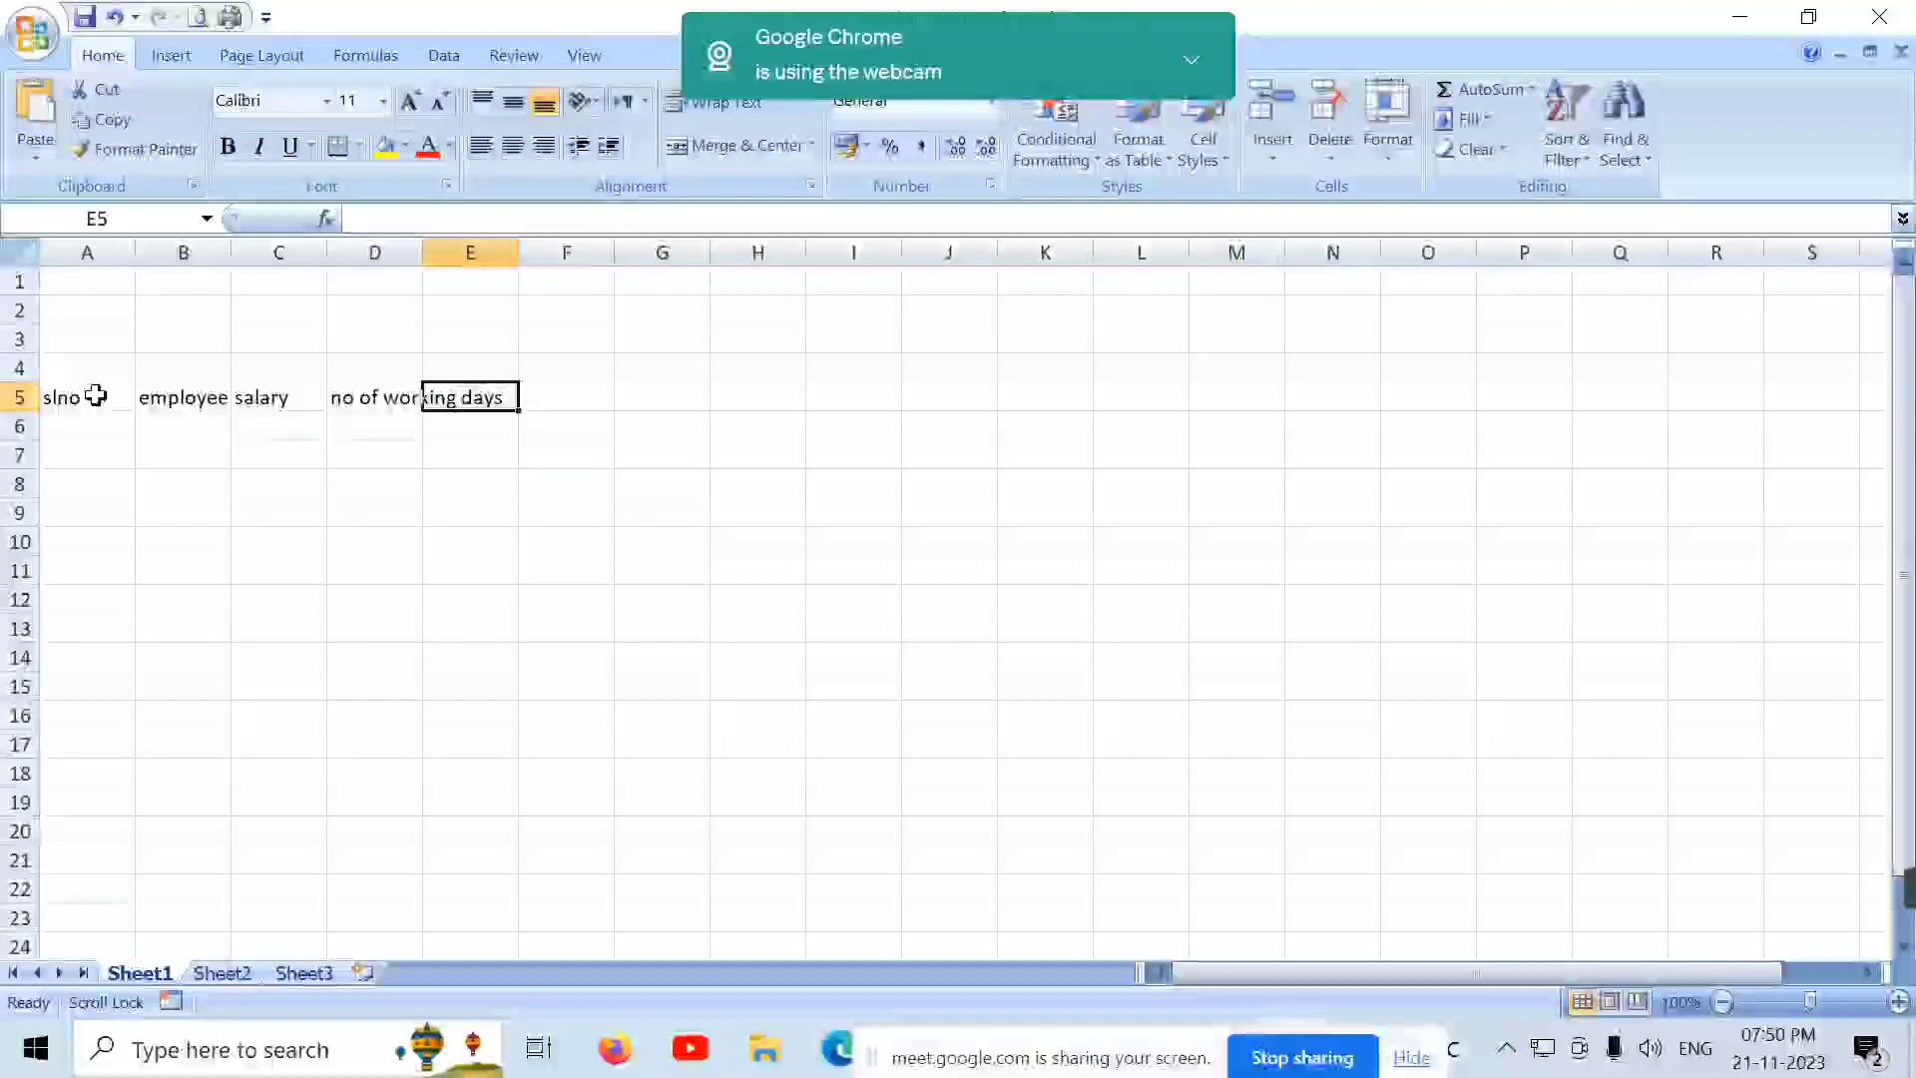
# Step: Enter the heading "working day salary" in E5
pyautogui.write('working day slary')
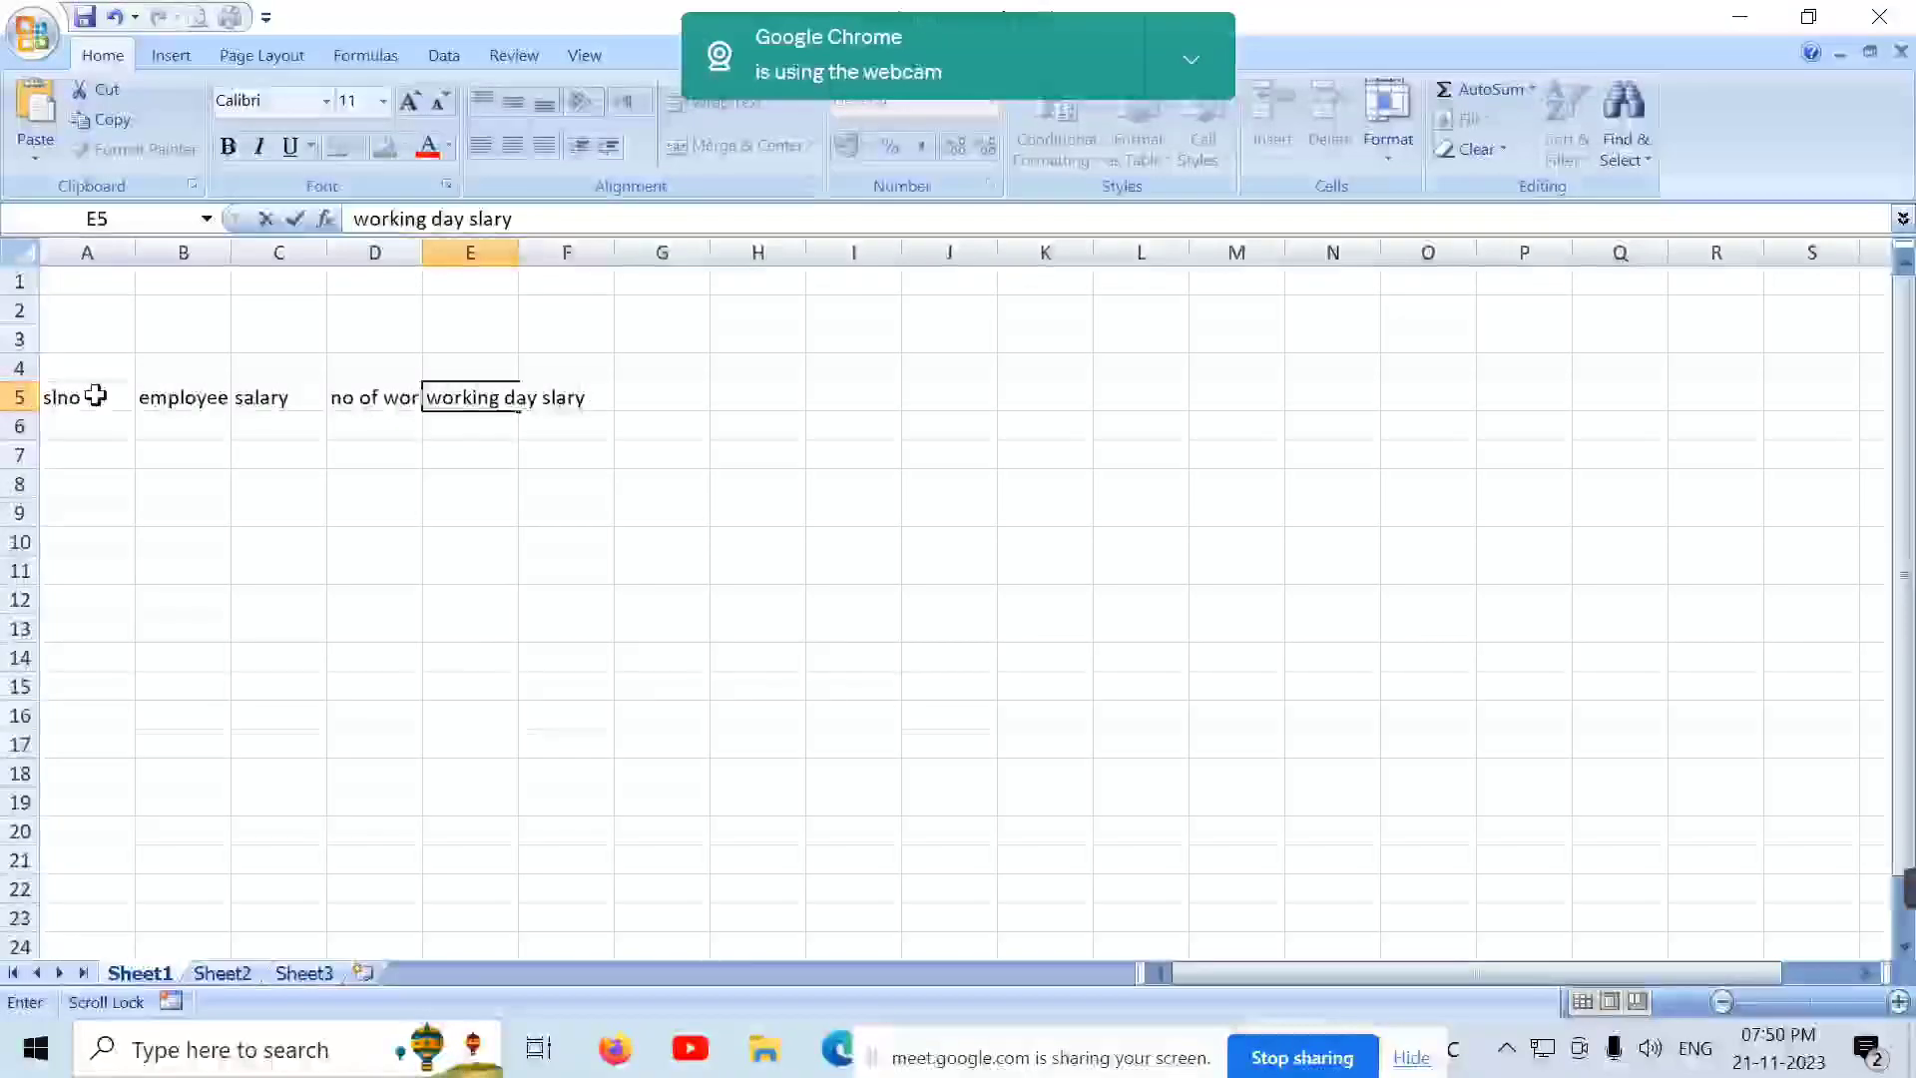
pyautogui.press('BackSpace')
pyautogui.press('BackSpace')
pyautogui.press('BackSpace')
pyautogui.write('alary')
pyautogui.press('Tab')
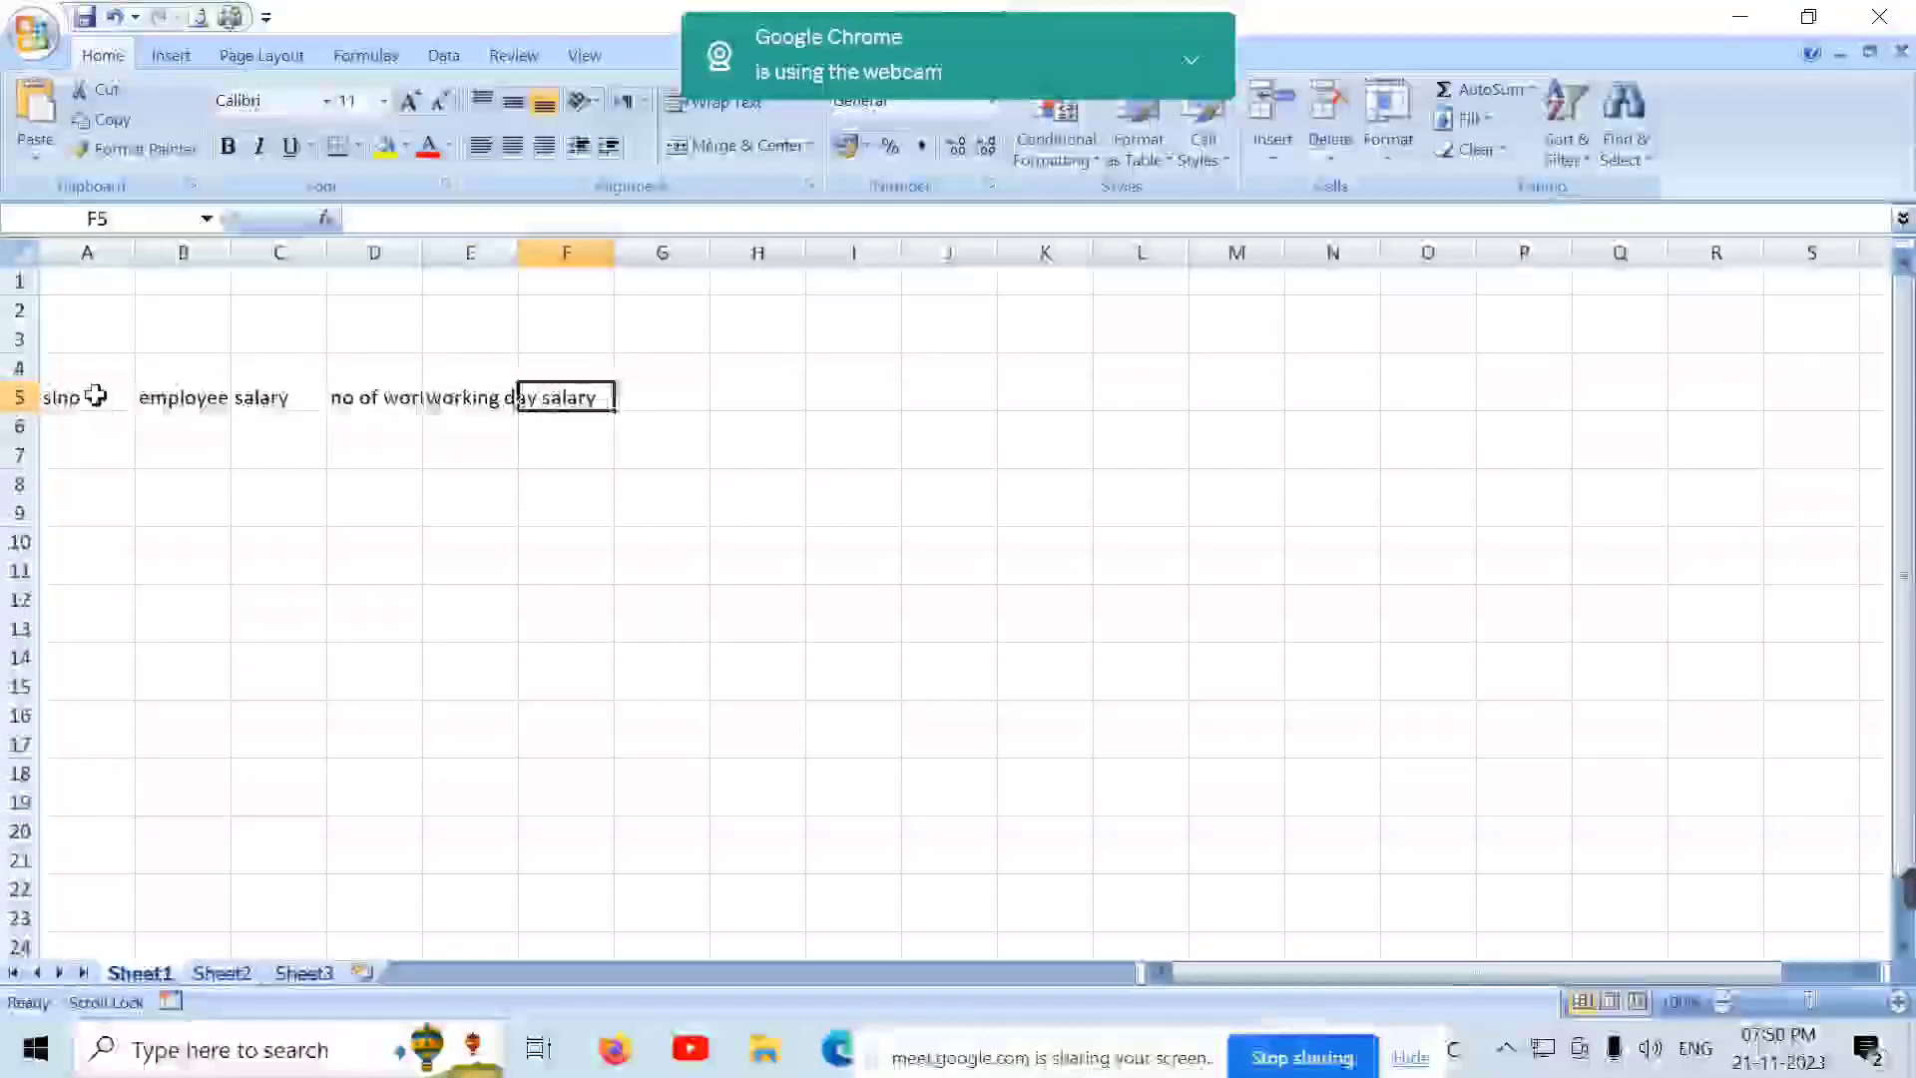
# Step: Enter the headings "over time in hours" in F5 and "over time in days" in G5
pyautogui.write('over time in hours')
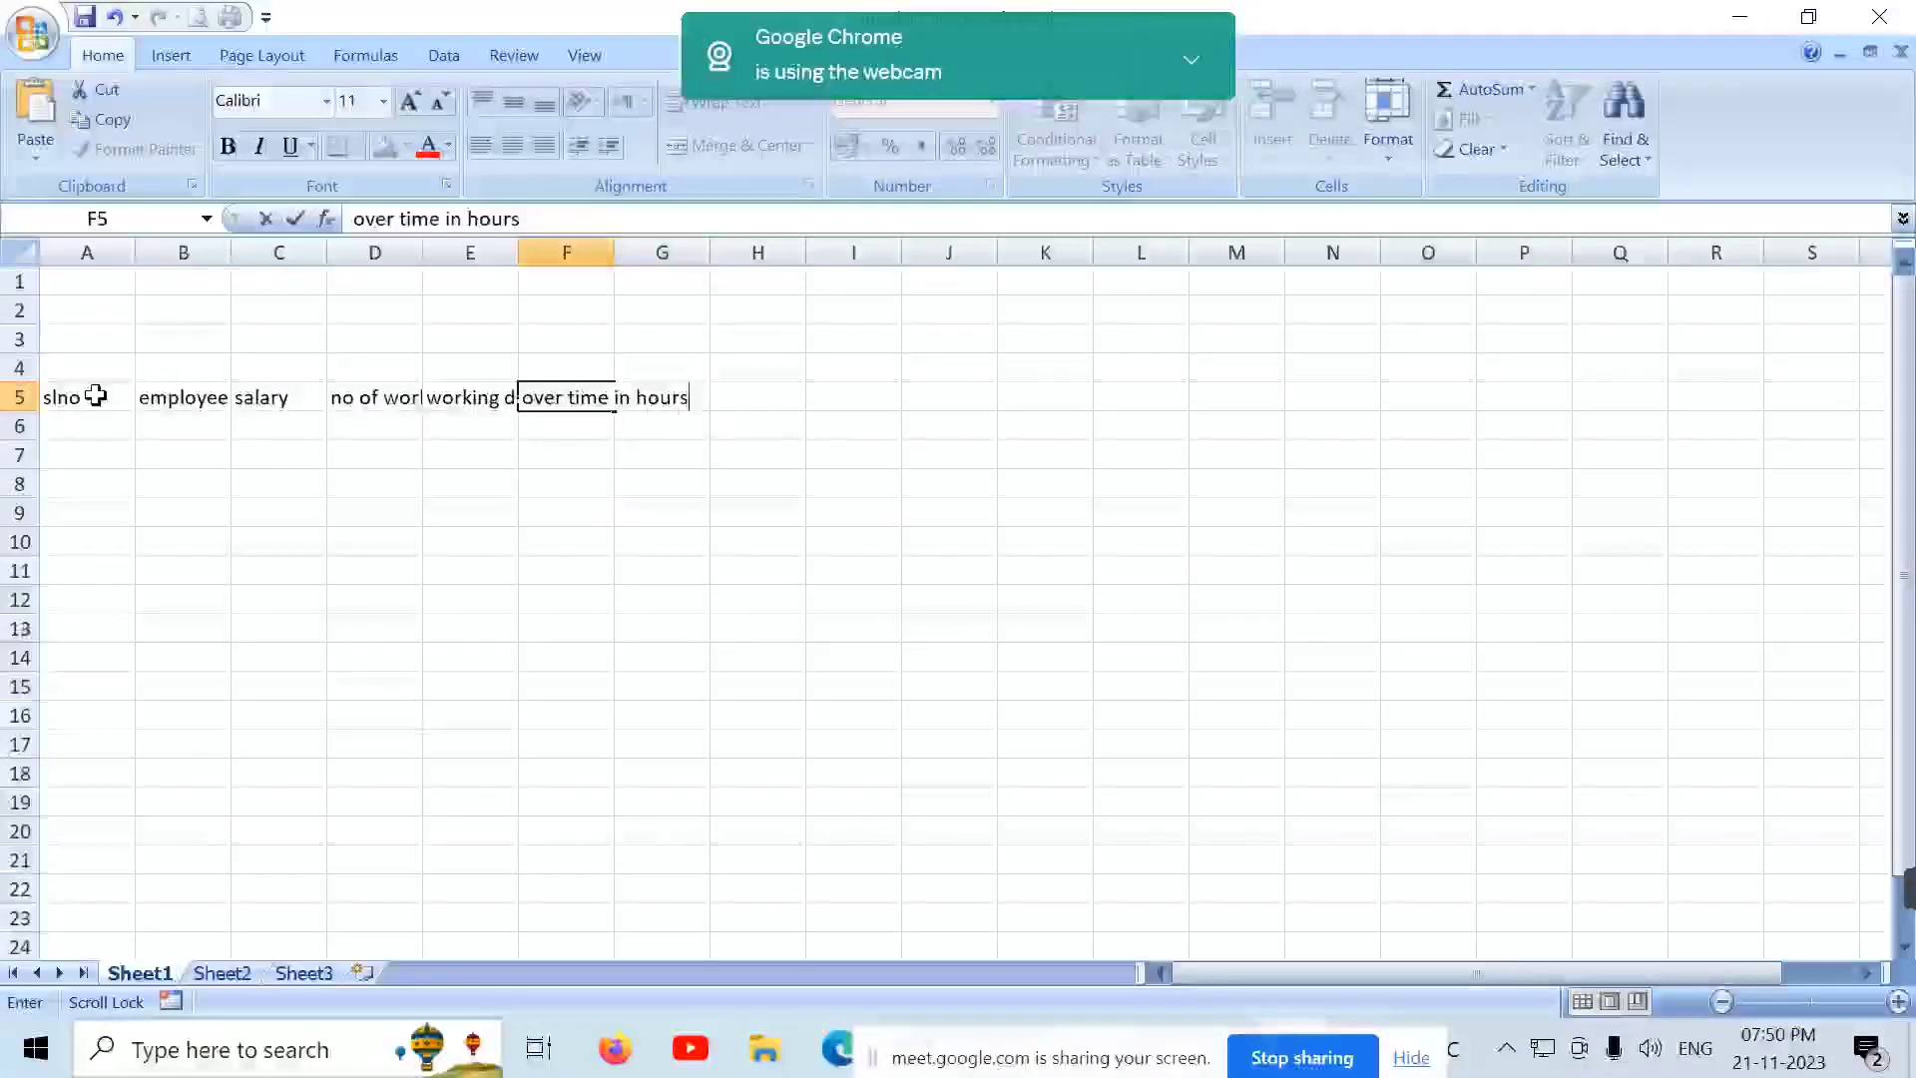
pyautogui.press('Tab')
pyautogui.write('over')
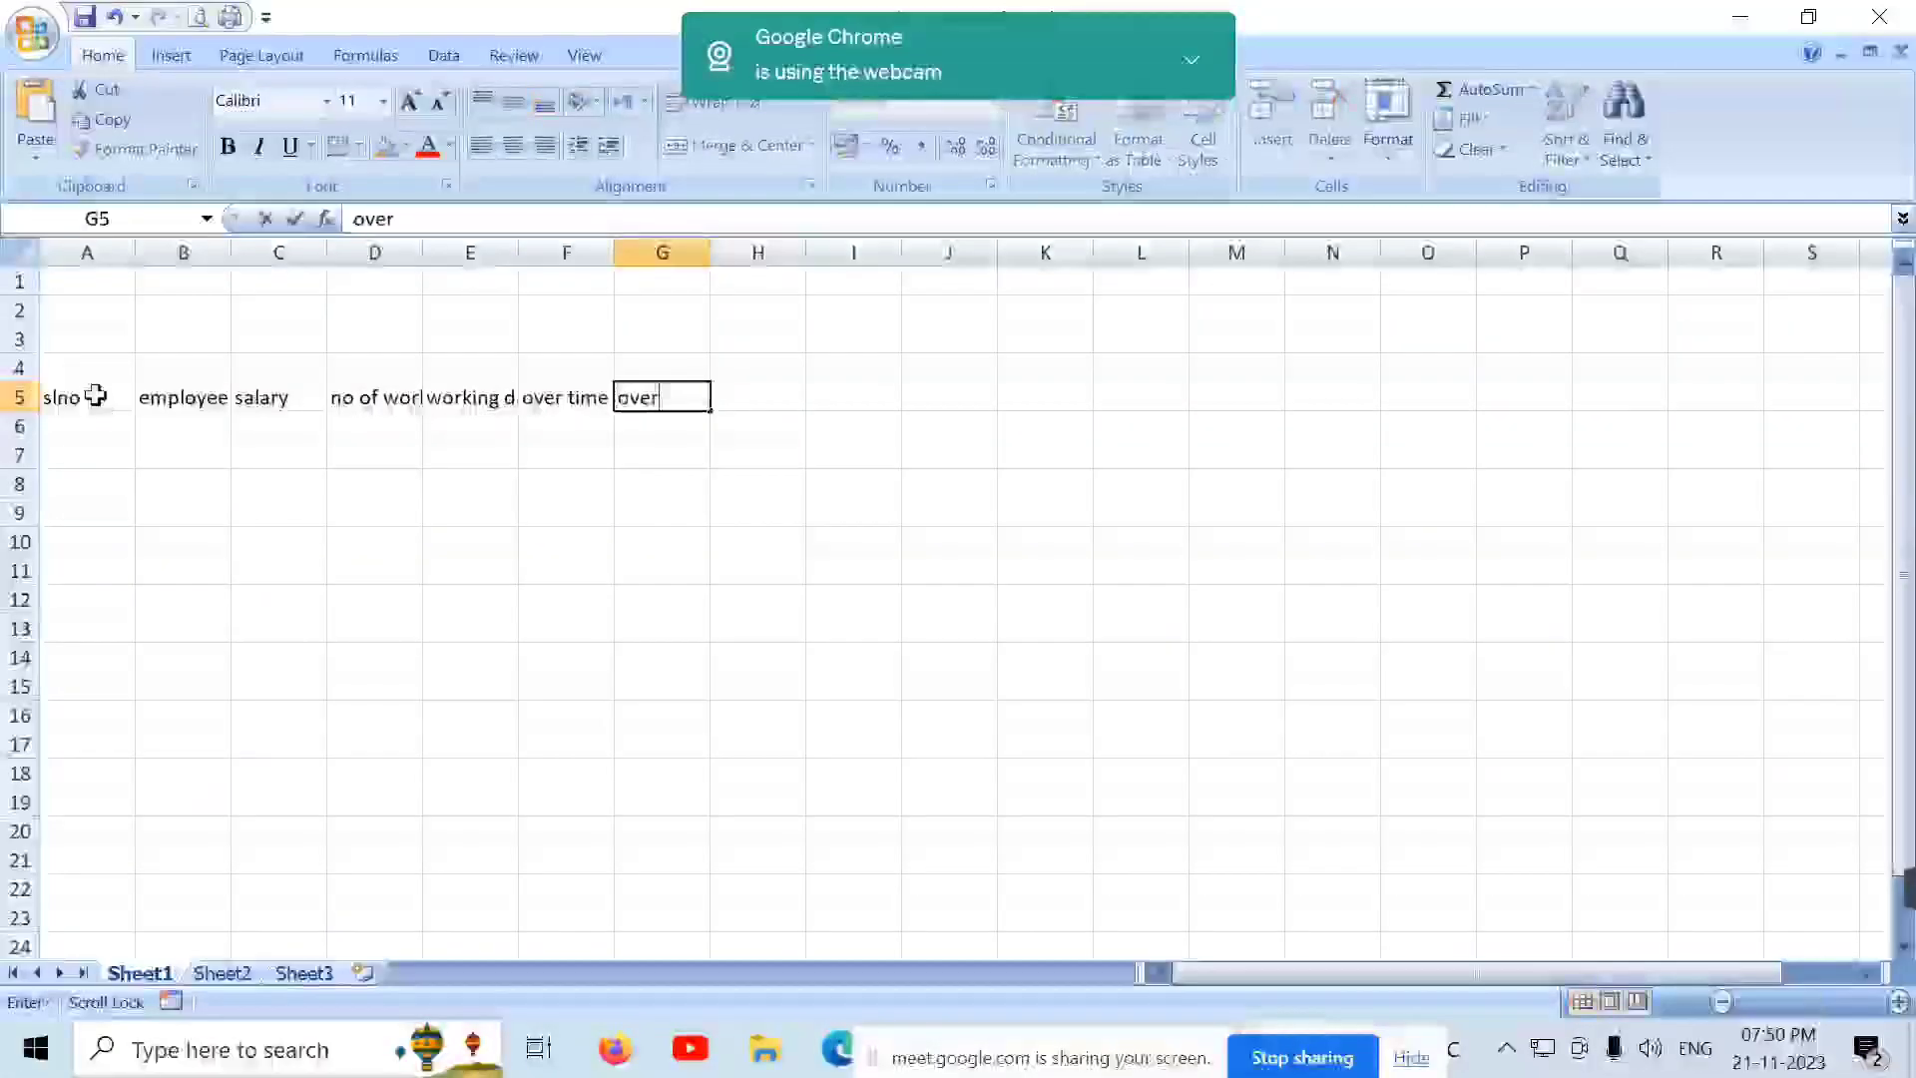
pyautogui.write(' time in days')
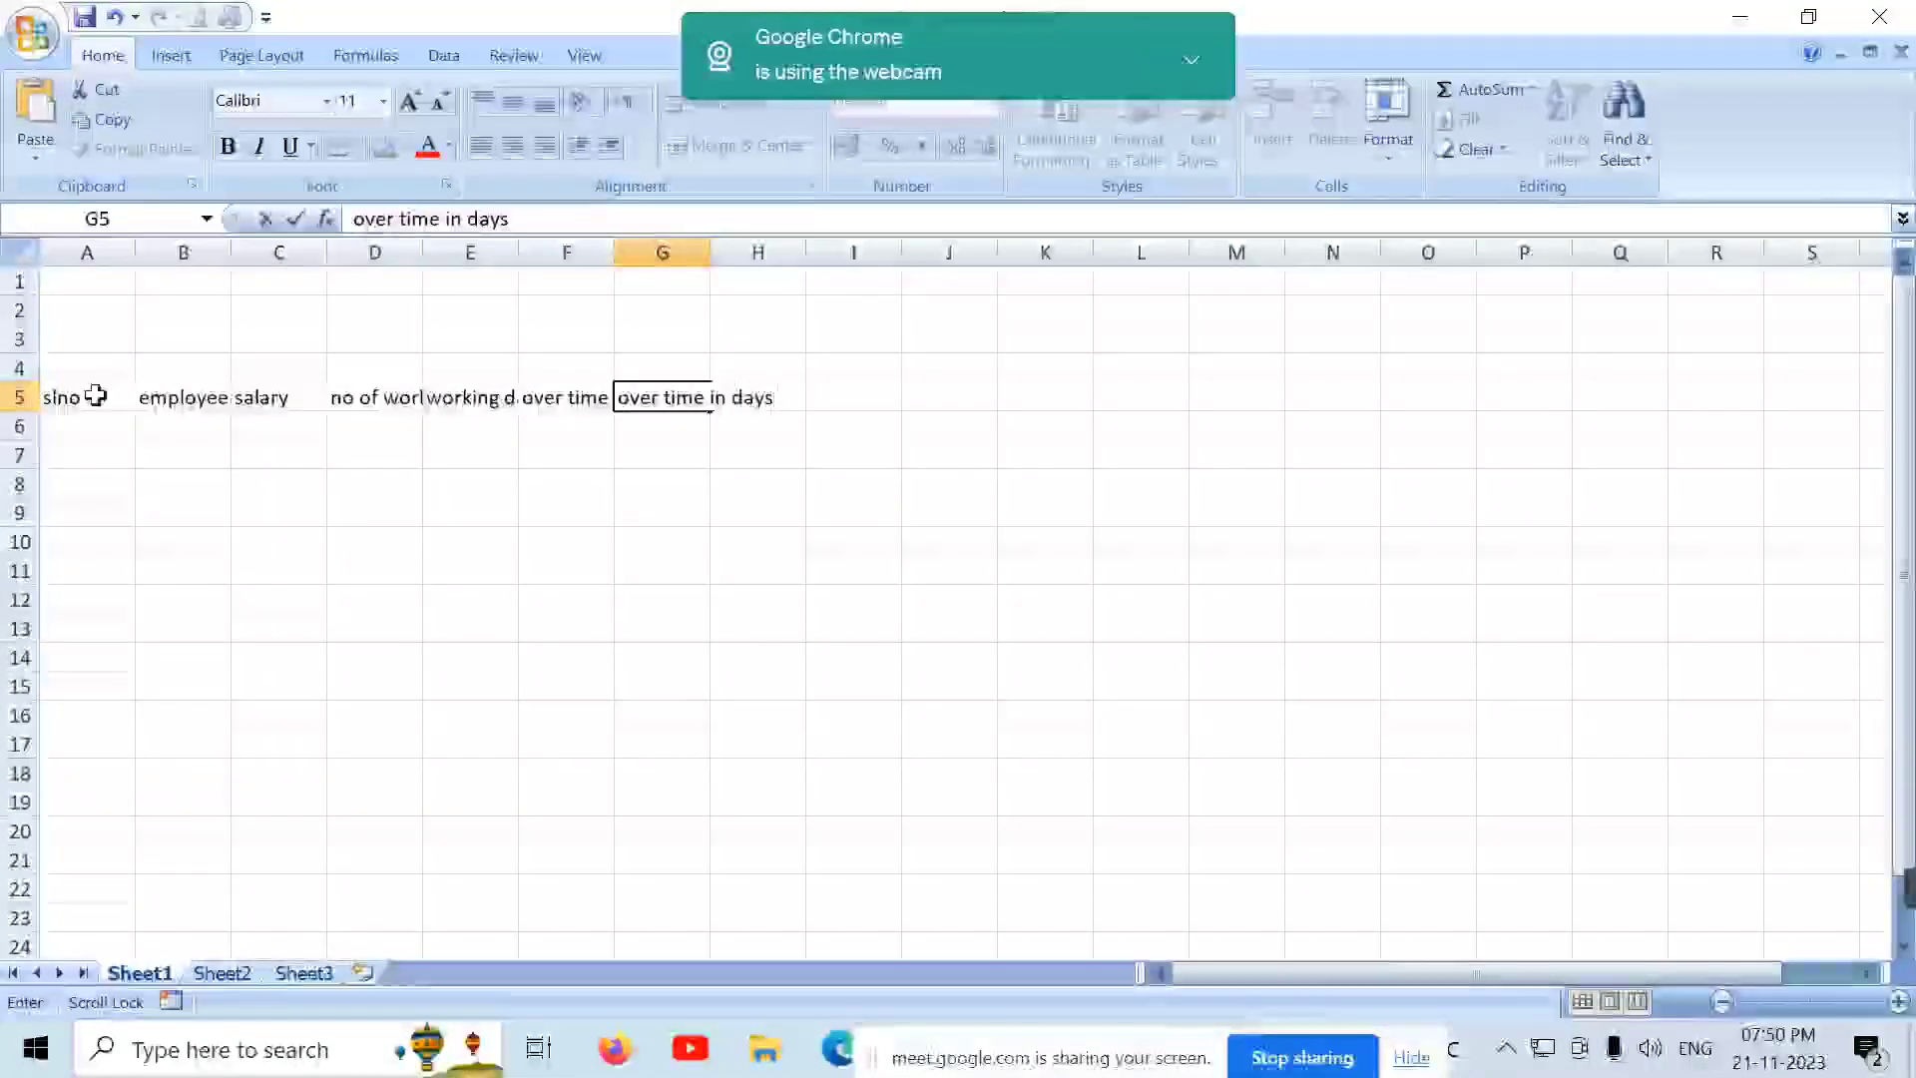
pyautogui.press('Tab')
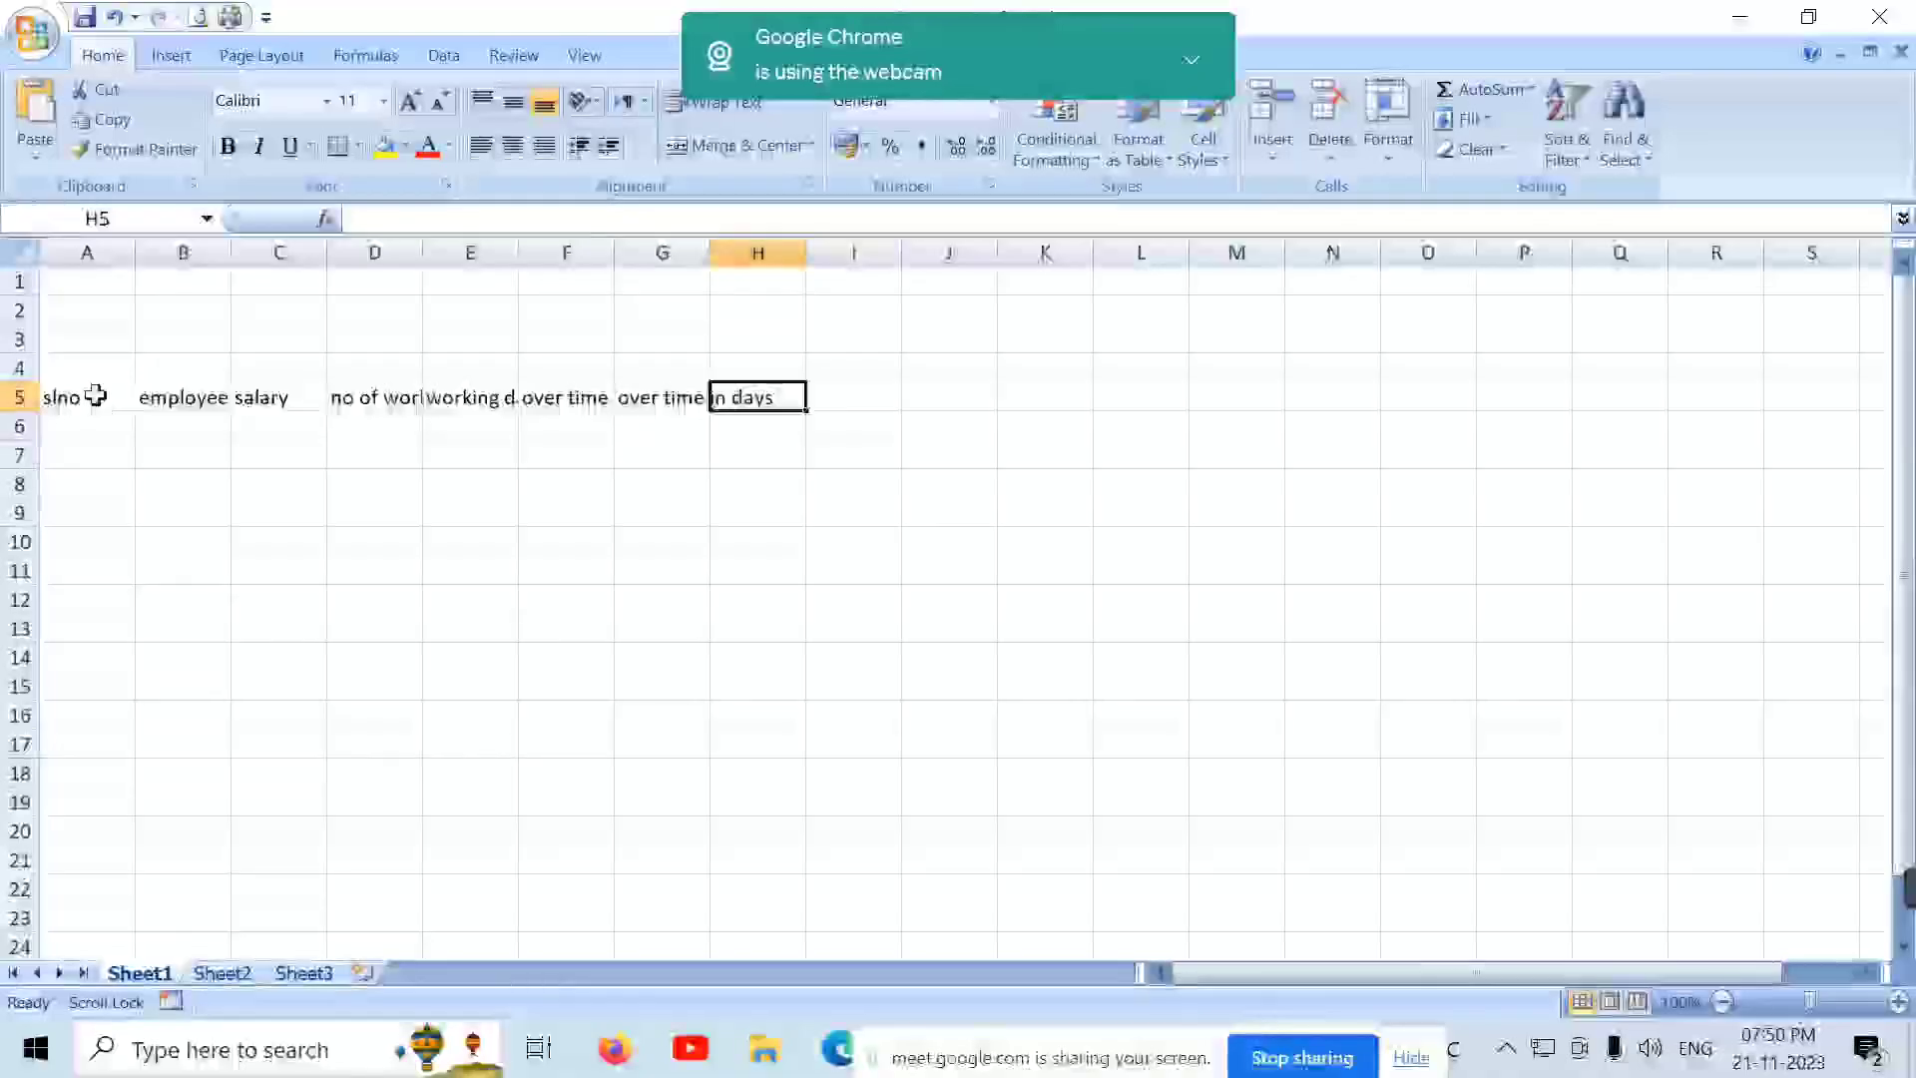
# Step: Enter the headings "over time salary" in H5 and "total salary" in I5
pyautogui.write('over tim')
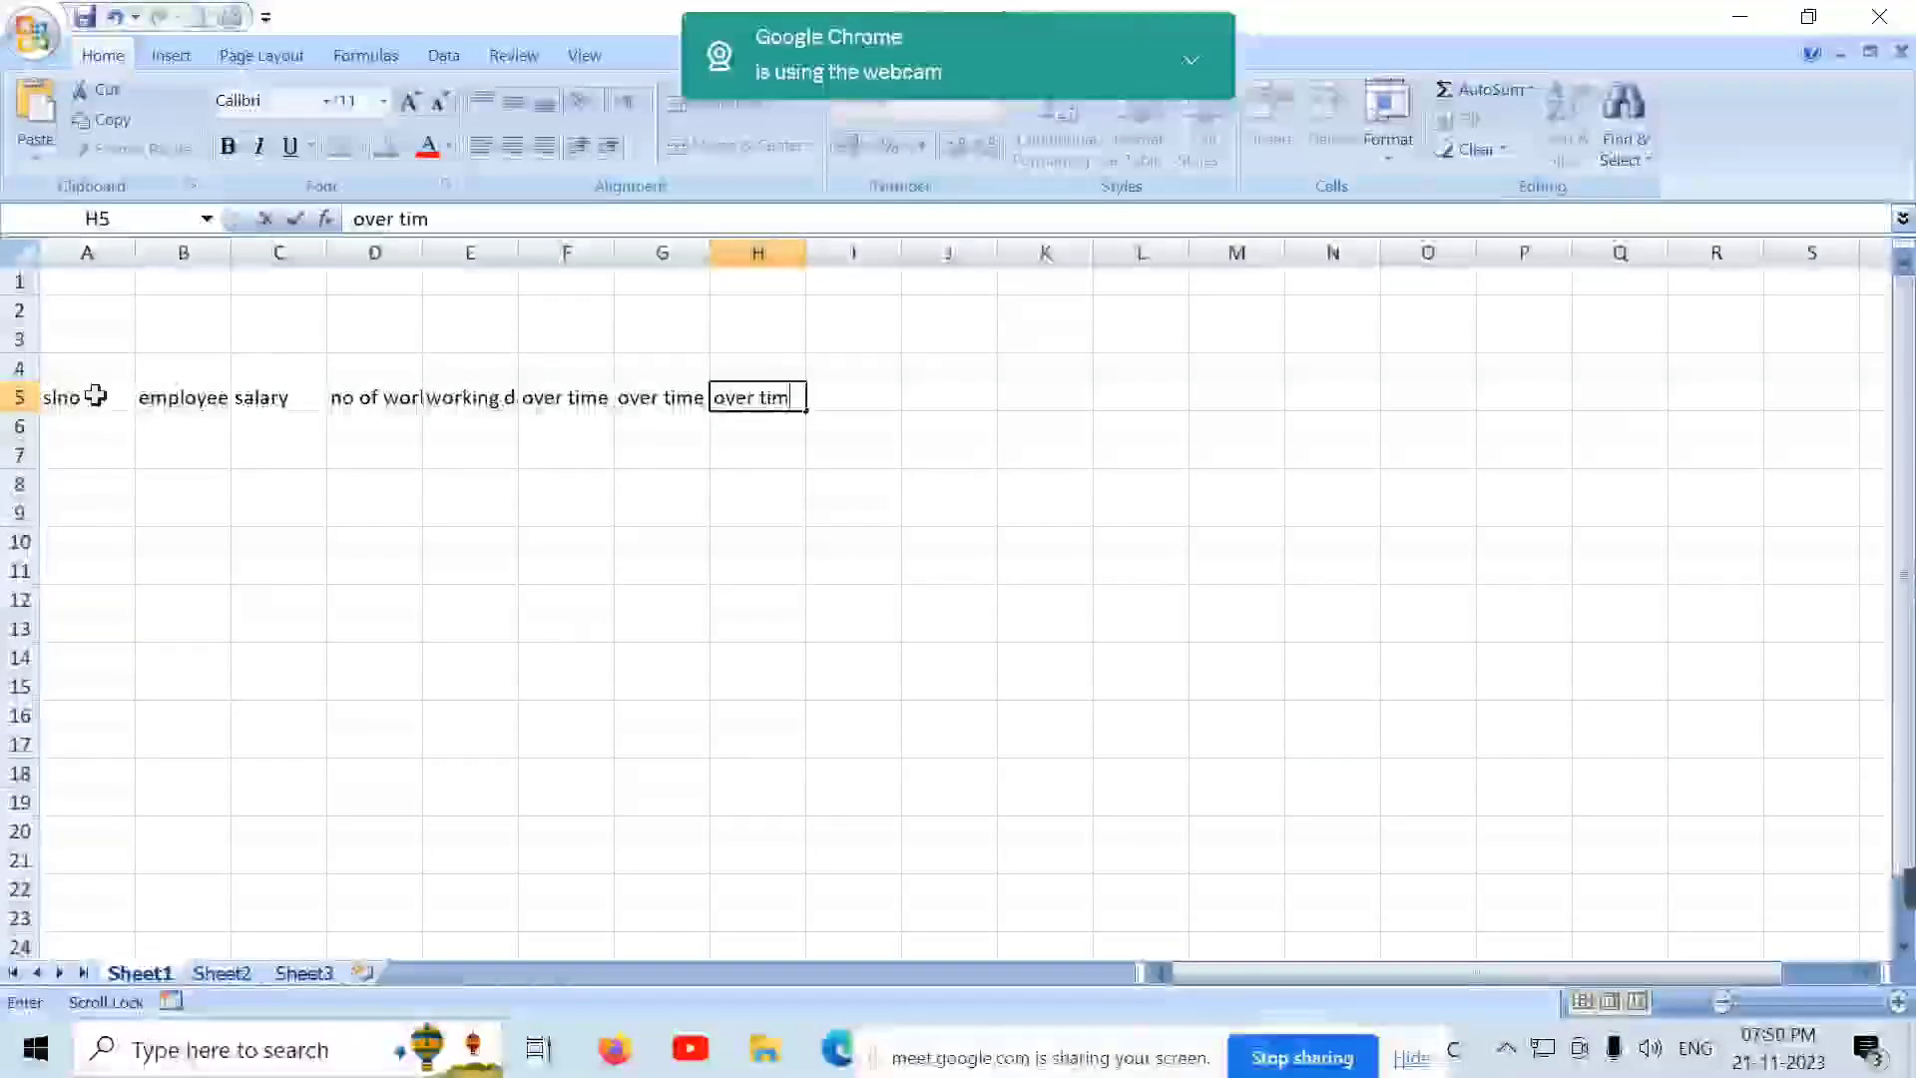
pyautogui.write('e')
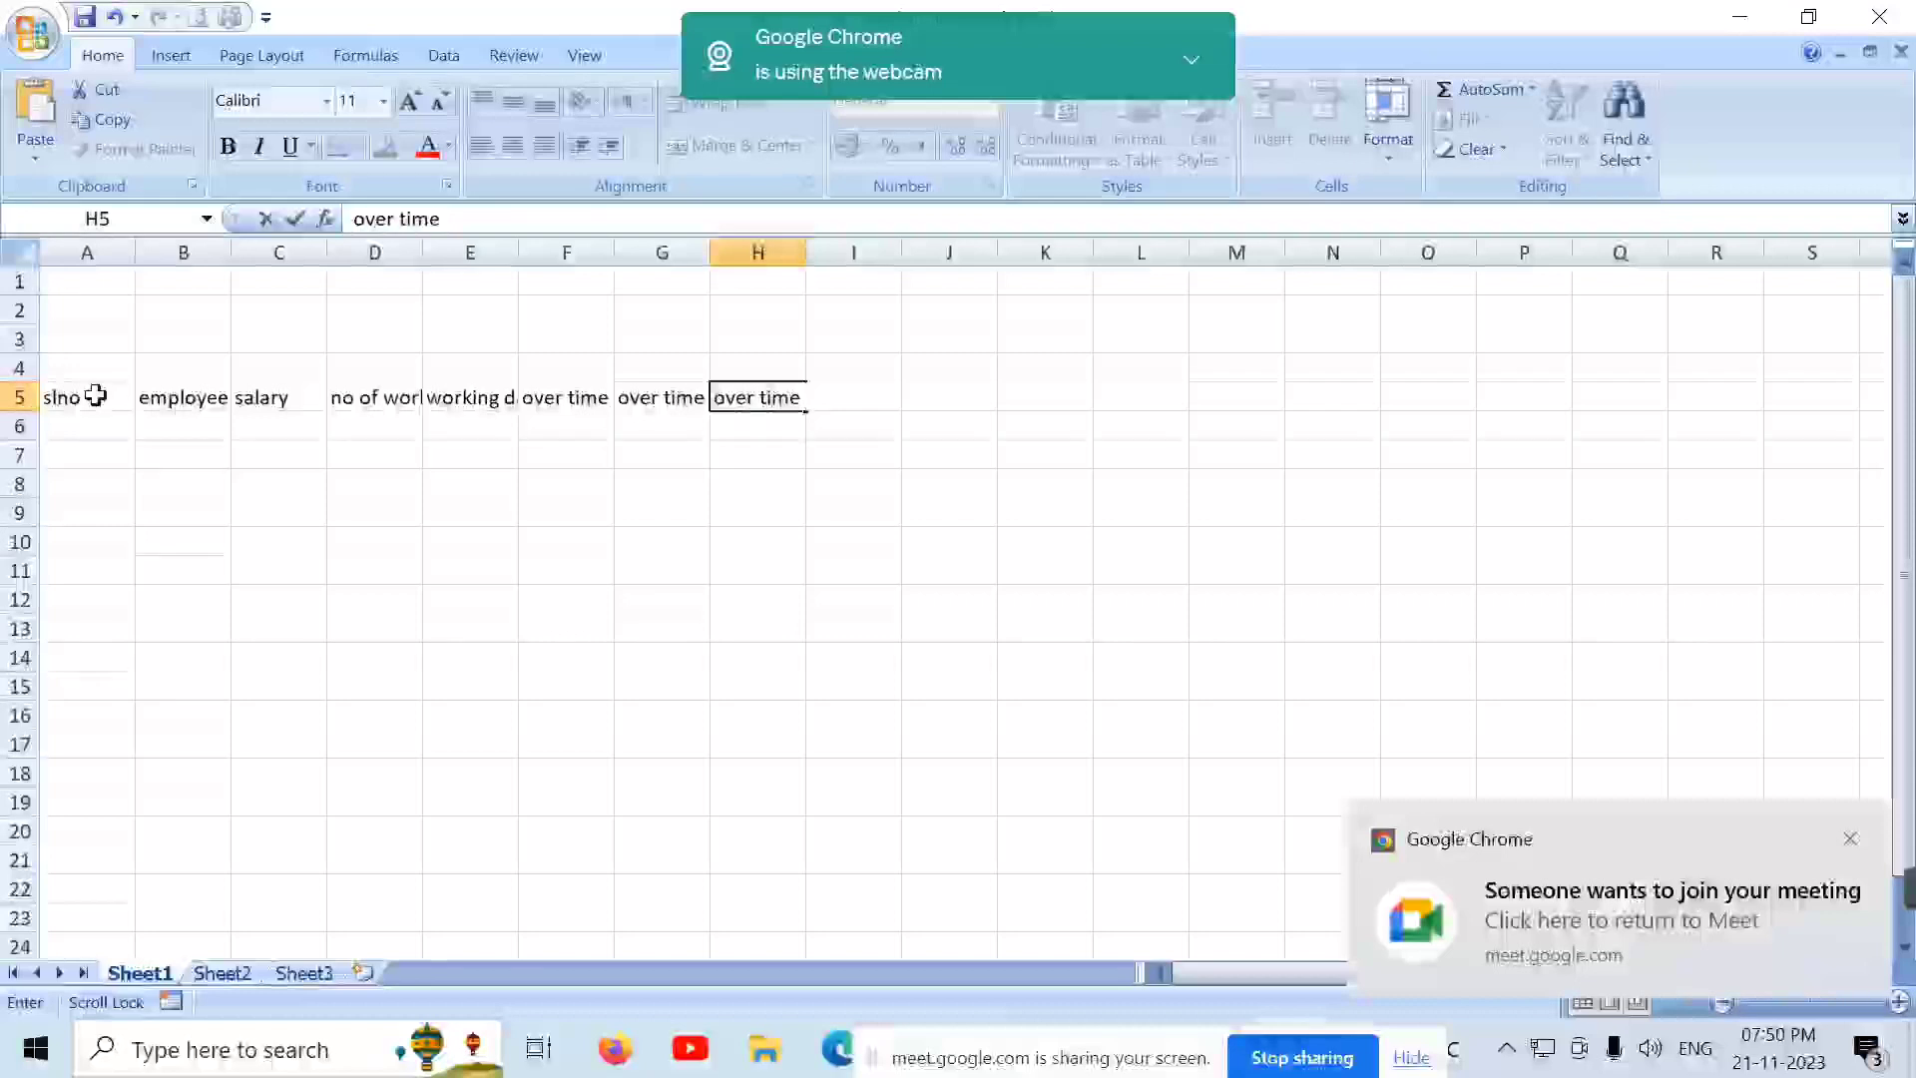
pyautogui.write(' salary')
pyautogui.press('Tab')
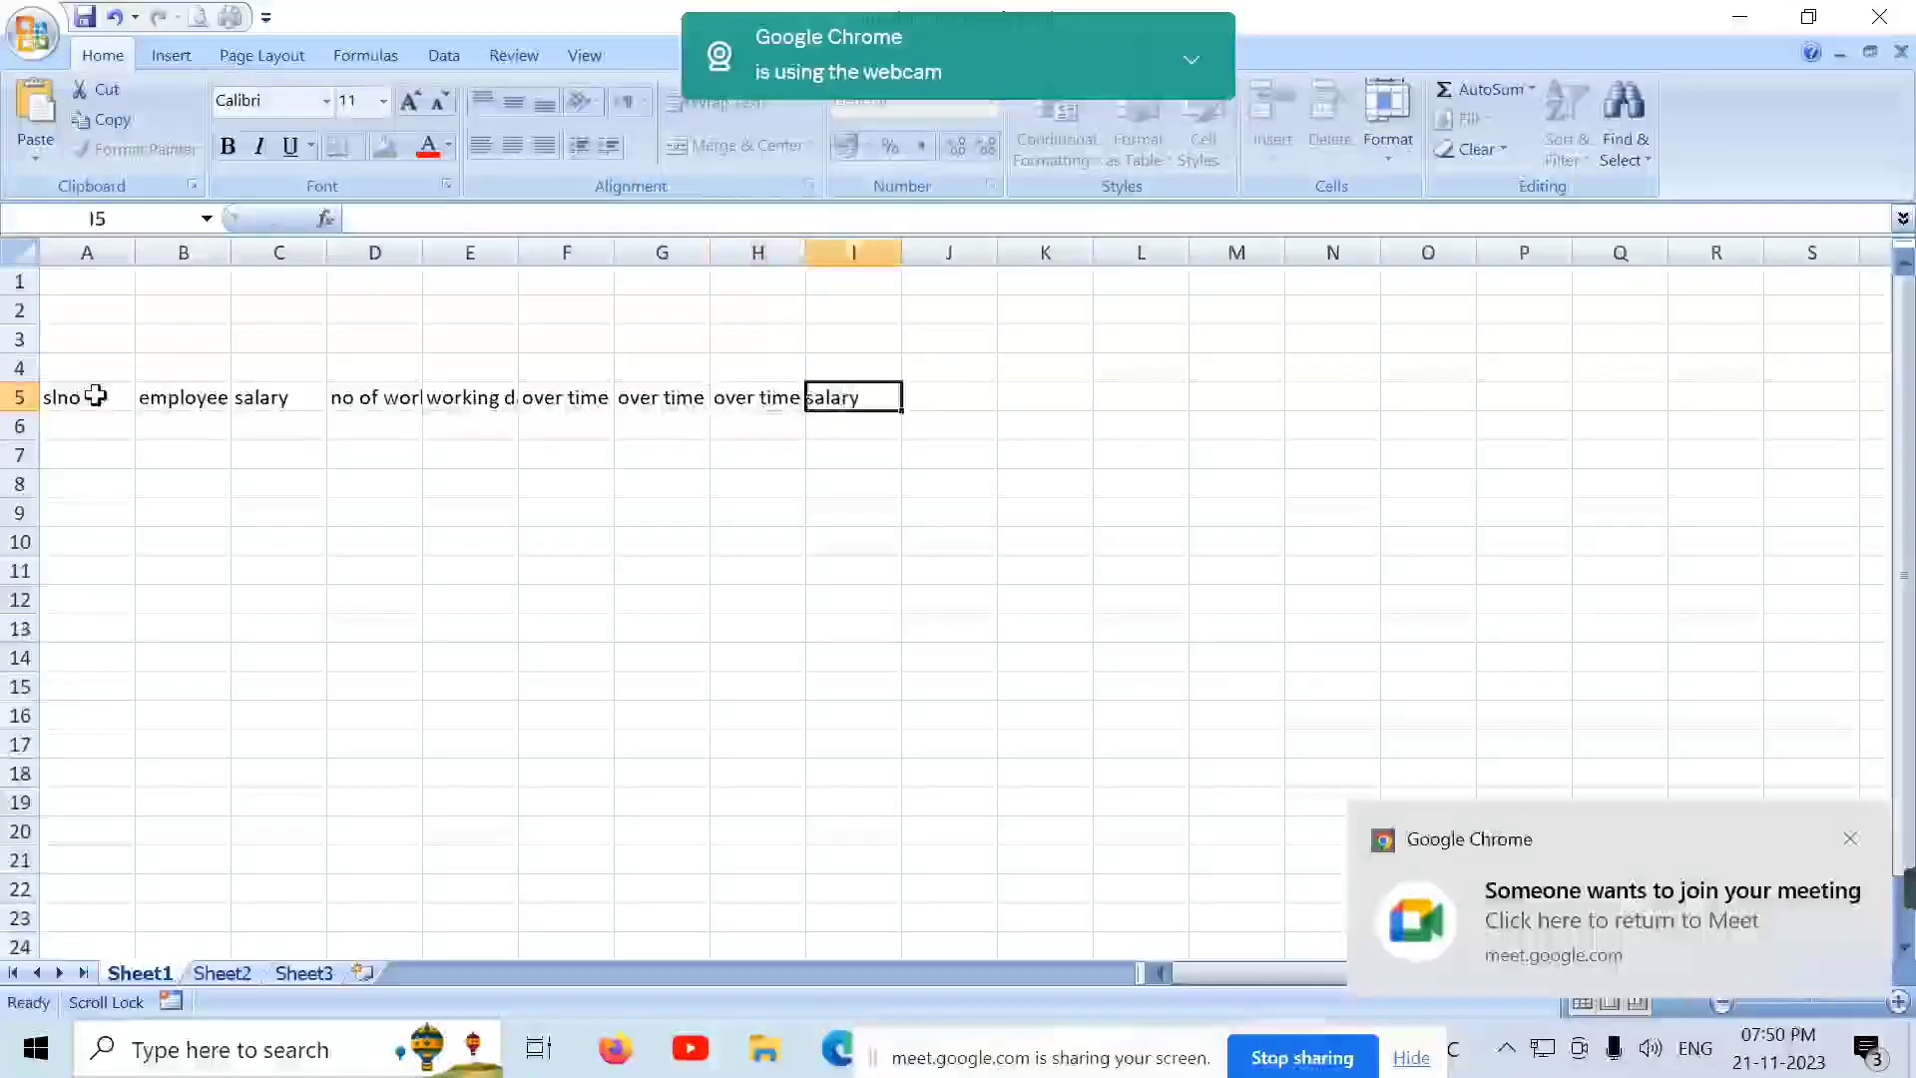
pyautogui.write('total salary')
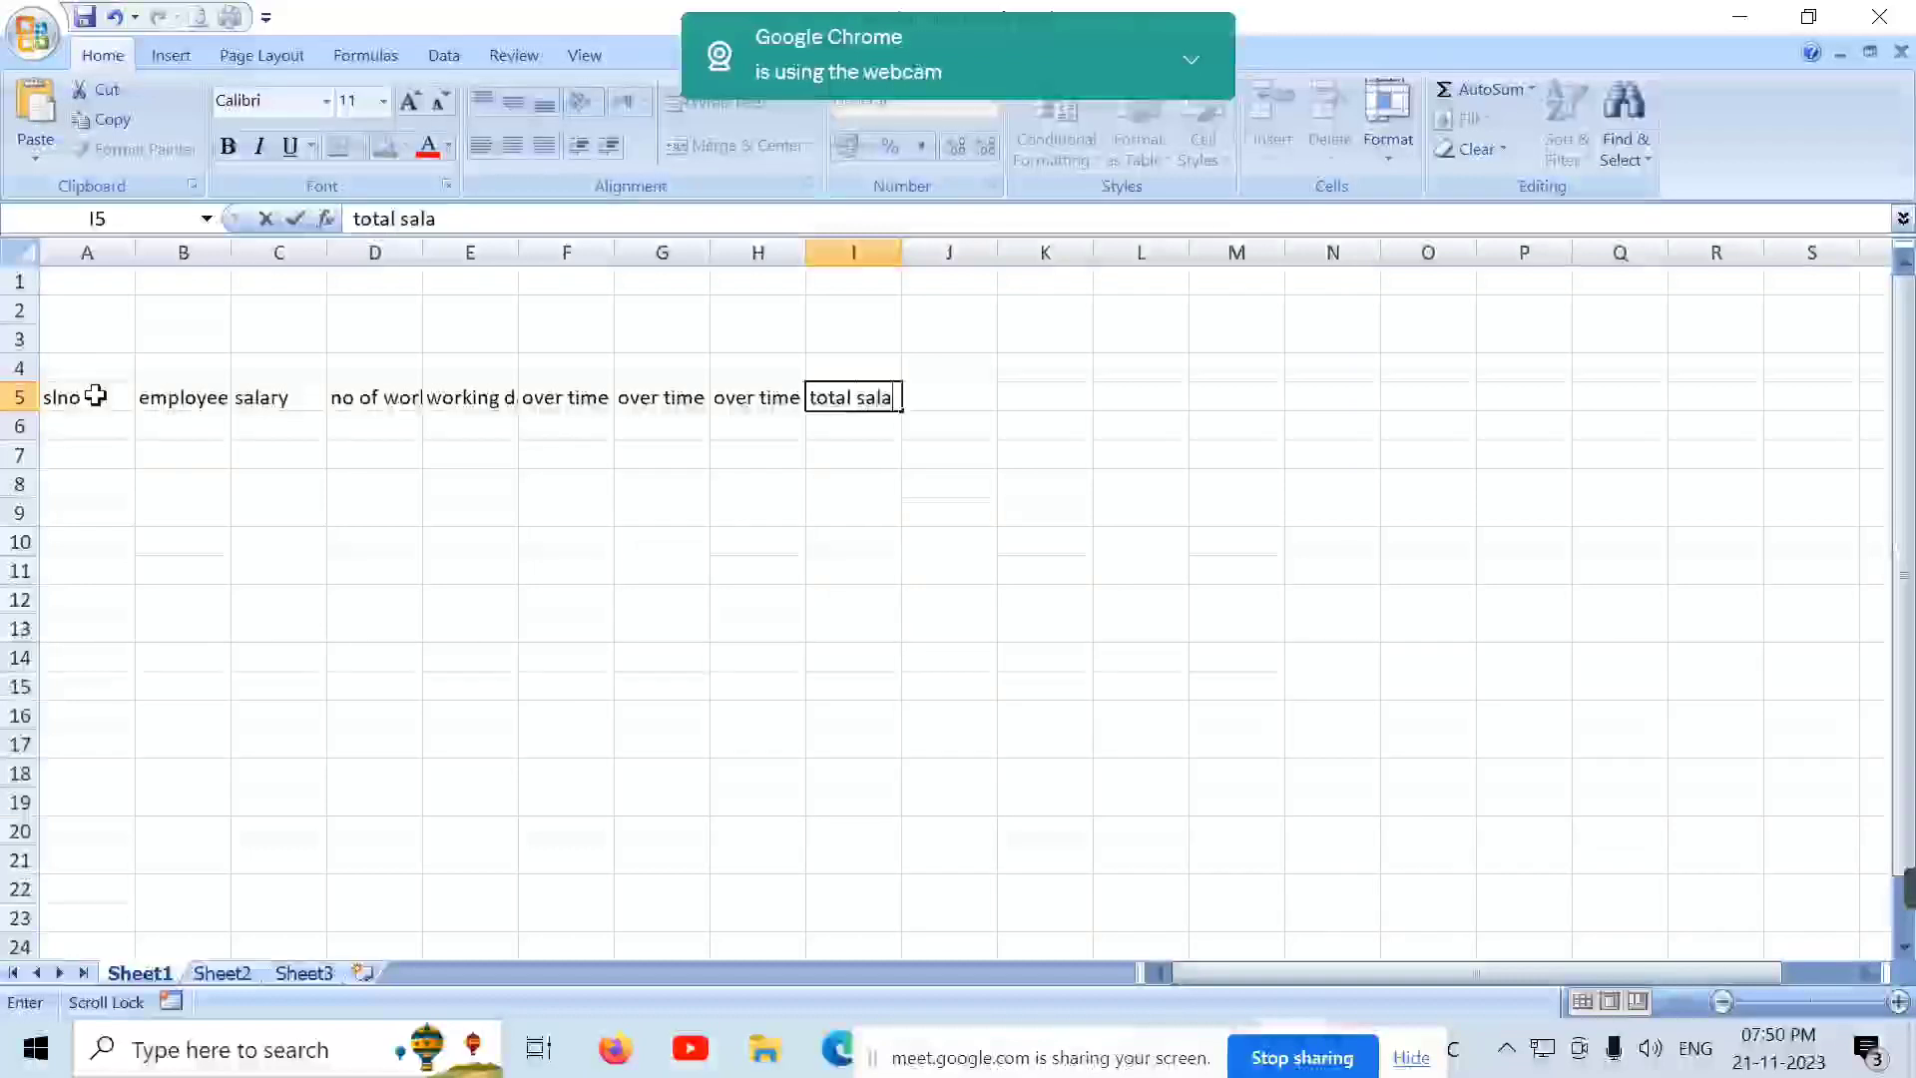
pyautogui.press('Tab')
# Step: Enter the deduction headings "epf 5%" in J5 and "esi 8%" in K5
pyautogui.write('epf')
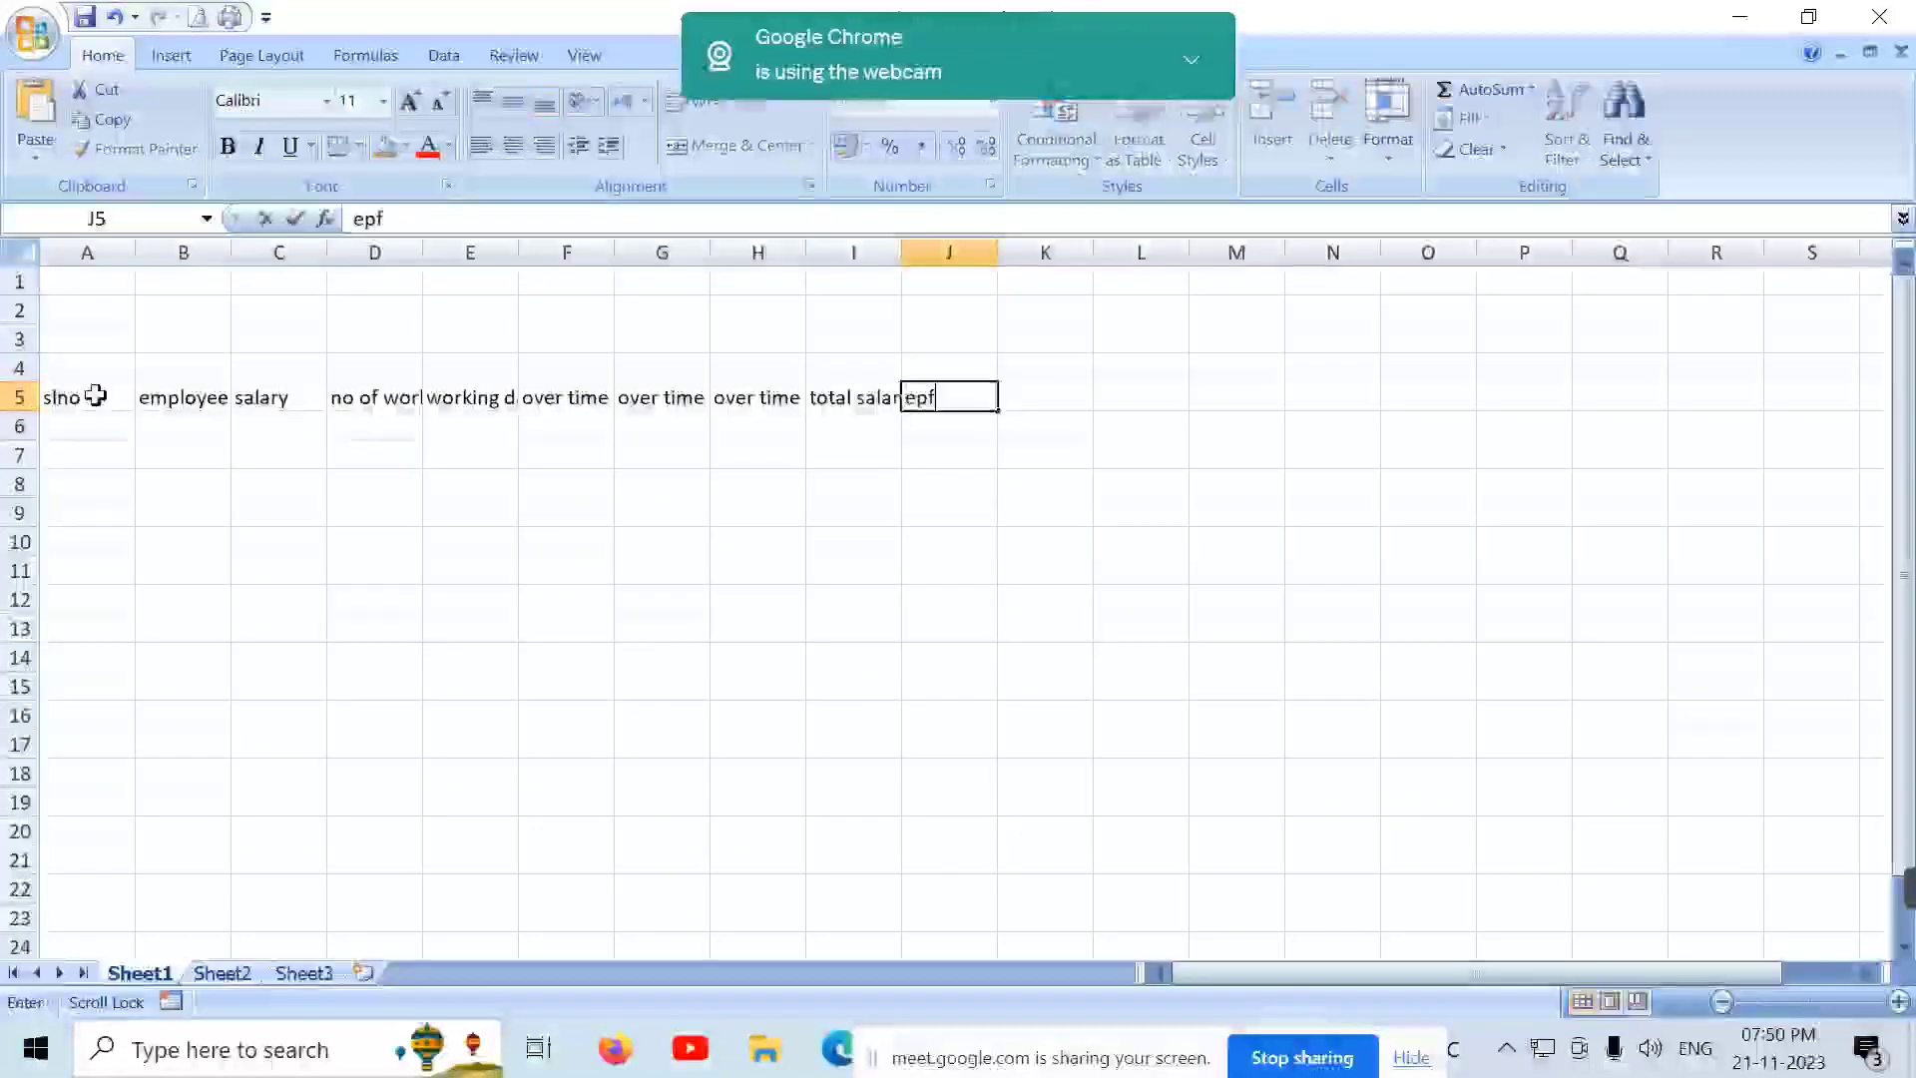
pyautogui.write(' 5%')
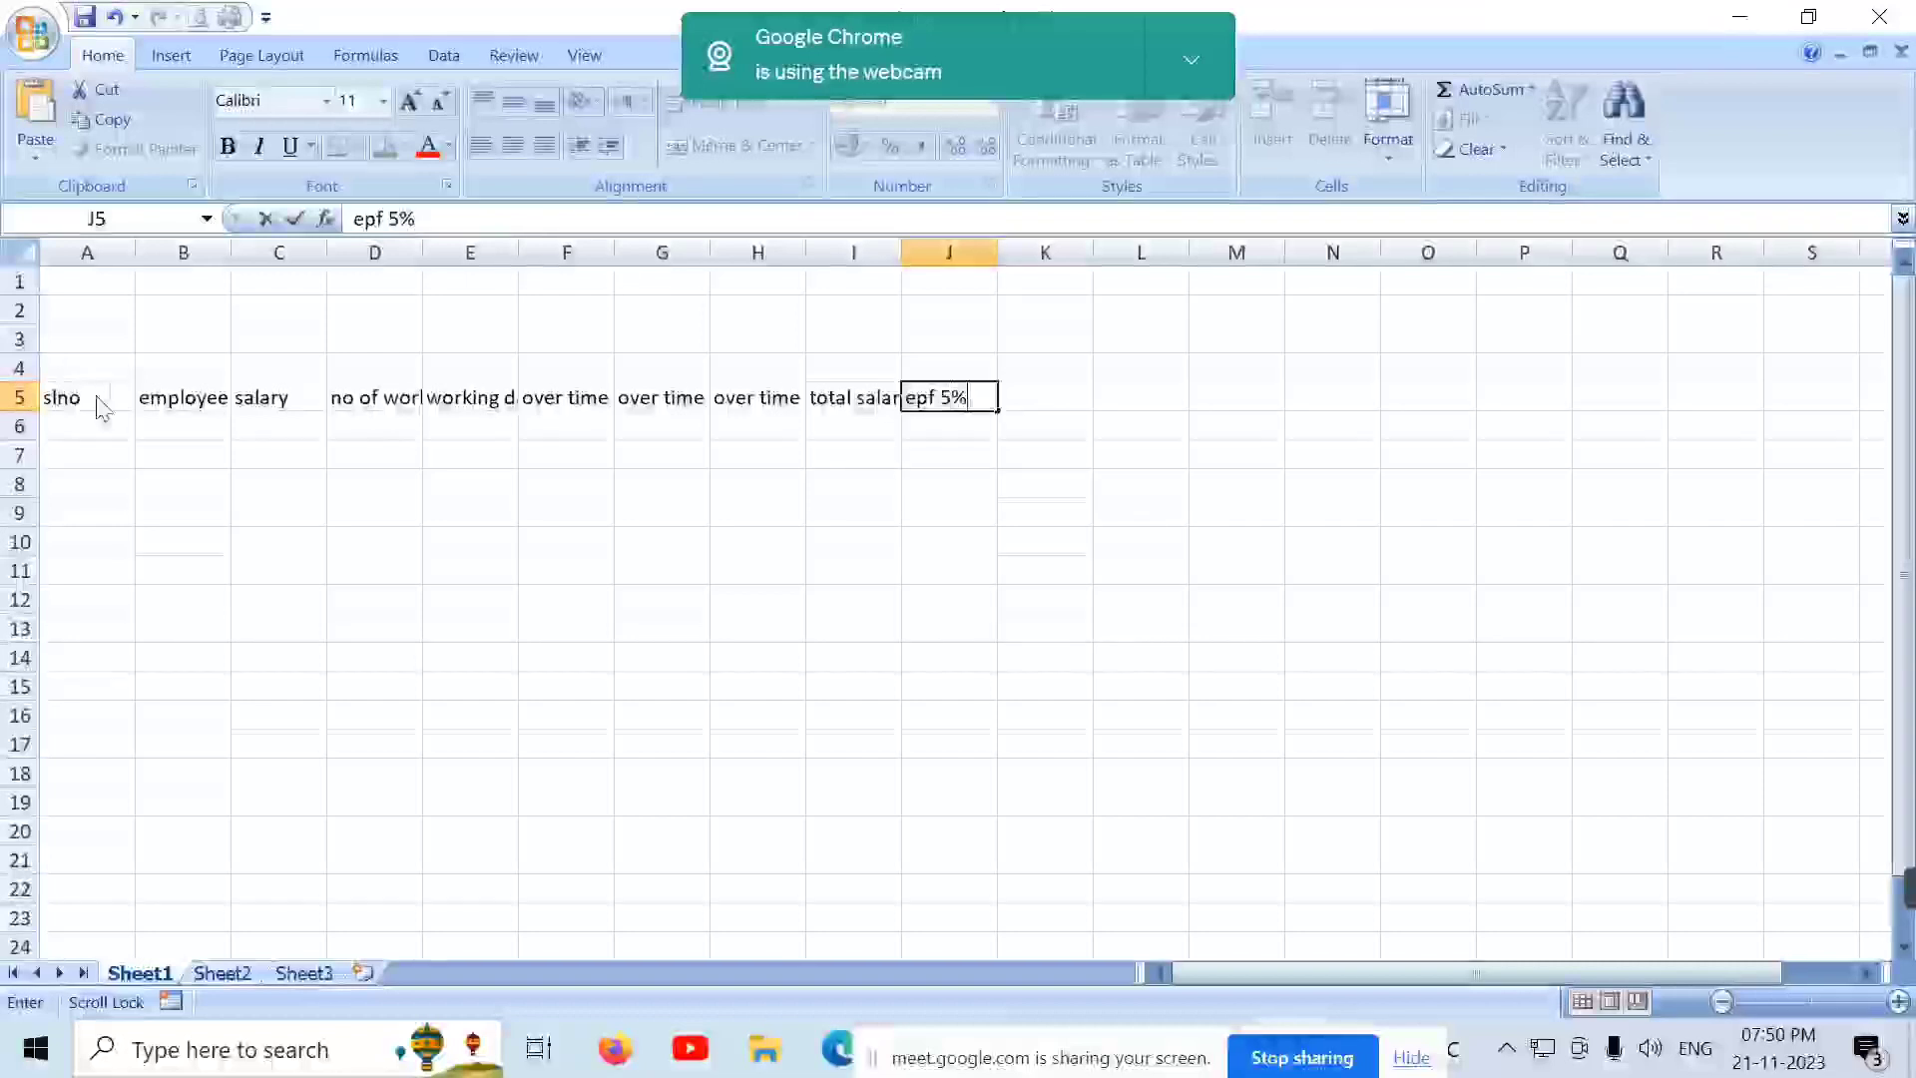
pyautogui.press('Tab')
pyautogui.write('esi 8')
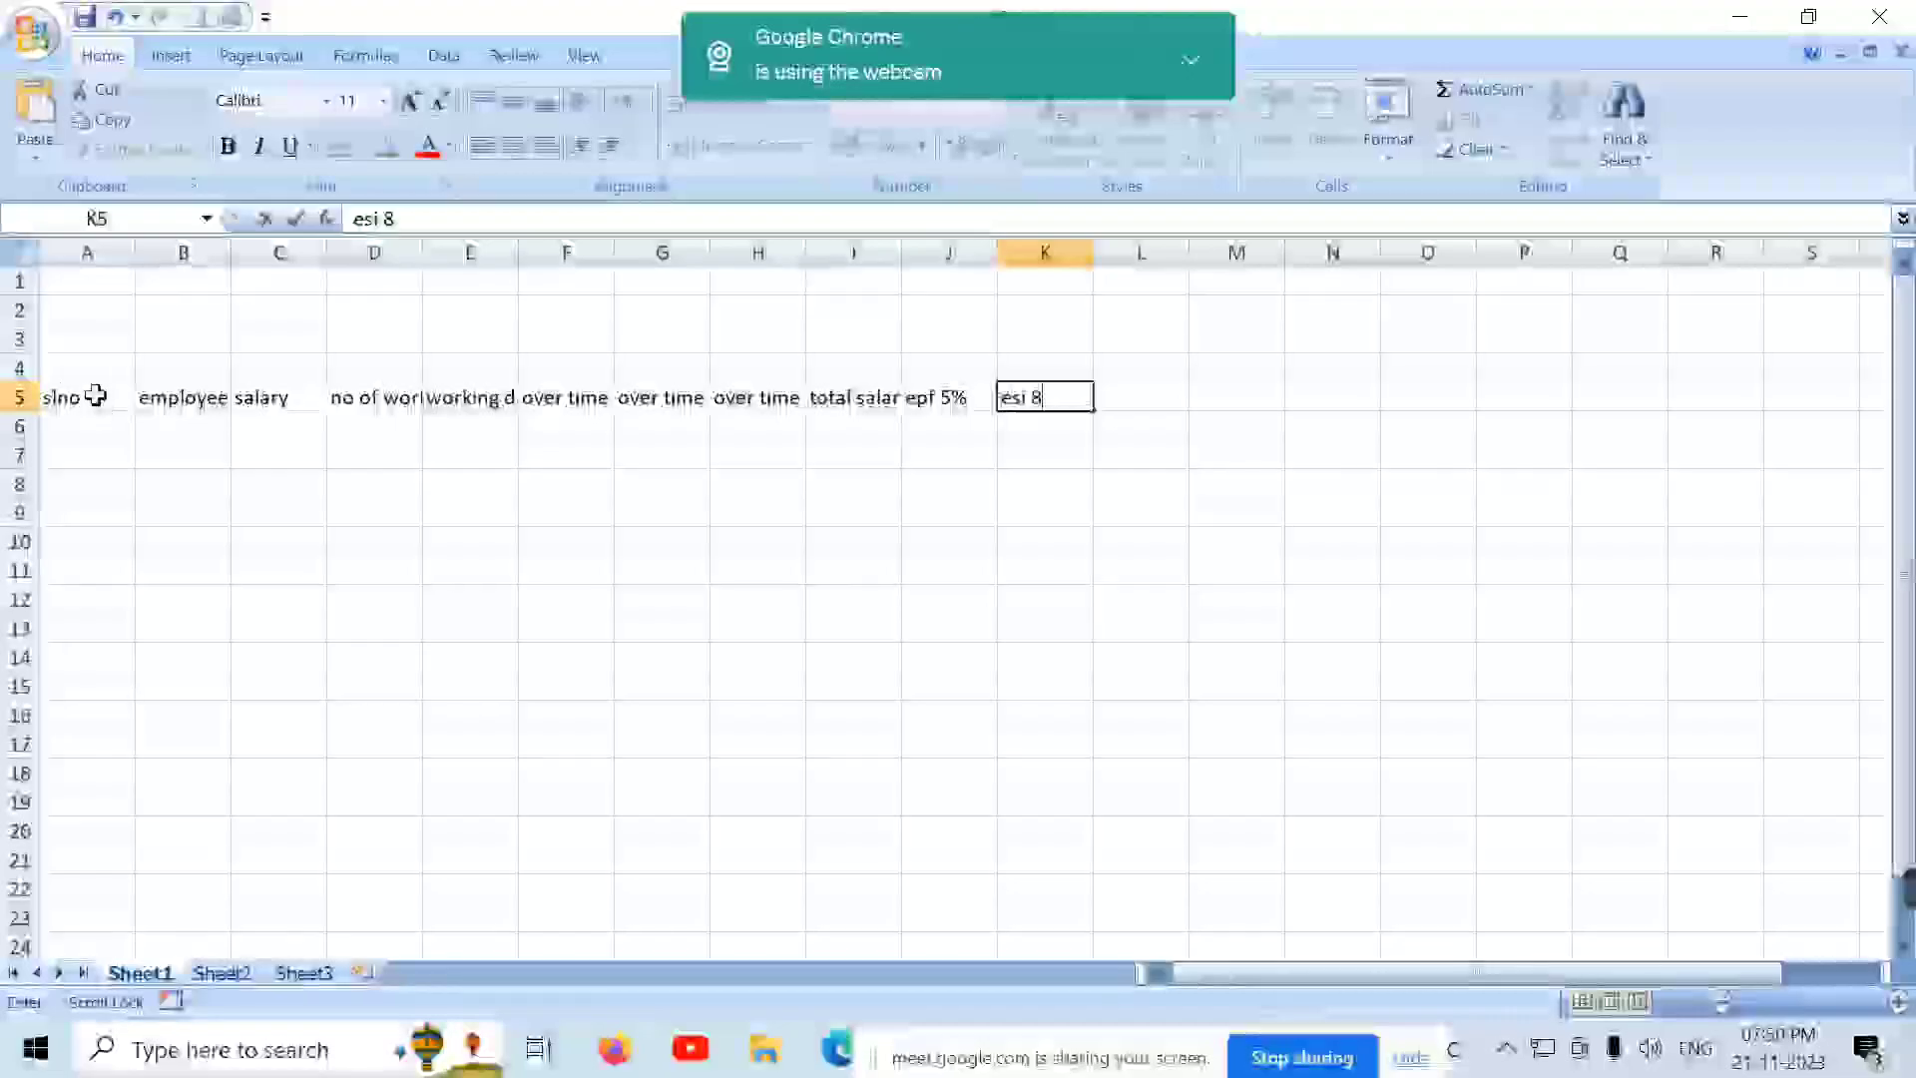
pyautogui.write('%')
pyautogui.press('Tab')
# Step: Enter the headings "advance" in L5 and "gross salary" in M5
pyautogui.write('advance')
pyautogui.press('Tab')
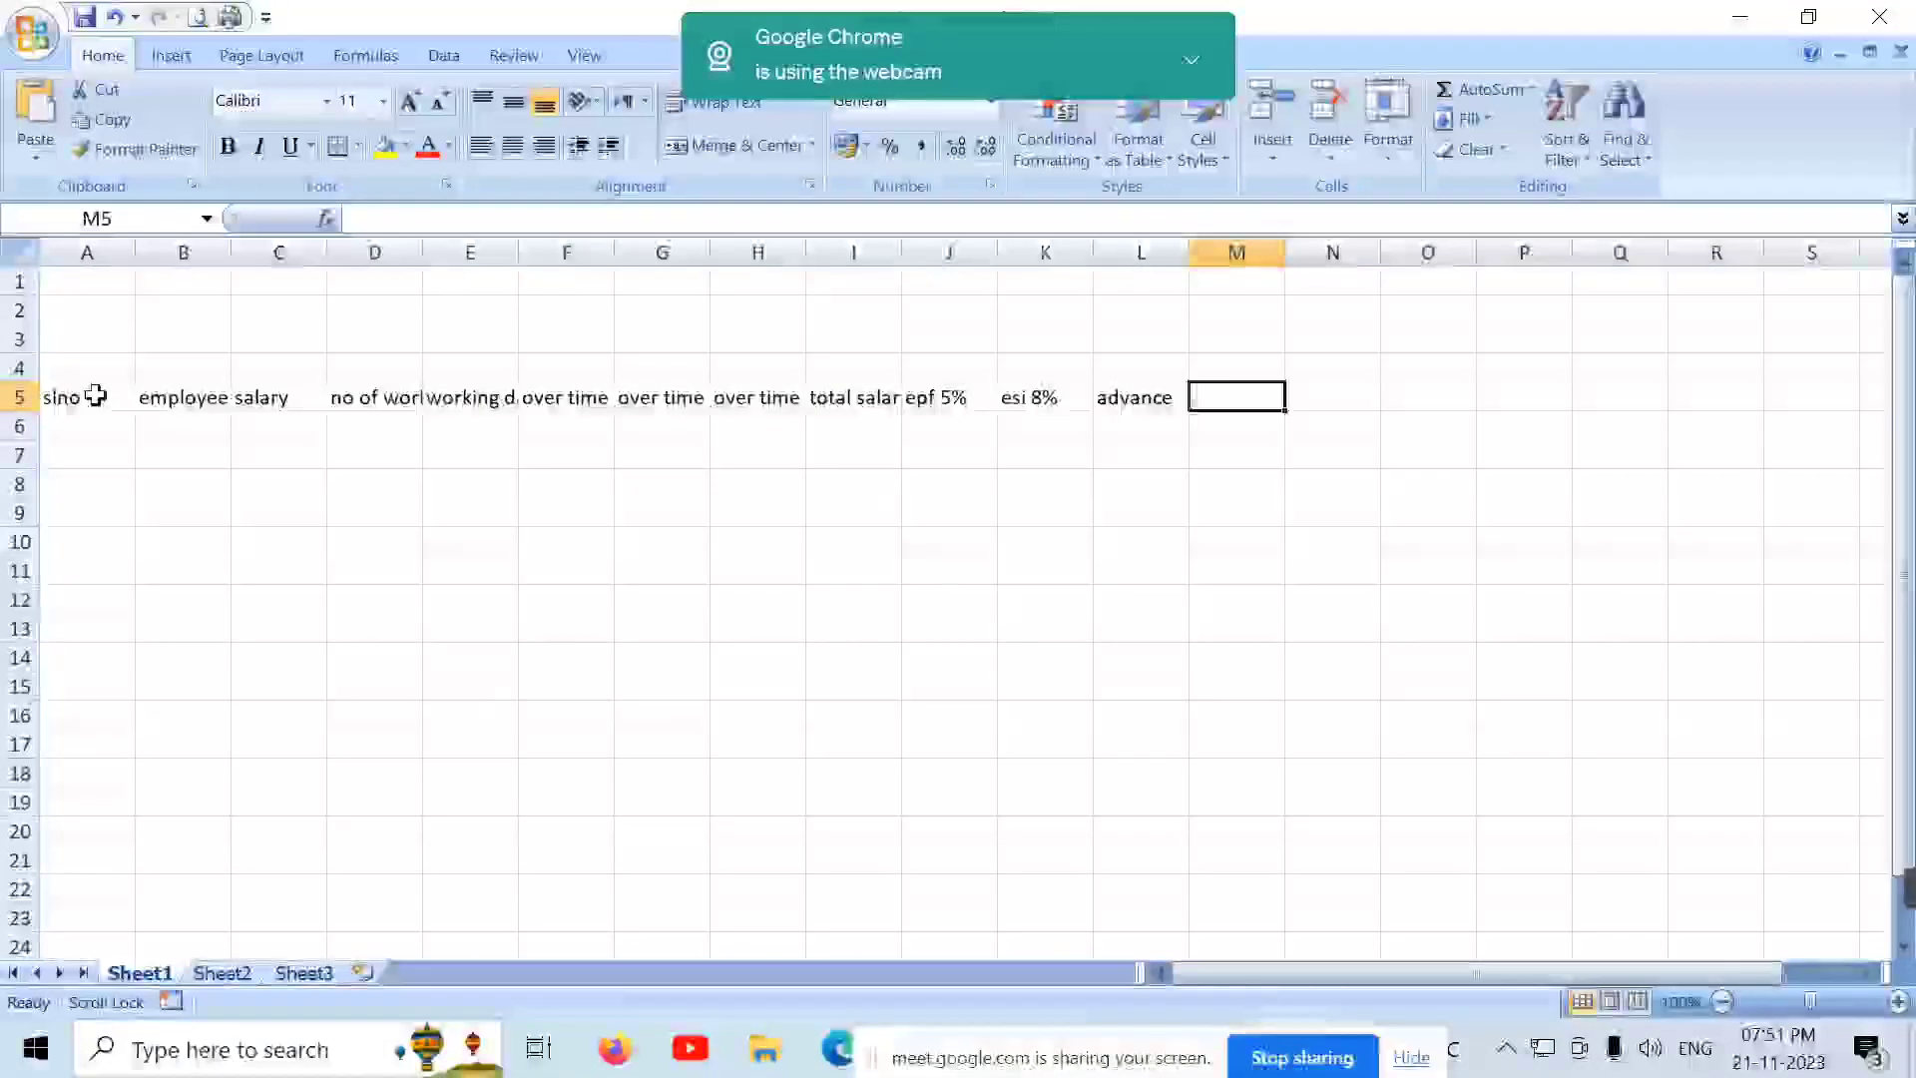
pyautogui.write('ross salary')
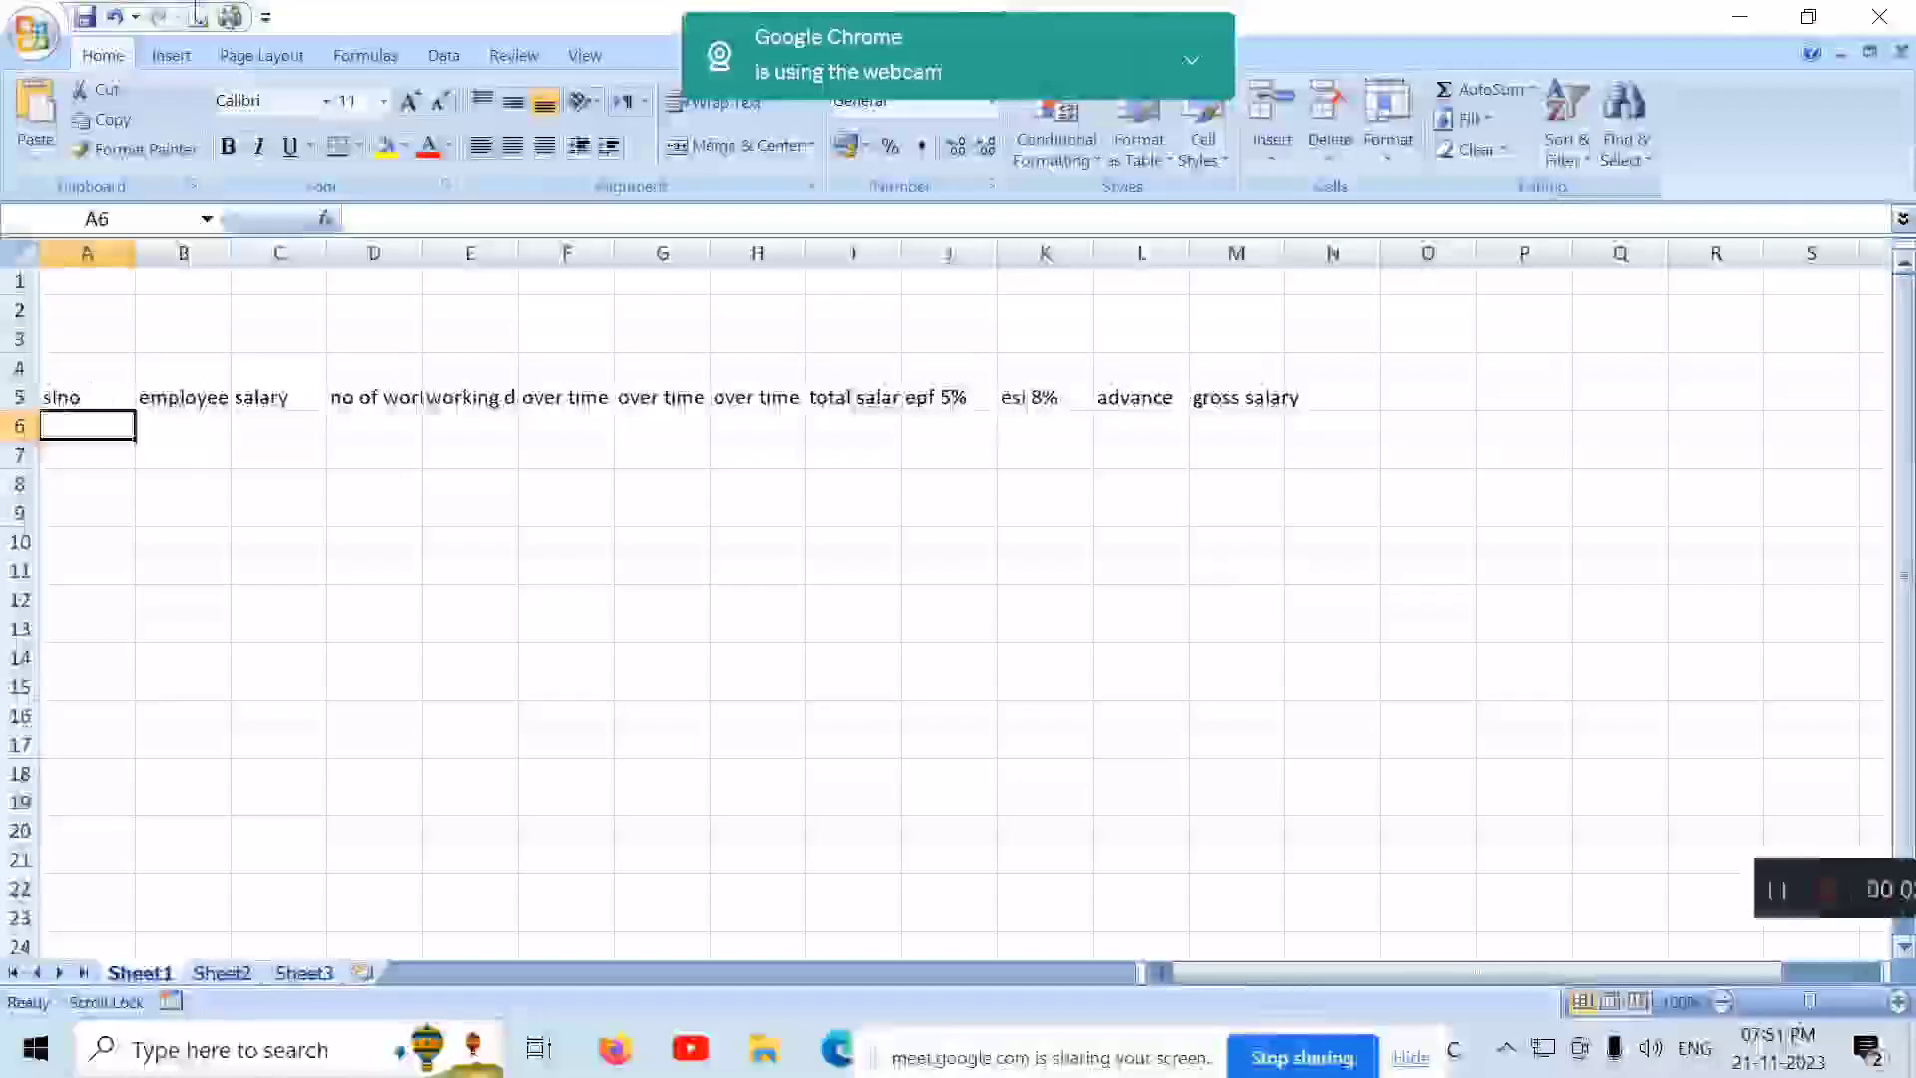
# Step: Centre columns B to M horizontally and vertically, and fit their widths to the heading text
pyautogui.moveTo(210, 240)
pyautogui.mouseDown()
pyautogui.moveTo(1276, 392)
pyautogui.moveTo(1247, 397)
pyautogui.mouseUp()
pyautogui.click(512, 101)
pyautogui.click(512, 145)
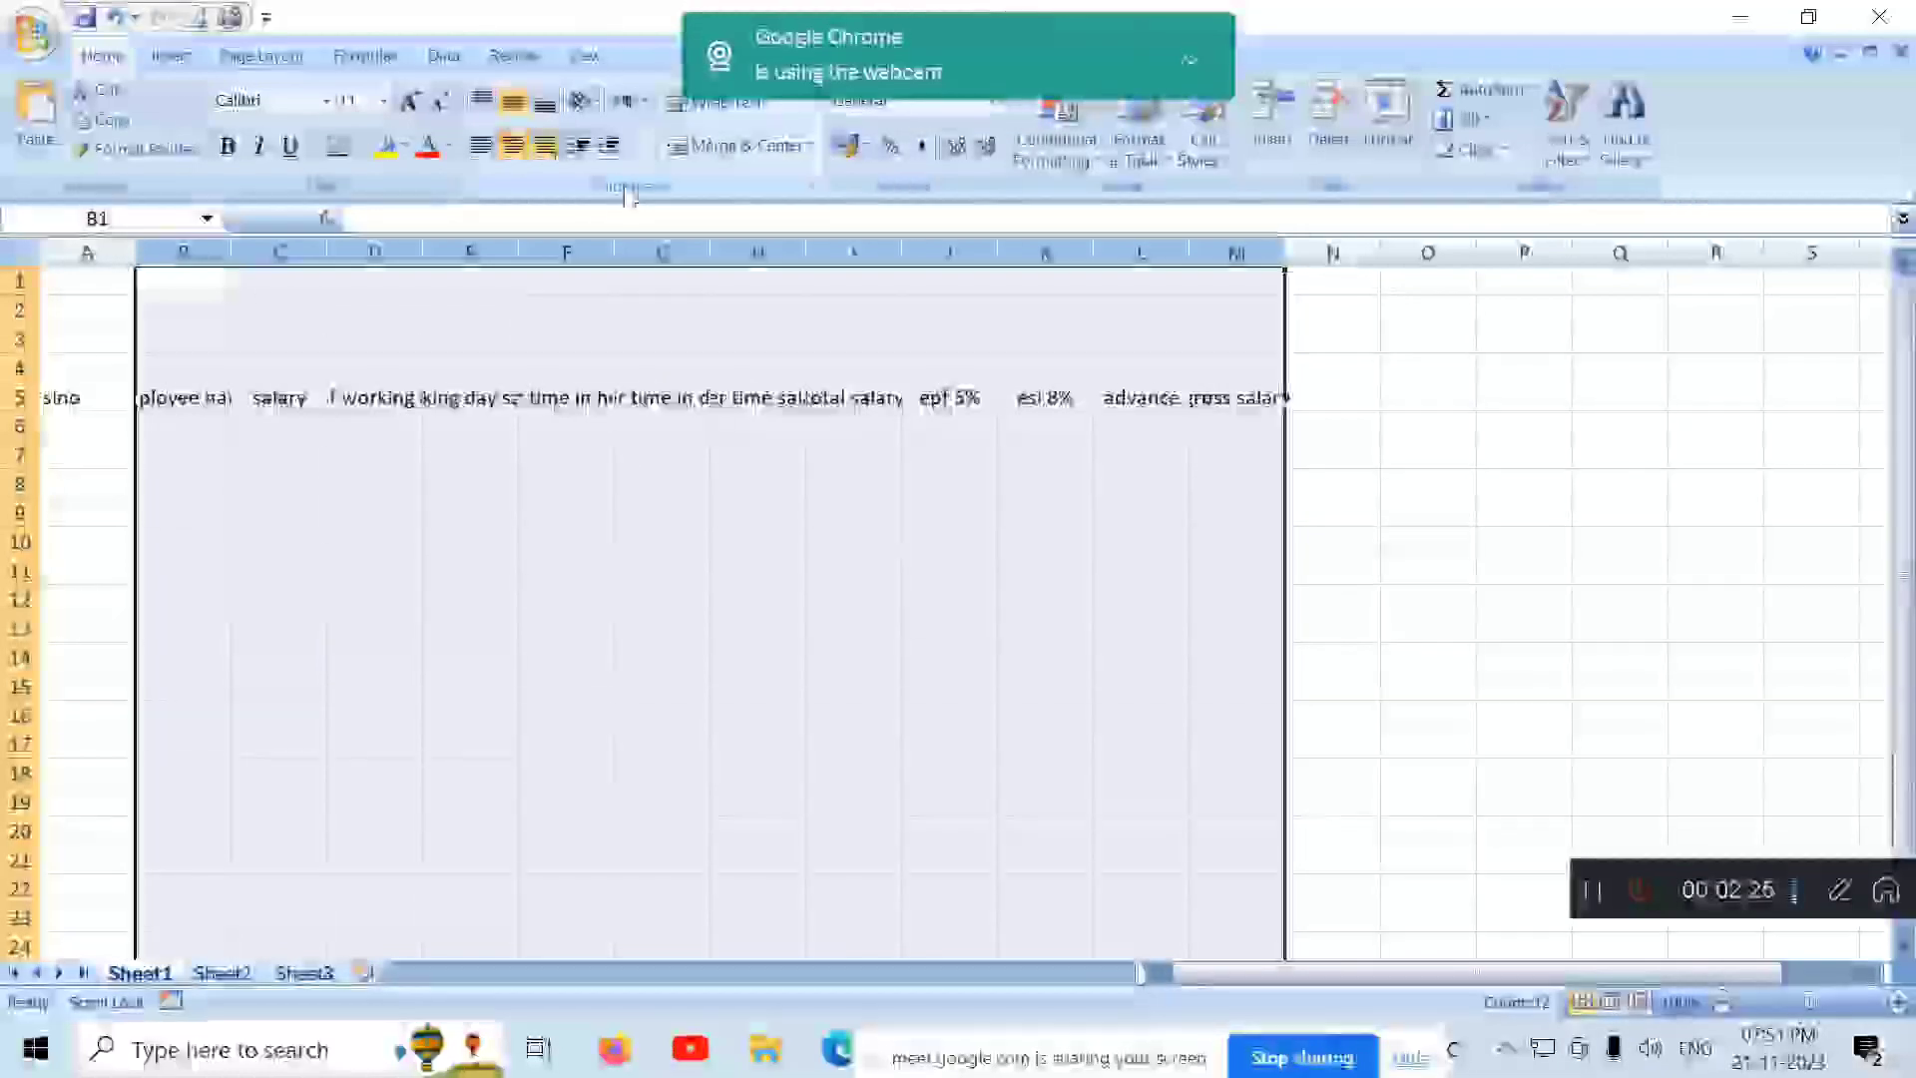
pyautogui.doubleClick(1188, 253)
pyautogui.click(805, 511)
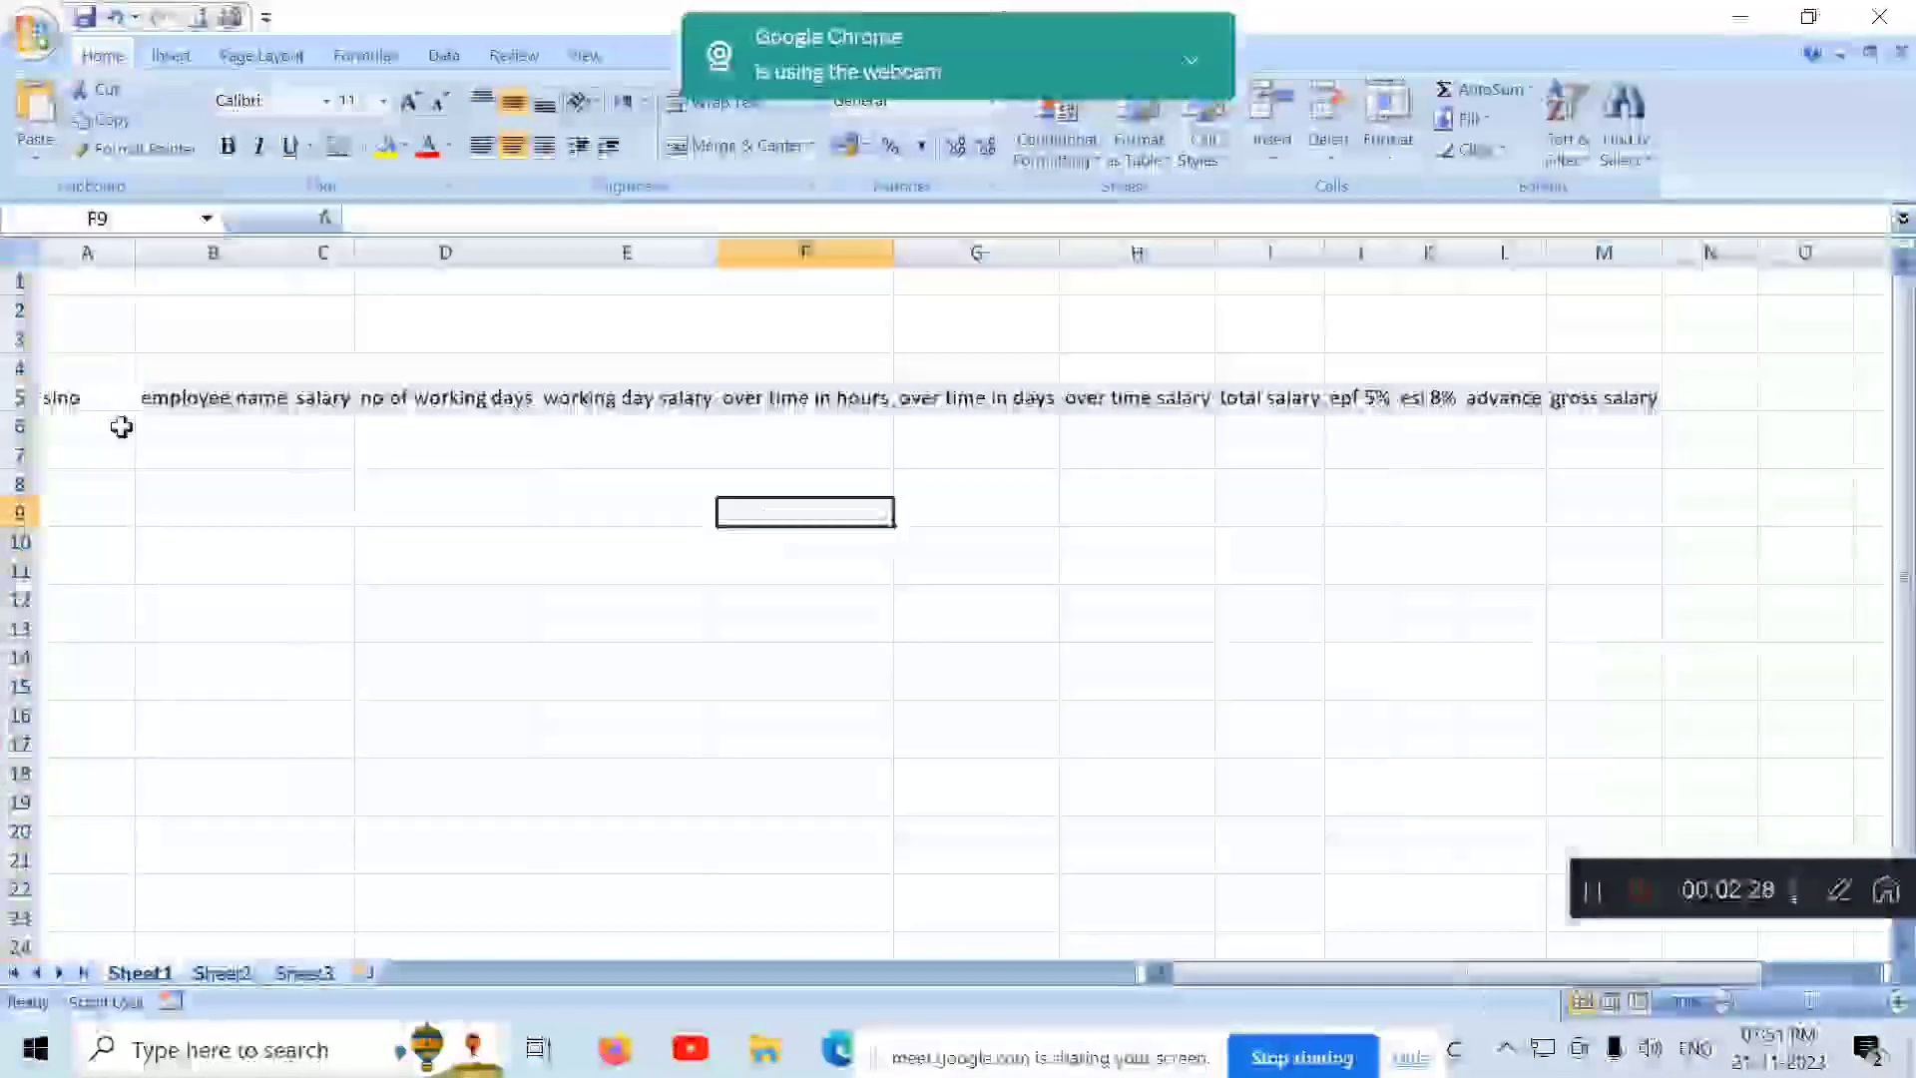
# Step: Wrap the text in columns B to M at one equal, narrower width and fit row 5's height to the wrapped headings
pyautogui.moveTo(215, 252); pyautogui.dragTo(1603, 253)
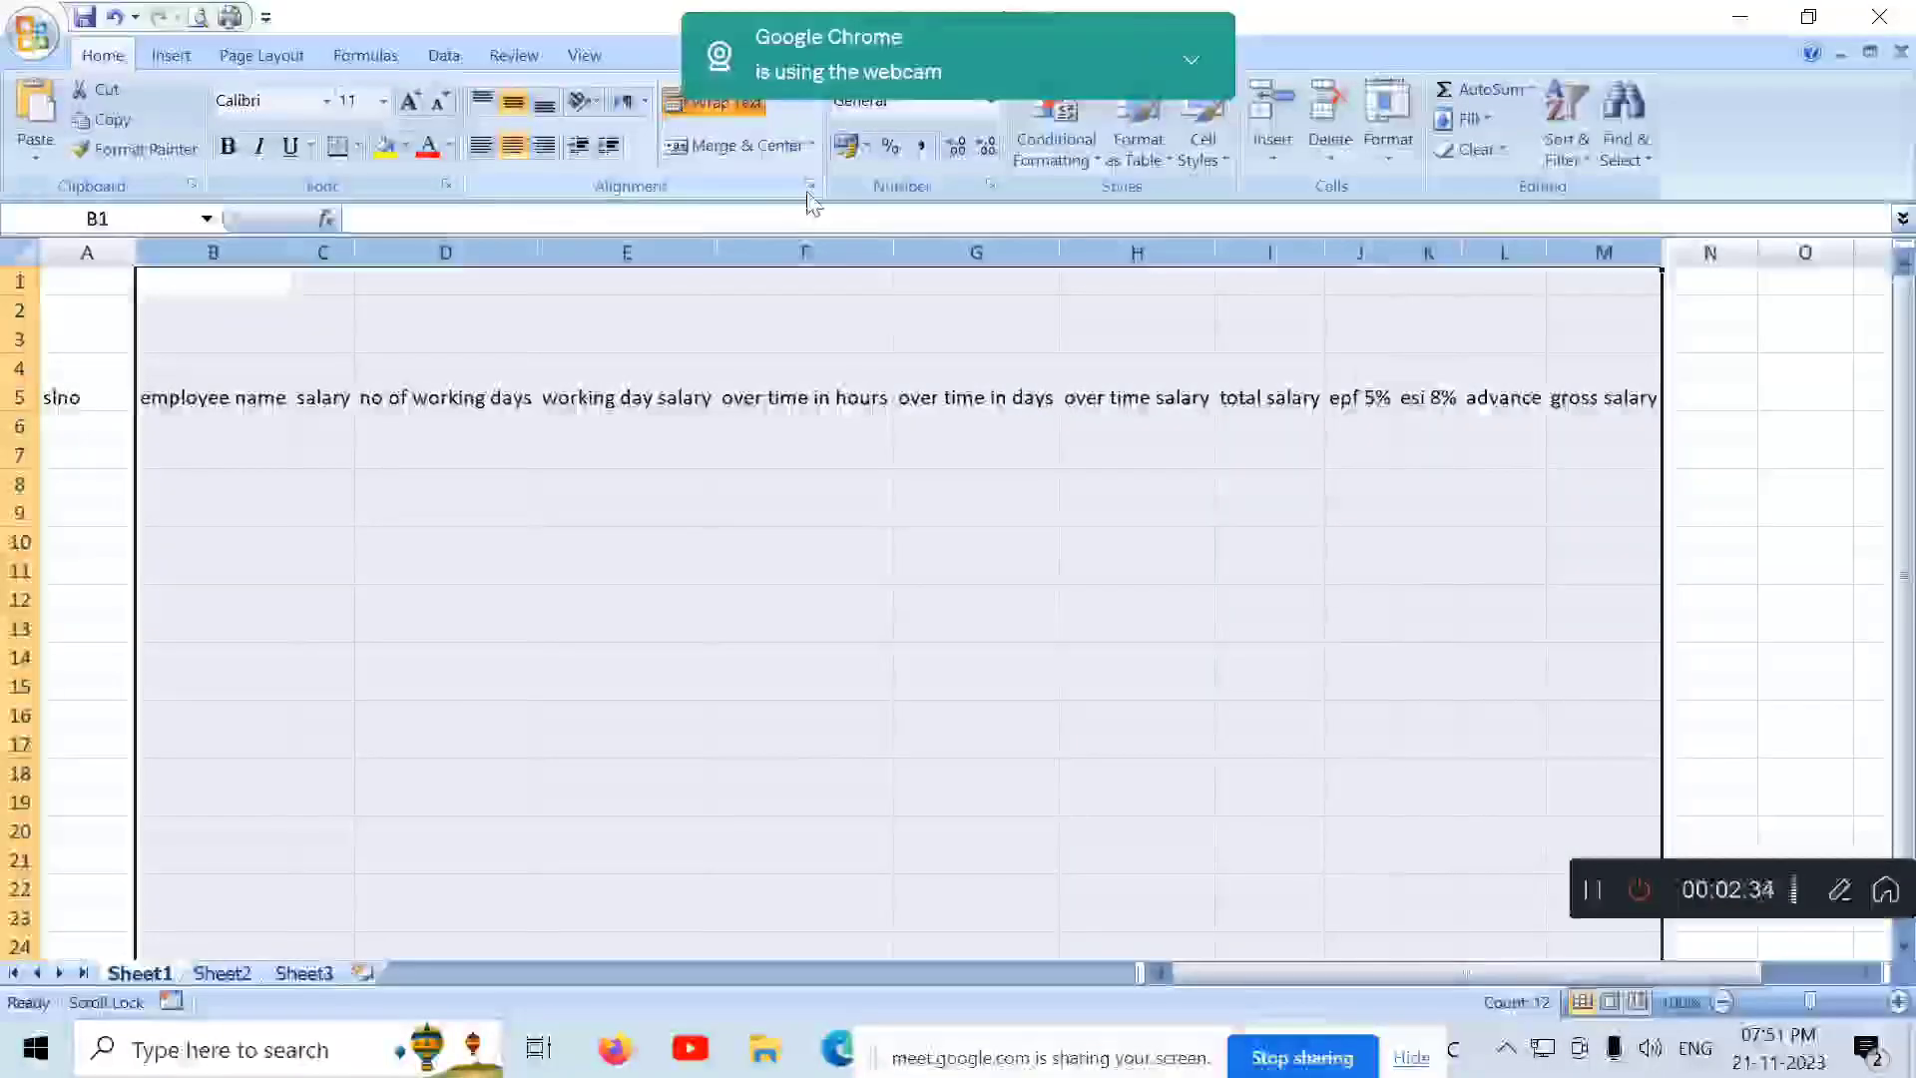
pyautogui.moveTo(1215, 255); pyautogui.dragTo(1001, 257)
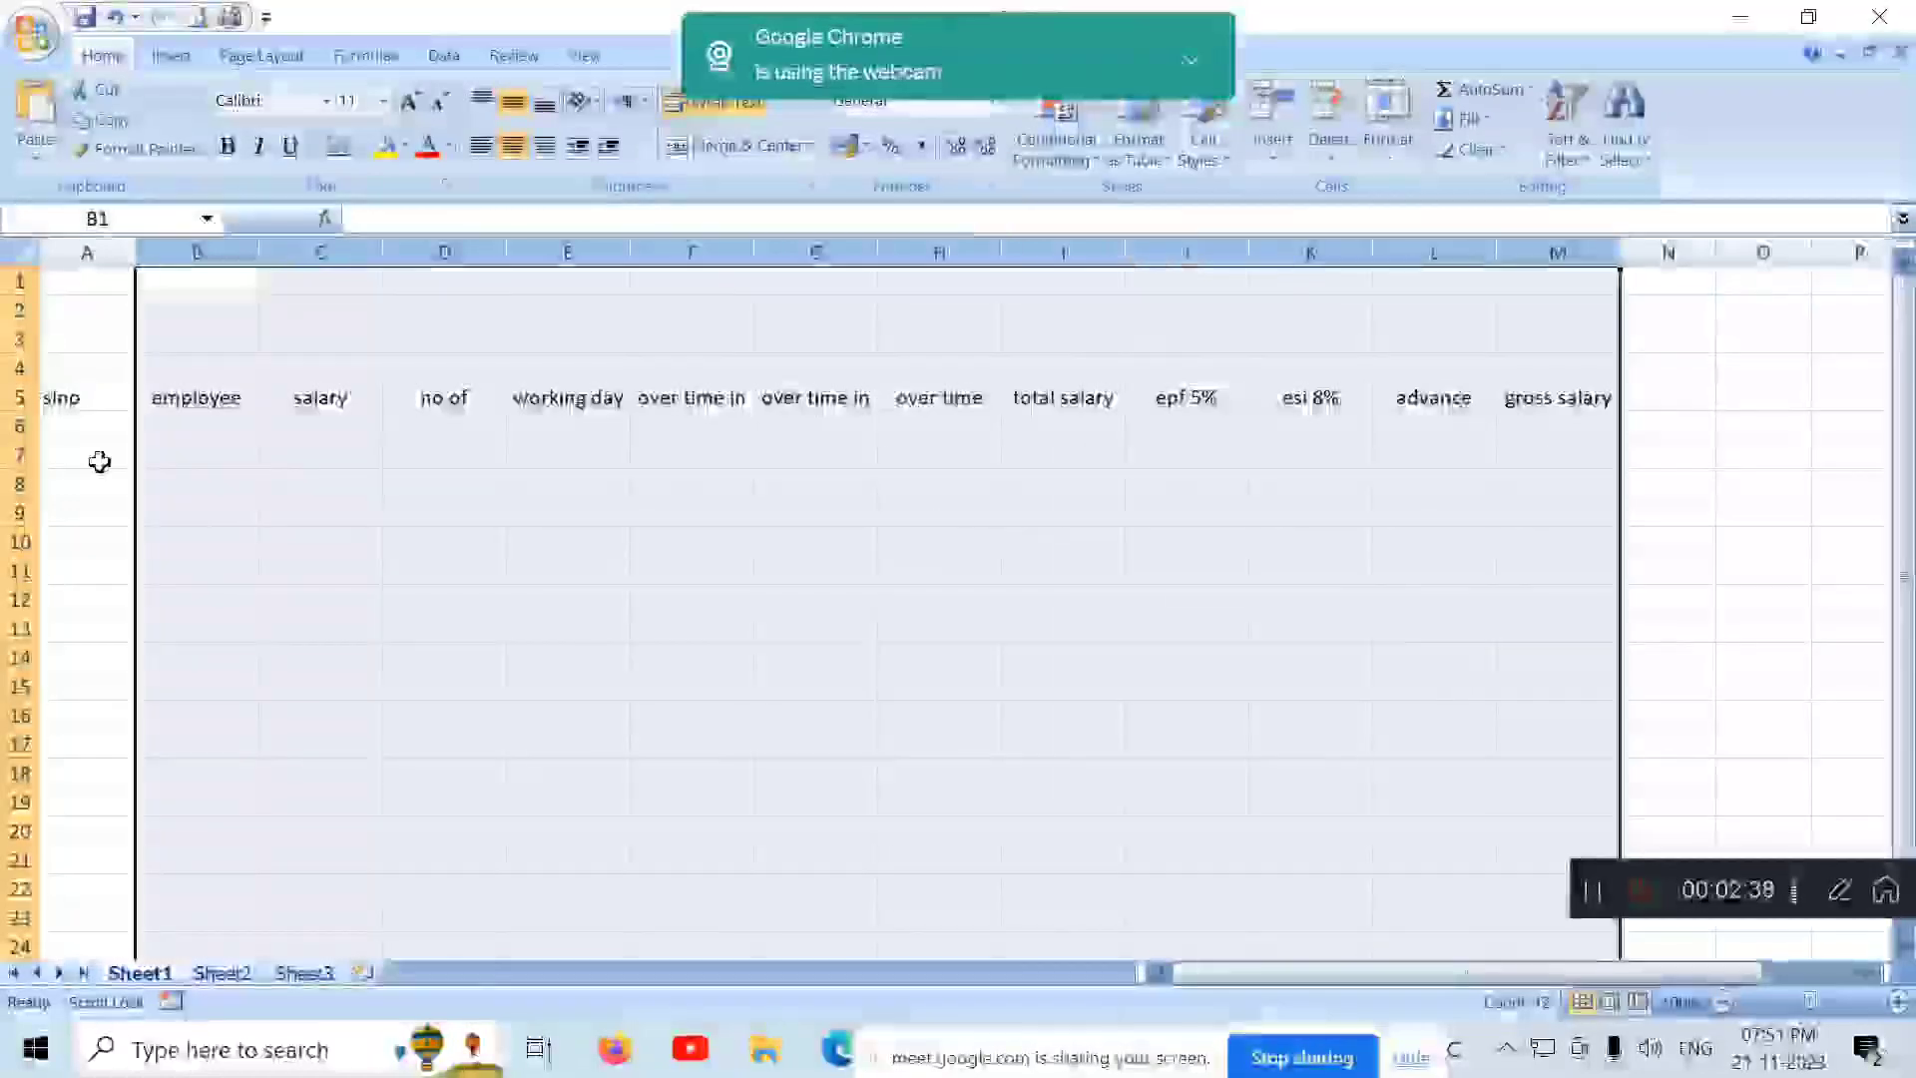
pyautogui.click(19, 397)
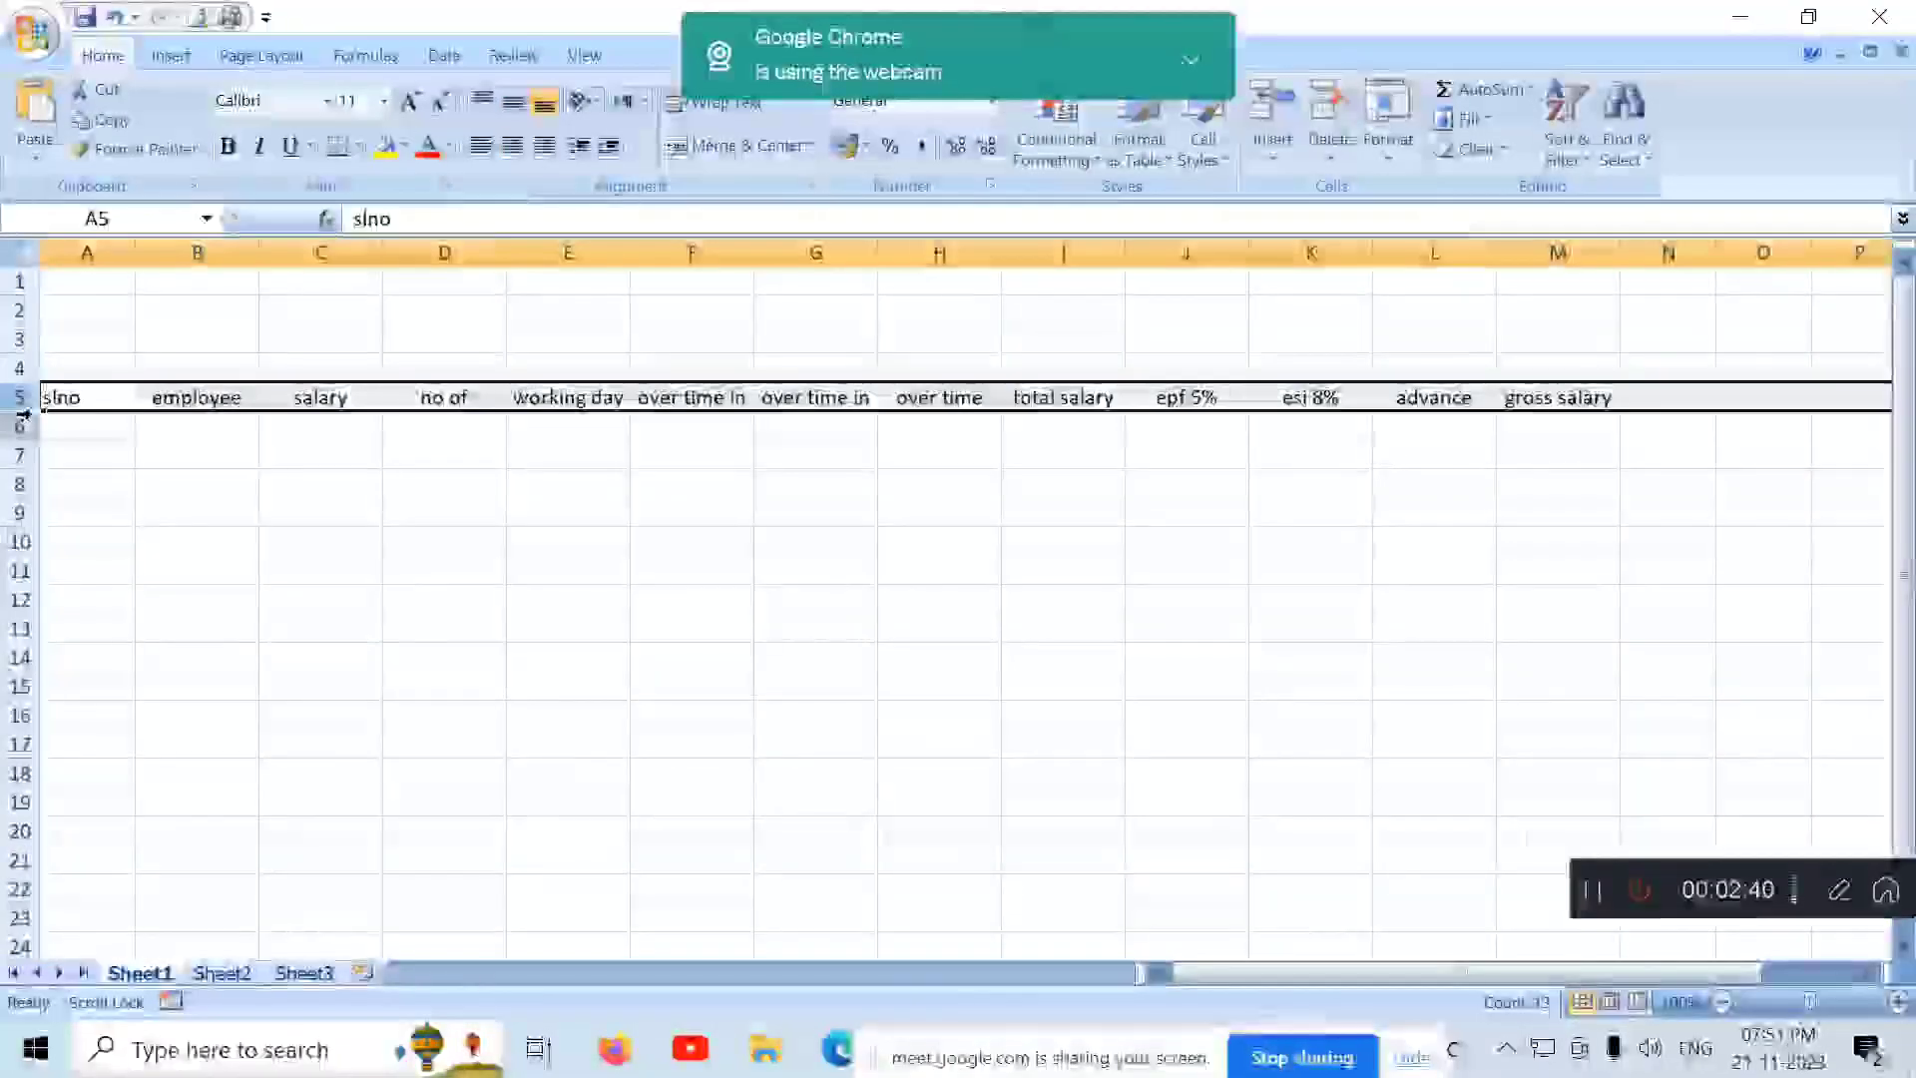
# Step: Apply all borders to A5:M10 and centre the contents of the range horizontally and vertically
pyautogui.moveTo(33, 382); pyautogui.dragTo(1547, 571)
pyautogui.click(73, 483)
pyautogui.rightClick(1524, 516)
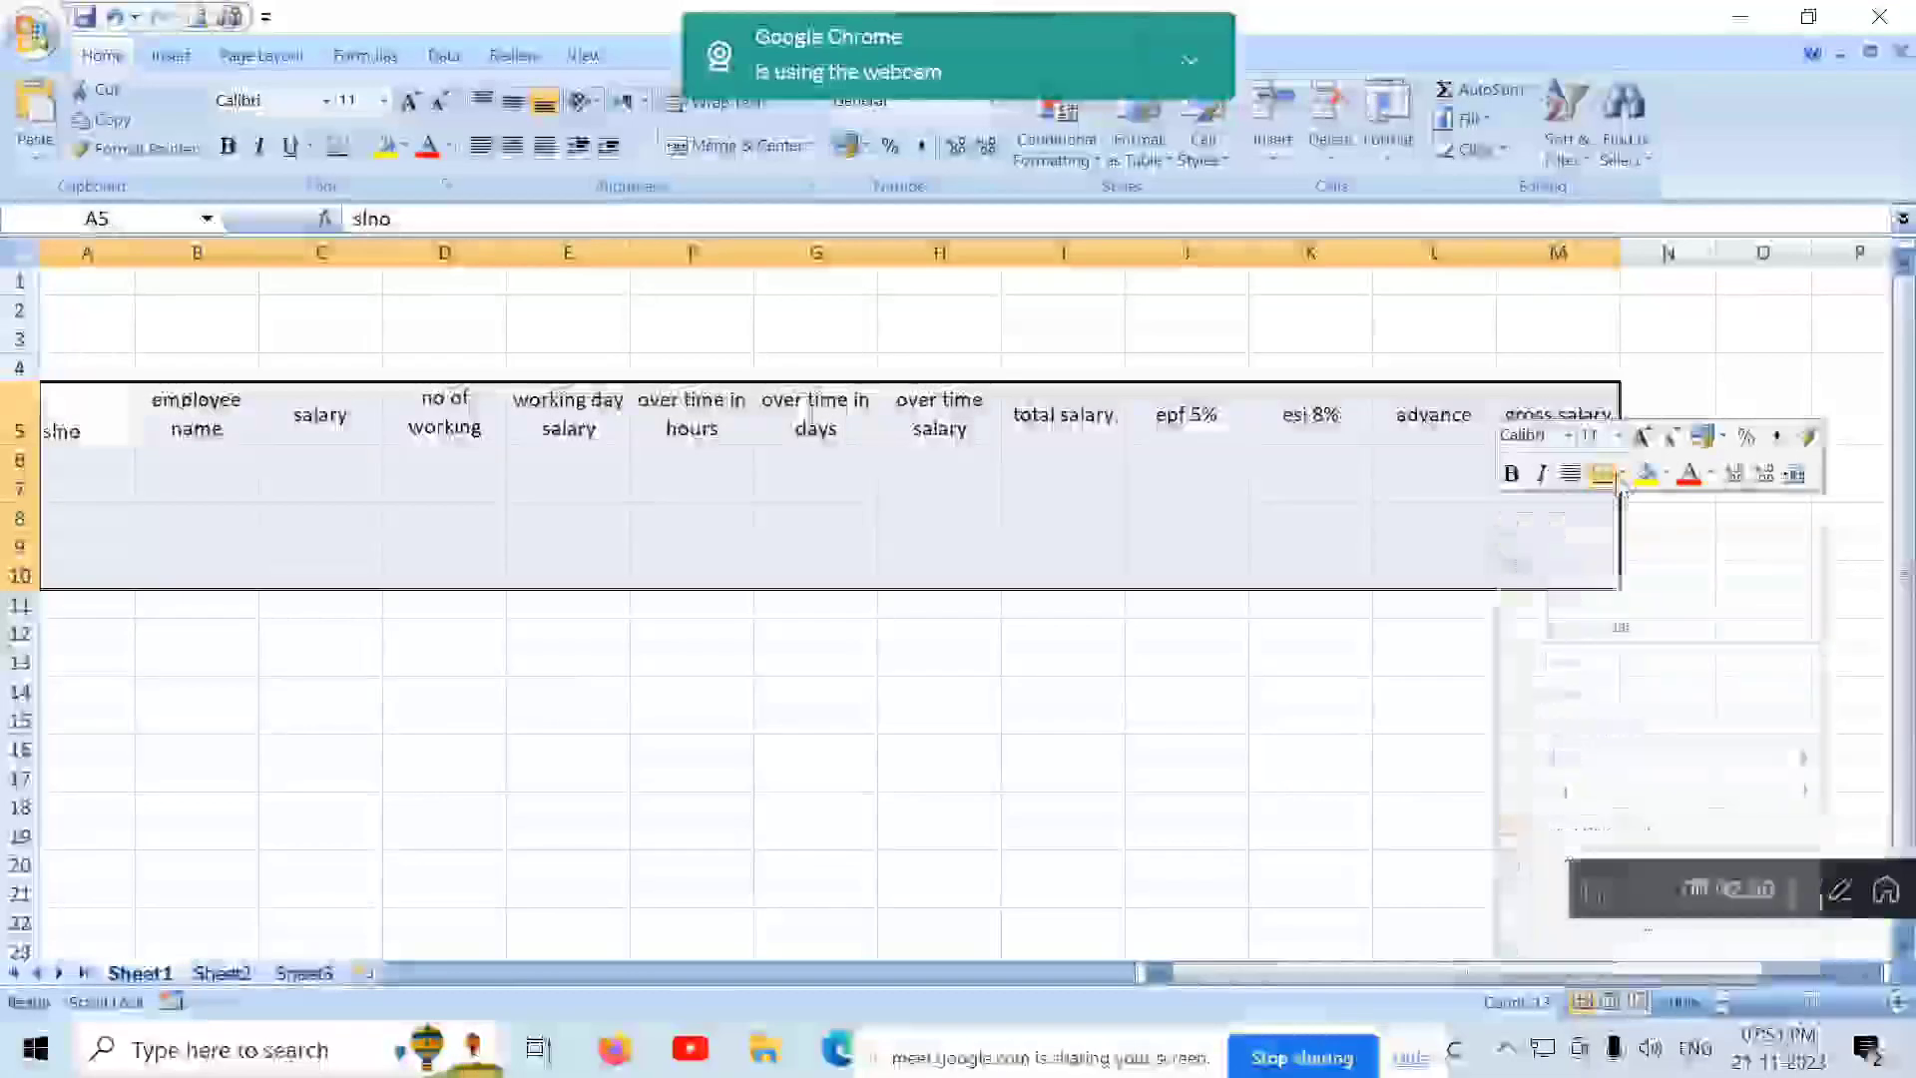
pyautogui.click(1623, 475)
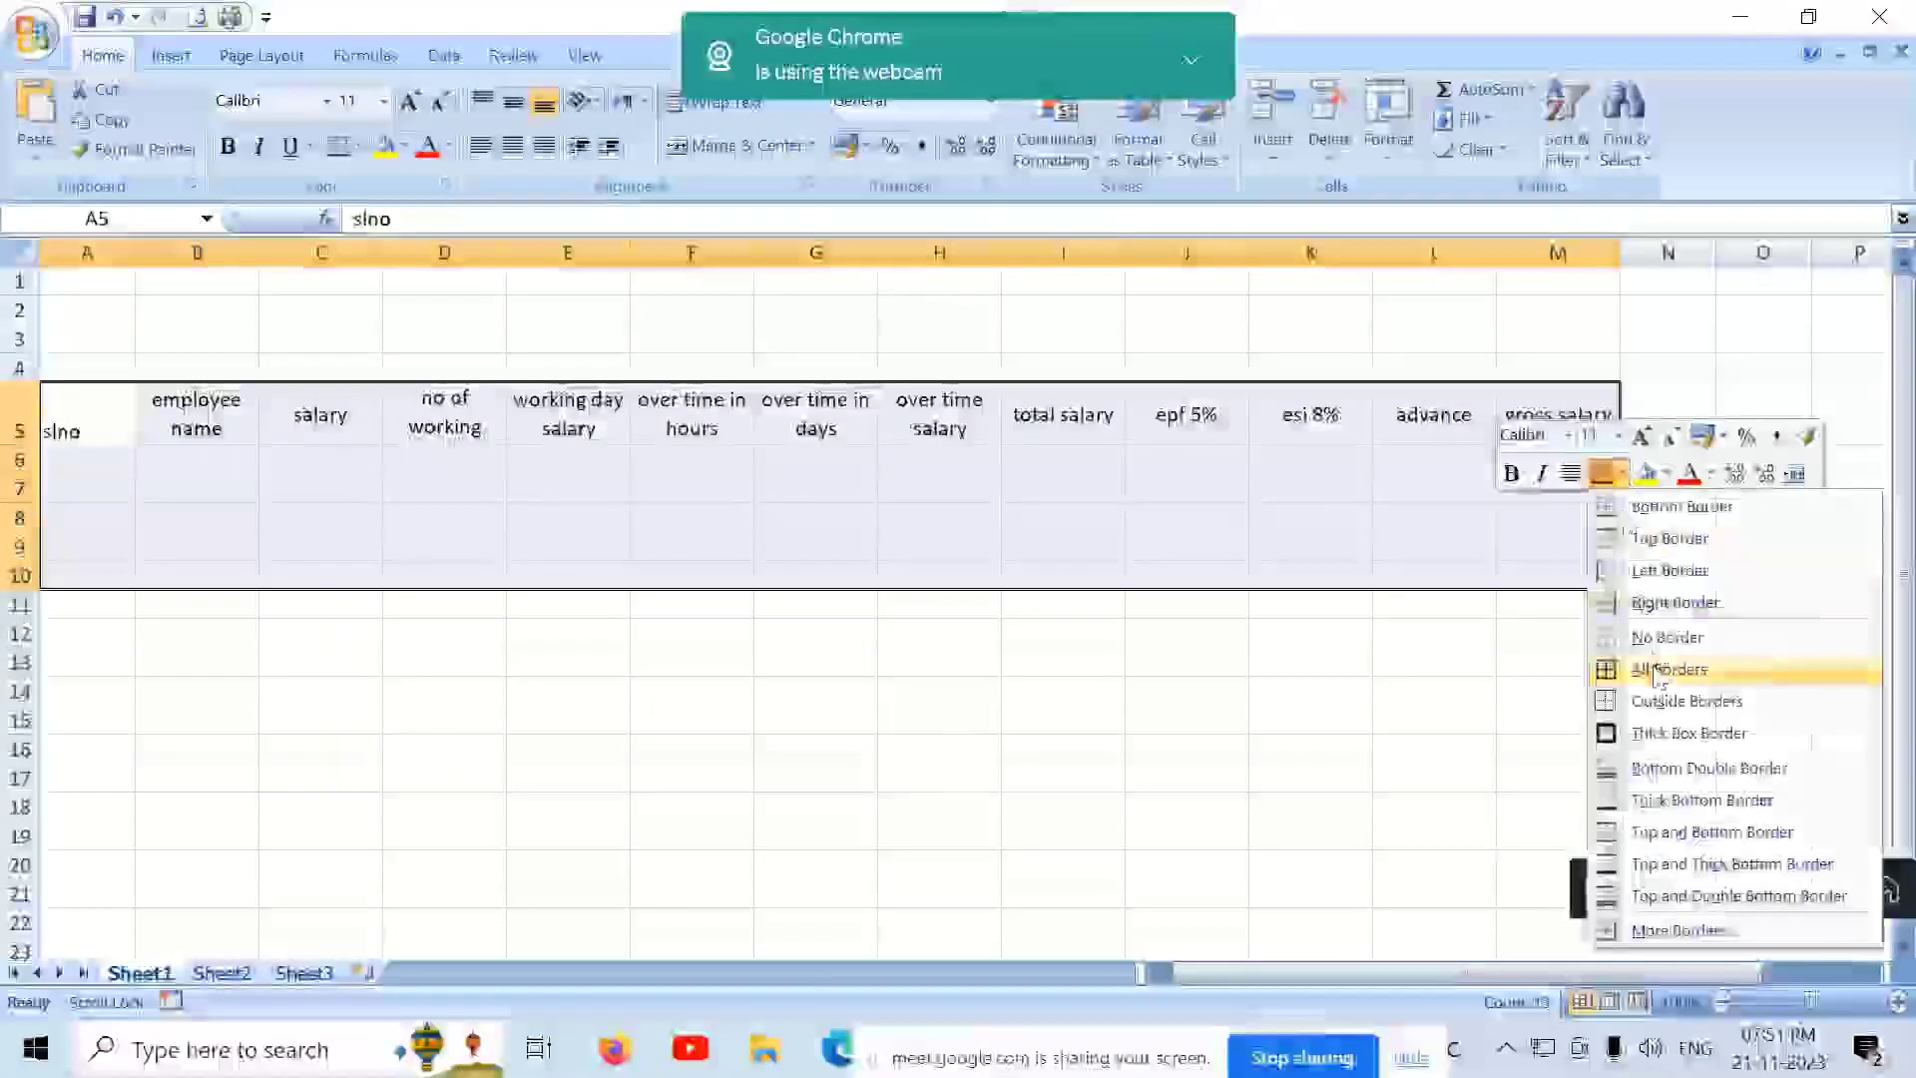
pyautogui.click(1709, 674)
pyautogui.click(513, 100)
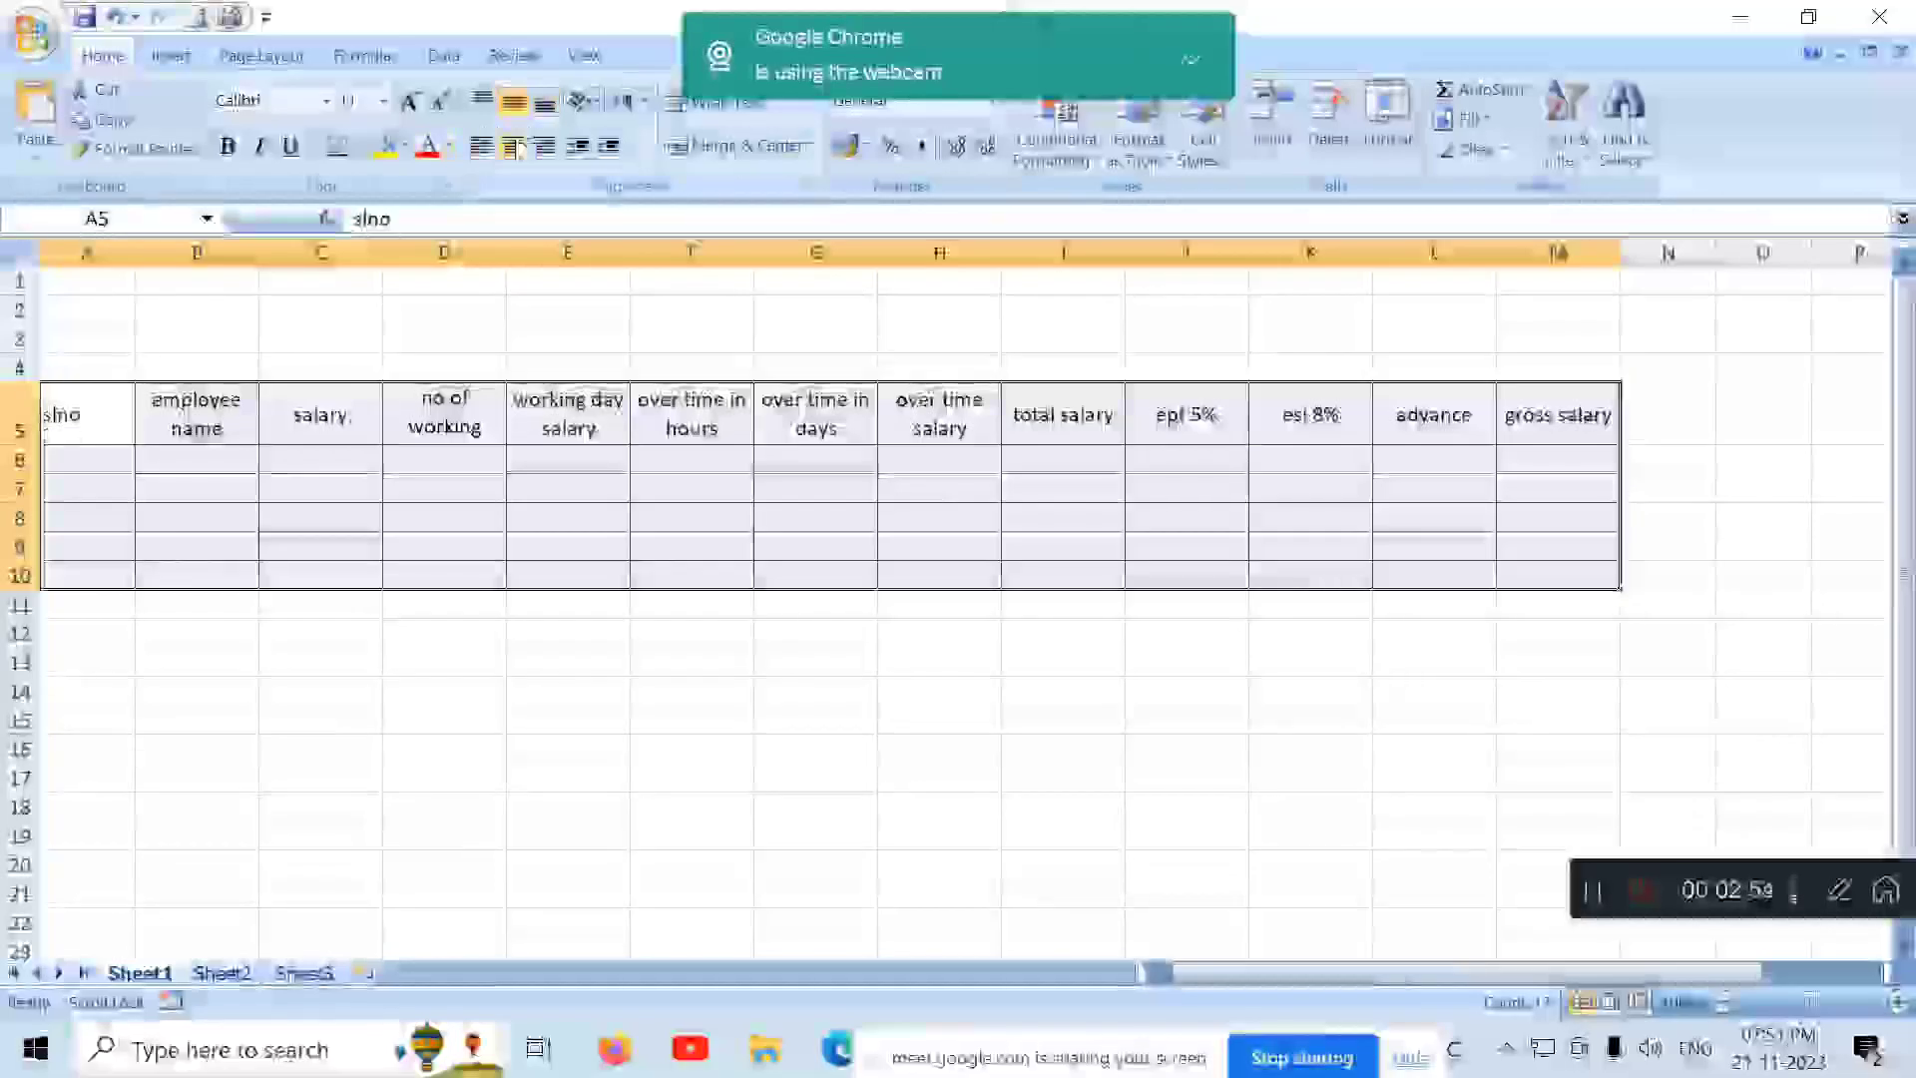
pyautogui.click(513, 146)
# Step: Fill in row 6 with serial number 1 and the employee's name
pyautogui.click(82, 459)
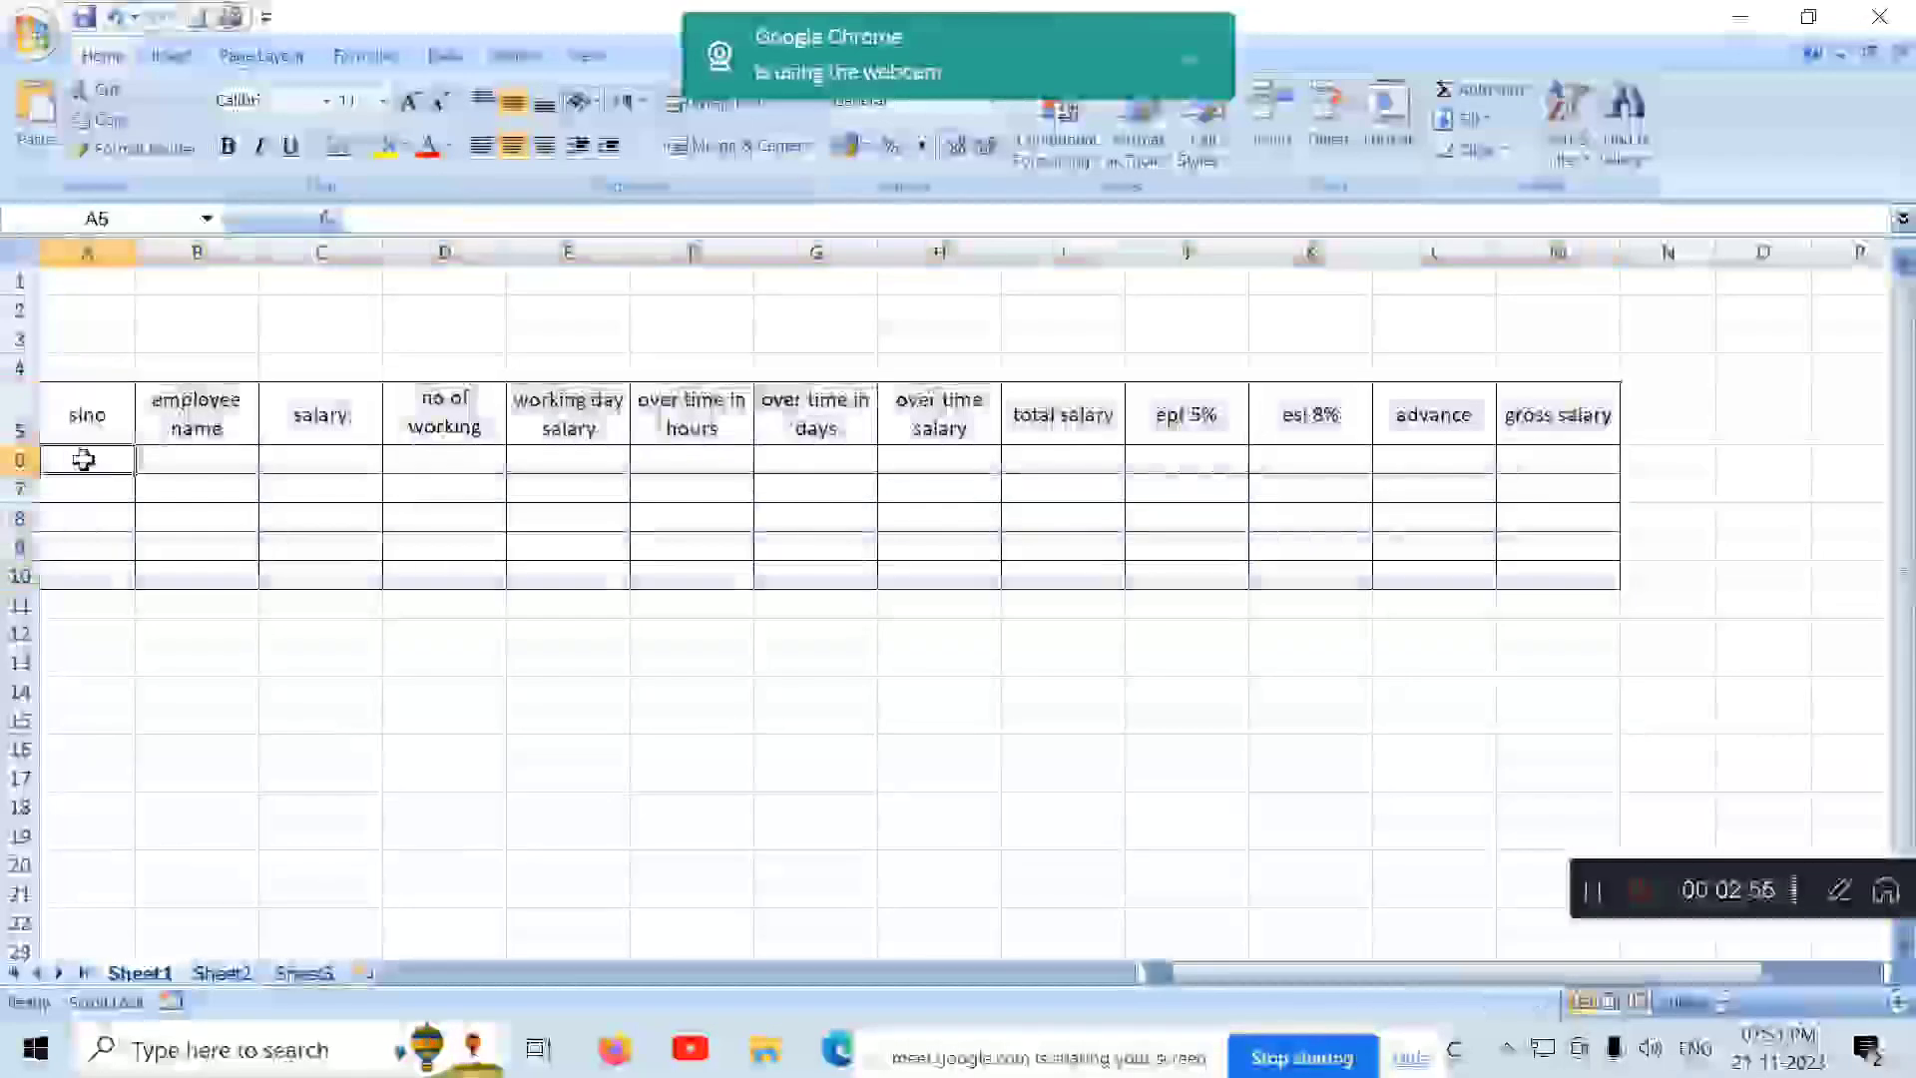
pyautogui.write('1')
pyautogui.press('Tab')
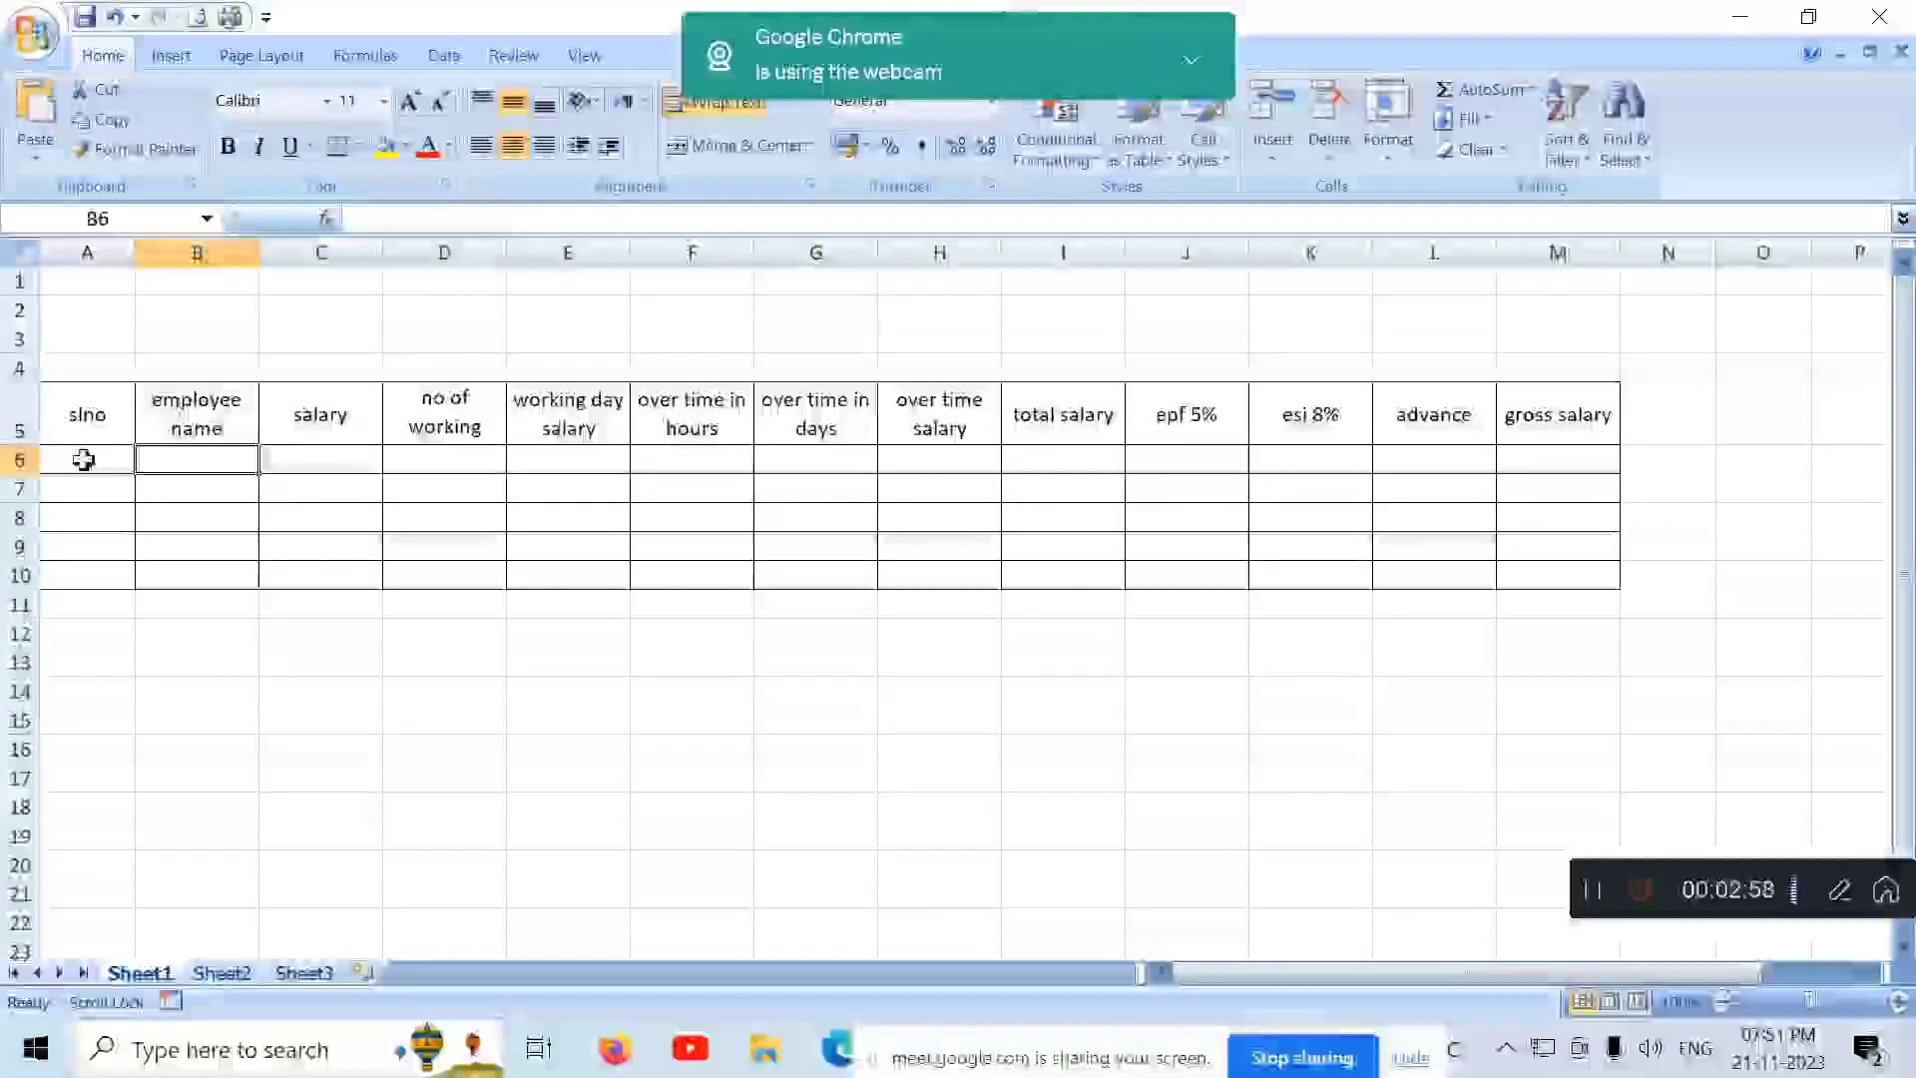
pyautogui.write('mustak')
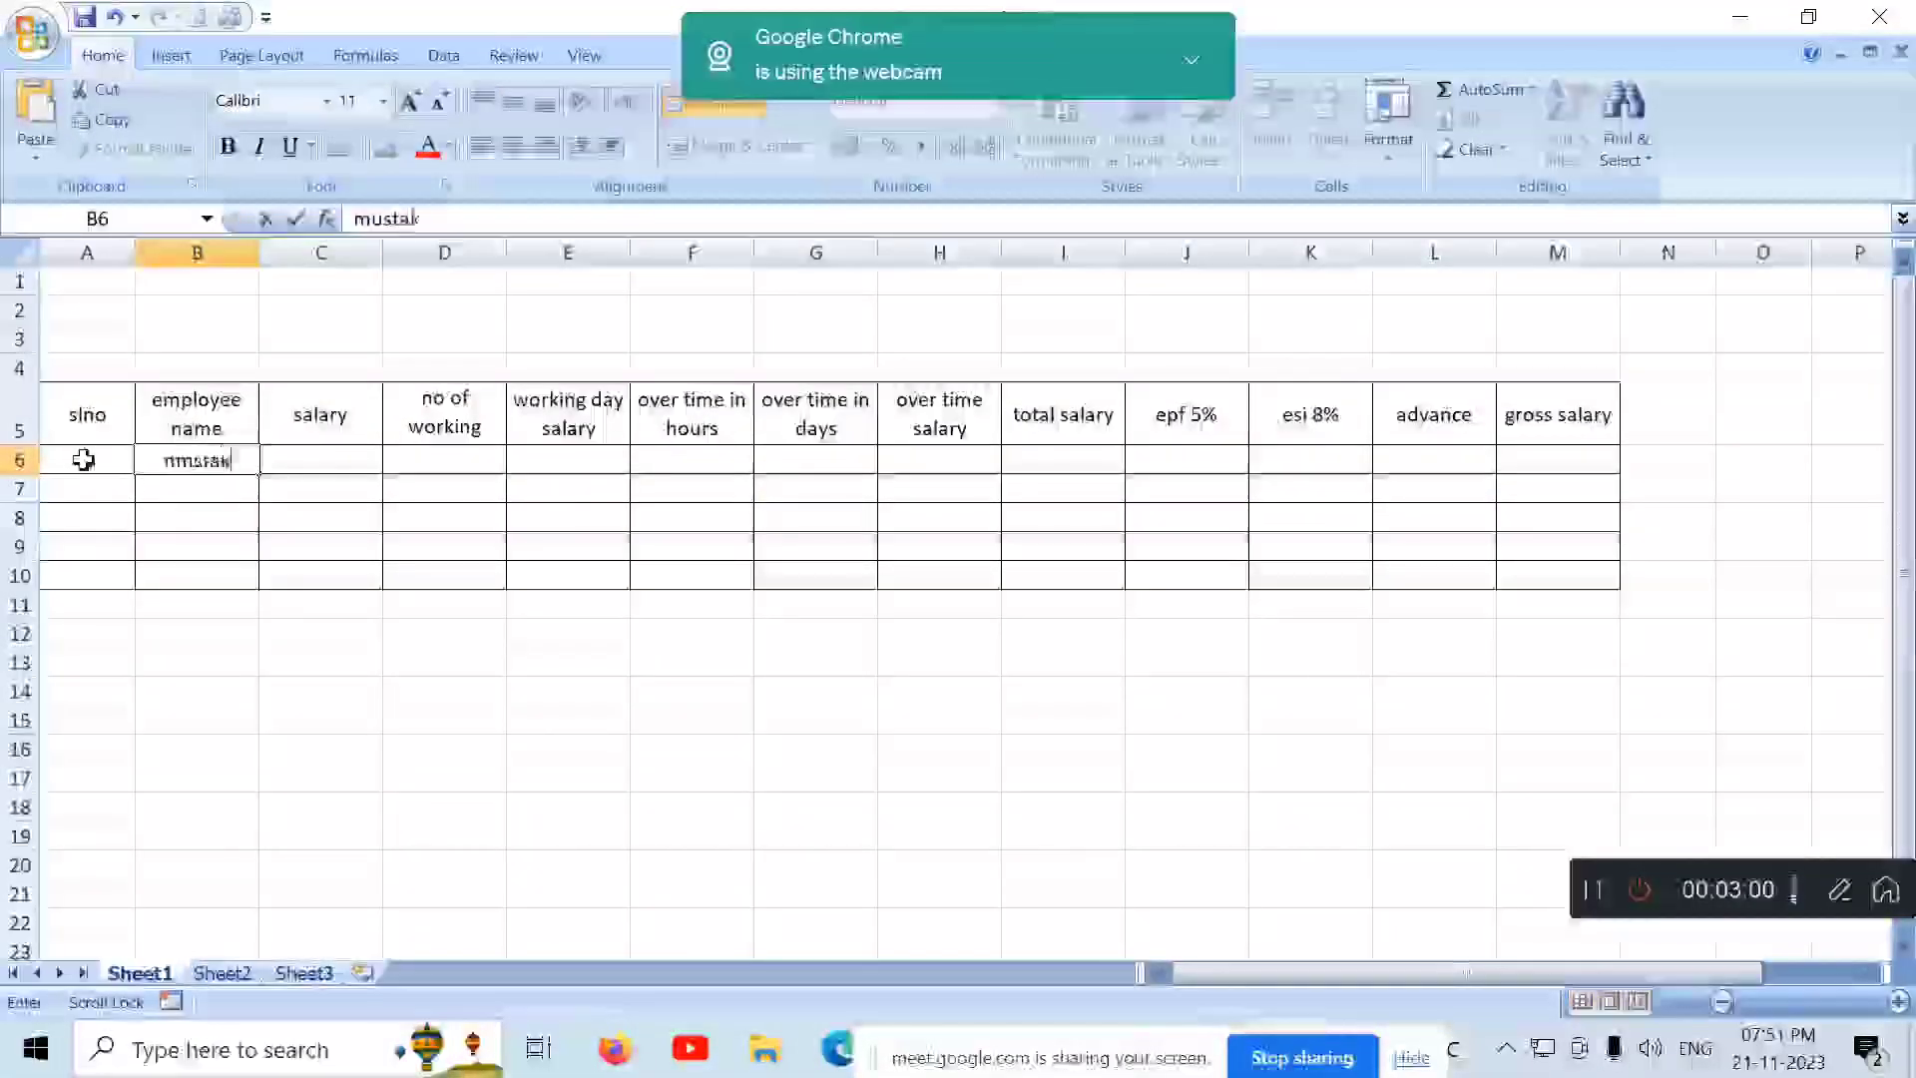
pyautogui.press('Tab')
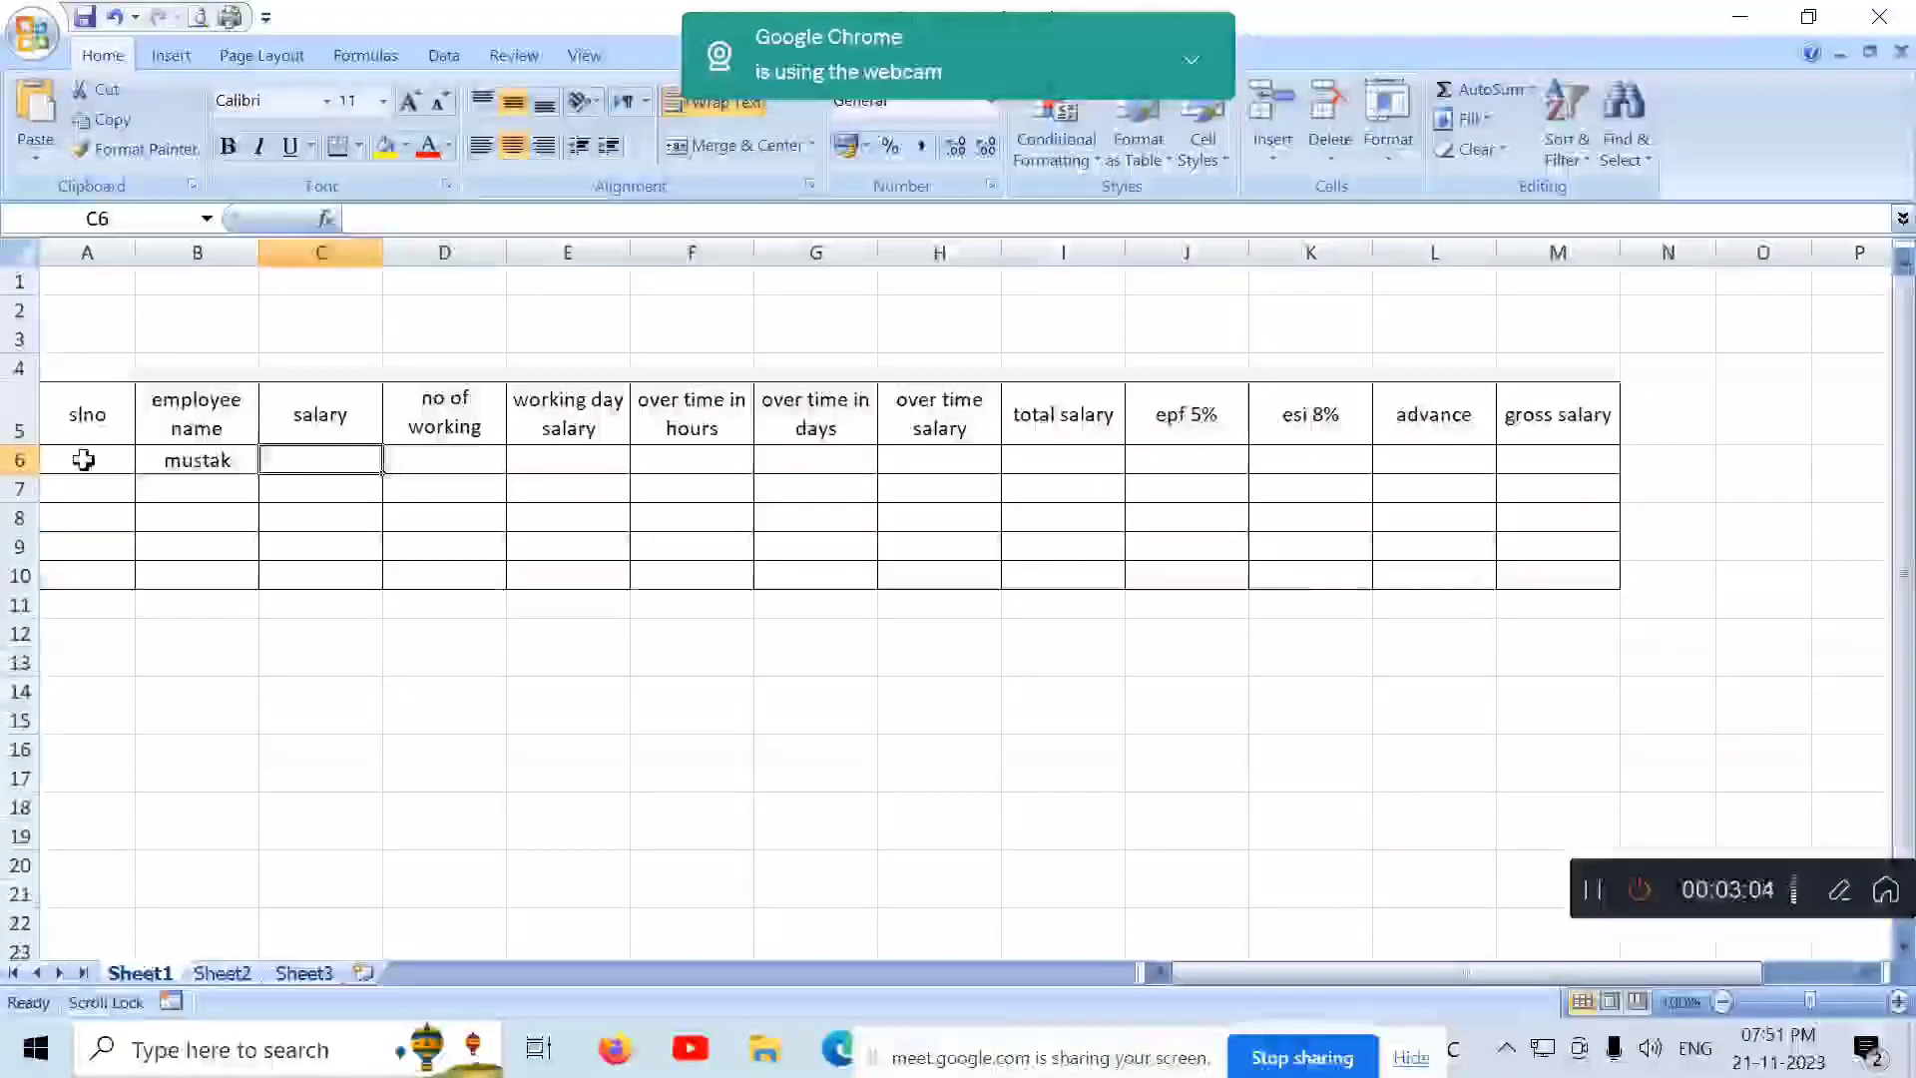
# Step: Insert an empty column between the employee name and salary columns
pyautogui.click(303, 246)
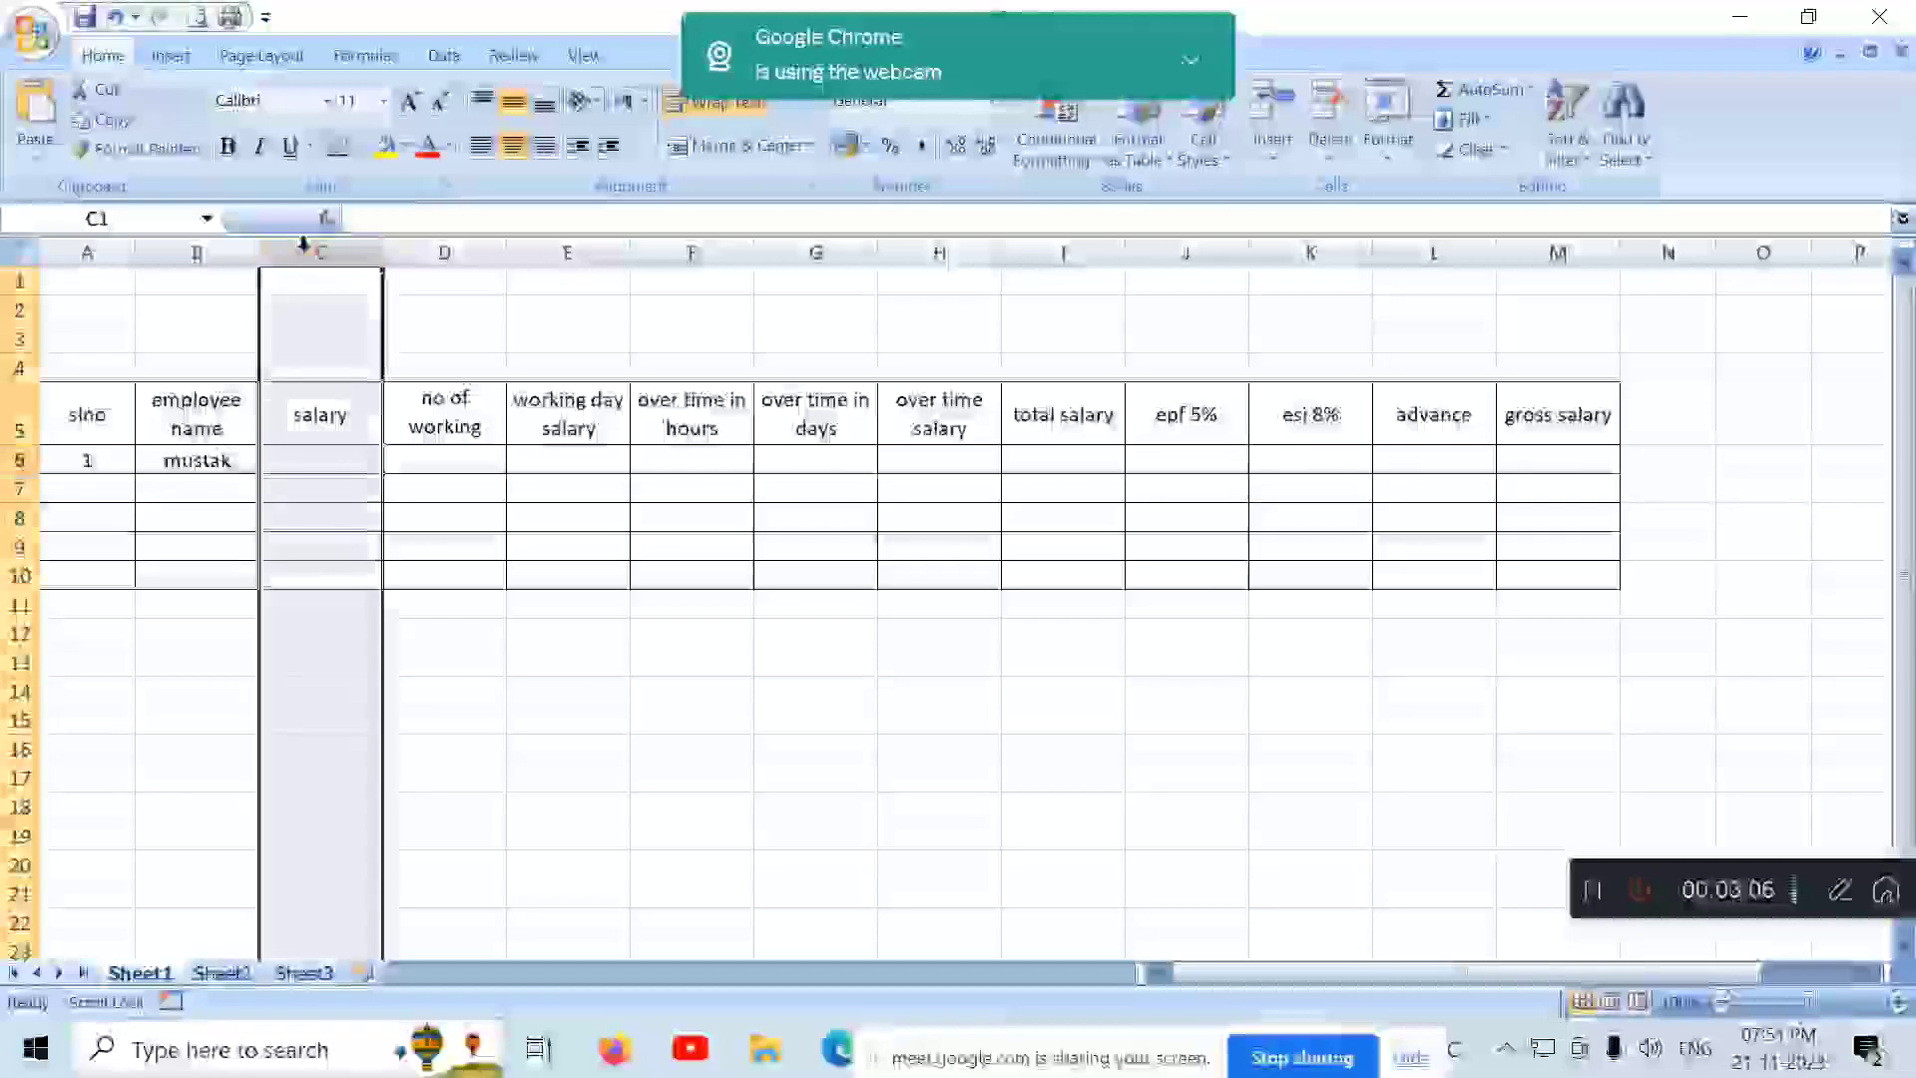
pyautogui.hotkey('ctrl', '+')
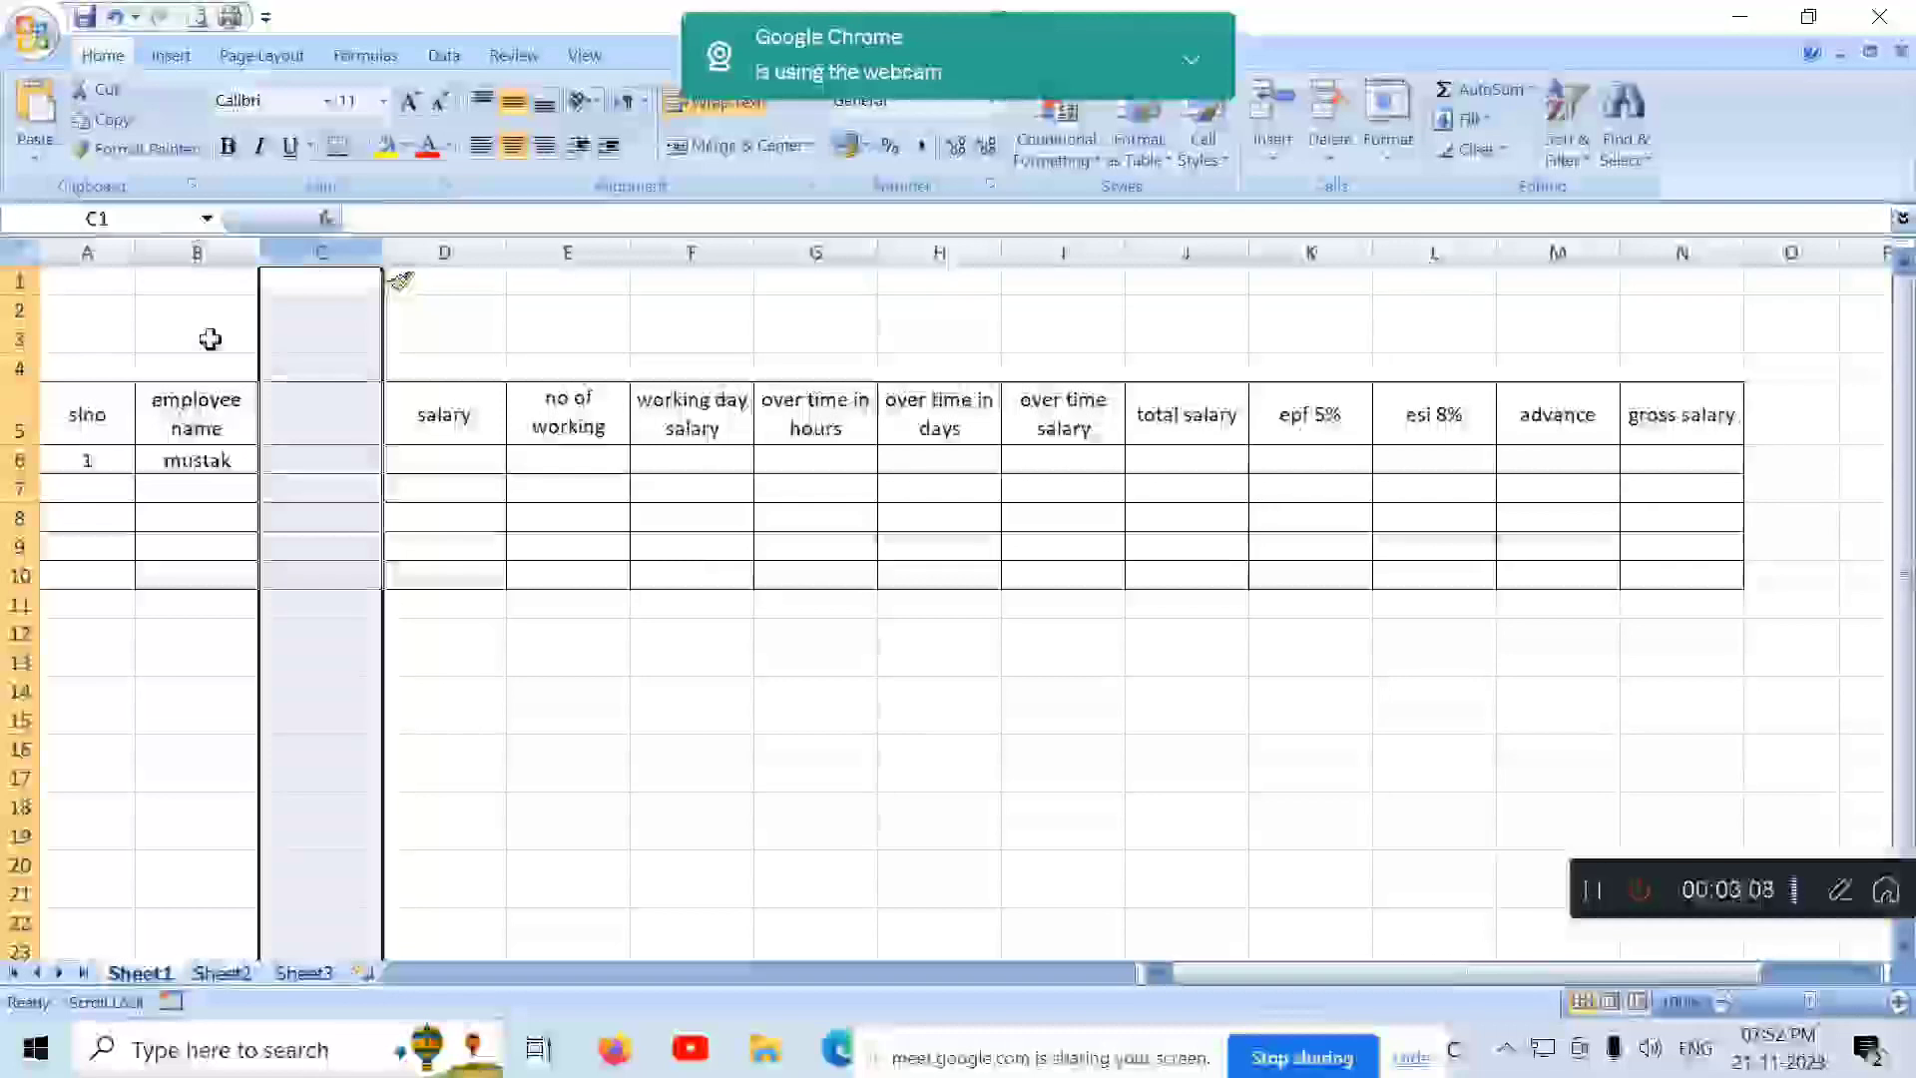
# Step: Enter the heading "employee post" in C5
pyautogui.click(310, 402)
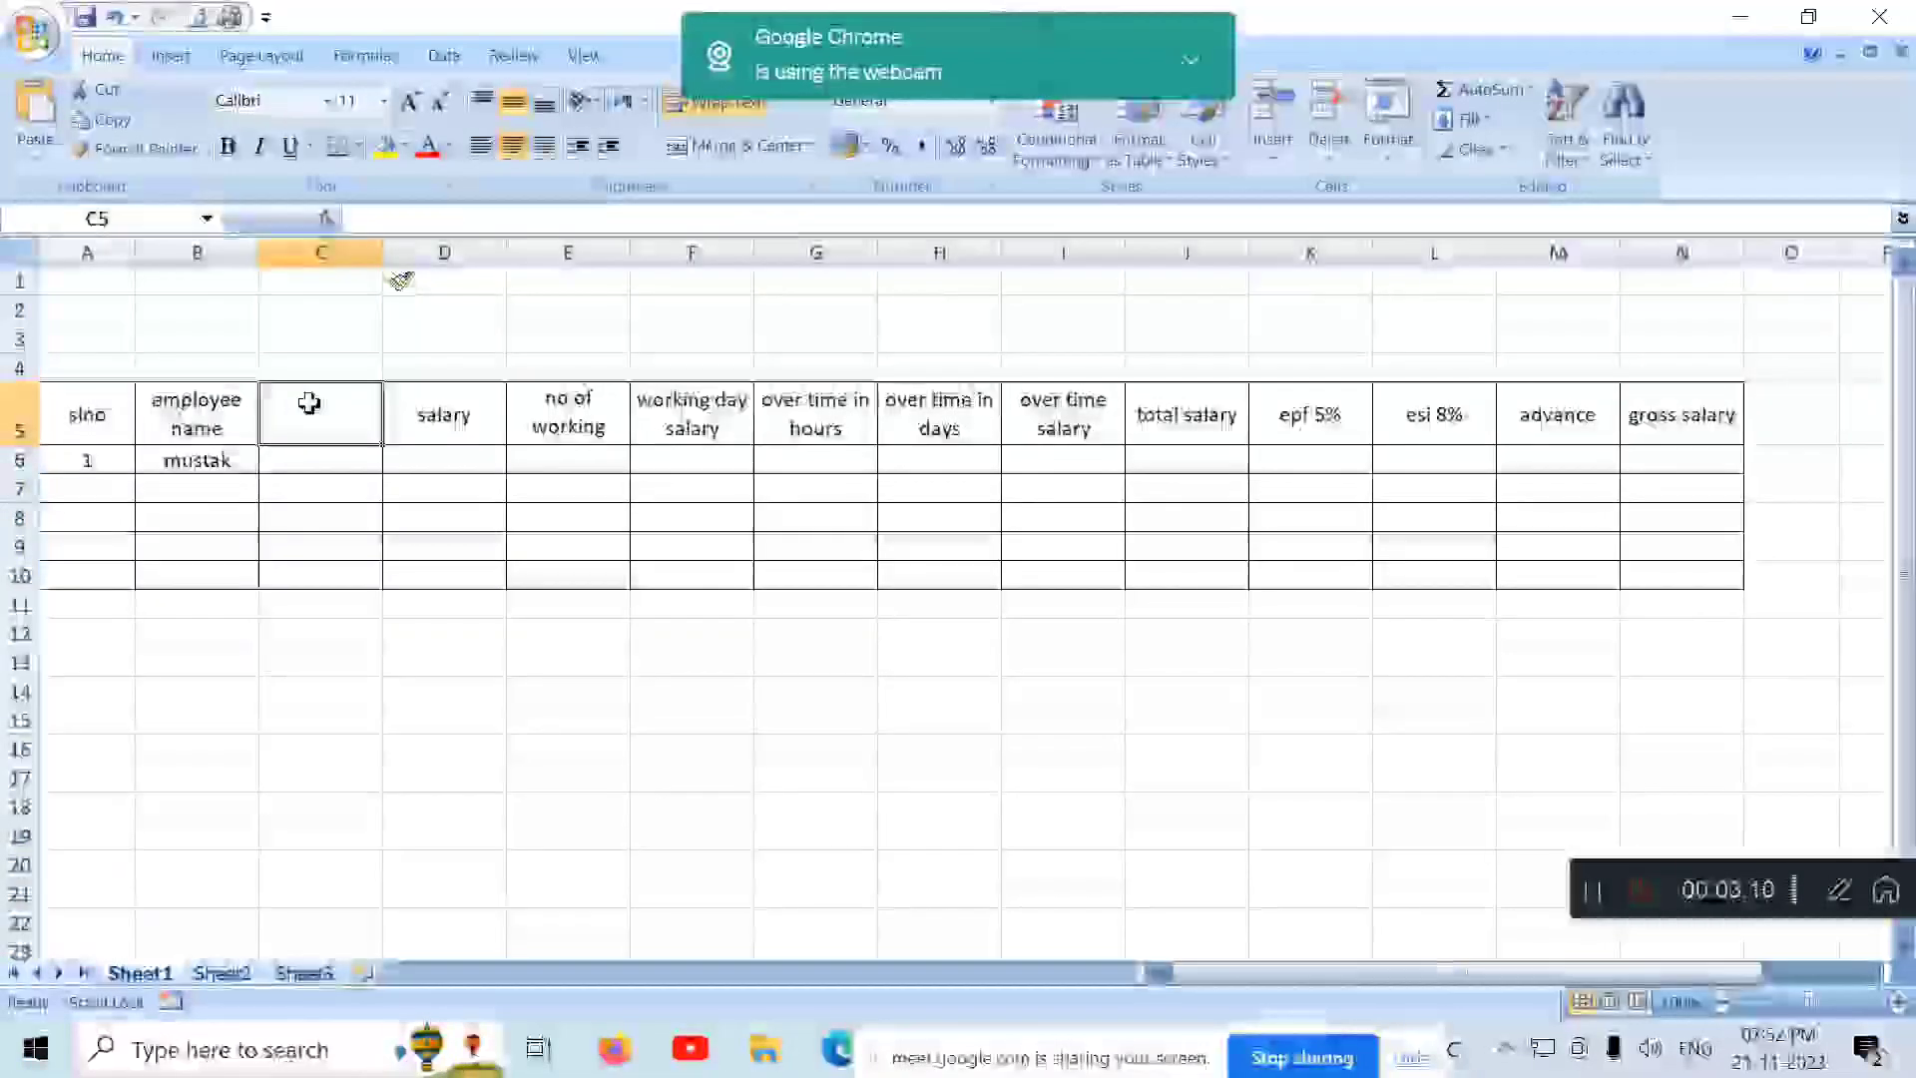
pyautogui.write('emplo')
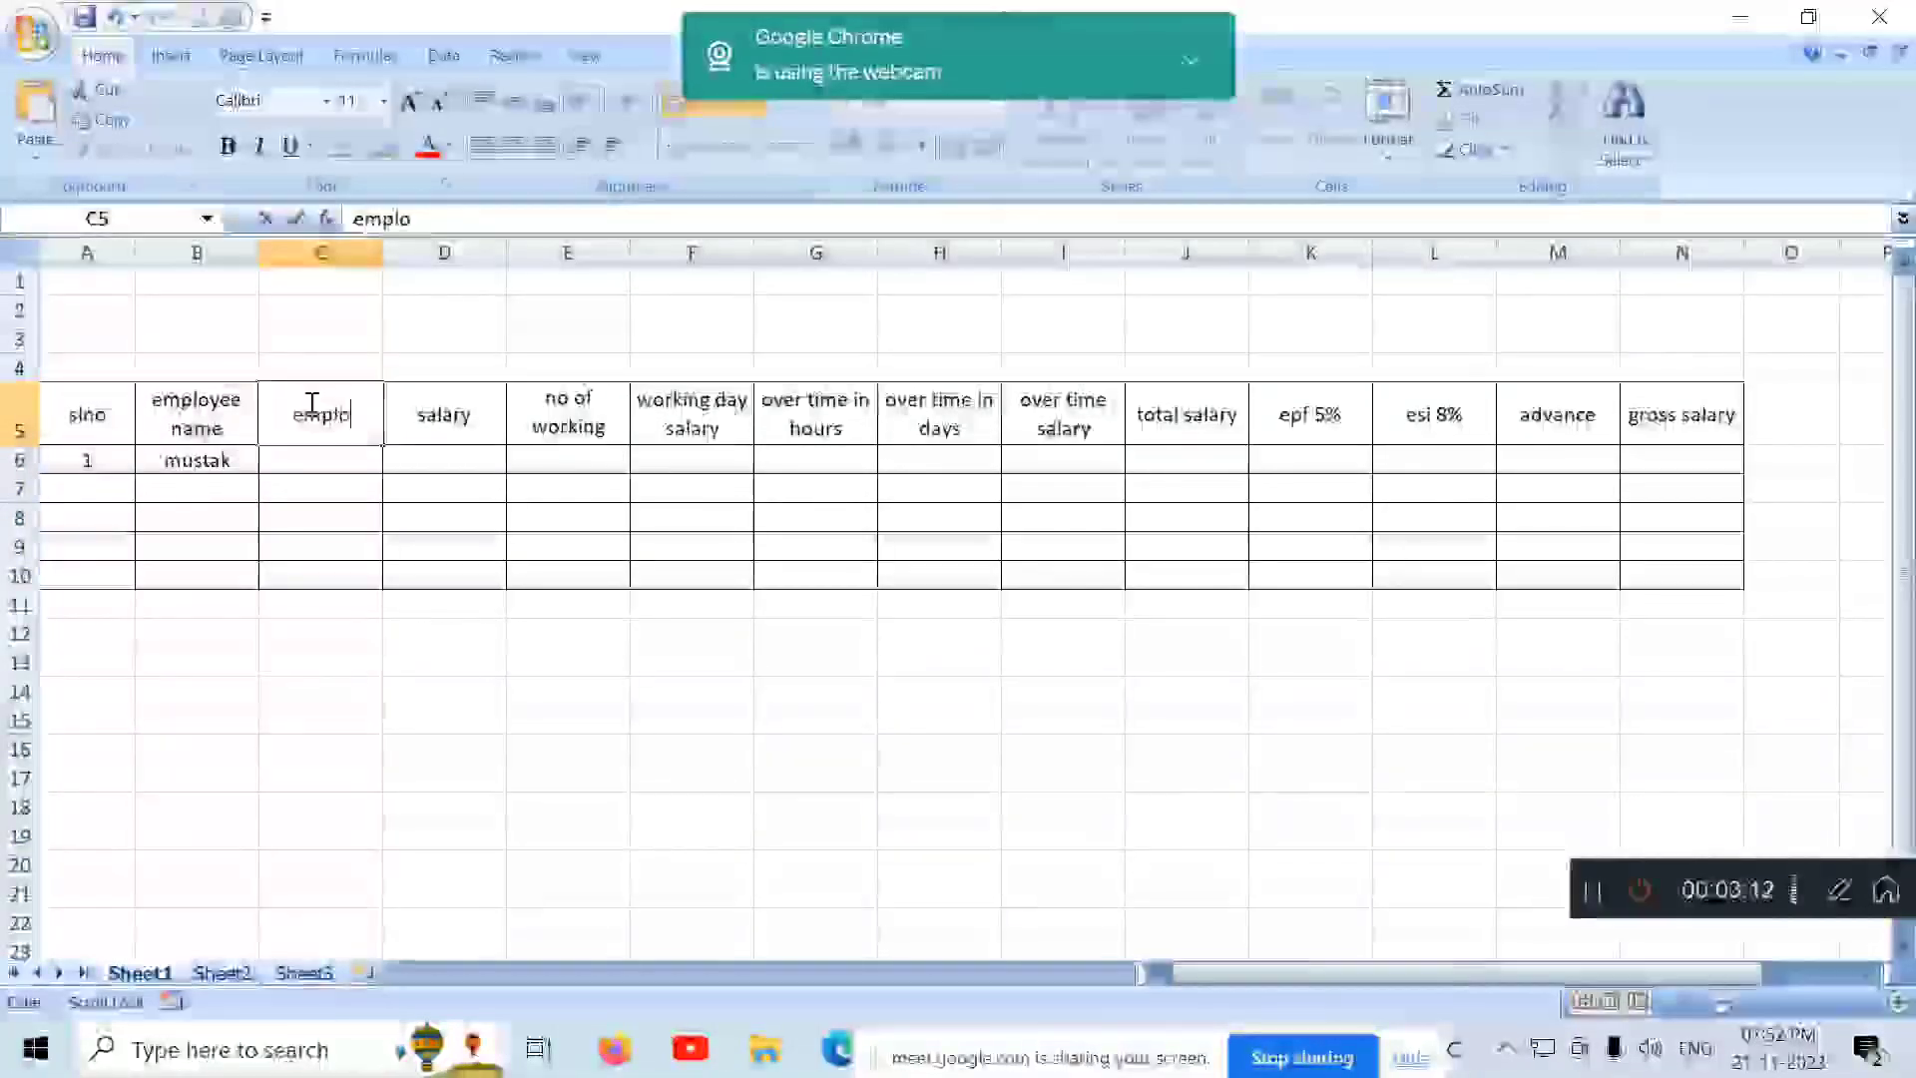
pyautogui.write('yee post')
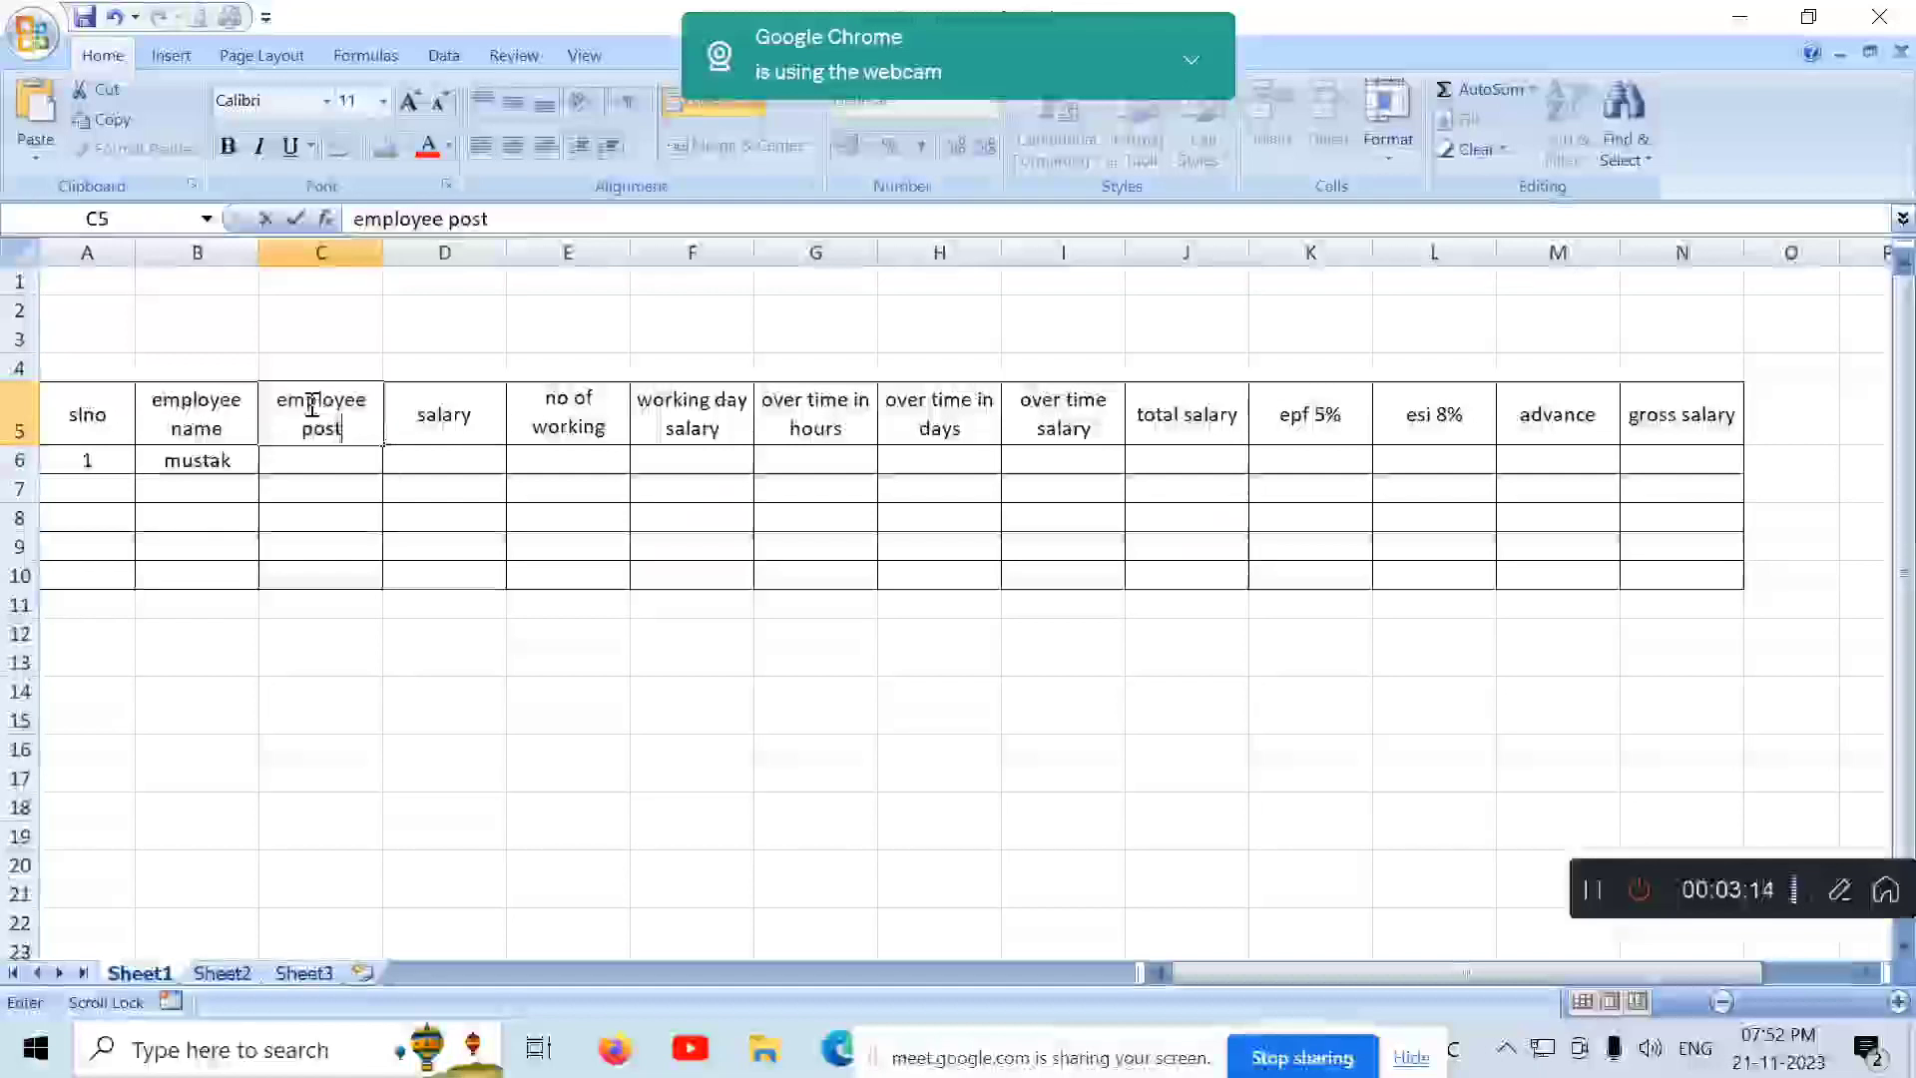
pyautogui.press('Return')
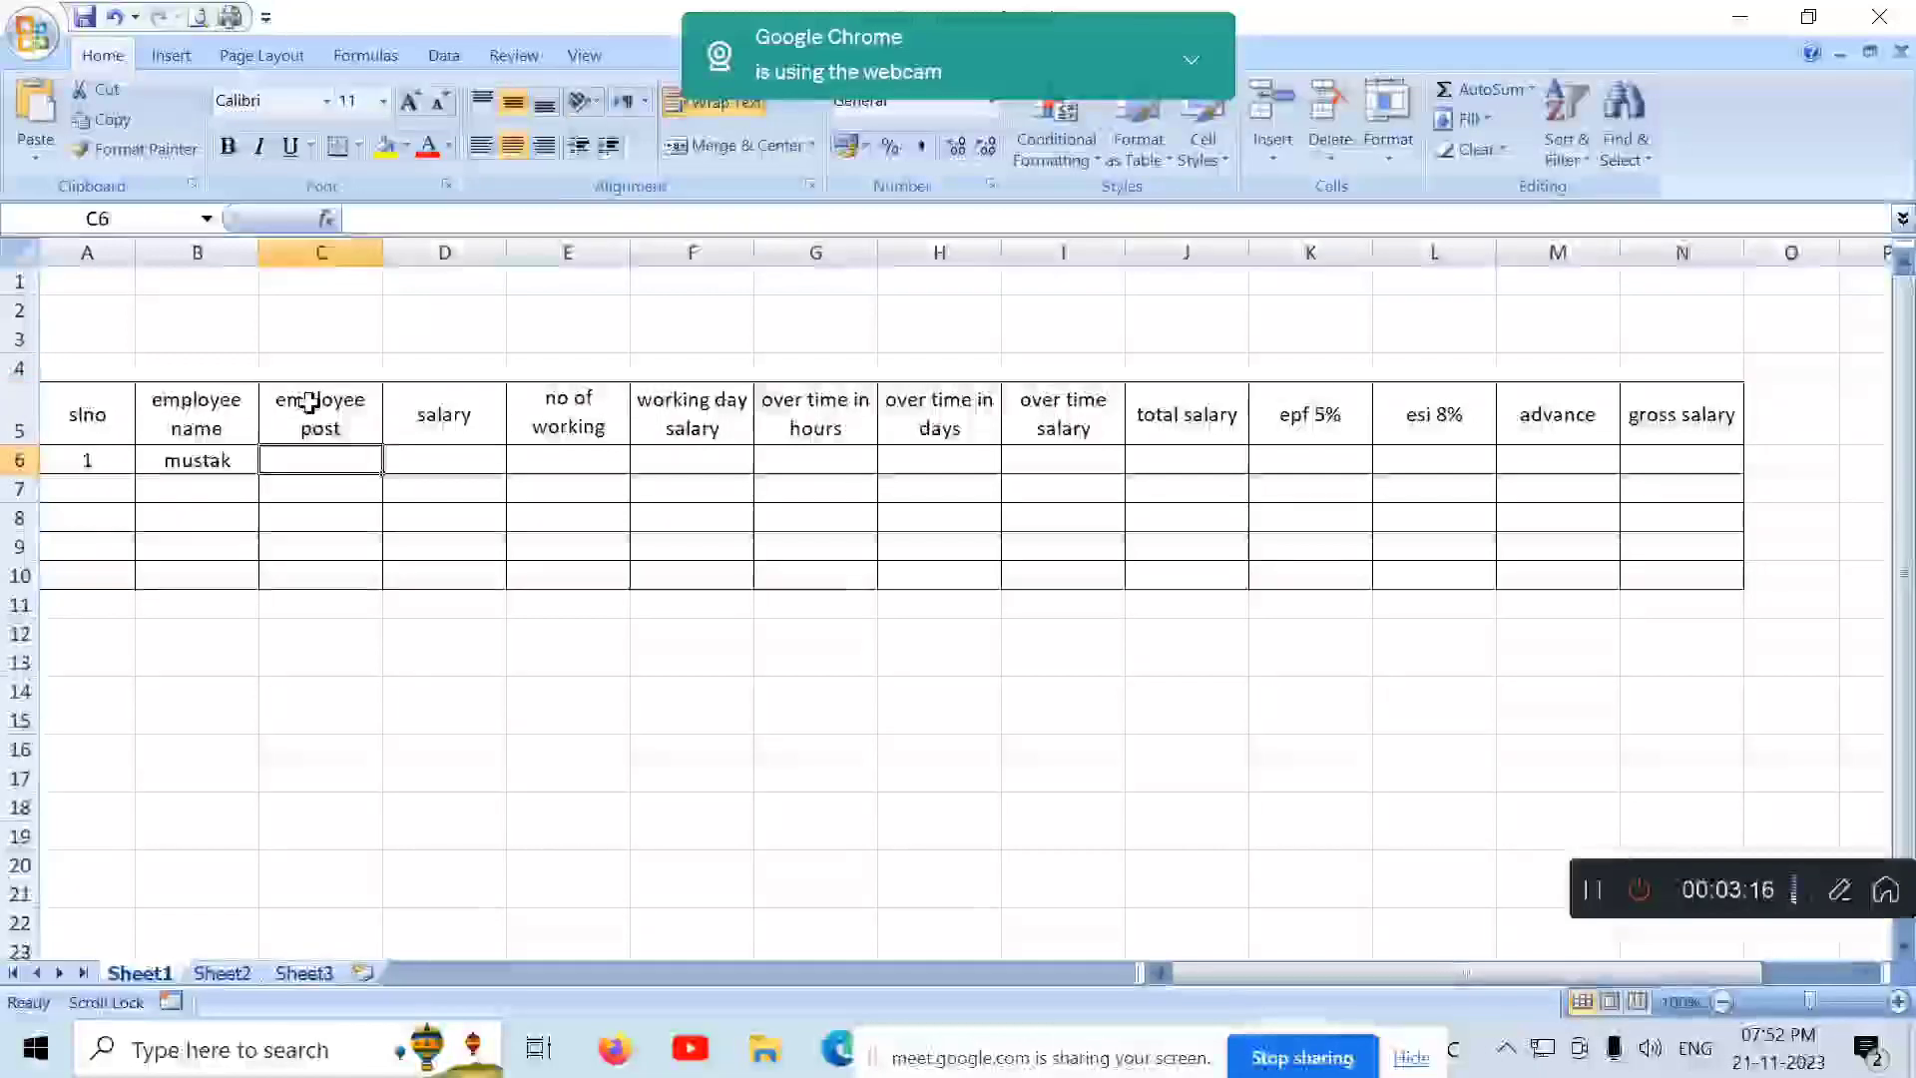
# Step: Fill in the first employee's row 6 with post manager, salary 32000 and 25 working days
pyautogui.write('manager')
pyautogui.press('Tab')
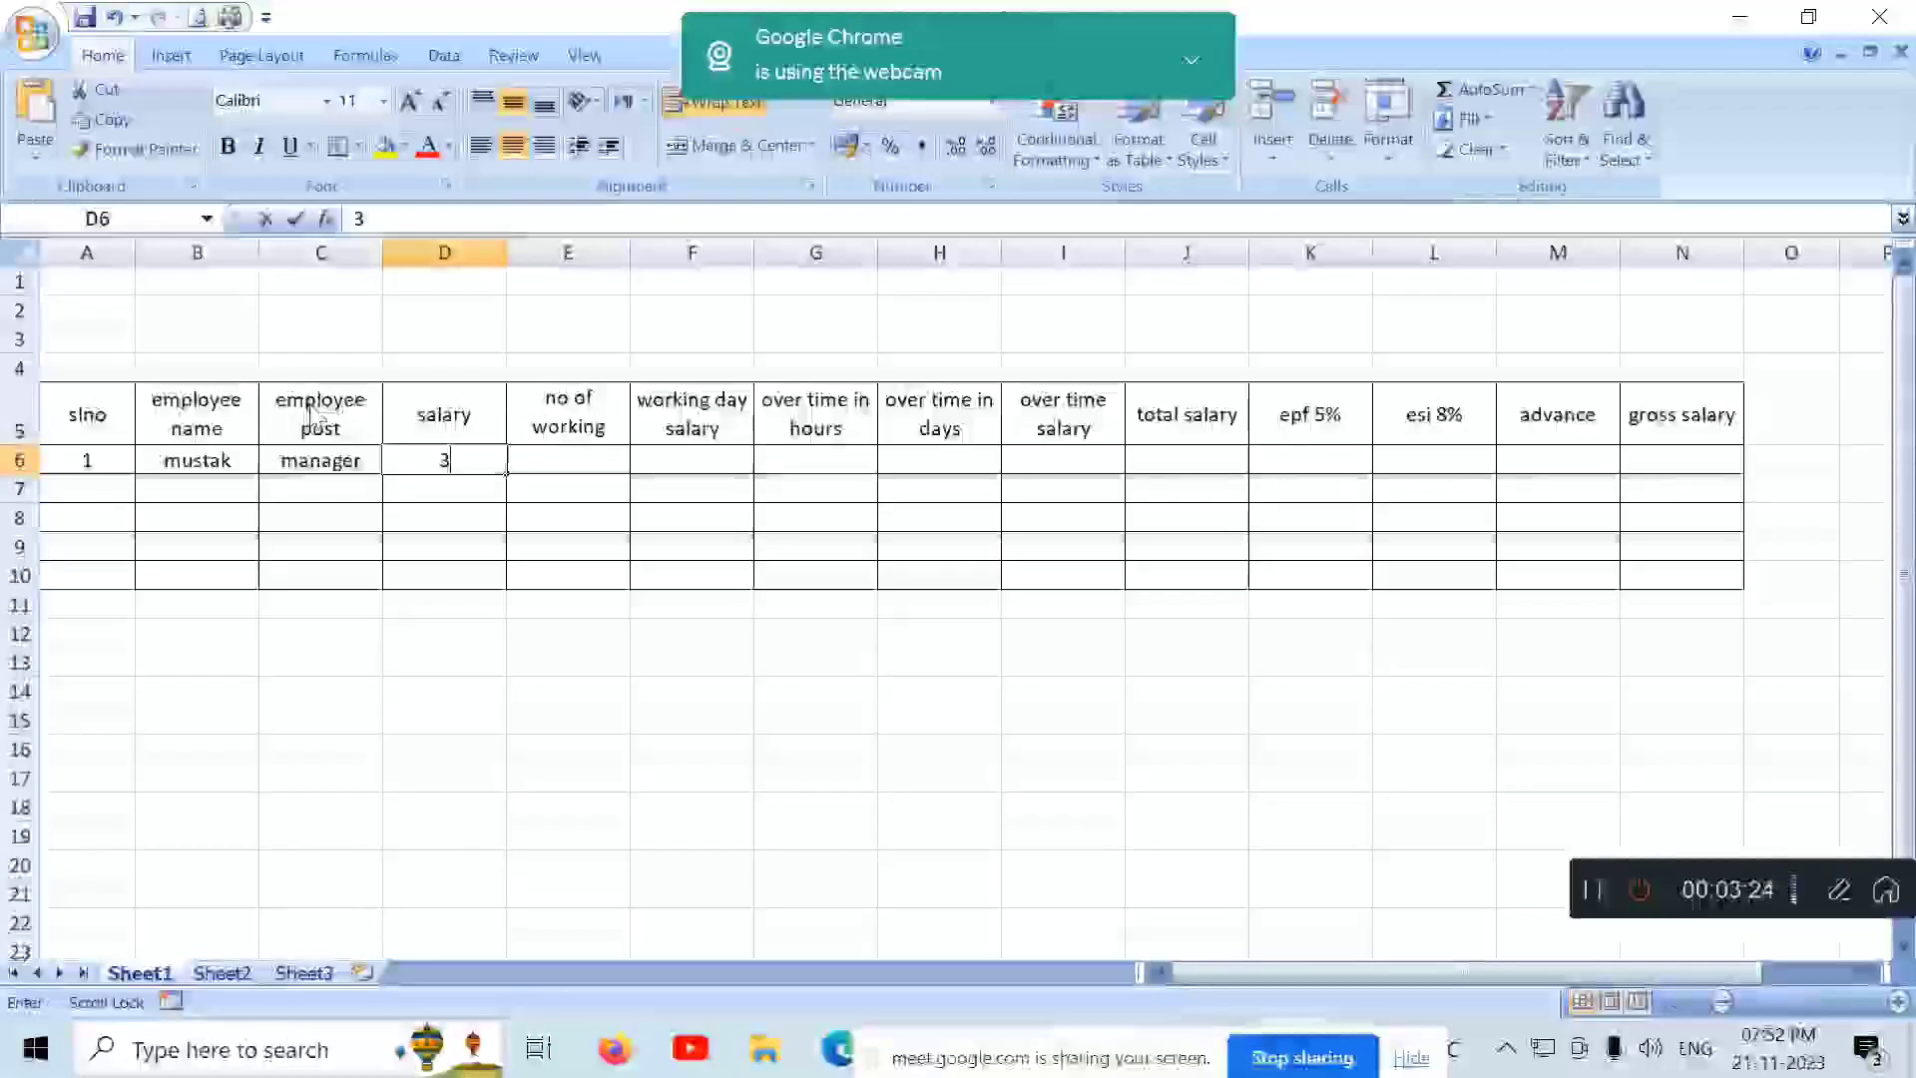
pyautogui.write('32000')
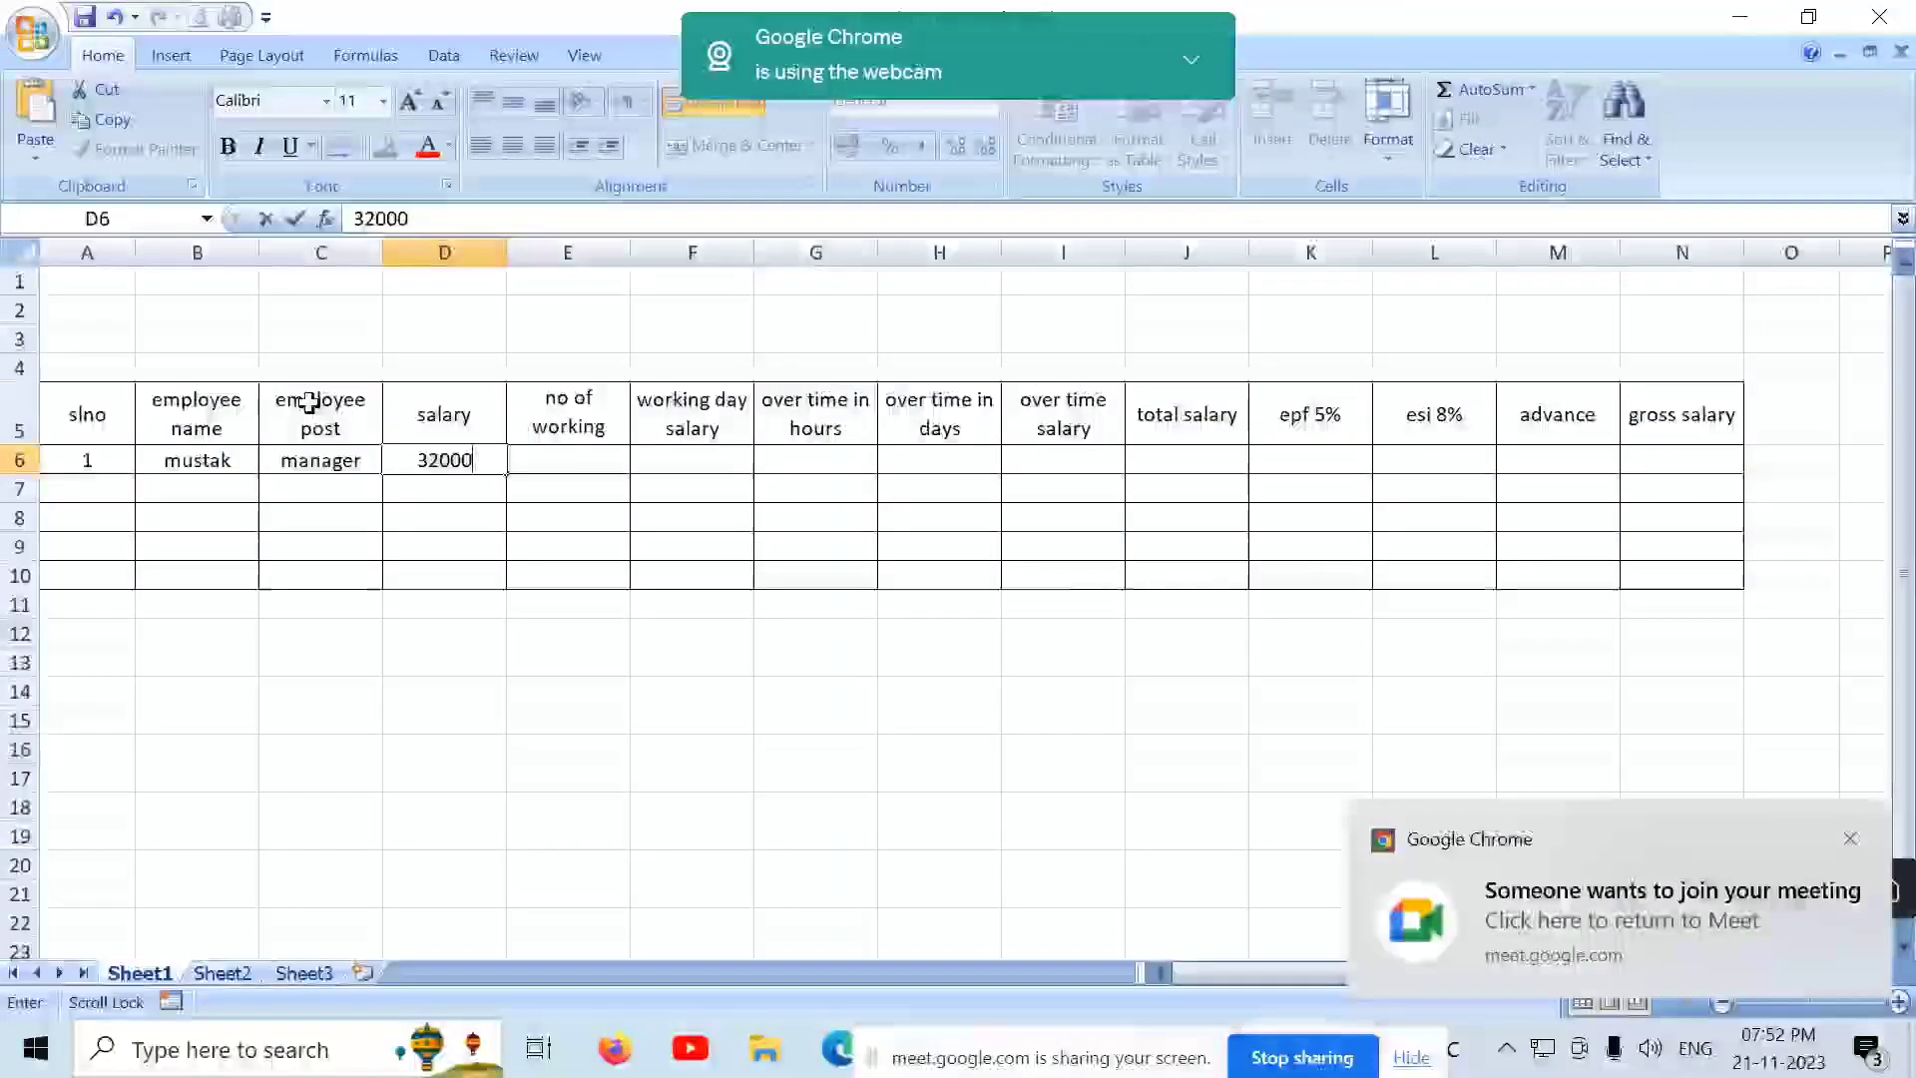
pyautogui.press('Tab')
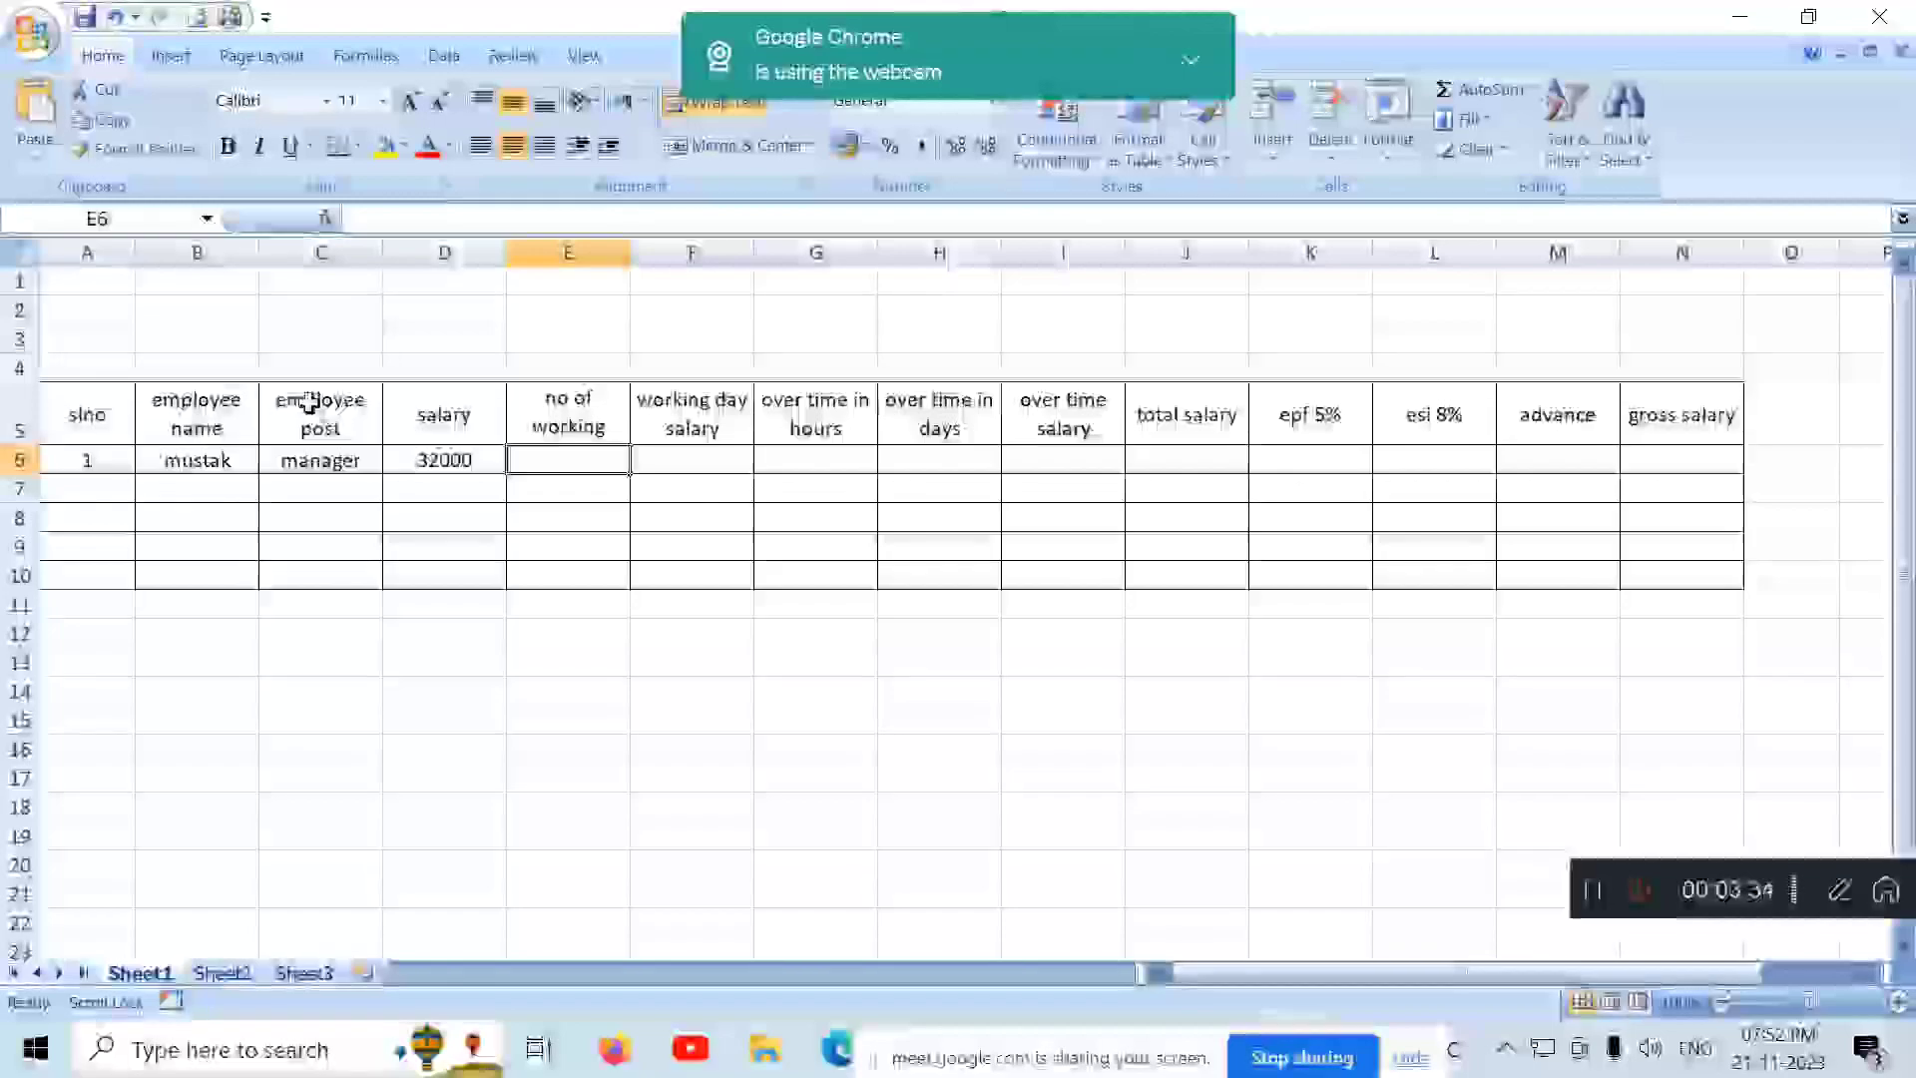
pyautogui.write('25')
pyautogui.press('Tab')
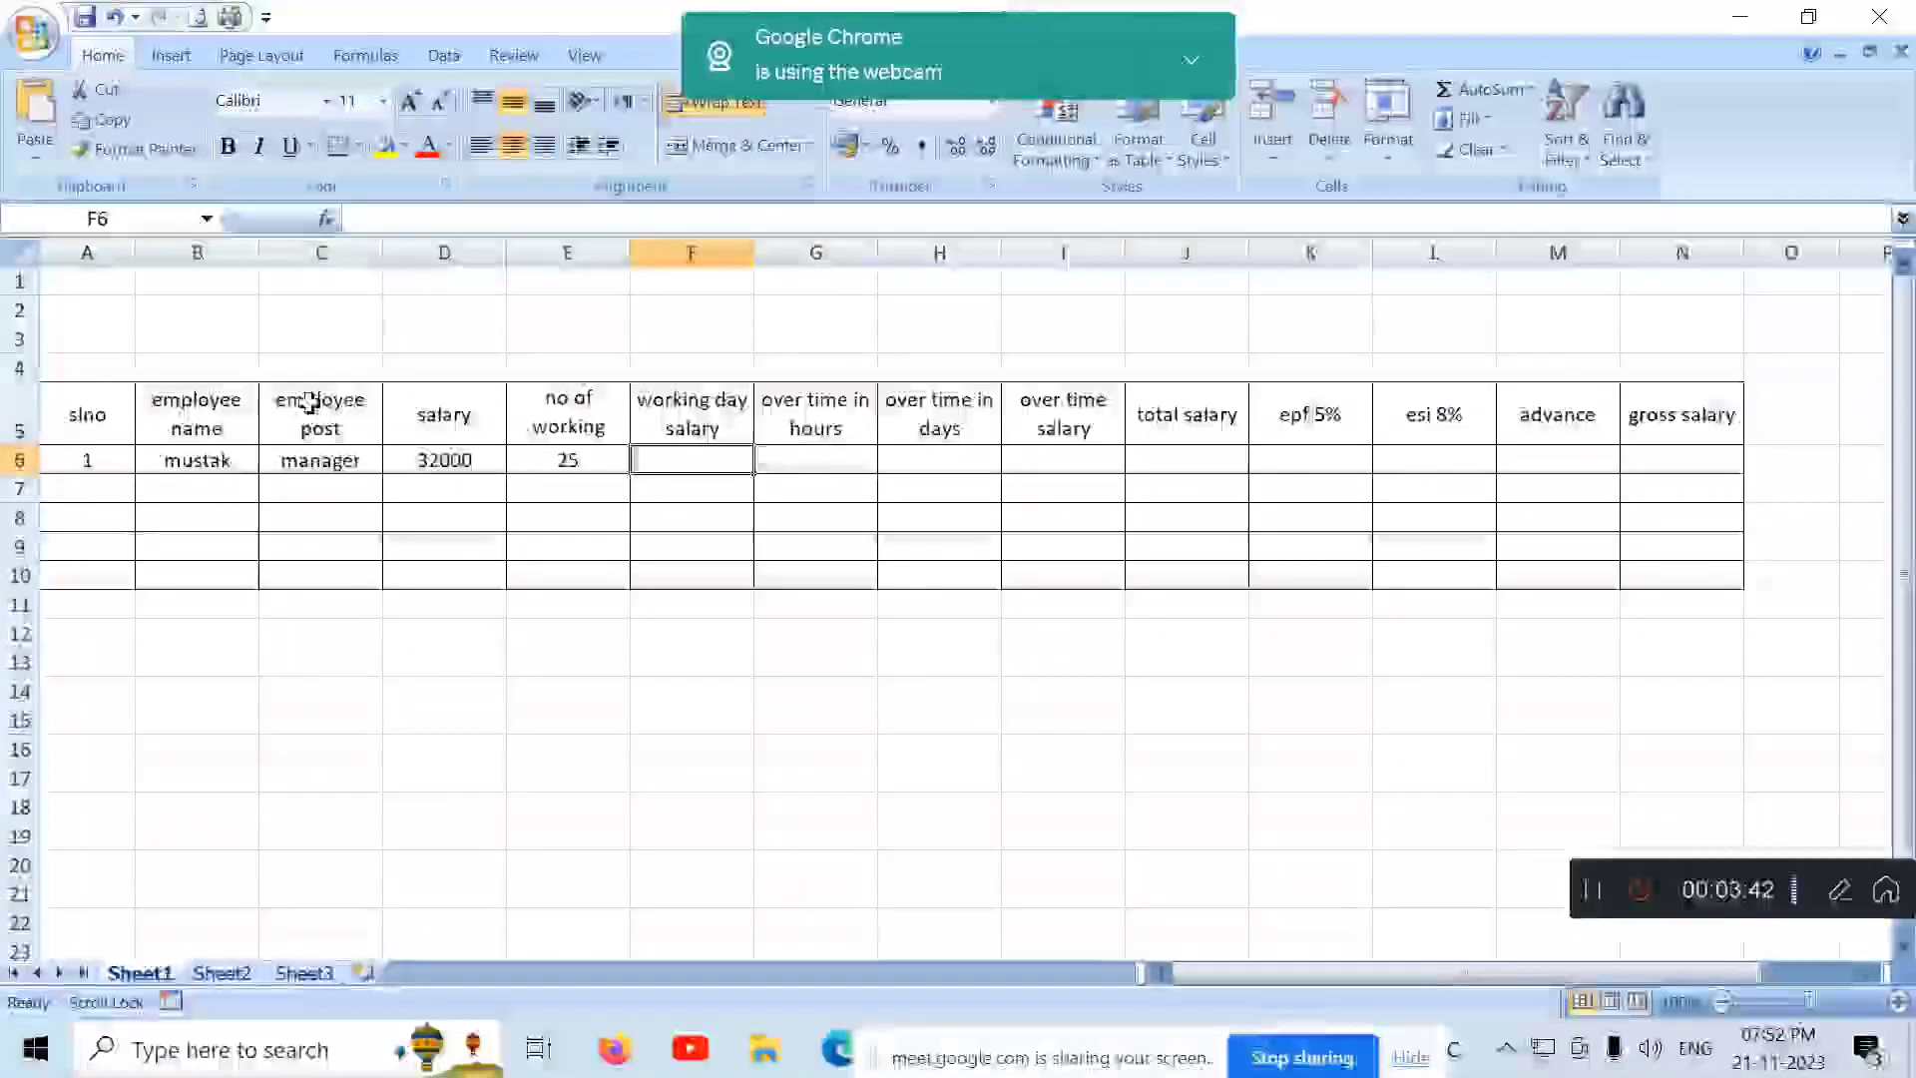
# Step: Calculate the working day salary in F6 with the formula =D6*E6/30
pyautogui.write('=')
pyautogui.click(449, 459)
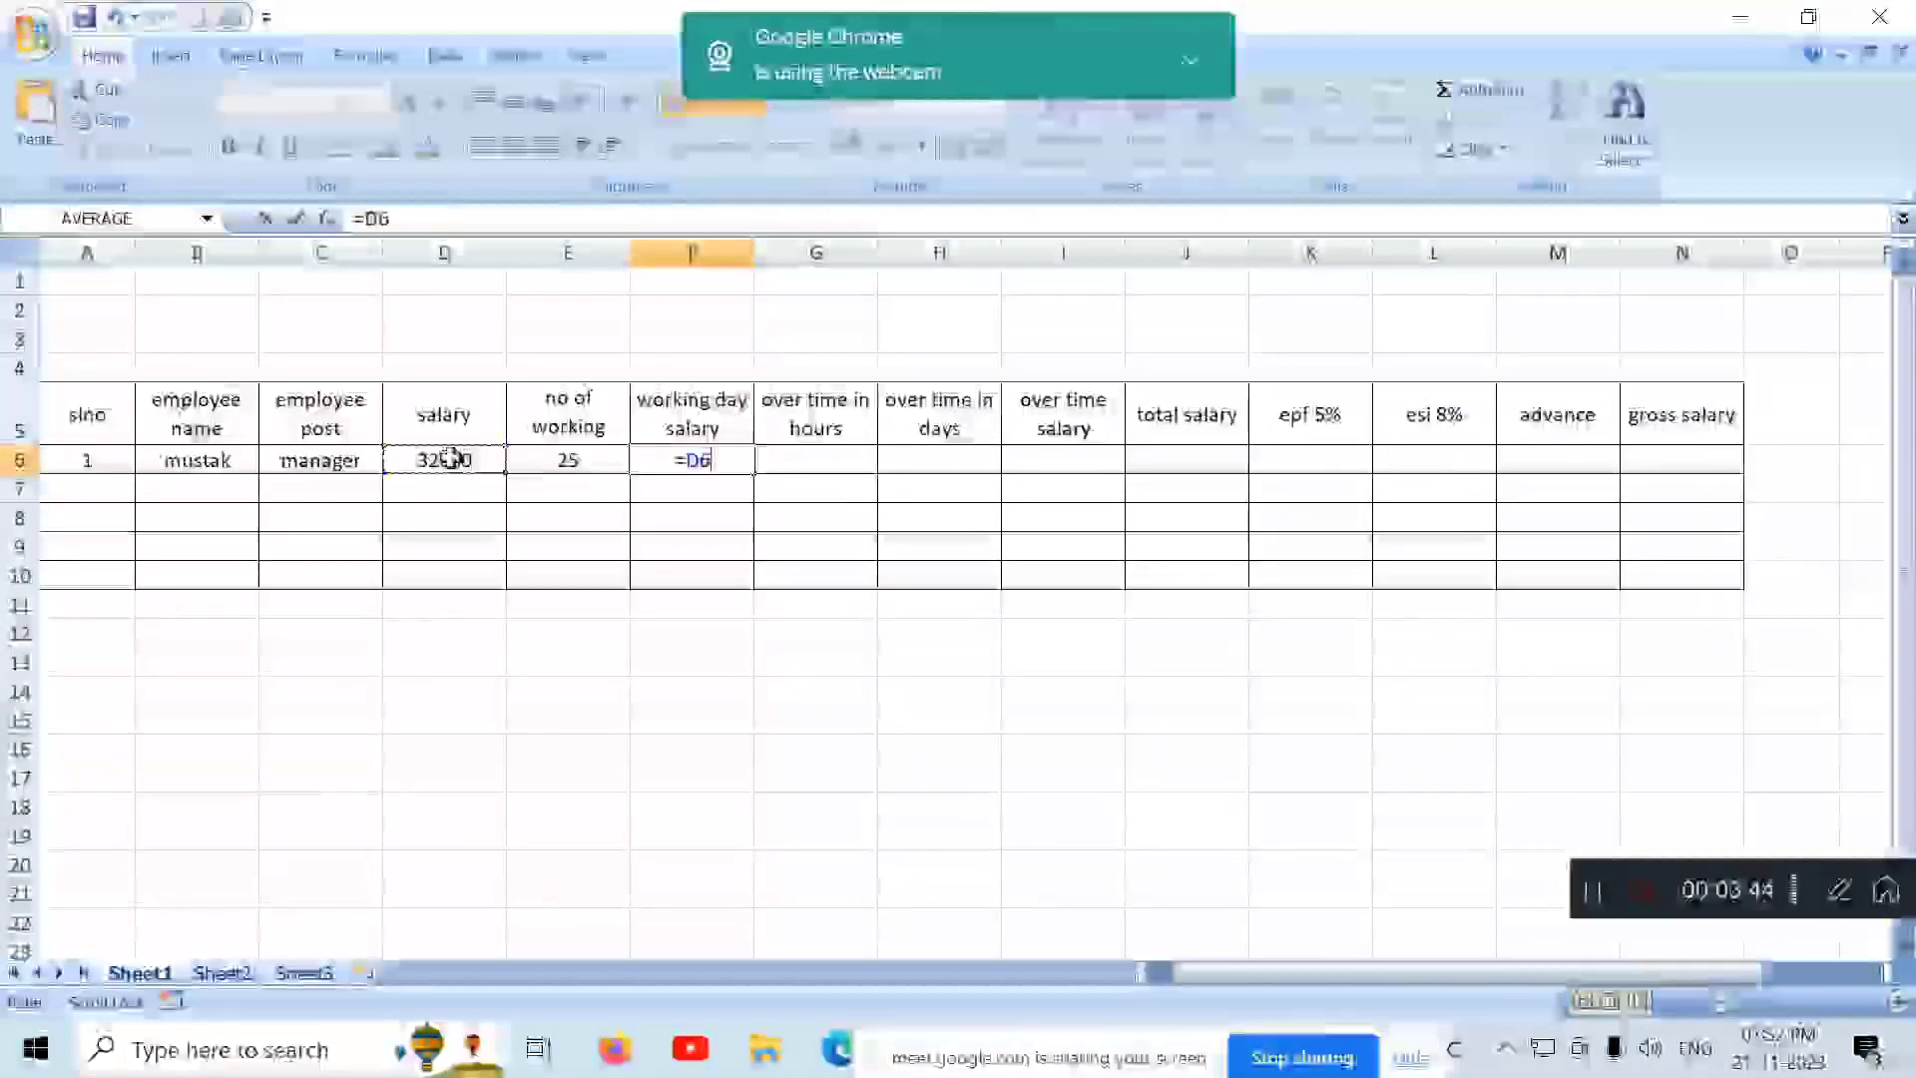
pyautogui.write('*')
pyautogui.click(595, 469)
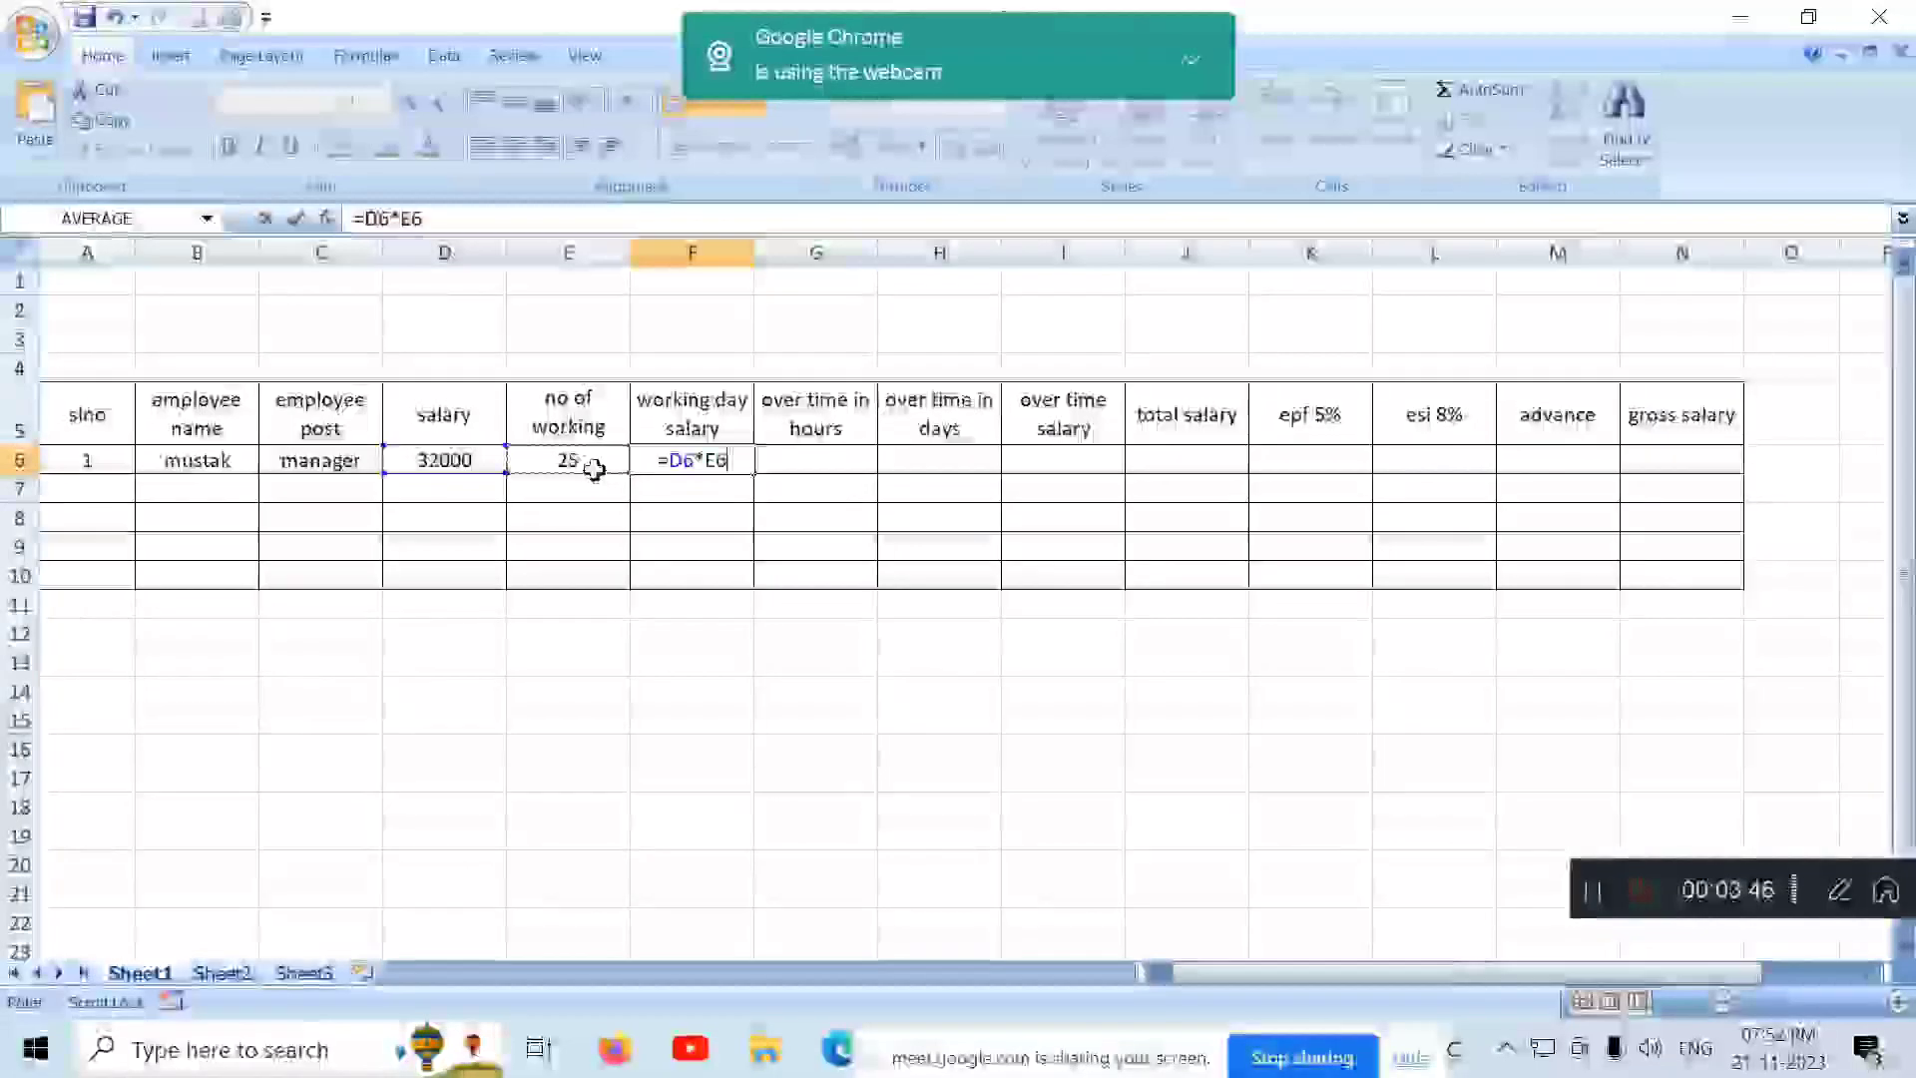
pyautogui.write('/')
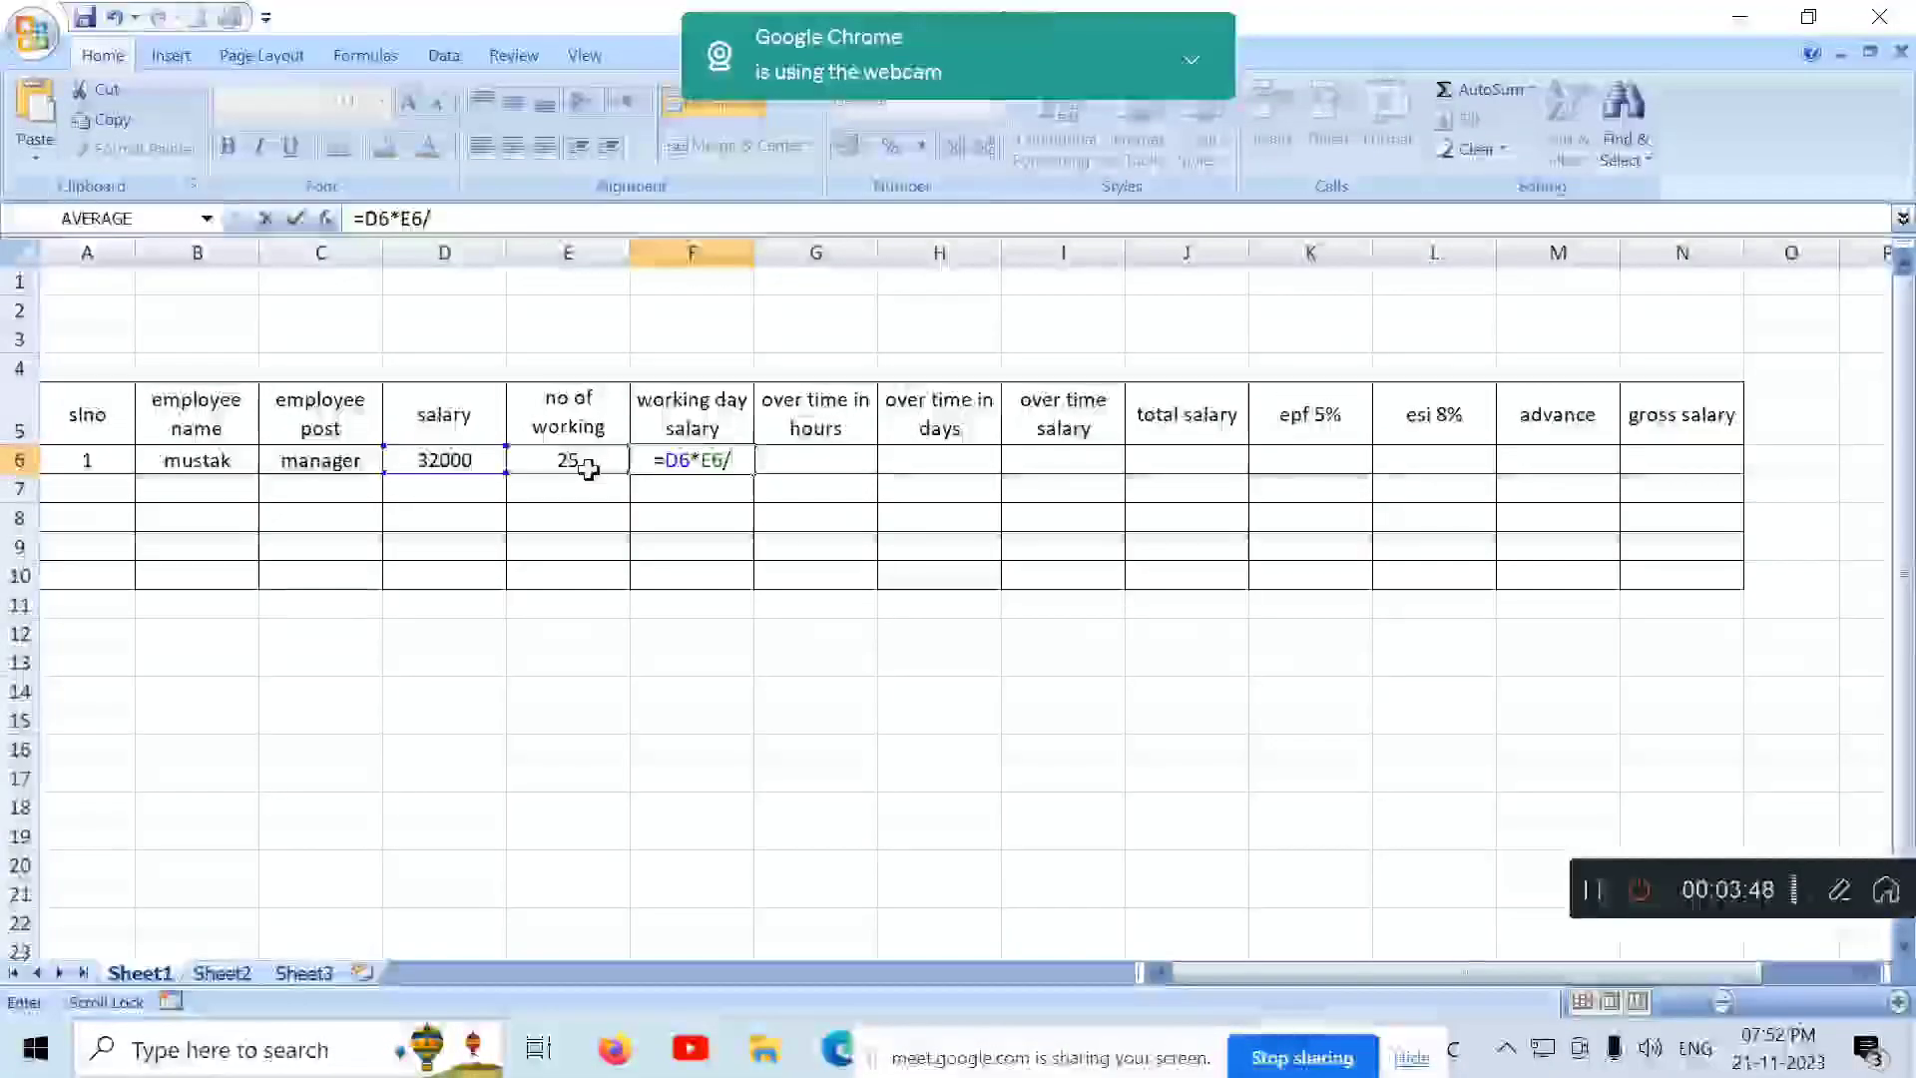
pyautogui.write('30')
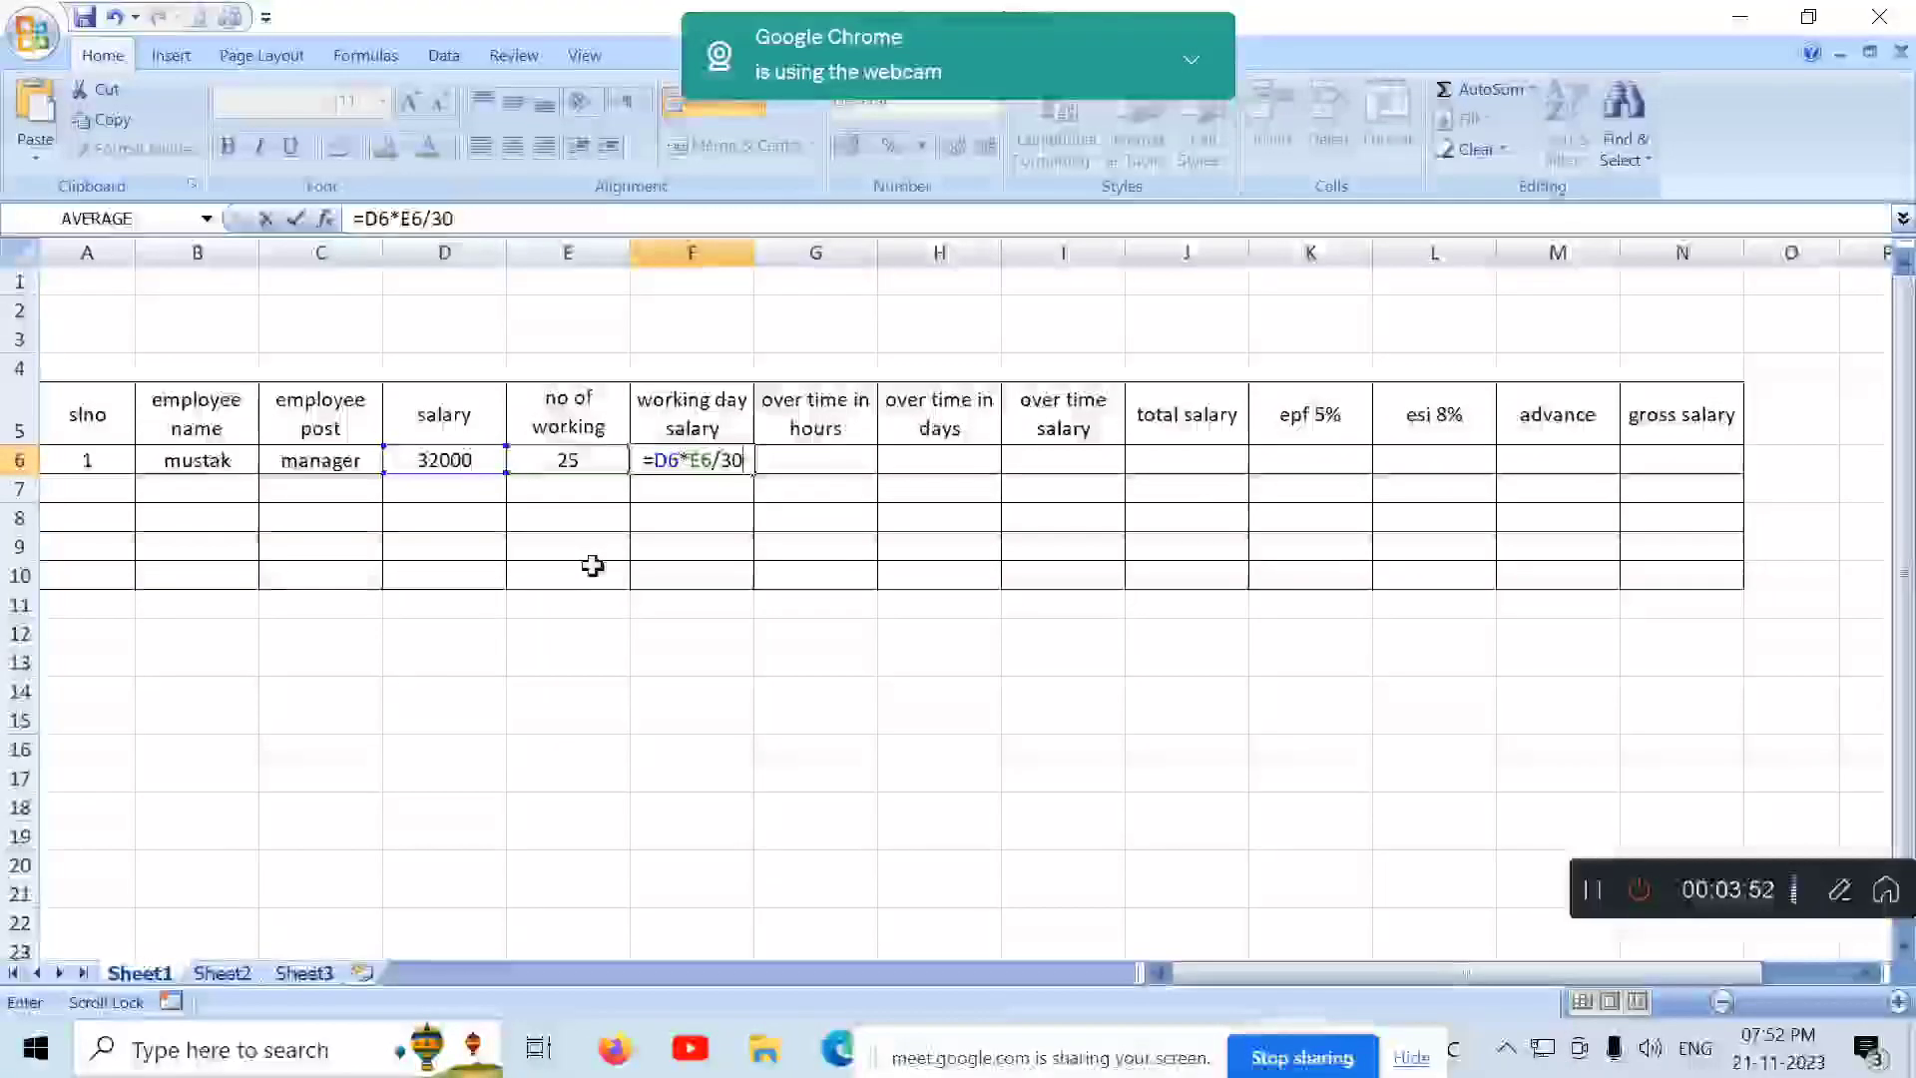
pyautogui.press('Tab')
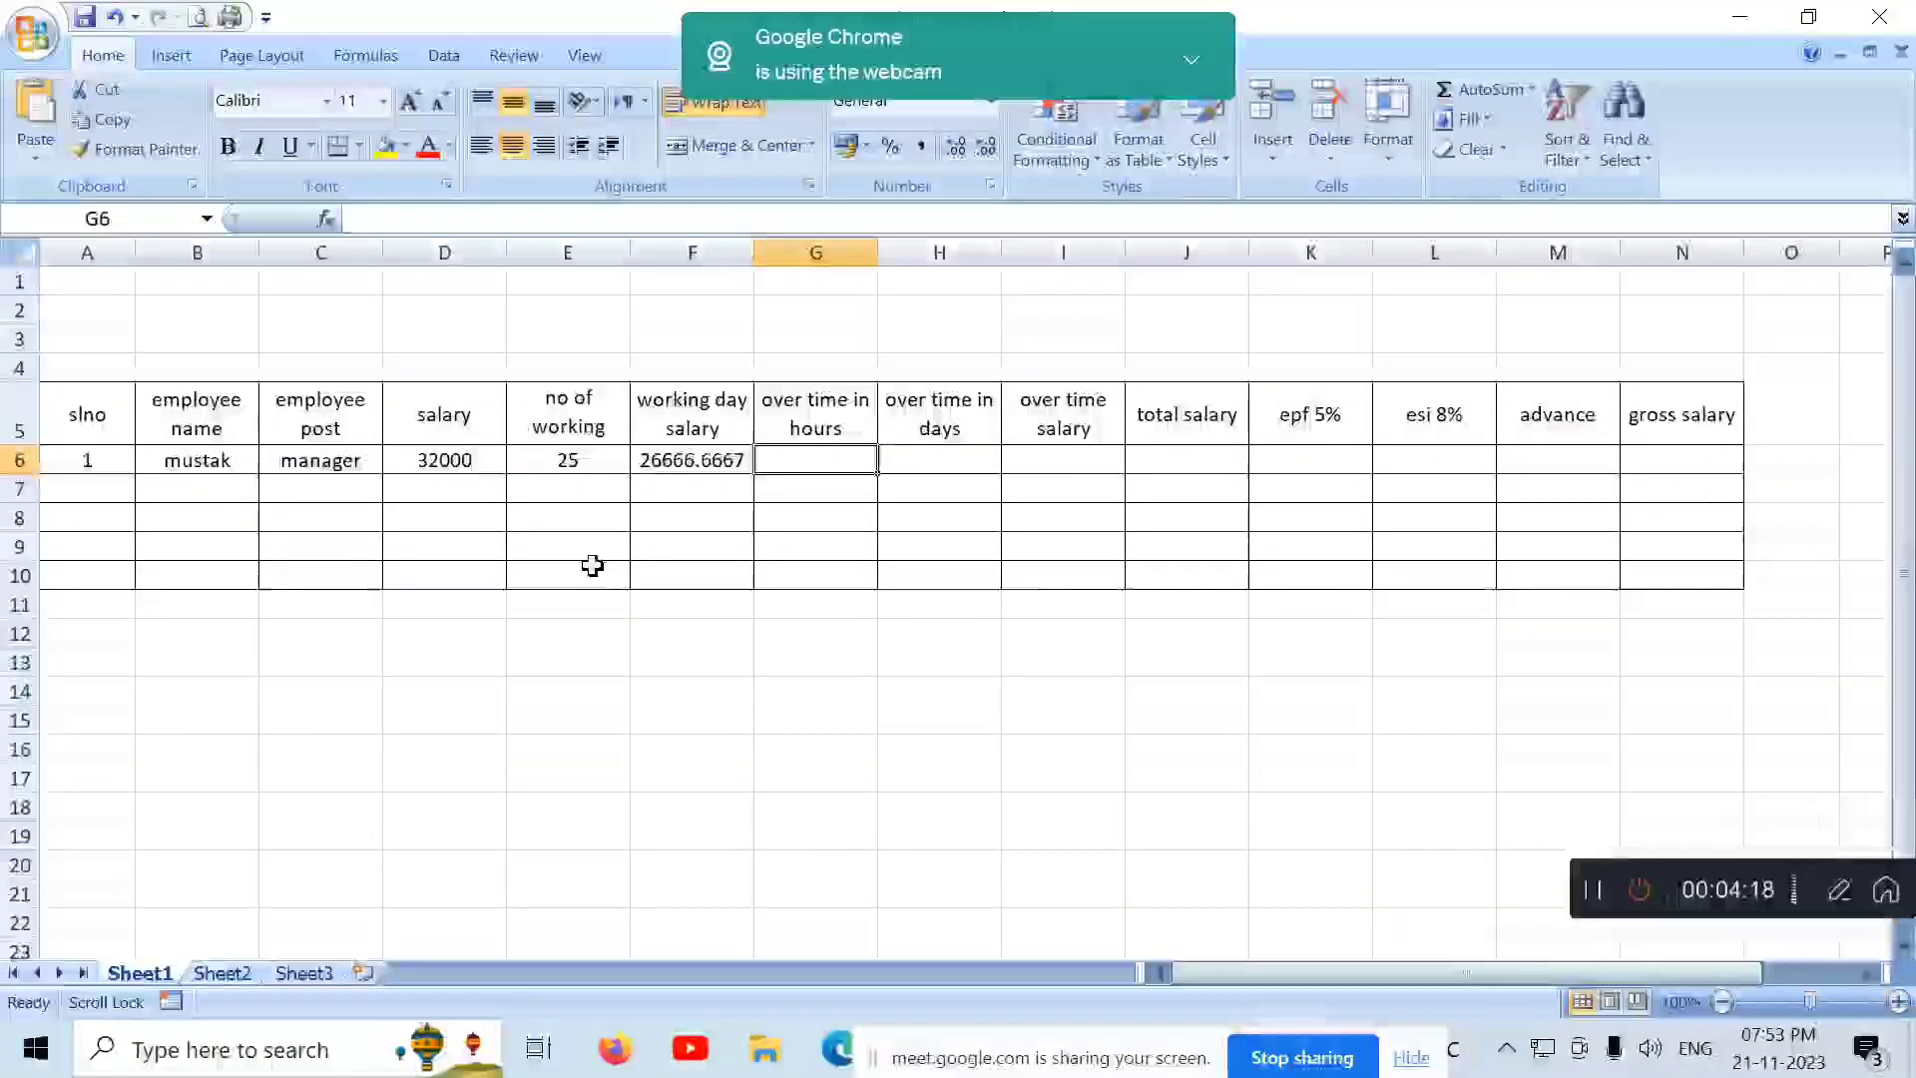
# Step: Enter 24 overtime hours in G6 and convert them to days in H6 with the formula =G6/8
pyautogui.write('24')
pyautogui.press('Tab')
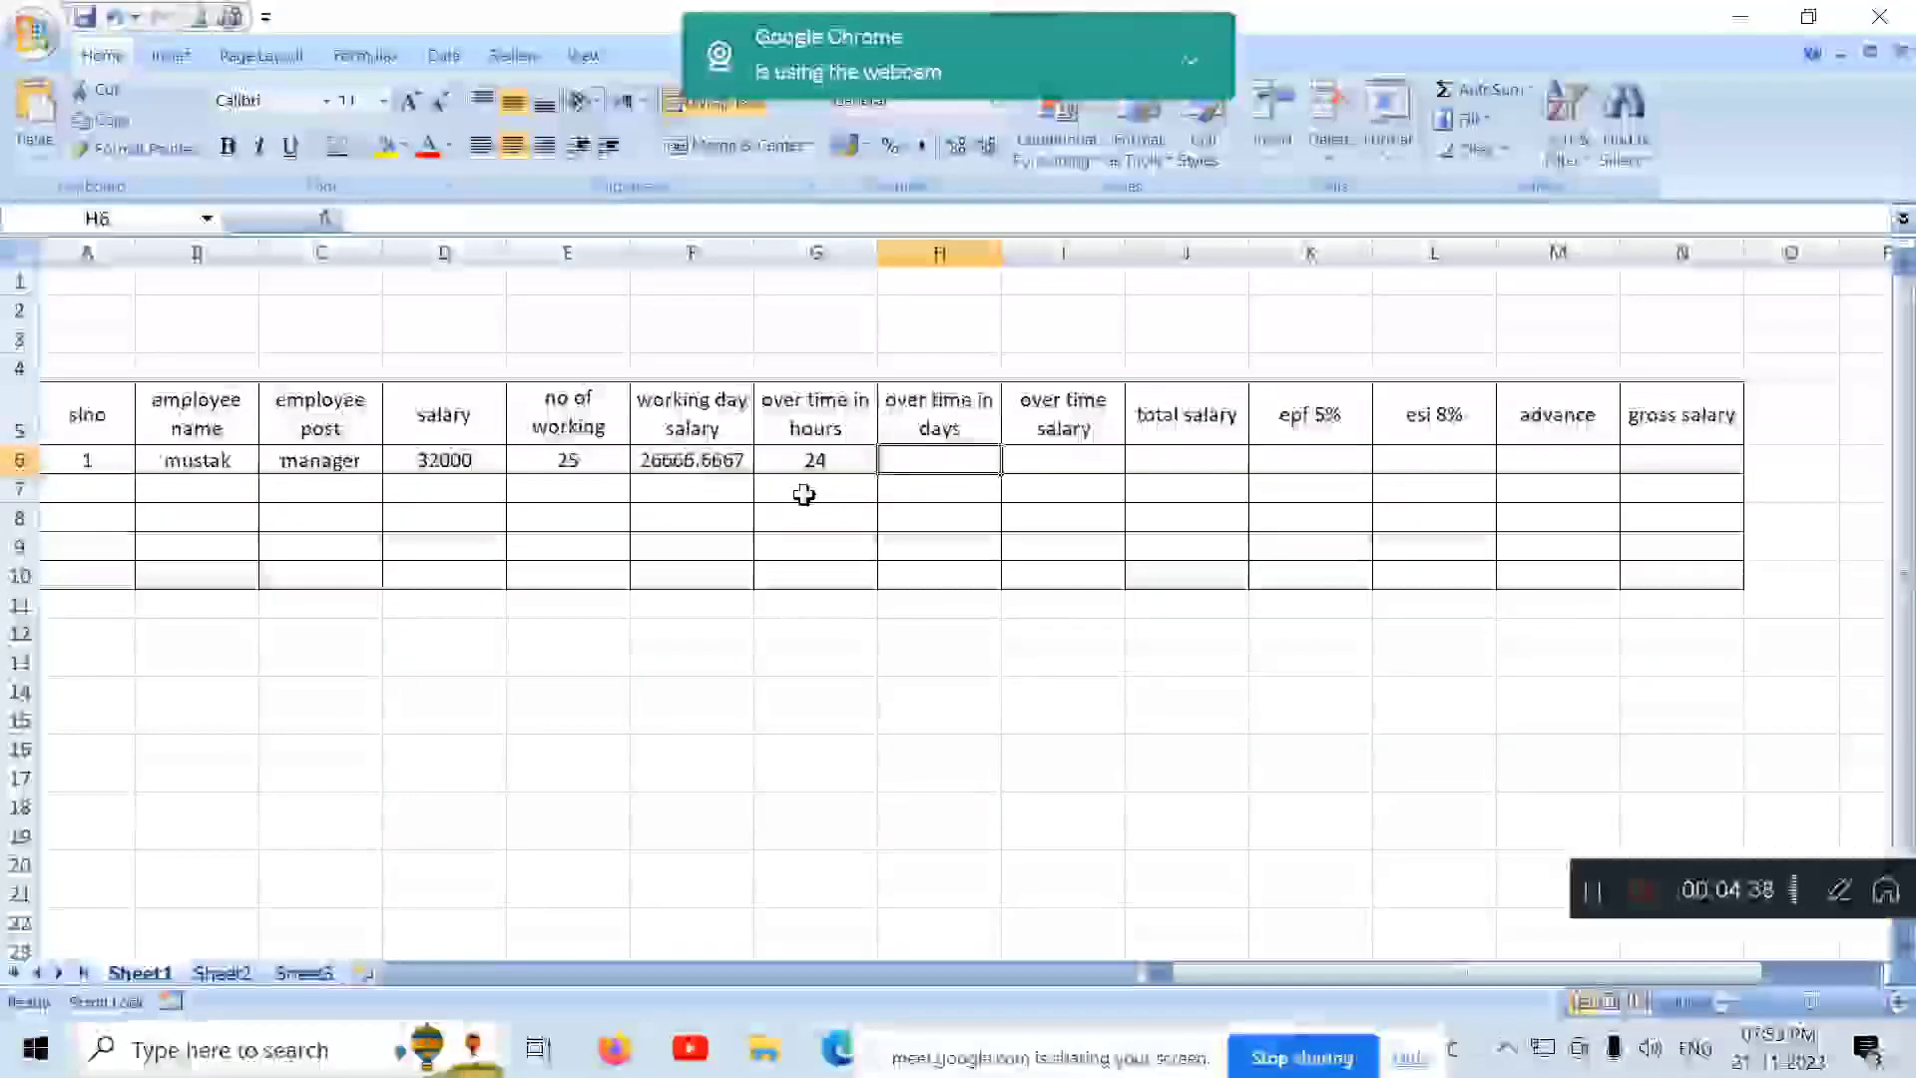
pyautogui.write('=')
pyautogui.click(831, 459)
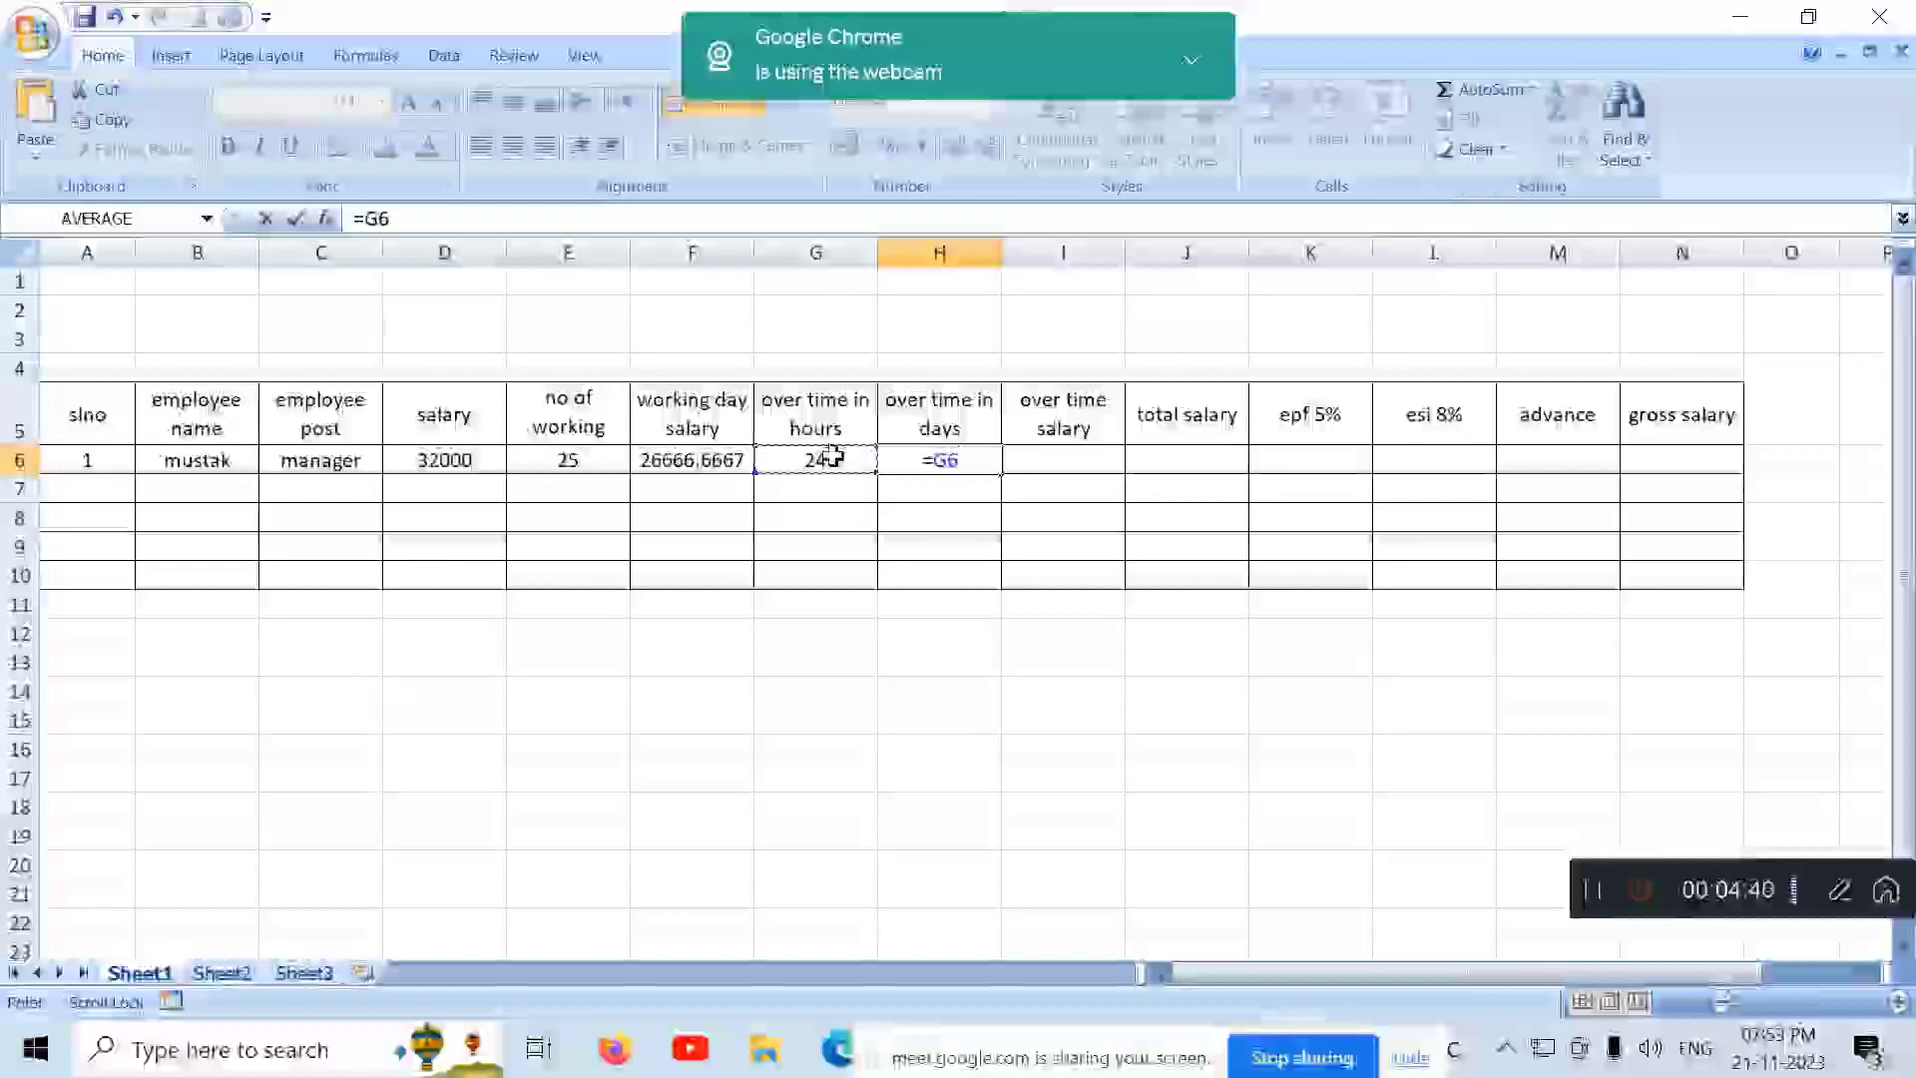
pyautogui.write('/8')
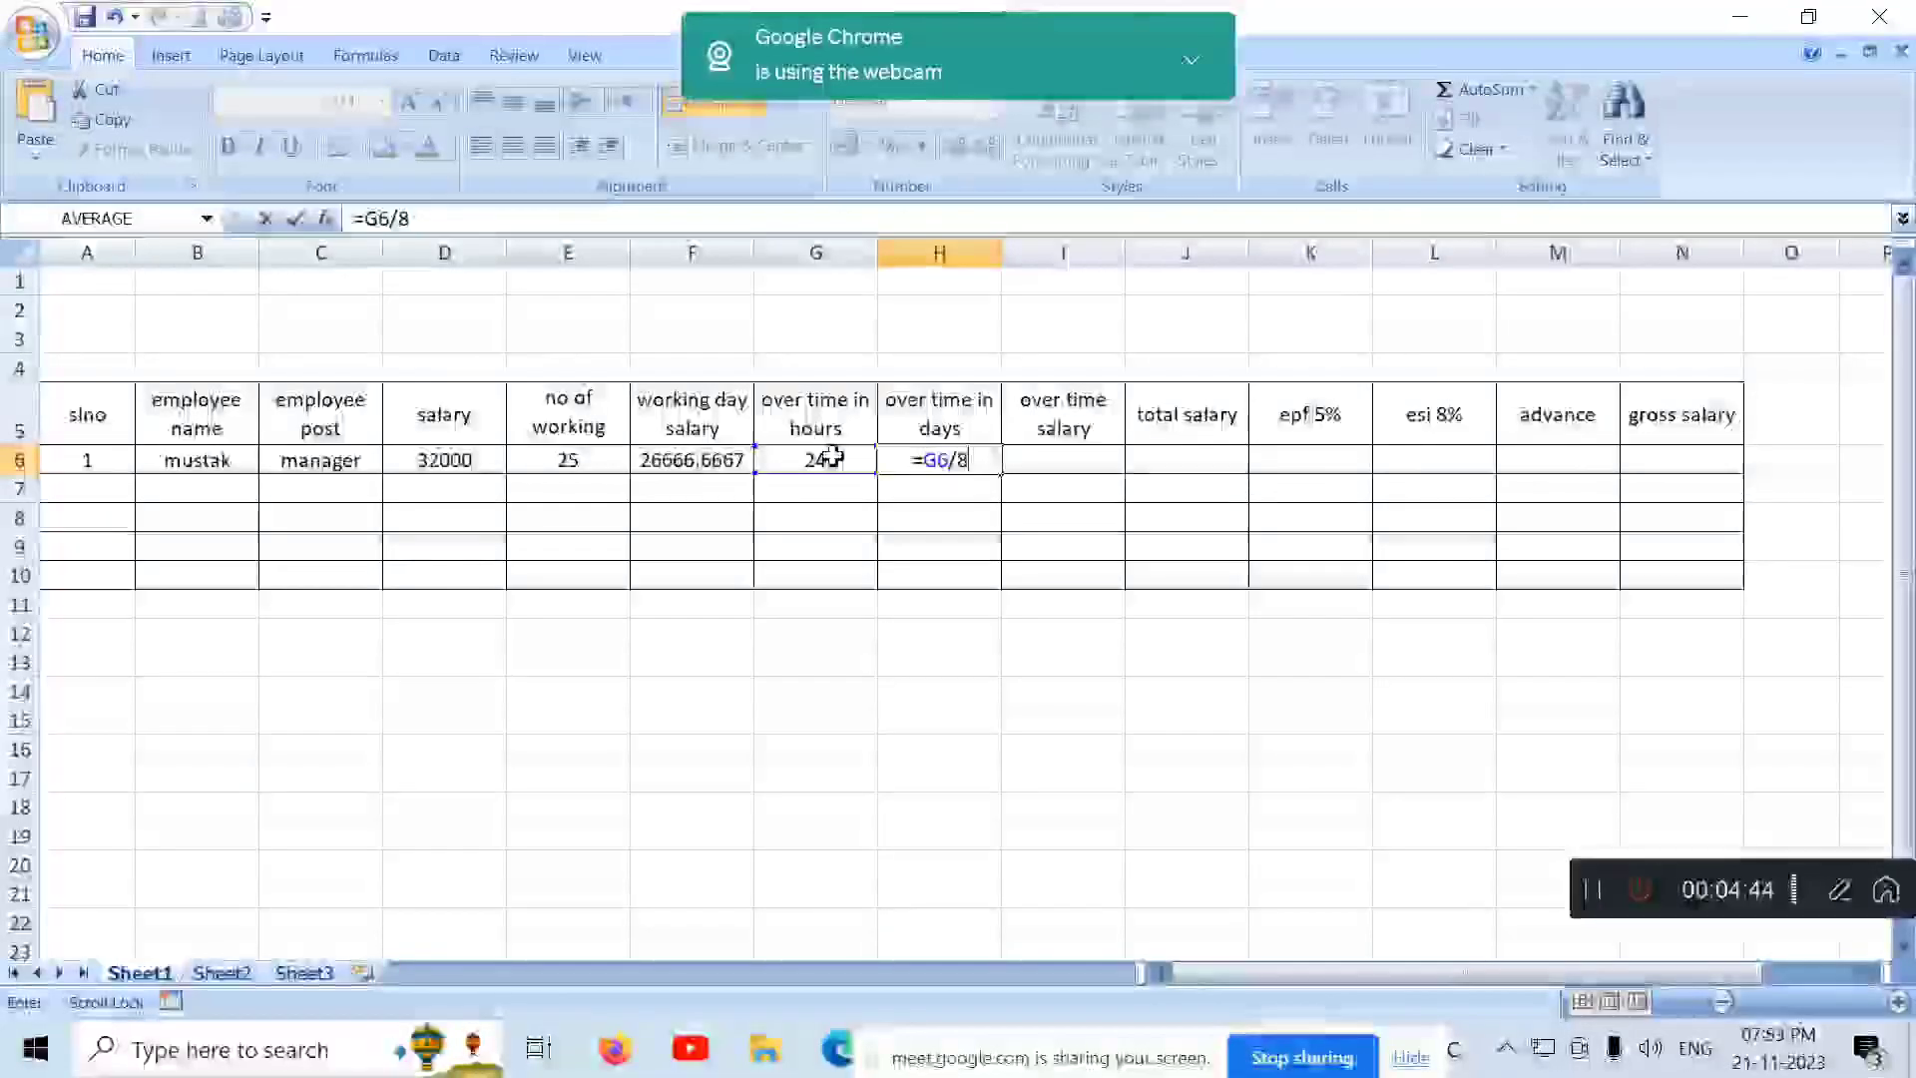
pyautogui.press('Tab')
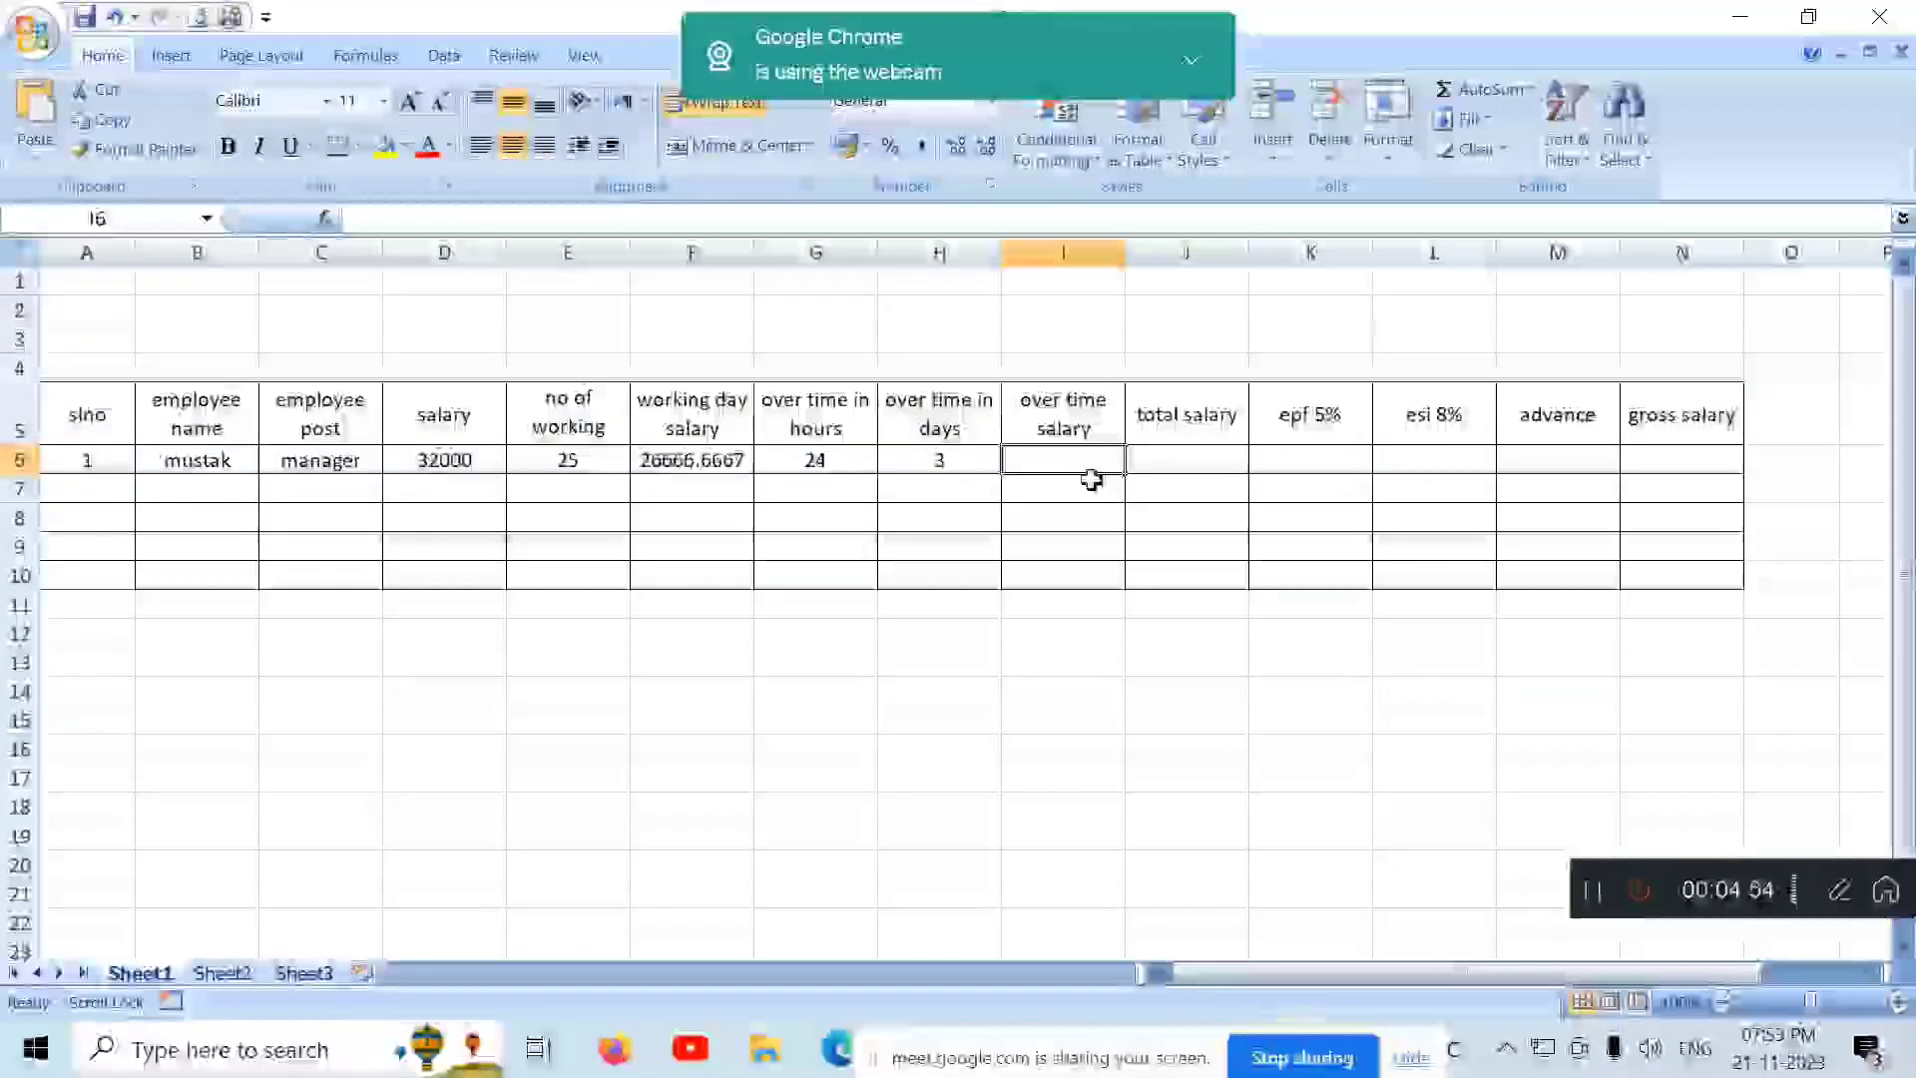
# Step: Calculate the overtime salary in I6 with the formula =D6*H6/30
pyautogui.write('=')
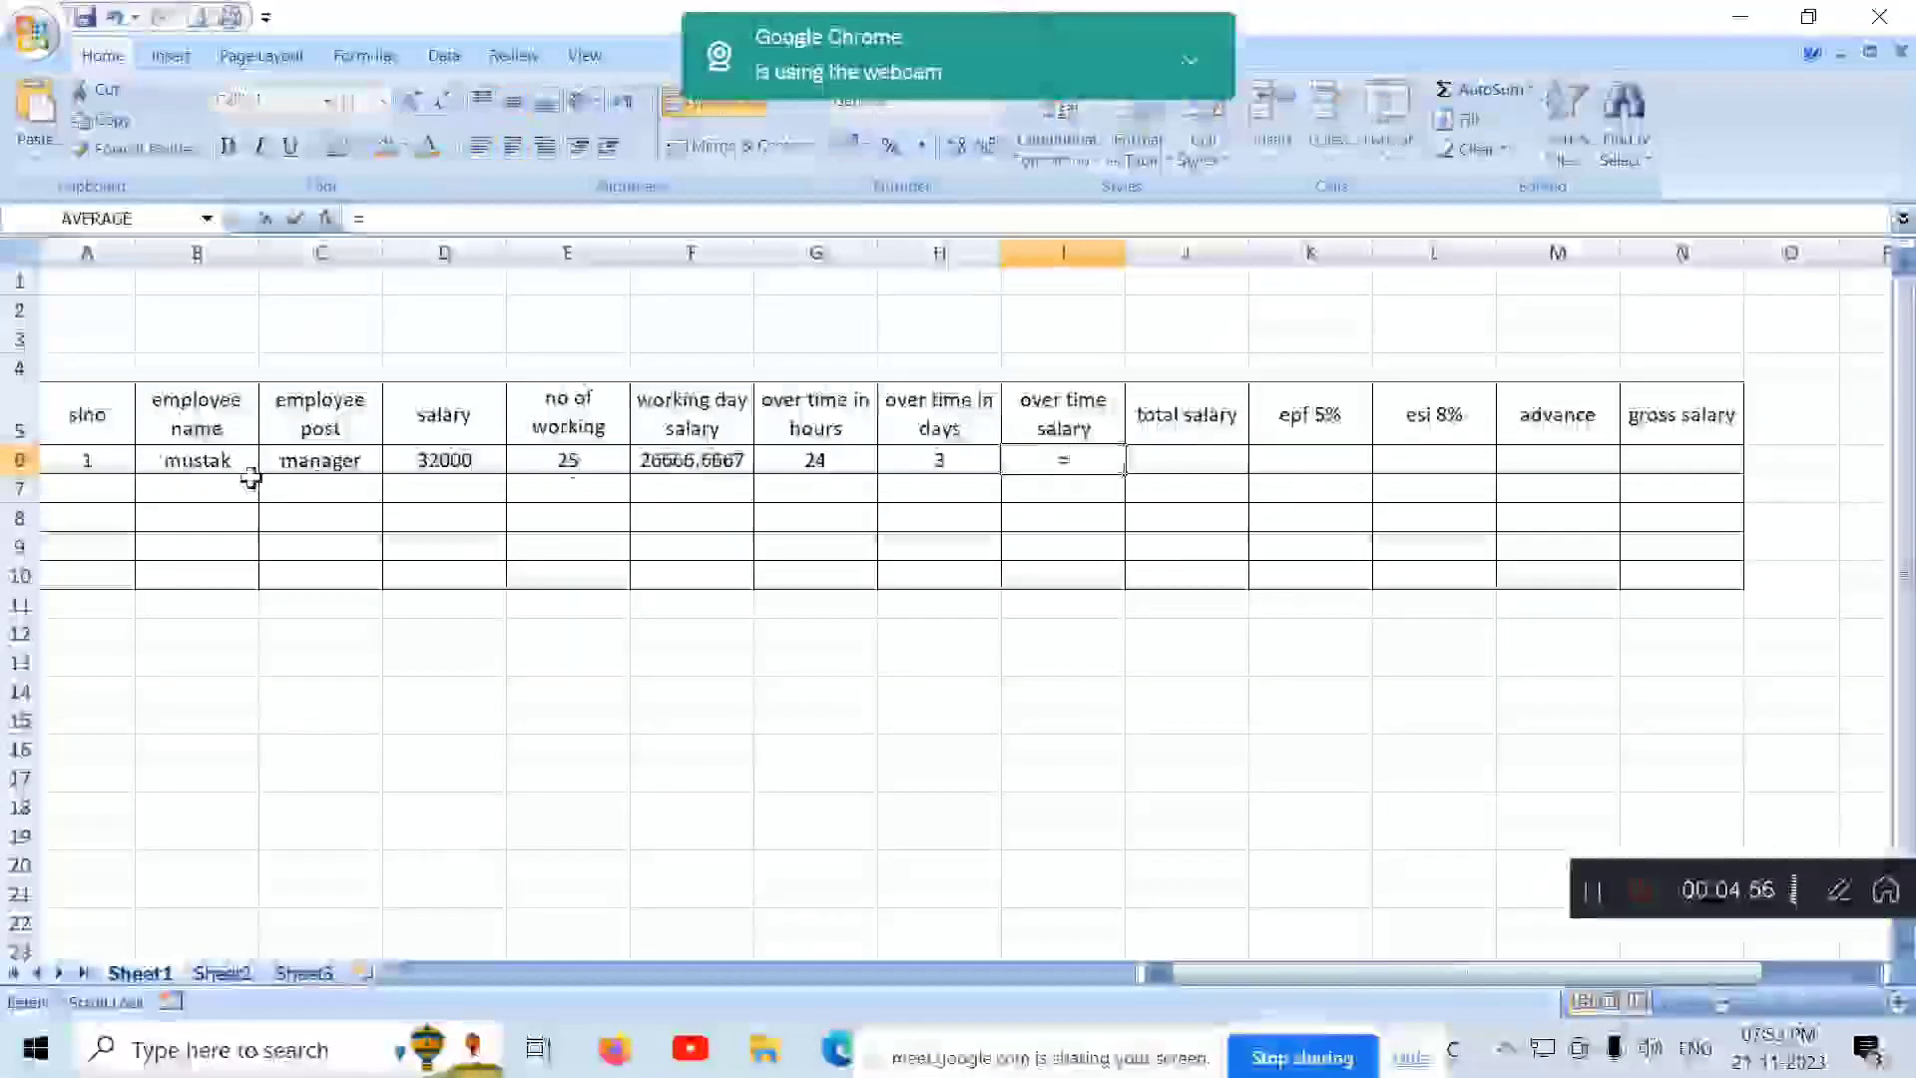
pyautogui.write('D6*')
pyautogui.click(919, 456)
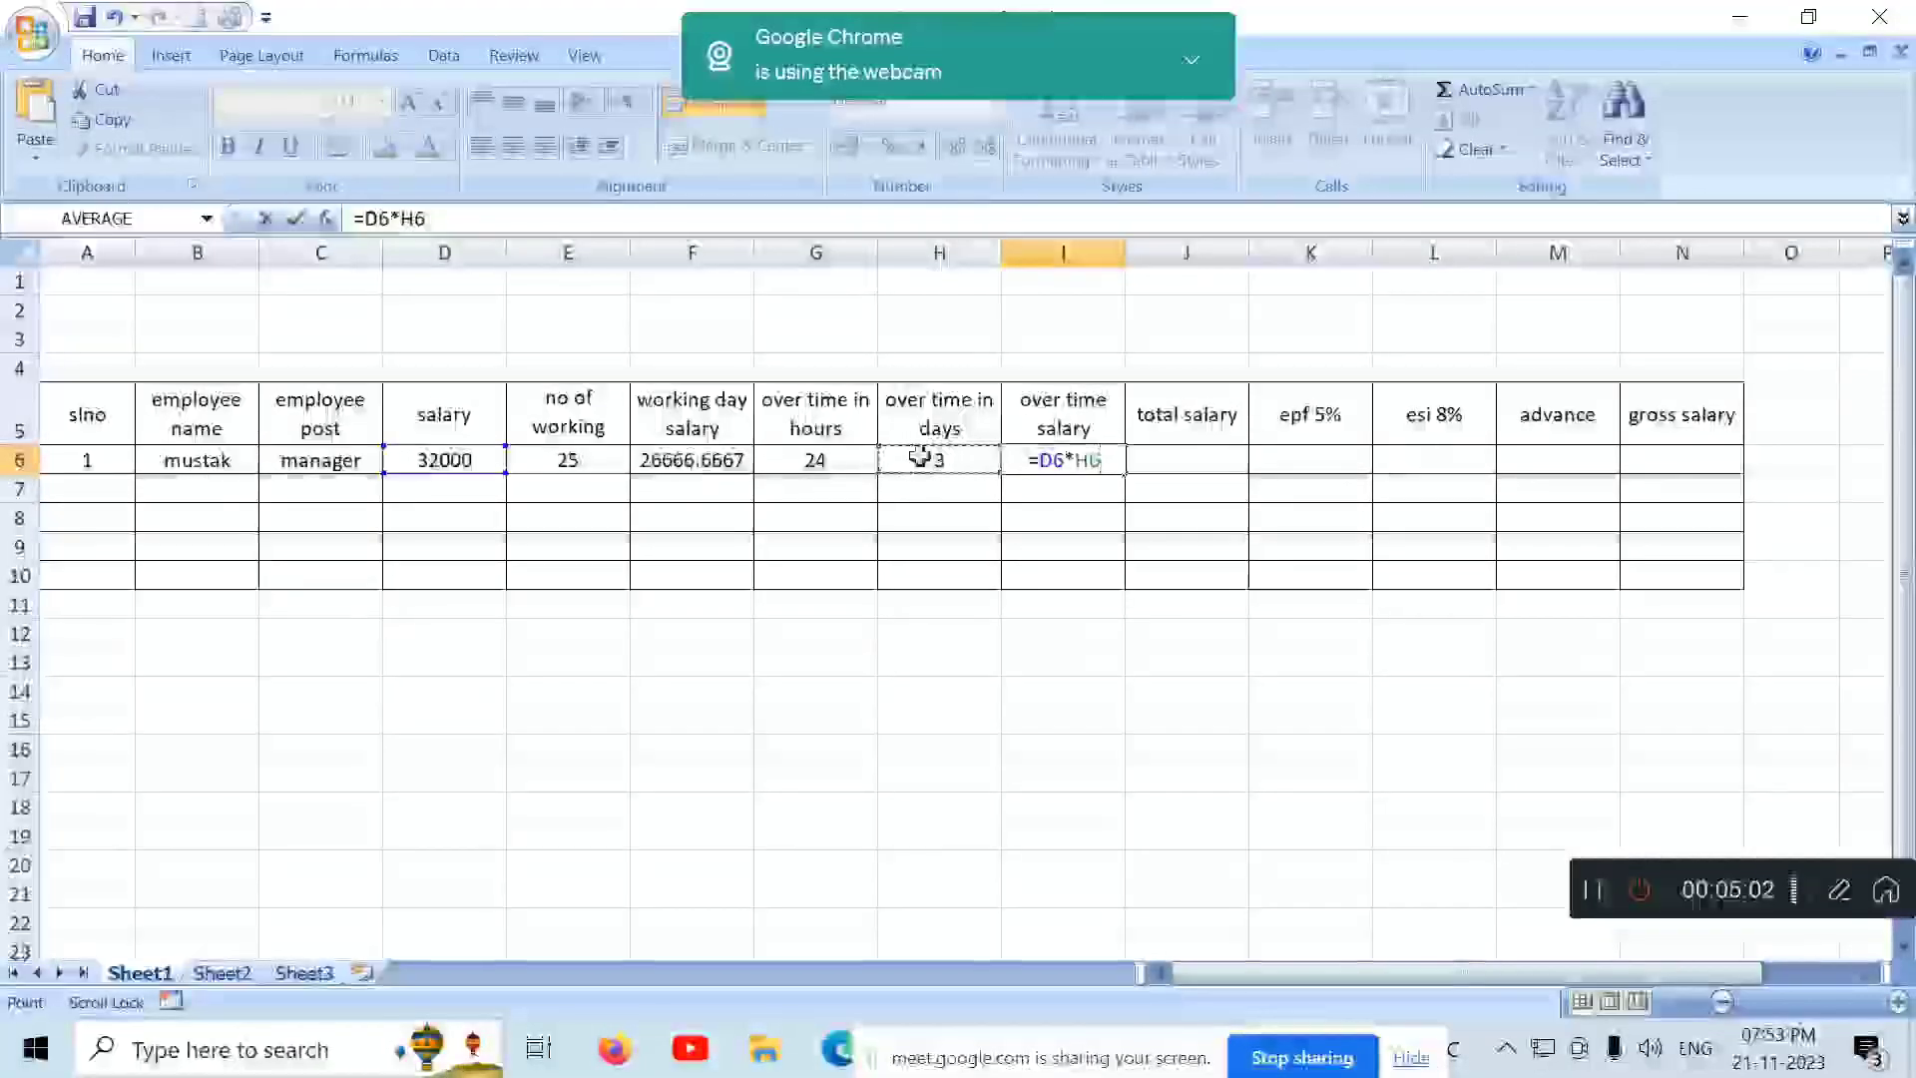
pyautogui.write('/30')
pyautogui.press('Tab')
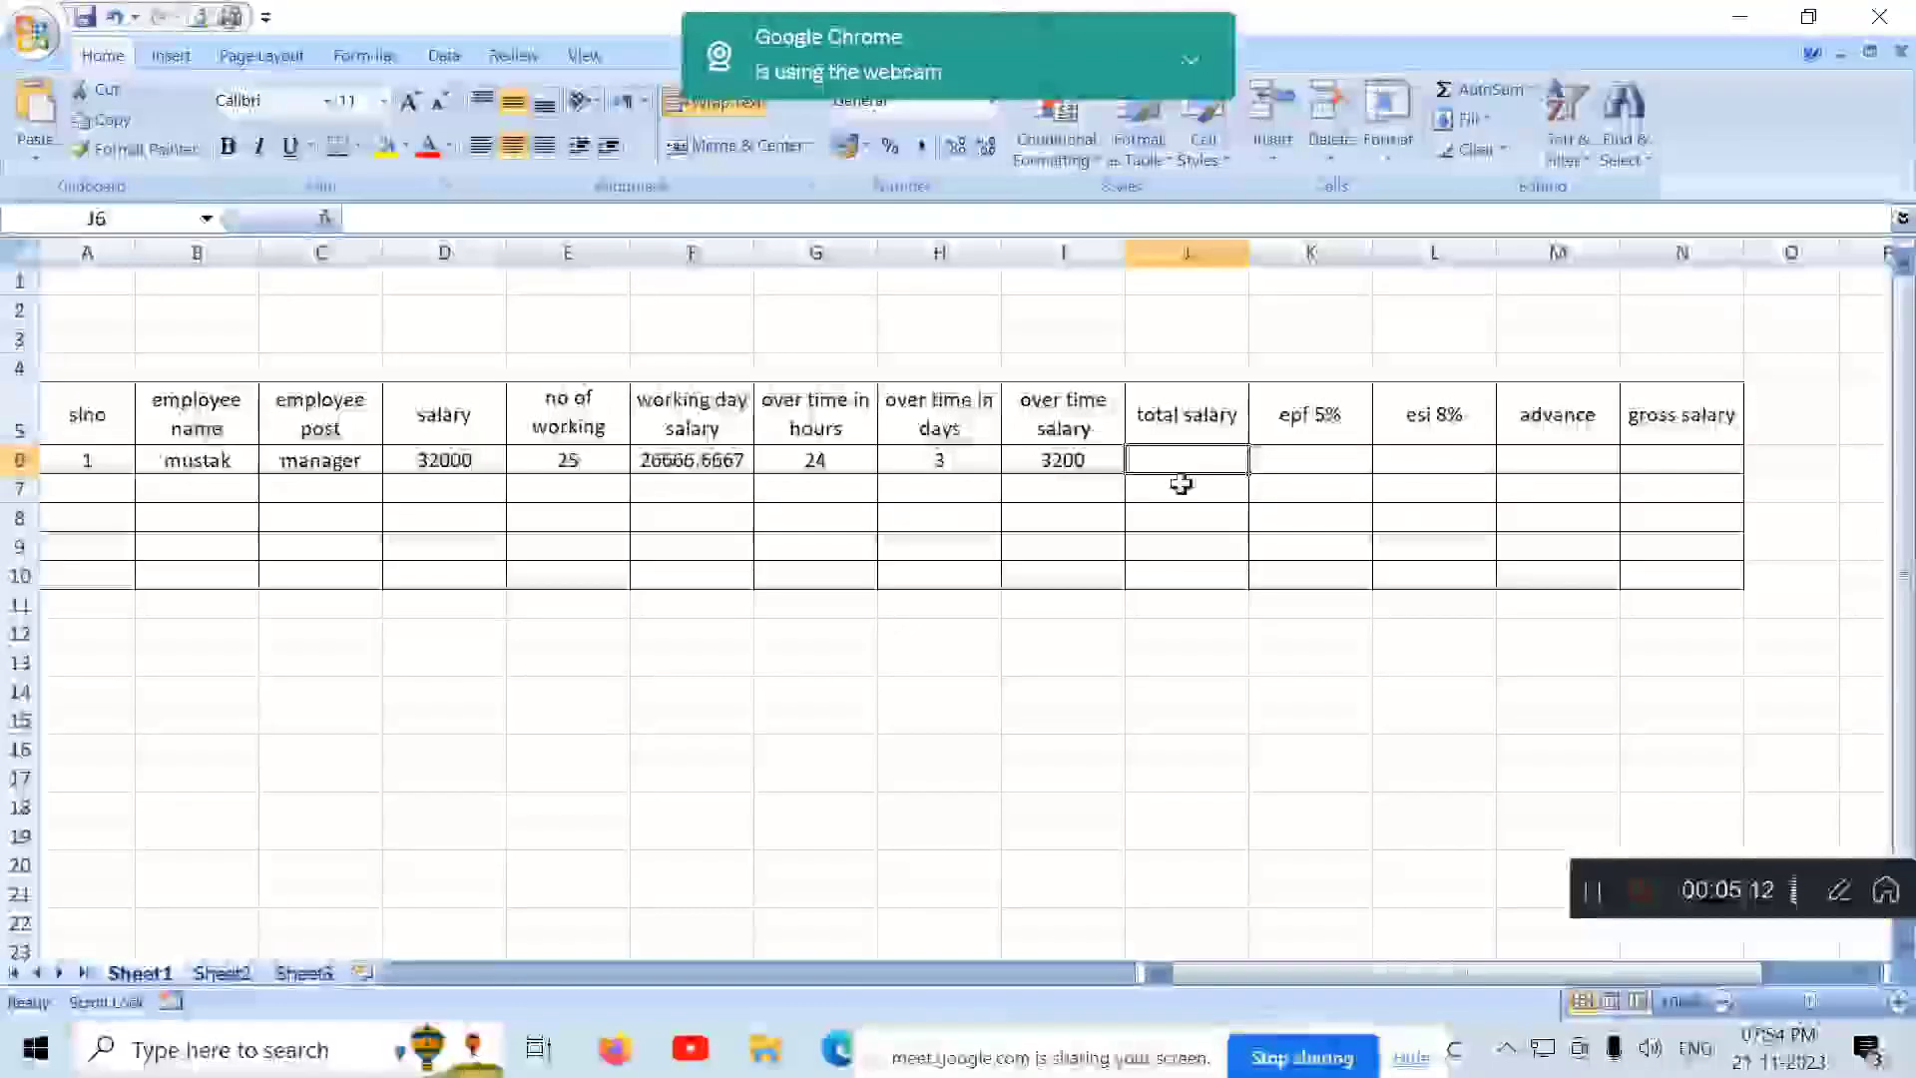
# Step: Calculate the total salary in J6 by adding working day and overtime salary with =F6+I6
pyautogui.write('=')
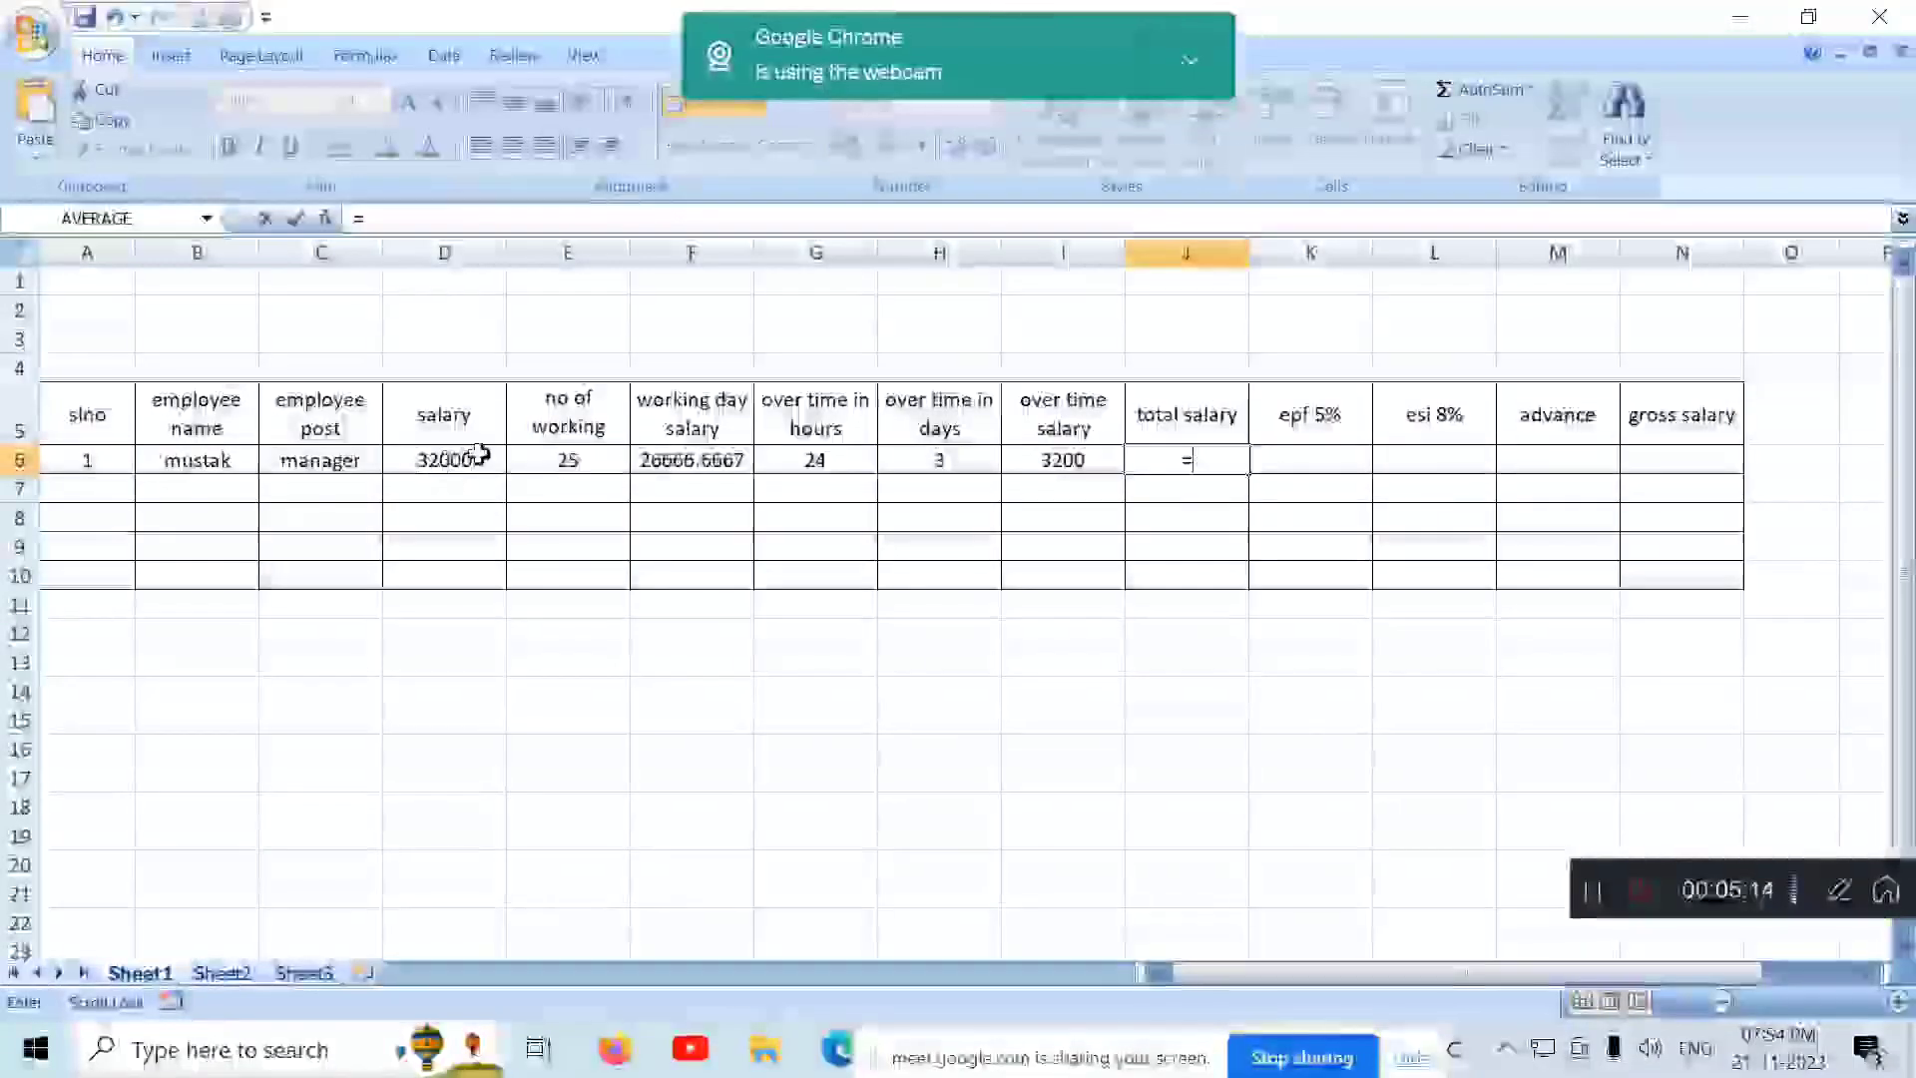
pyautogui.click(468, 466)
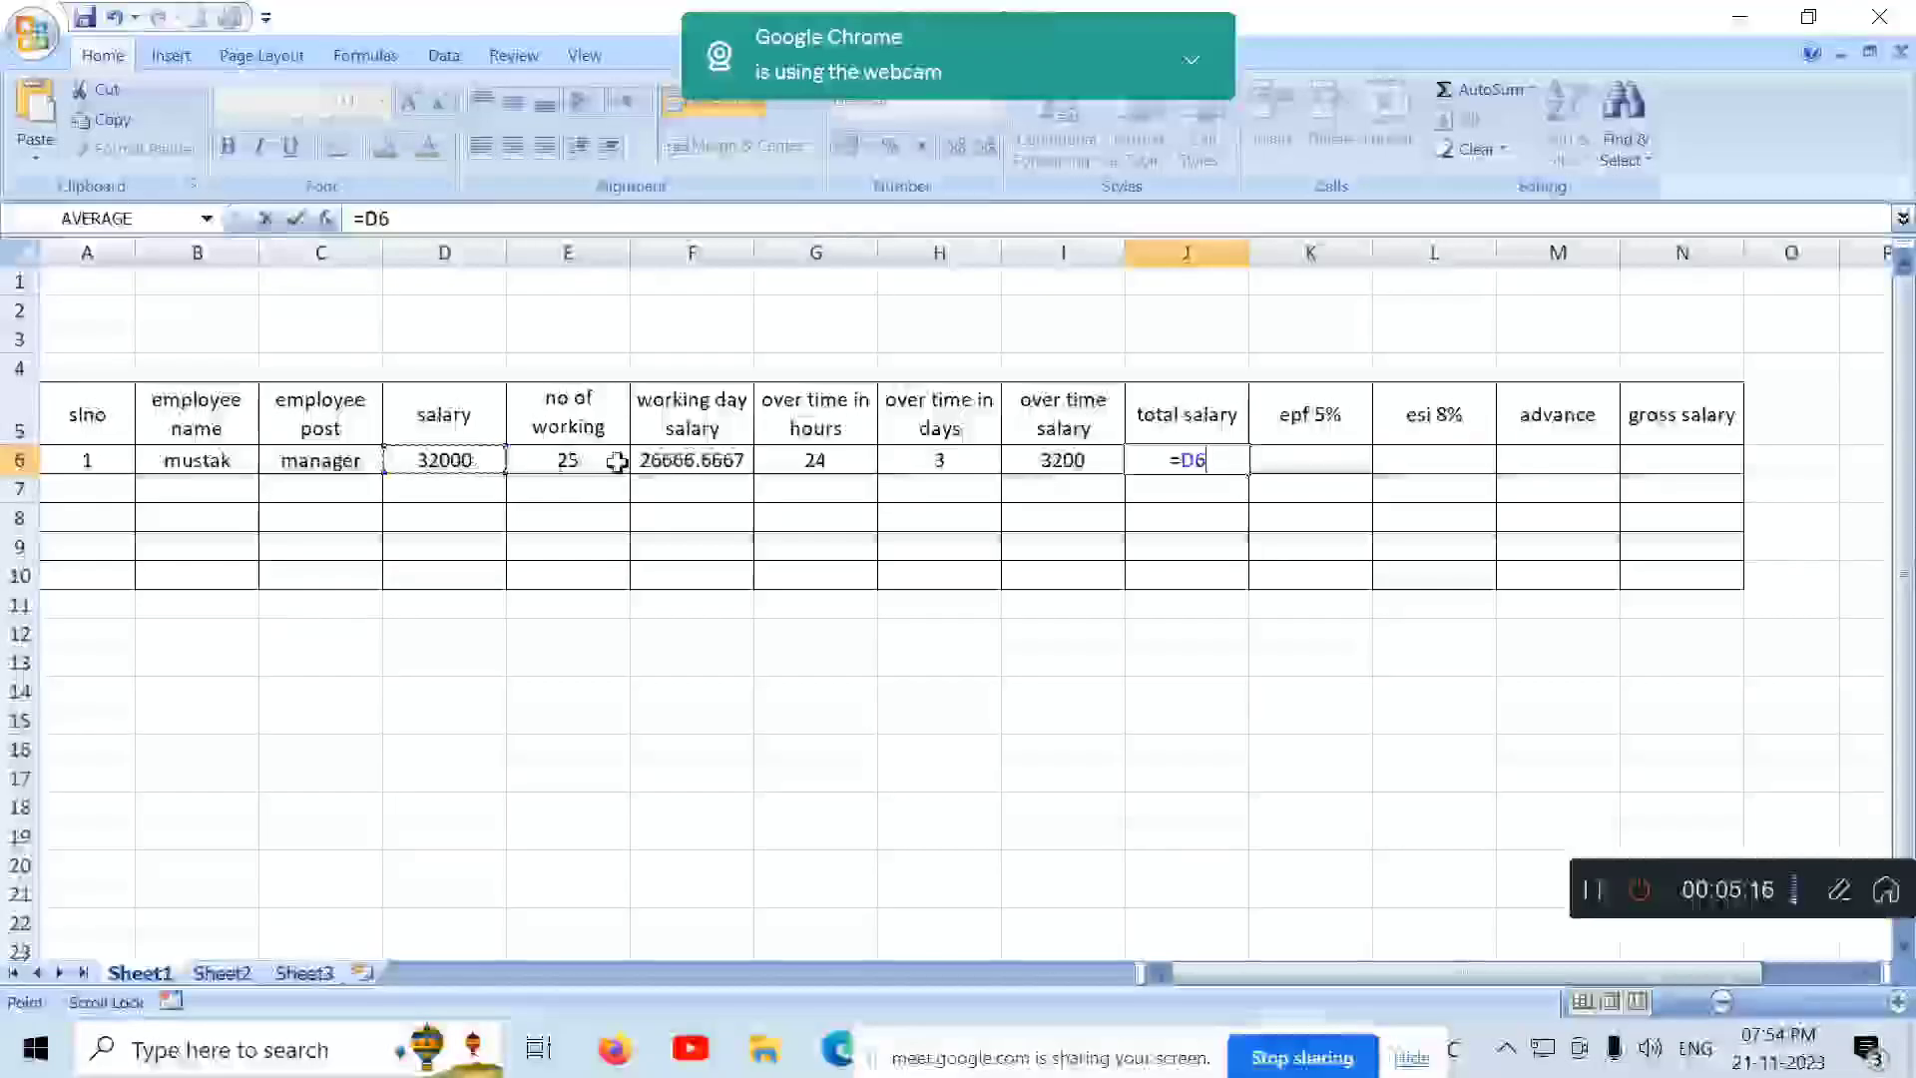
pyautogui.click(699, 463)
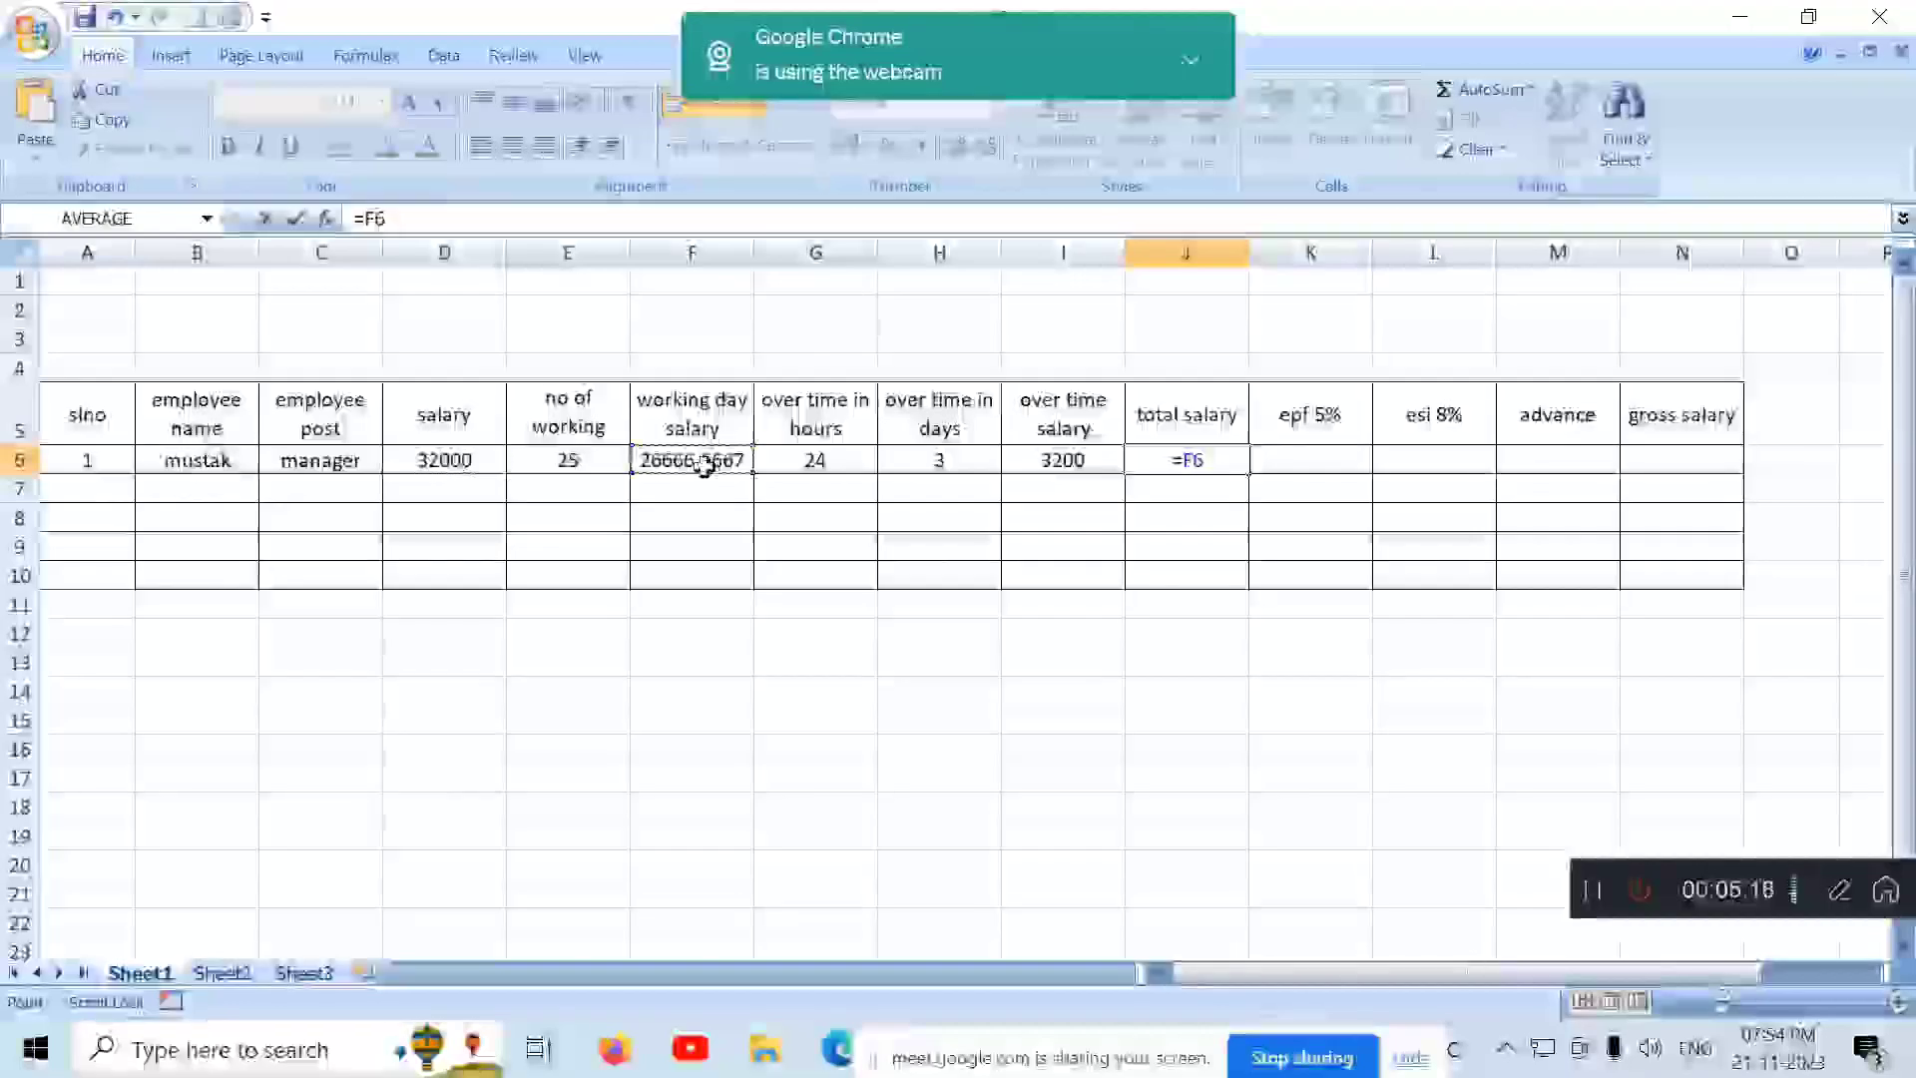
pyautogui.write('+')
pyautogui.click(1077, 467)
pyautogui.press('Return')
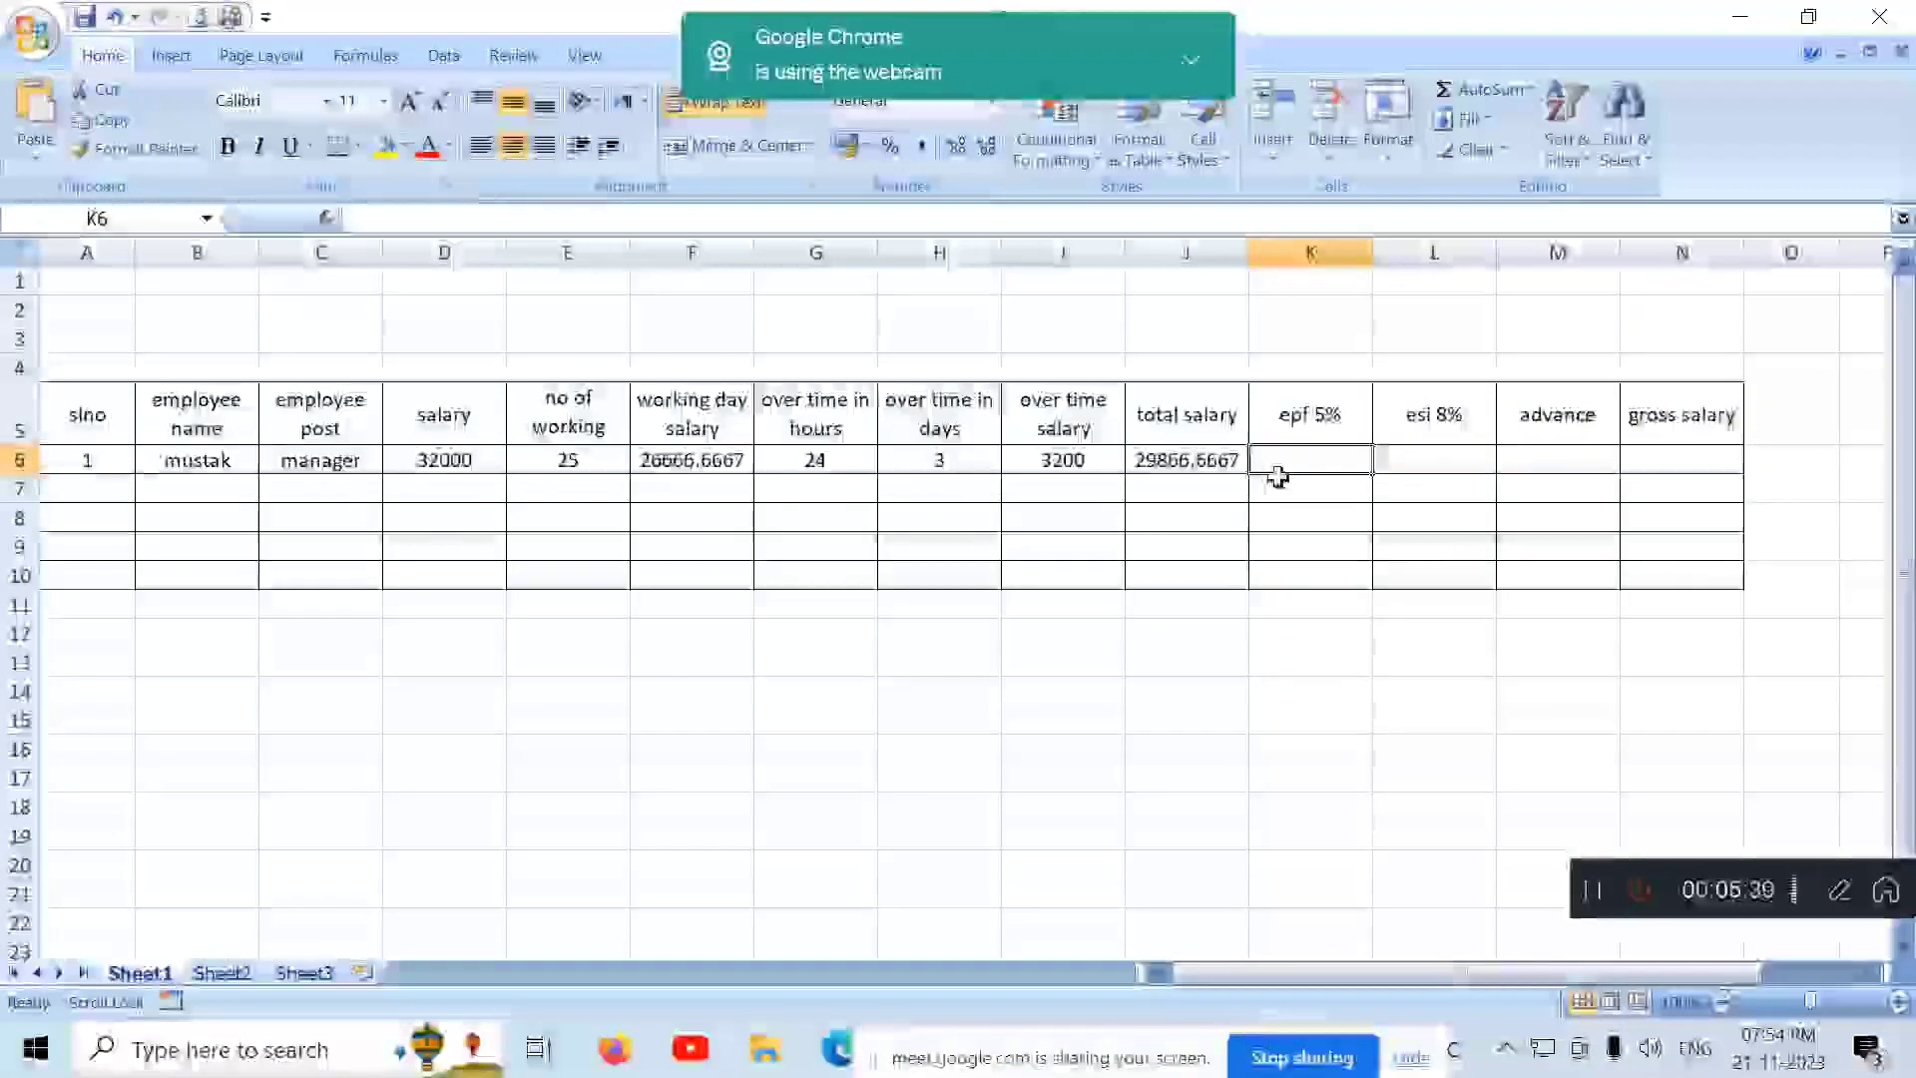
# Step: Calculate the EPF deduction in K6 with the formula =J6*5%
pyautogui.write('=')
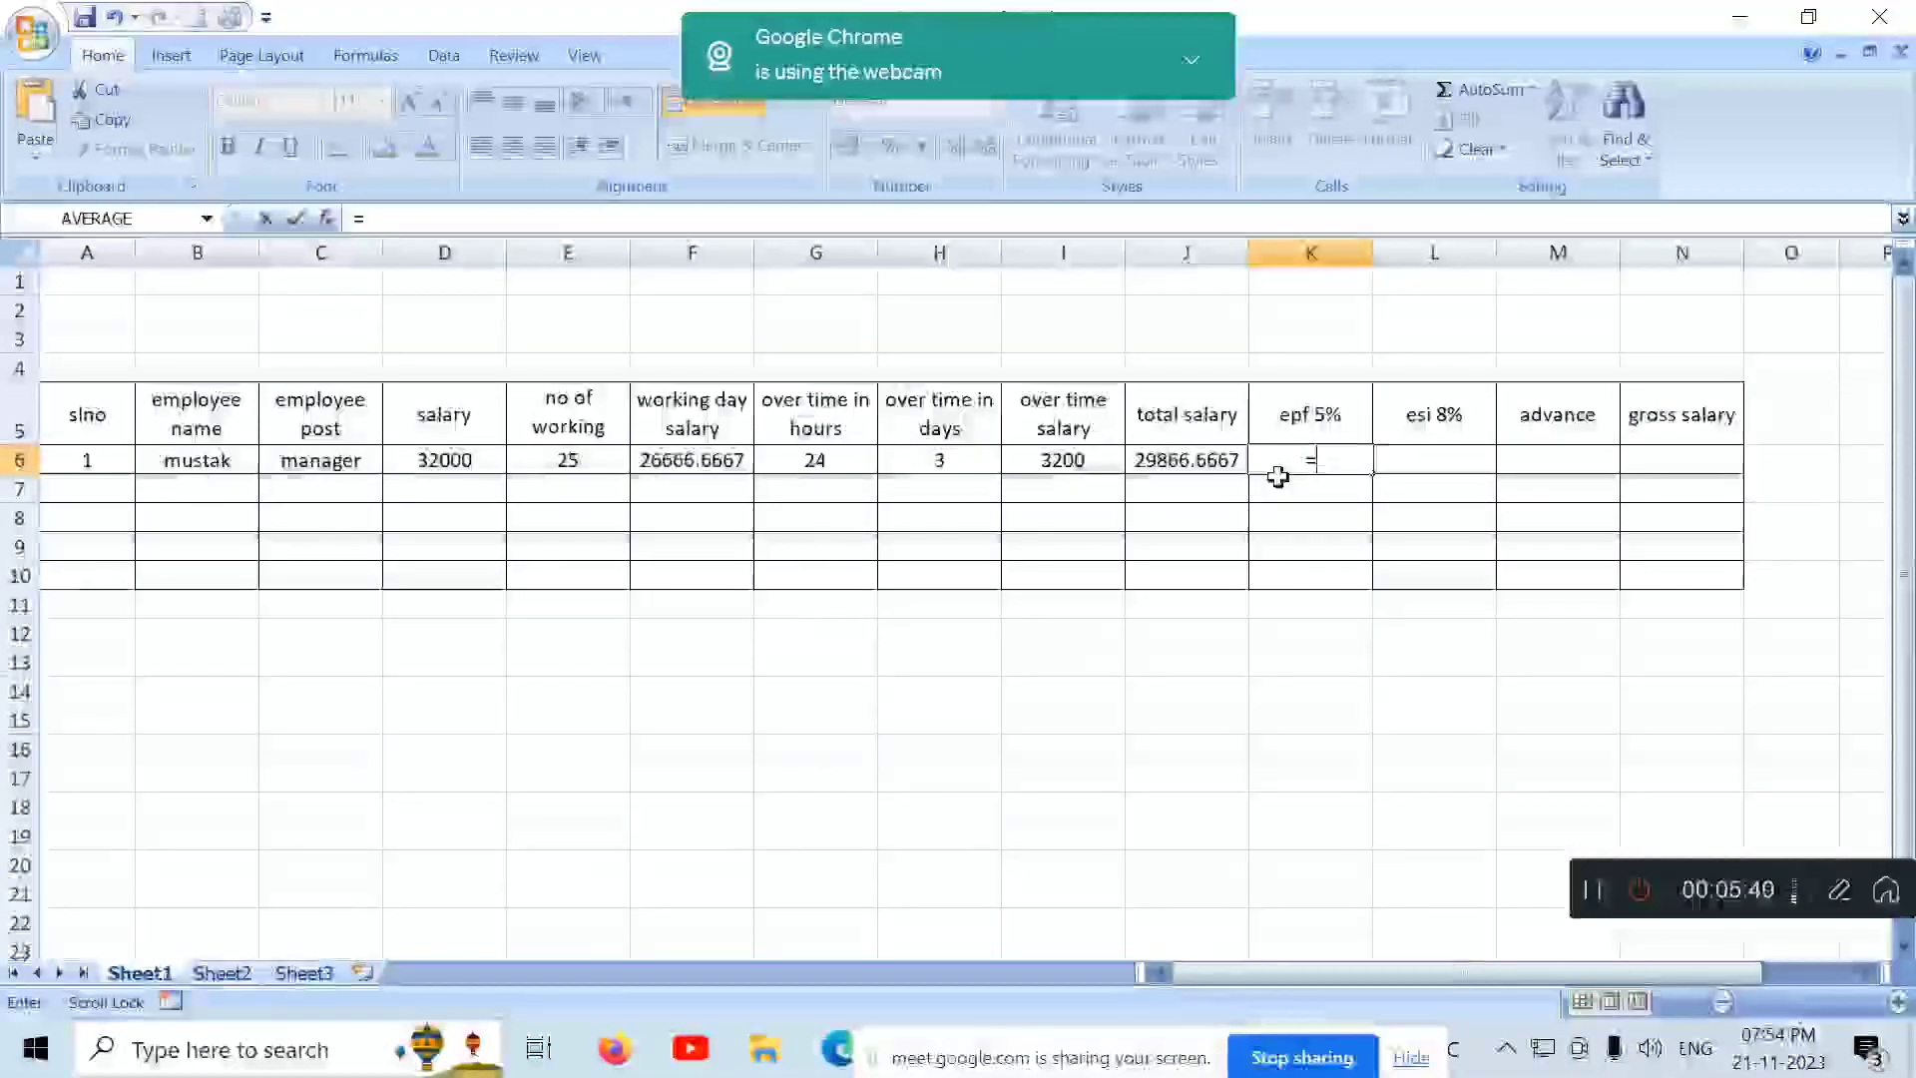
pyautogui.click(1216, 460)
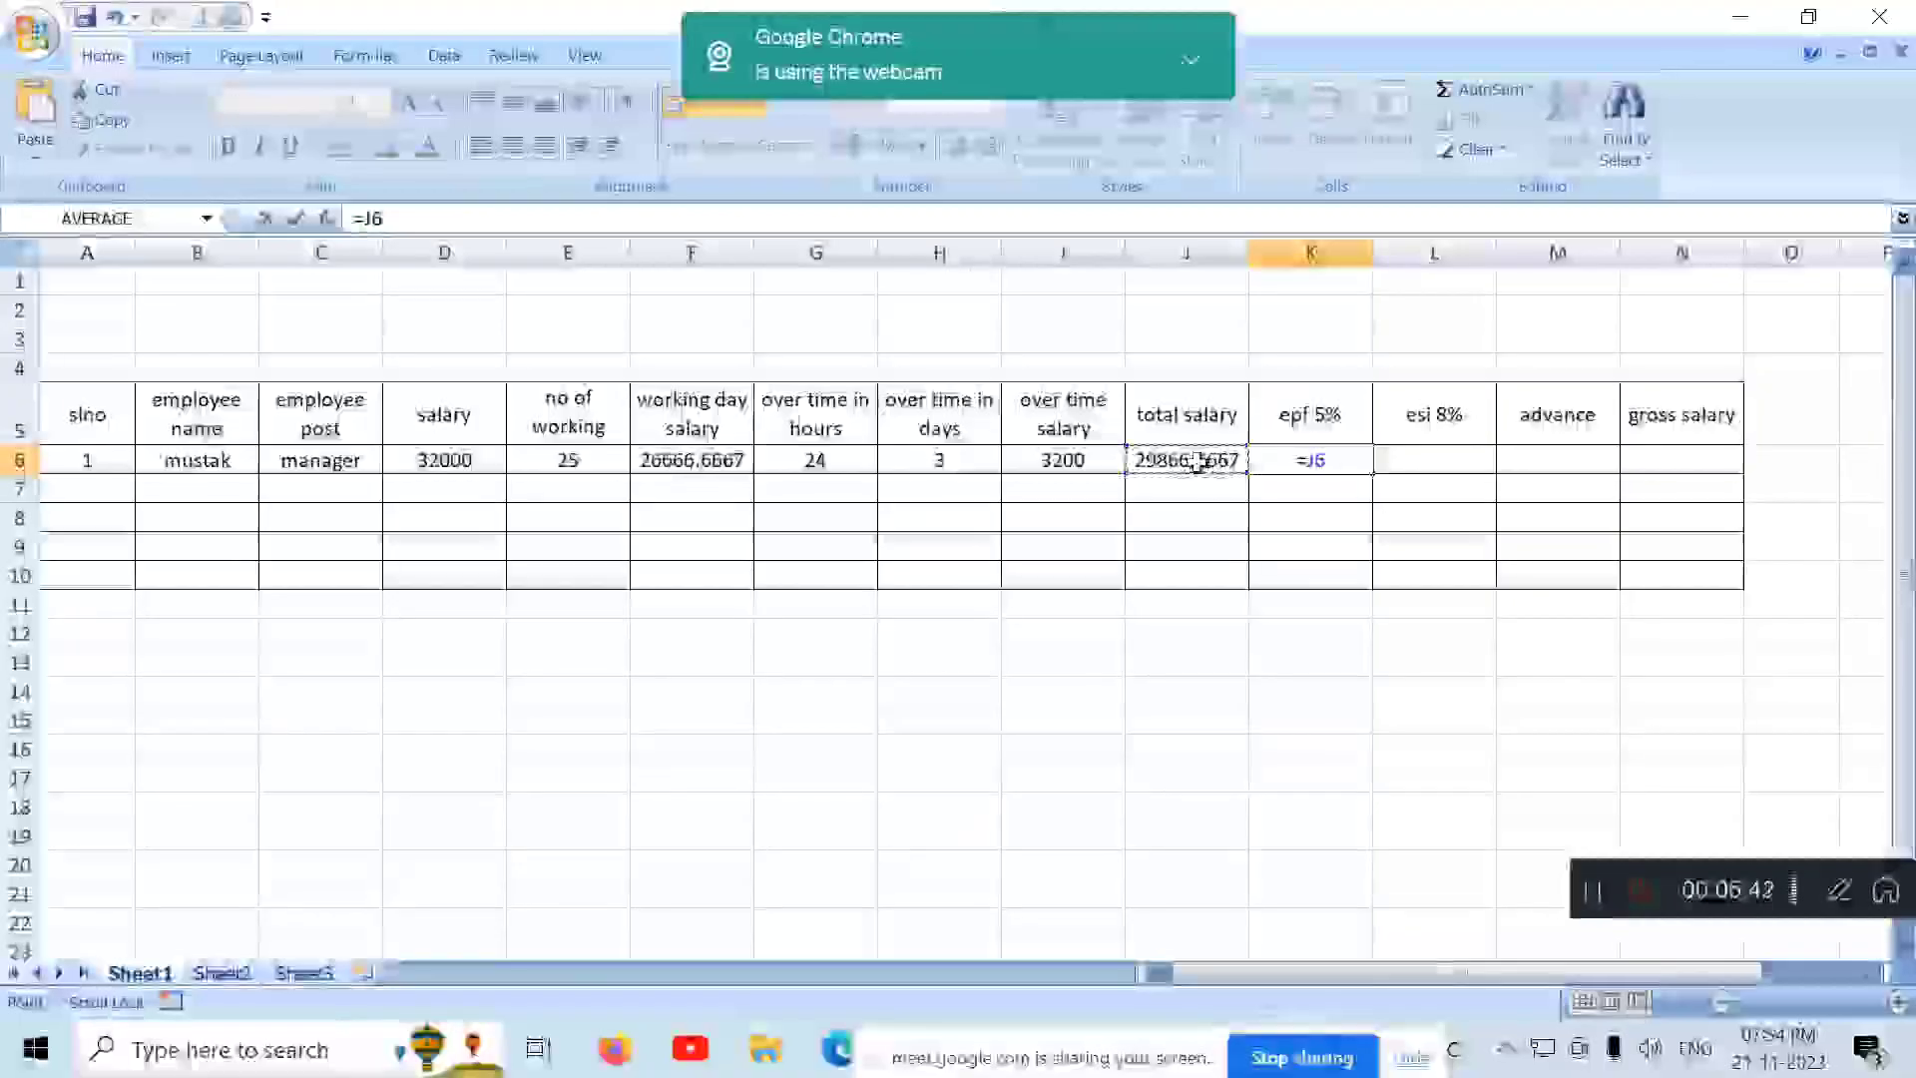
pyautogui.write('*5')
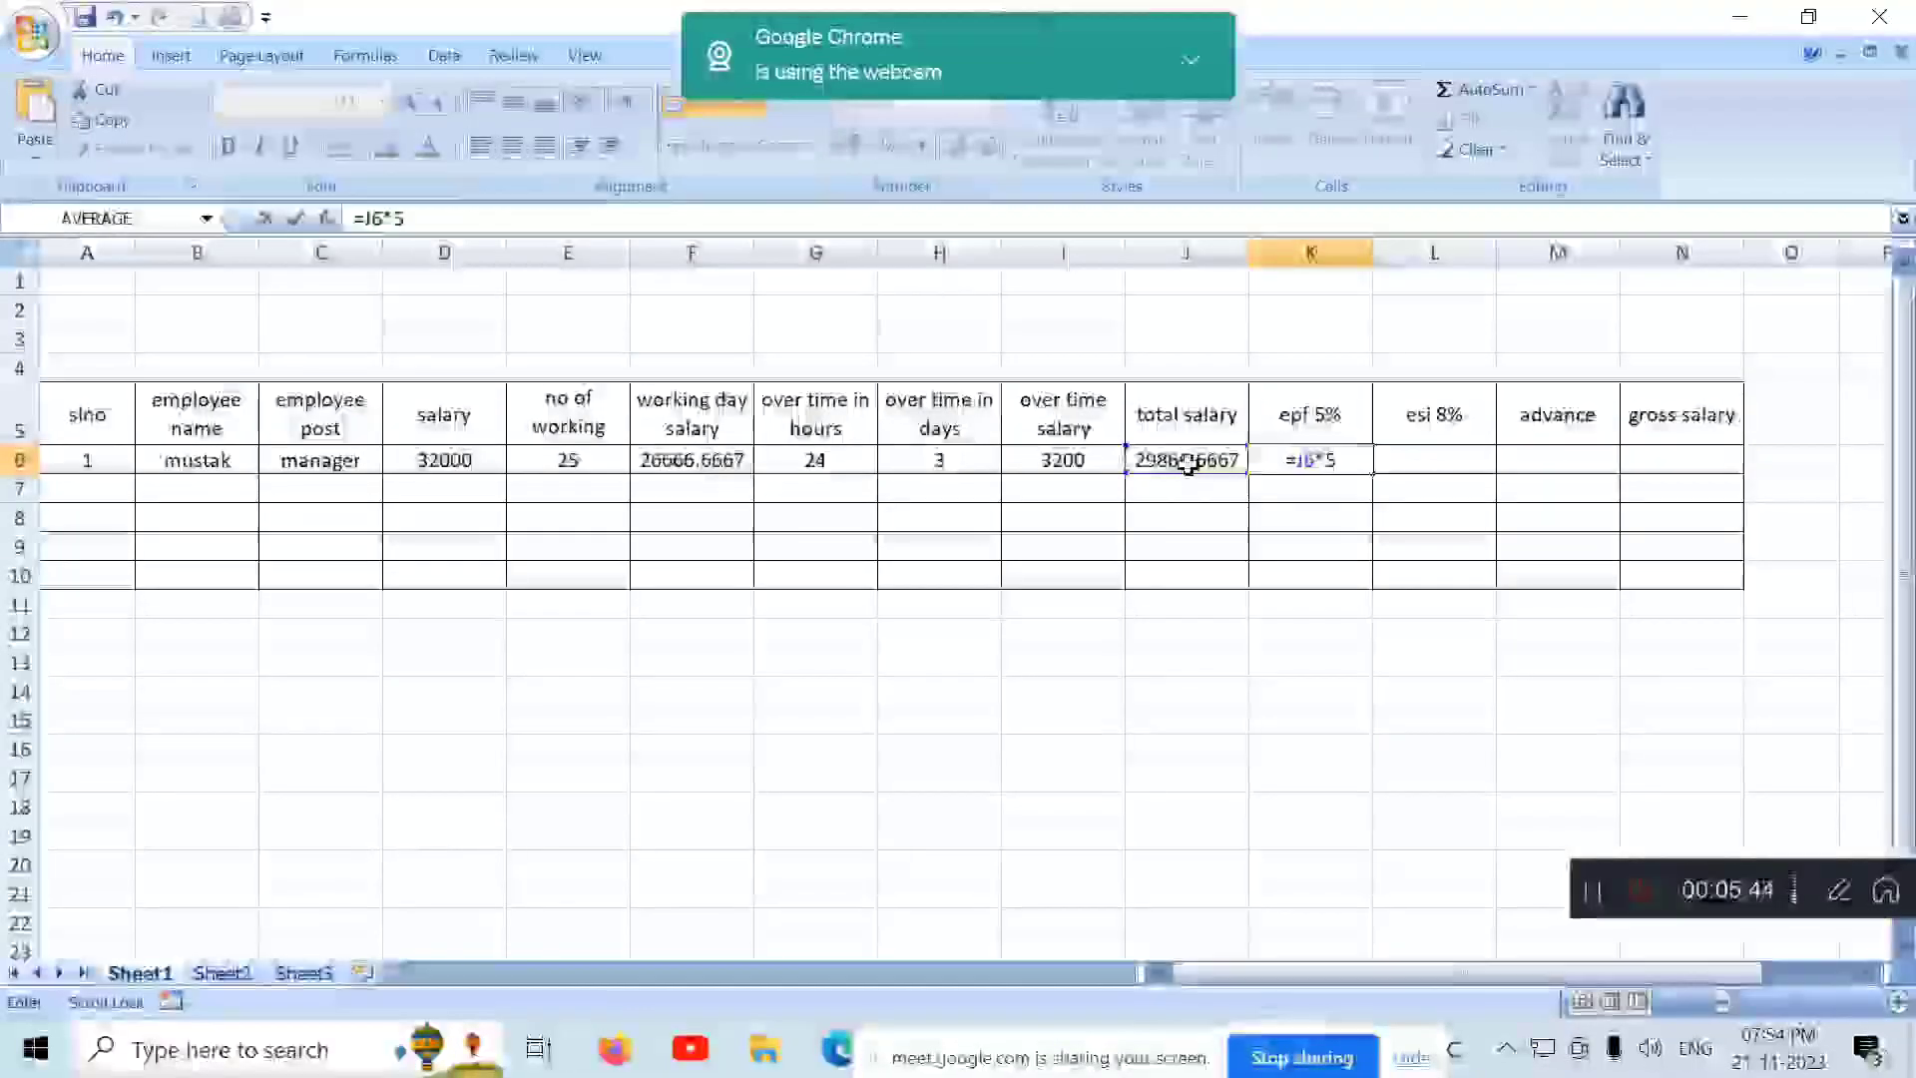
pyautogui.write('%')
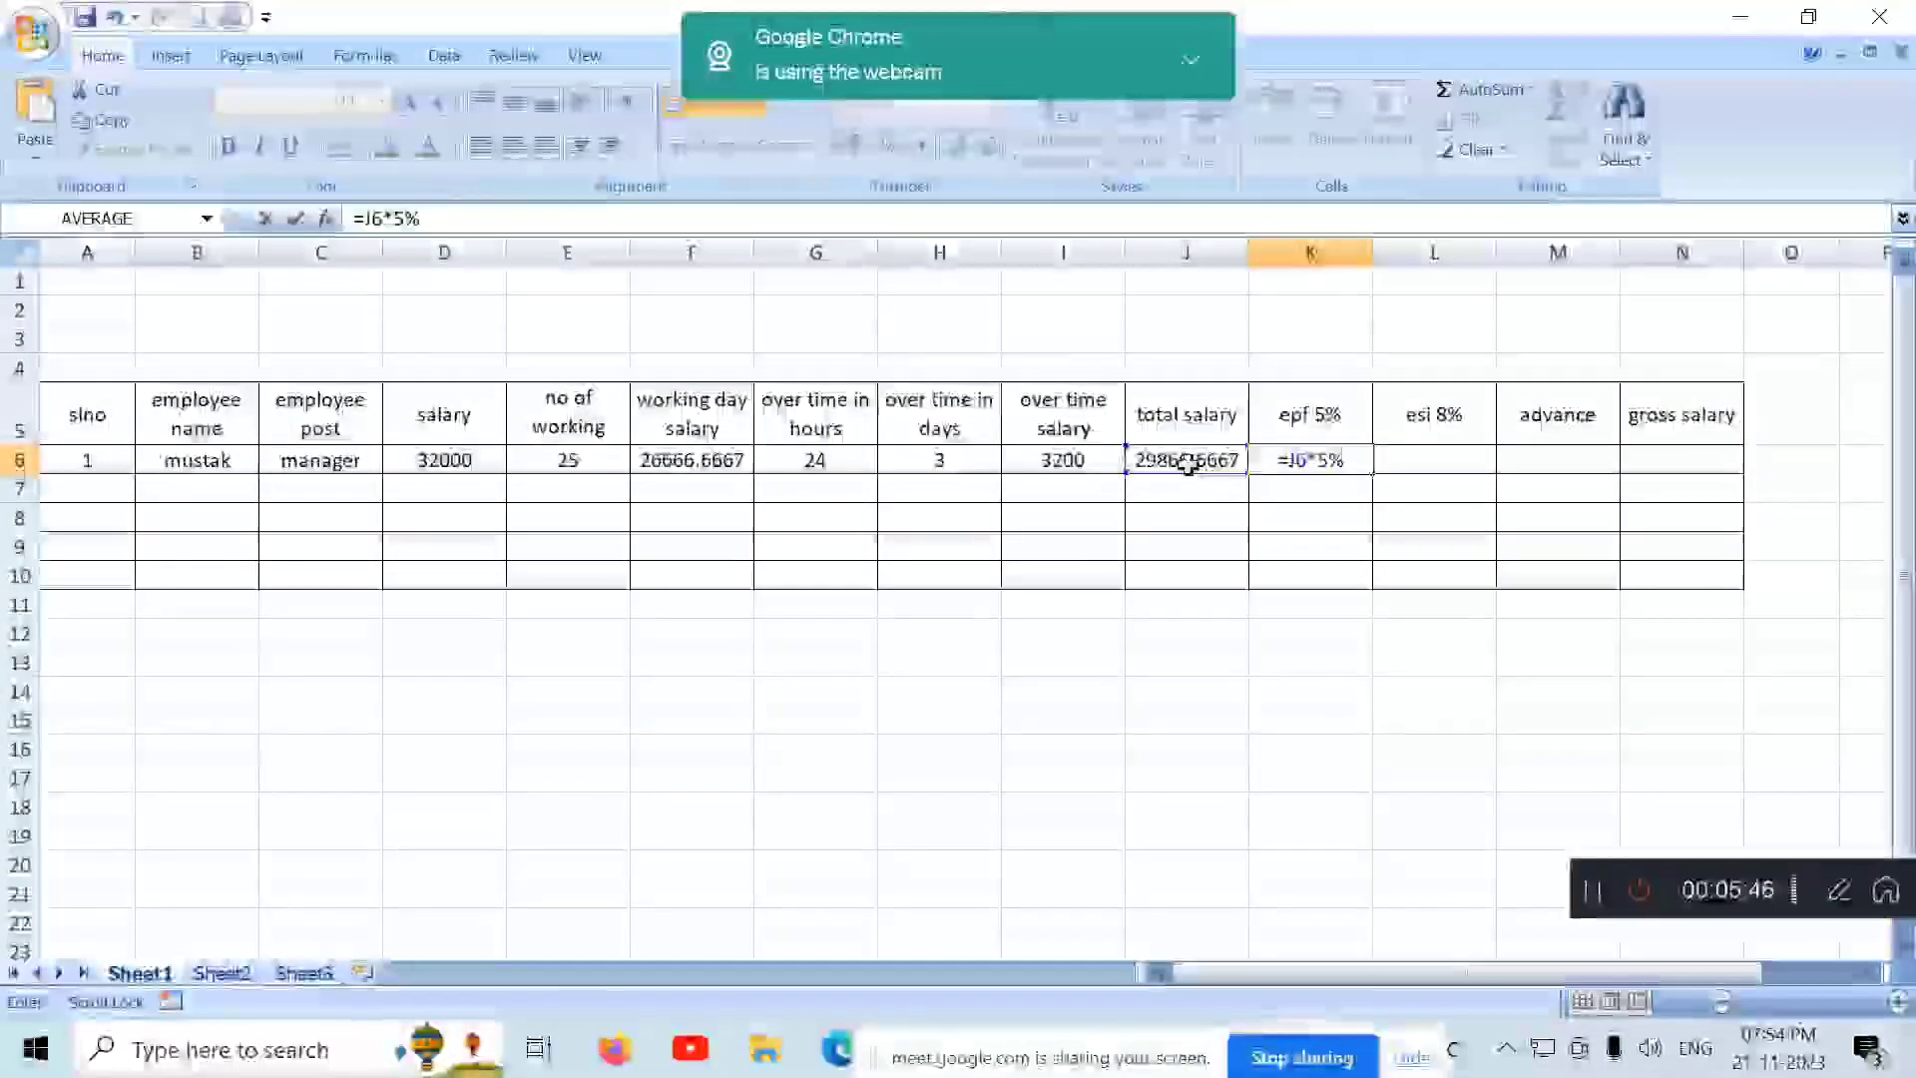
pyautogui.press('Tab')
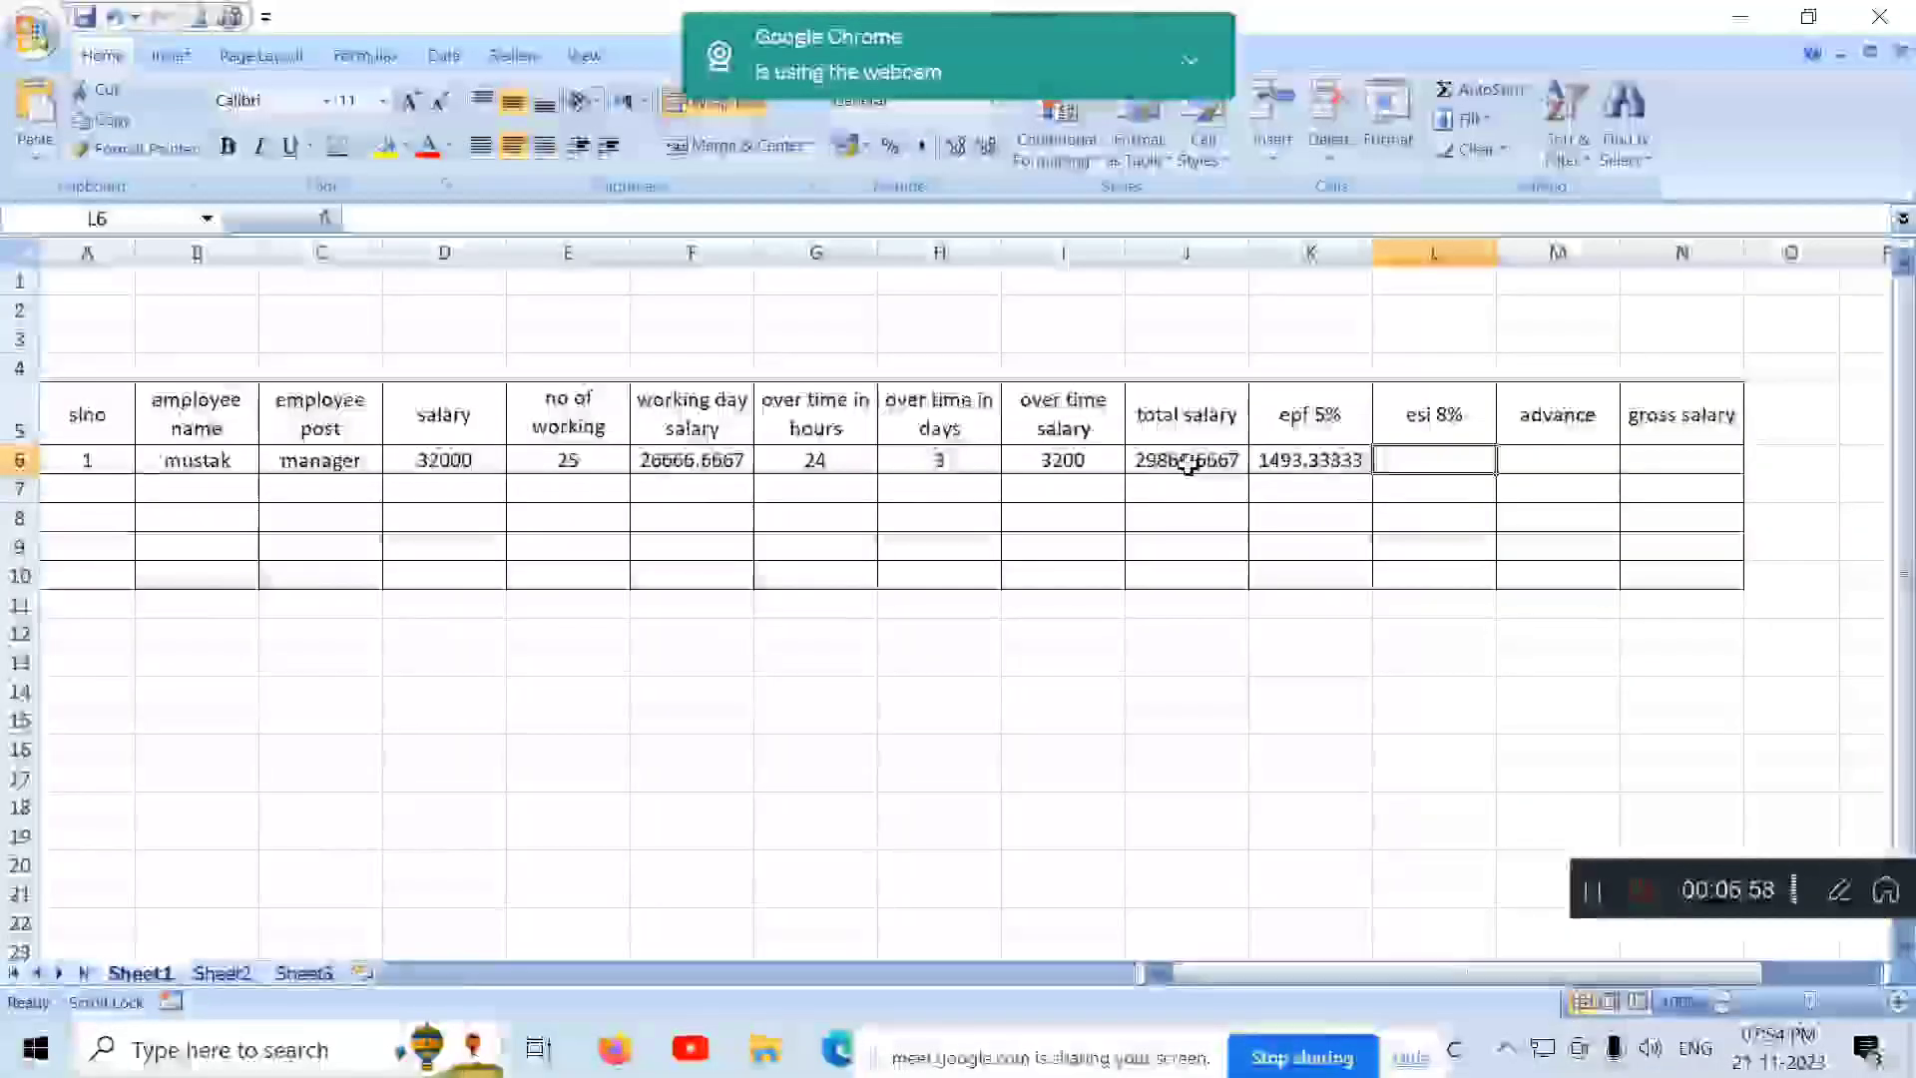
# Step: Calculate the ESI deduction in L6 with the formula =J6*8%
pyautogui.write('=')
pyautogui.click(1210, 459)
pyautogui.write('*')
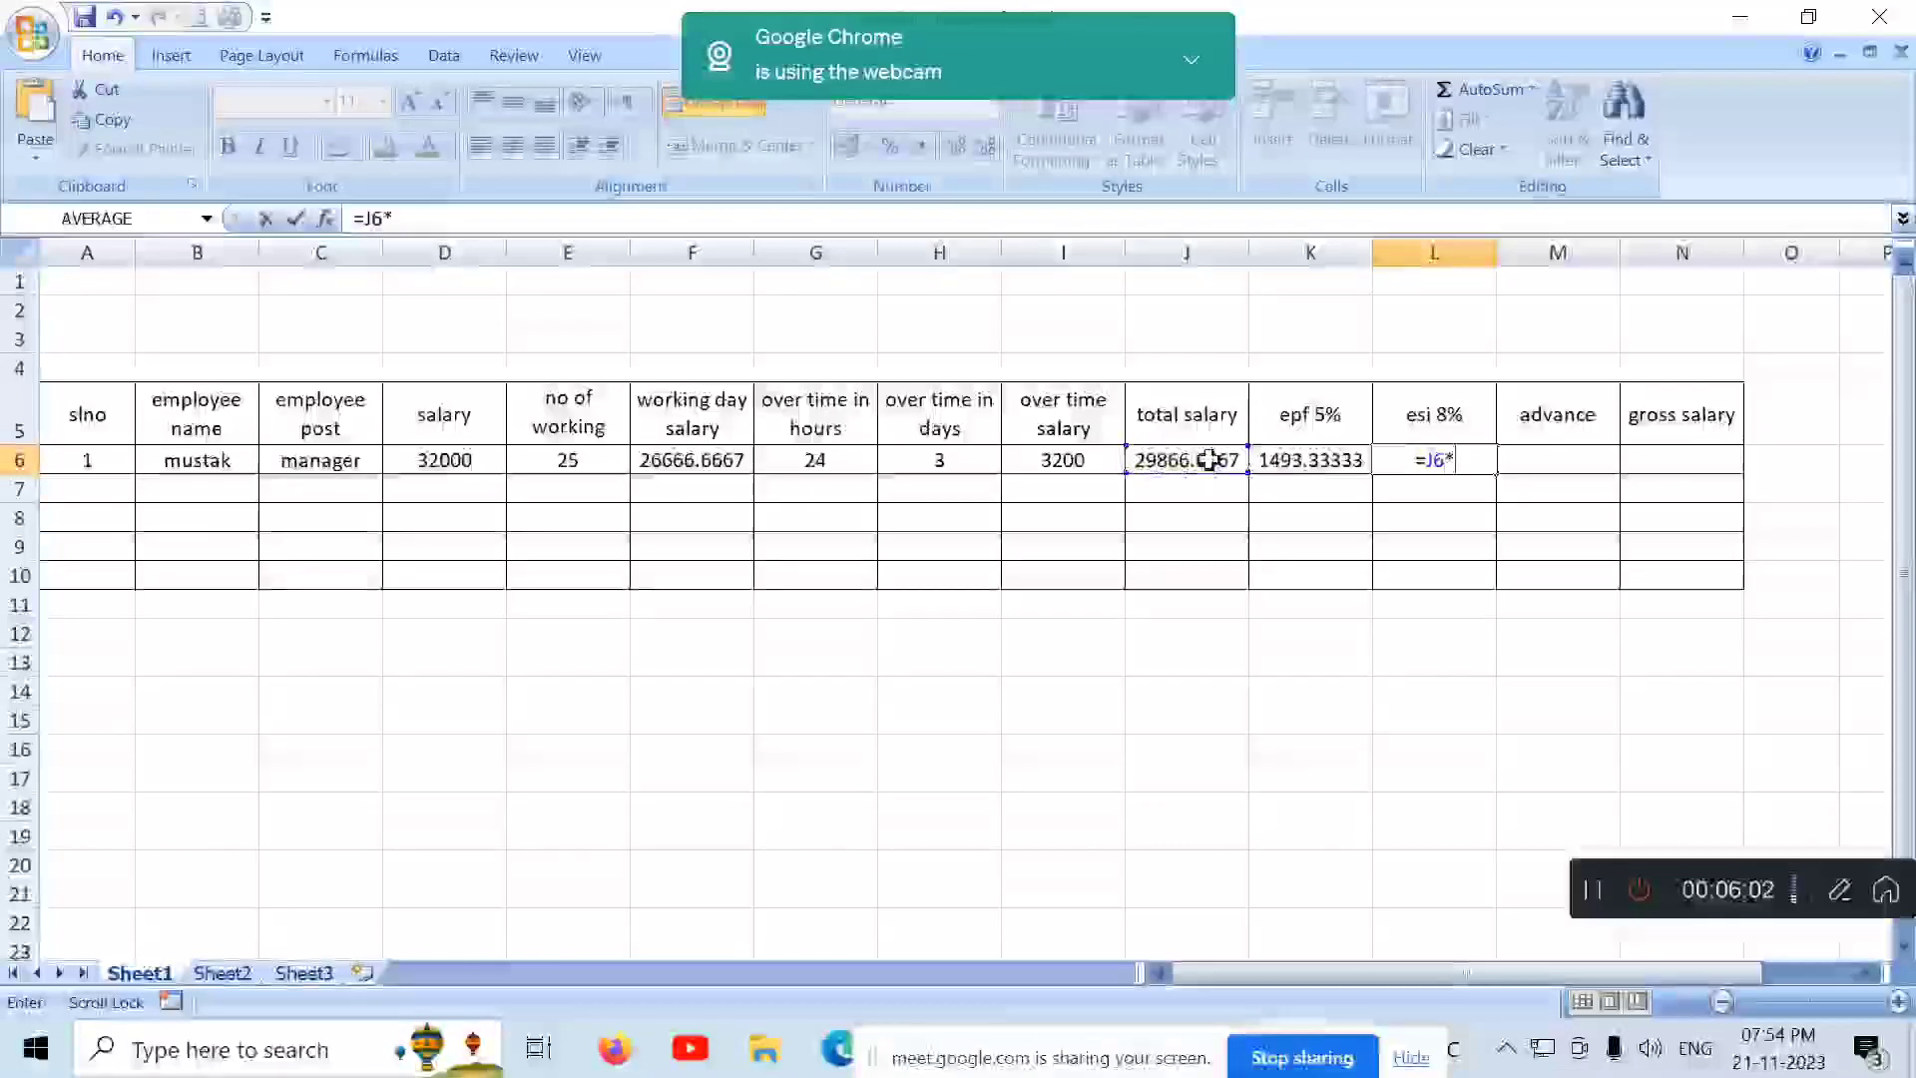
pyautogui.write('8')
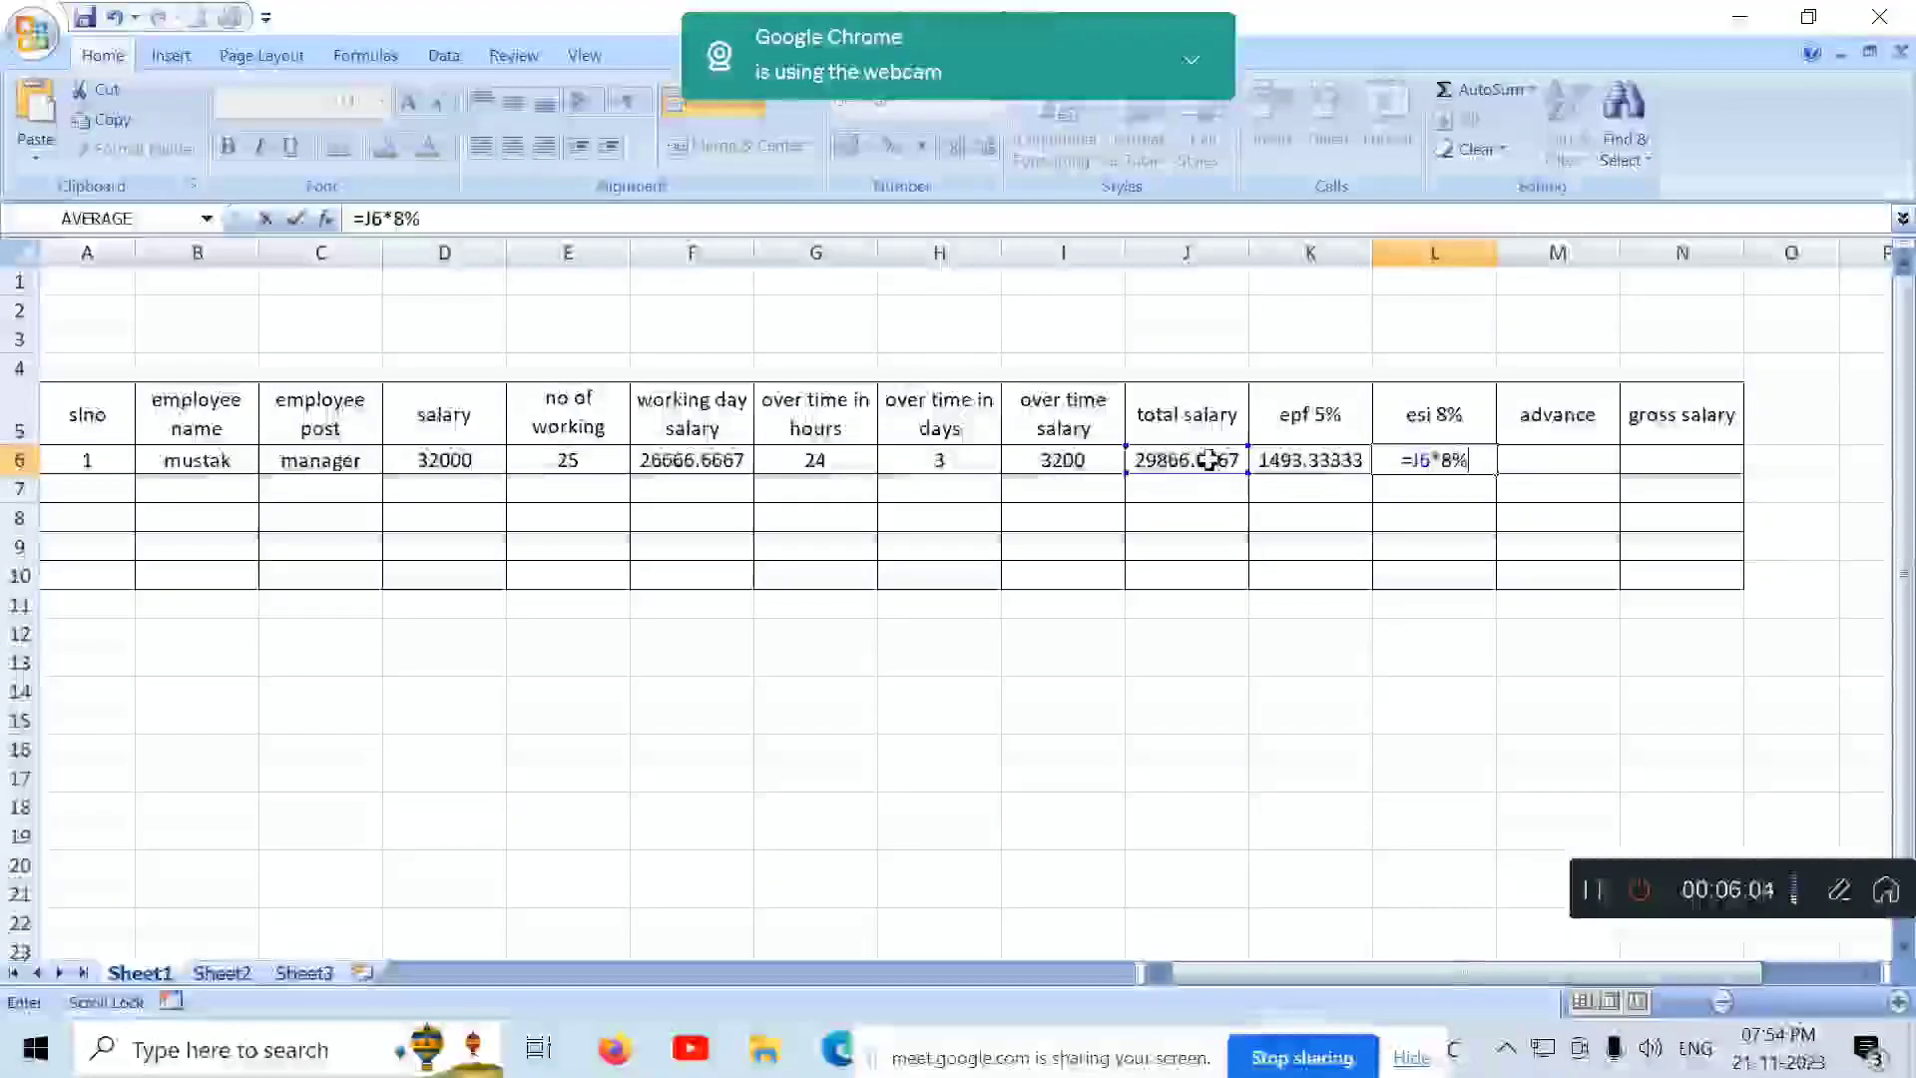
pyautogui.press('Tab')
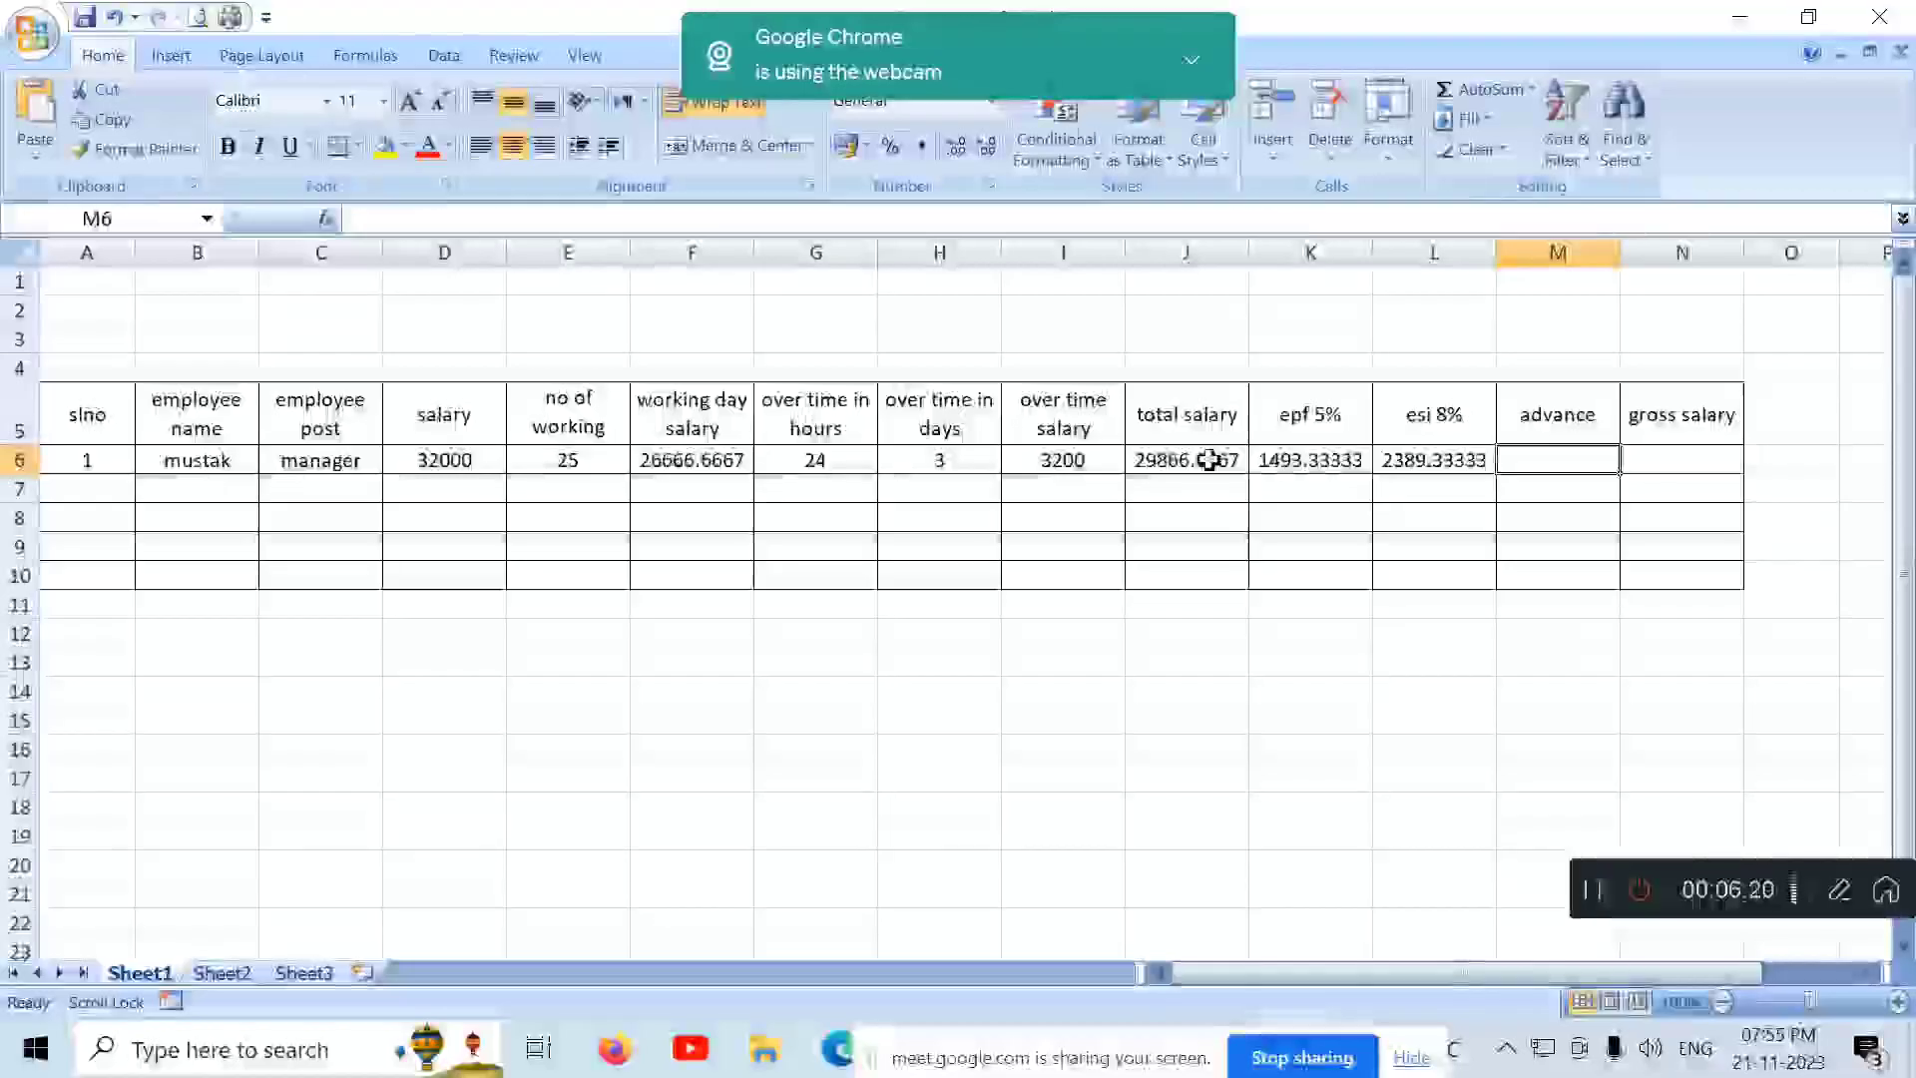
# Step: Enter an advance of 3000 in M6 and calculate the gross salary in N6 with =J6-K6-L6-M6
pyautogui.write('3000')
pyautogui.press('Tab')
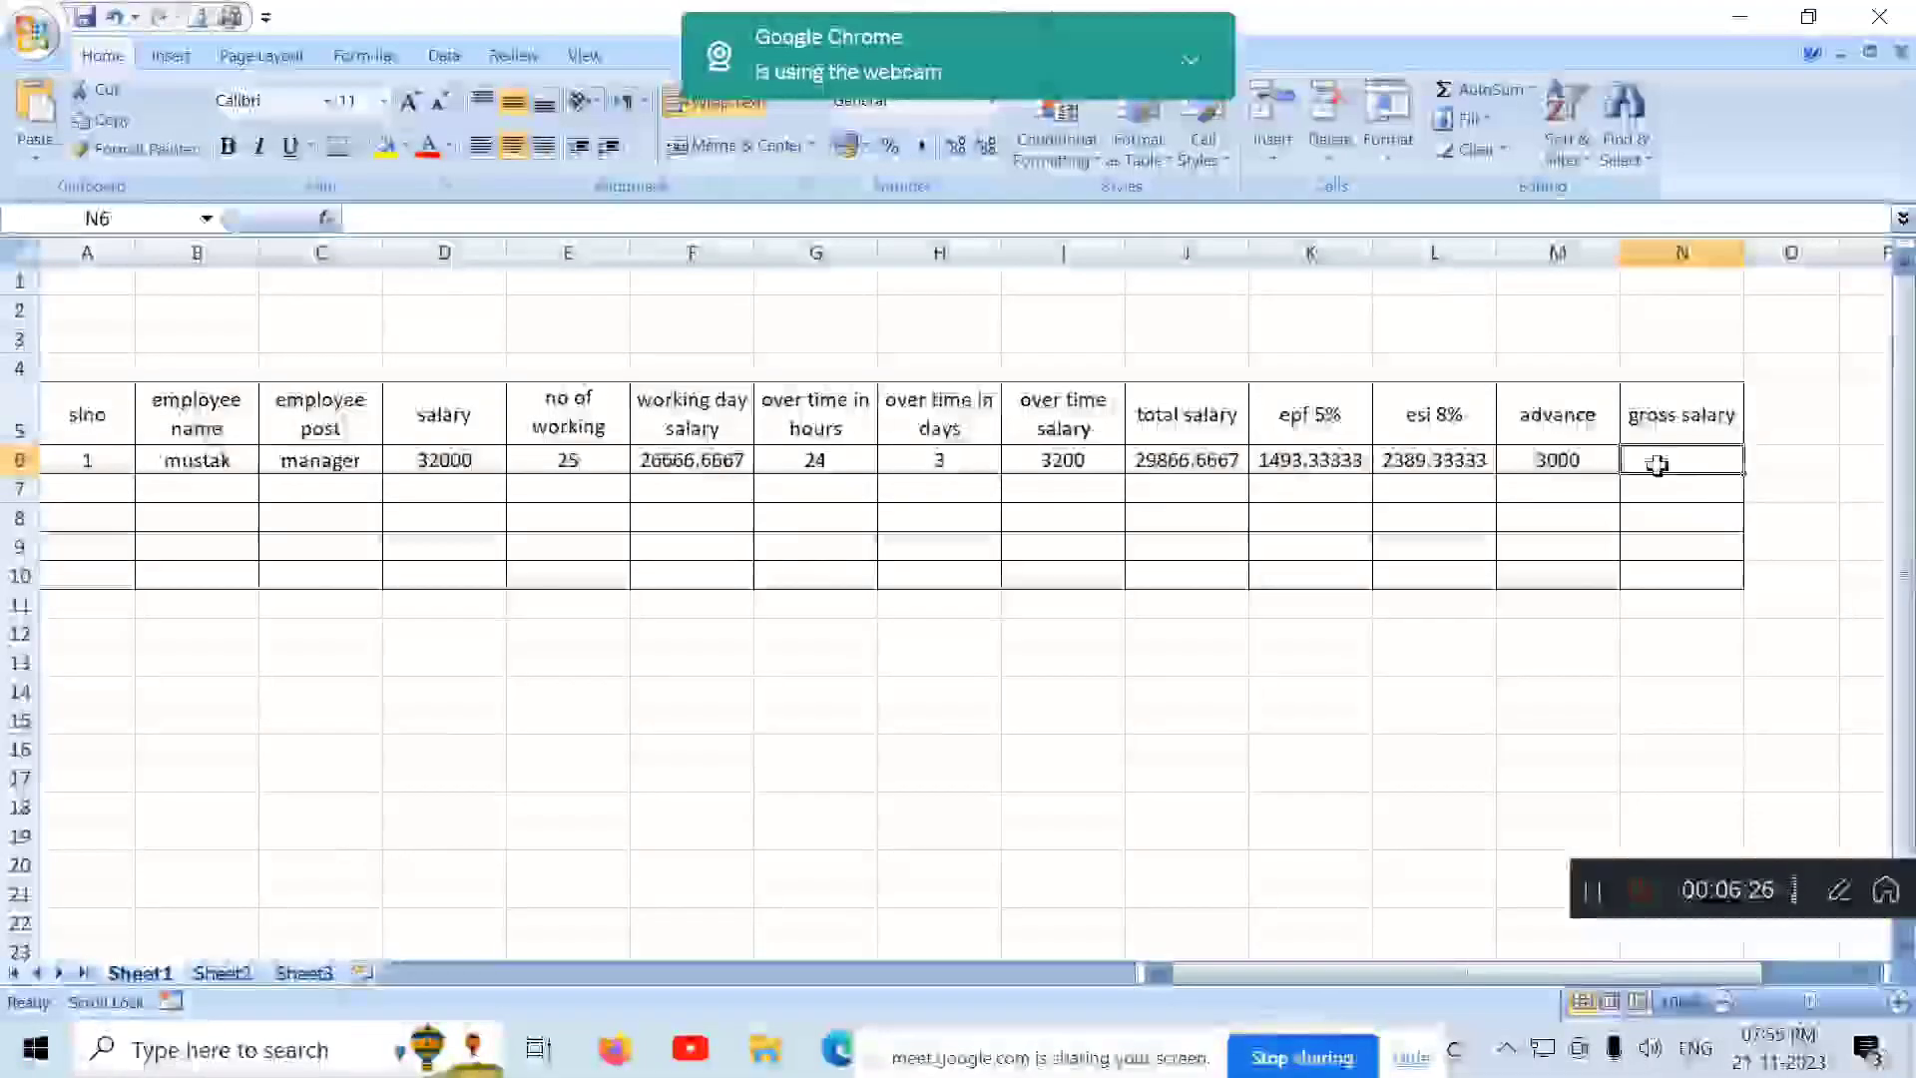
pyautogui.write('=')
pyautogui.click(1224, 458)
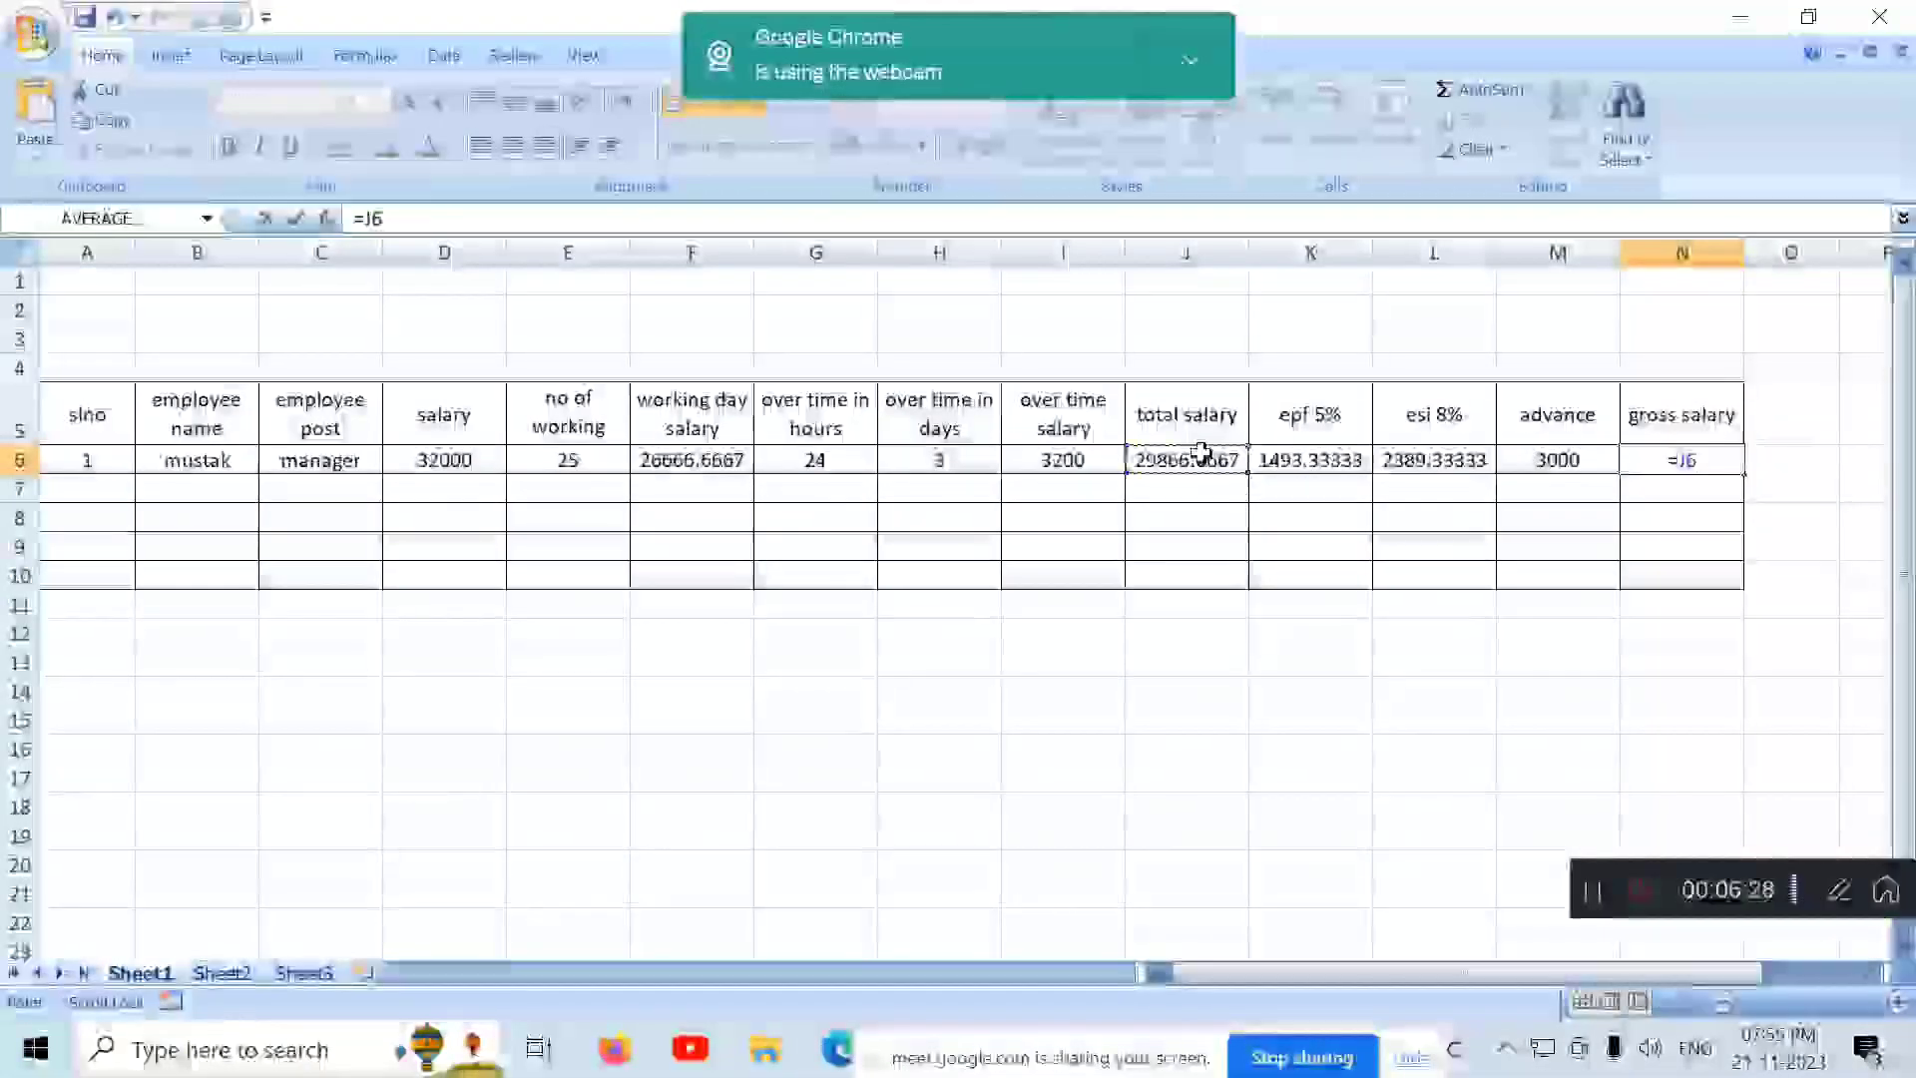
pyautogui.write('-')
pyautogui.click(1310, 464)
pyautogui.write('-')
pyautogui.click(1457, 462)
pyautogui.write('-')
pyautogui.click(1562, 459)
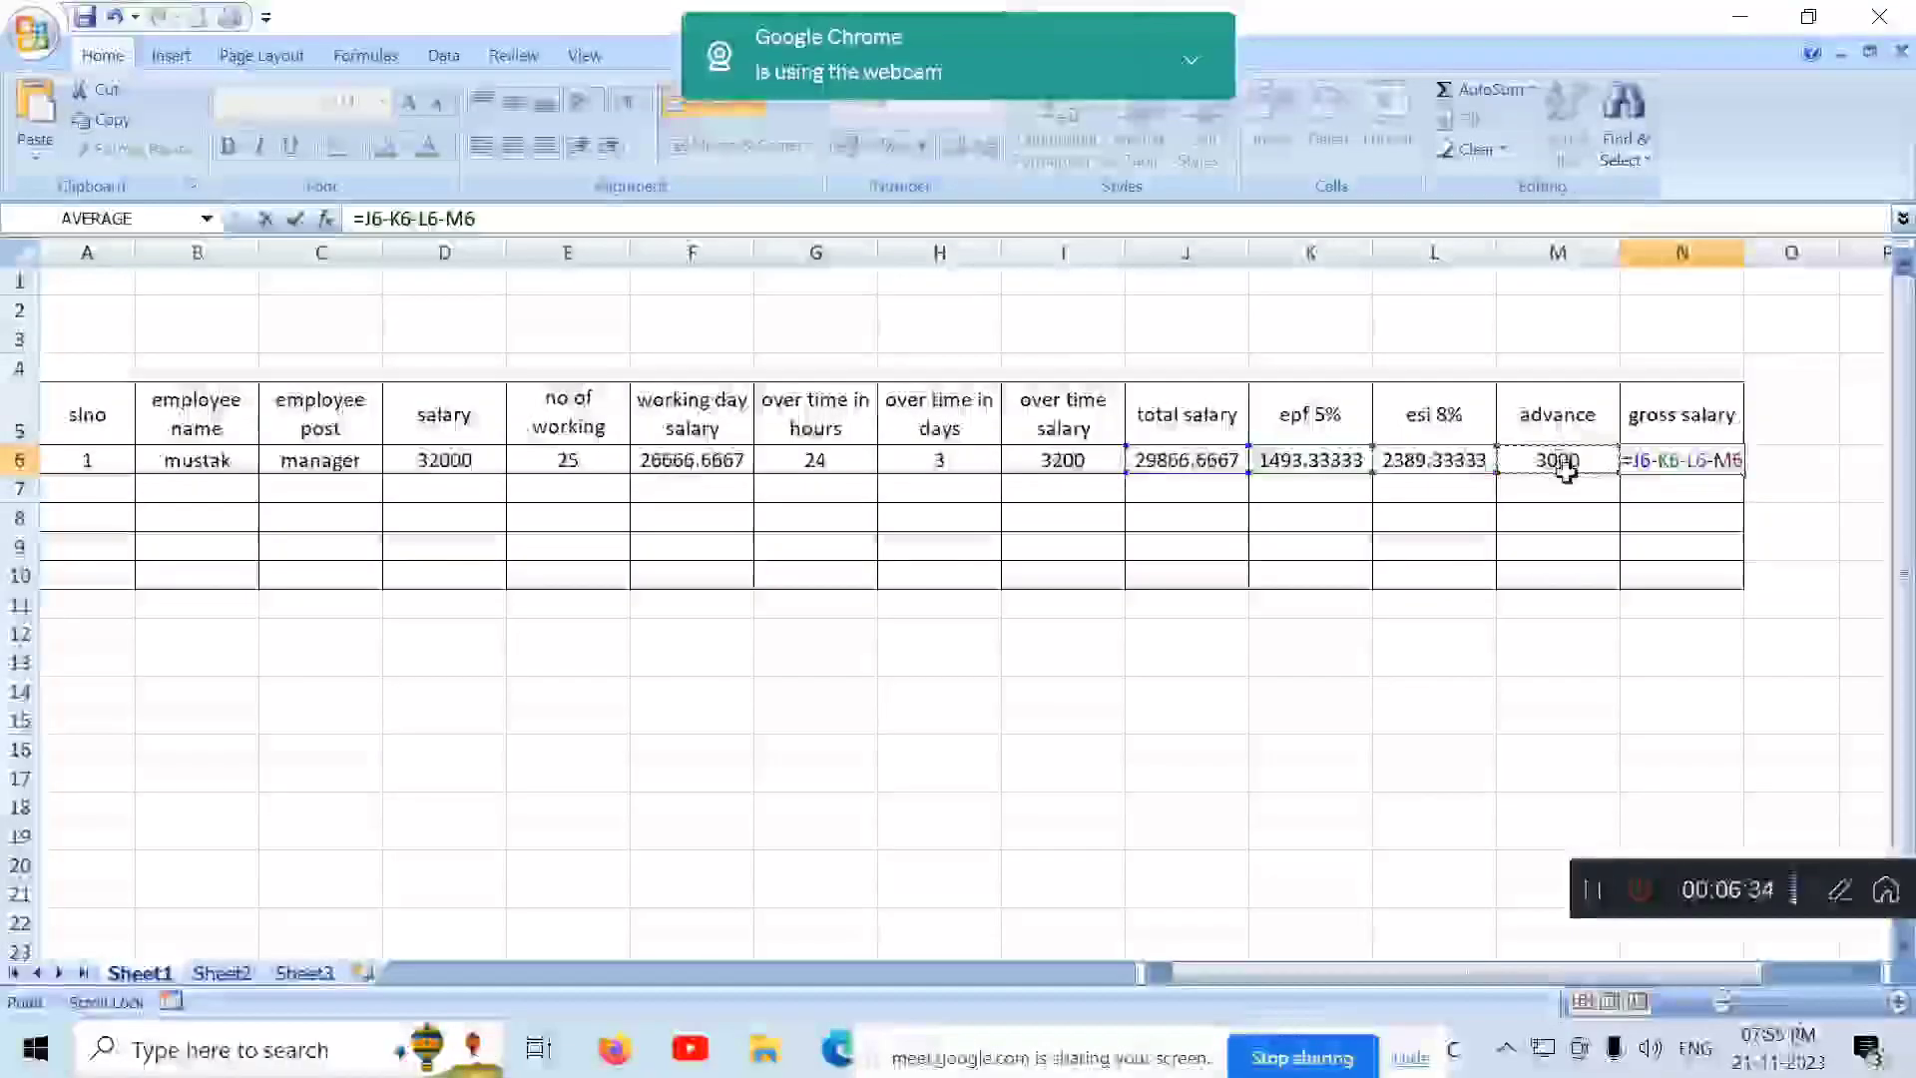
pyautogui.press('Tab')
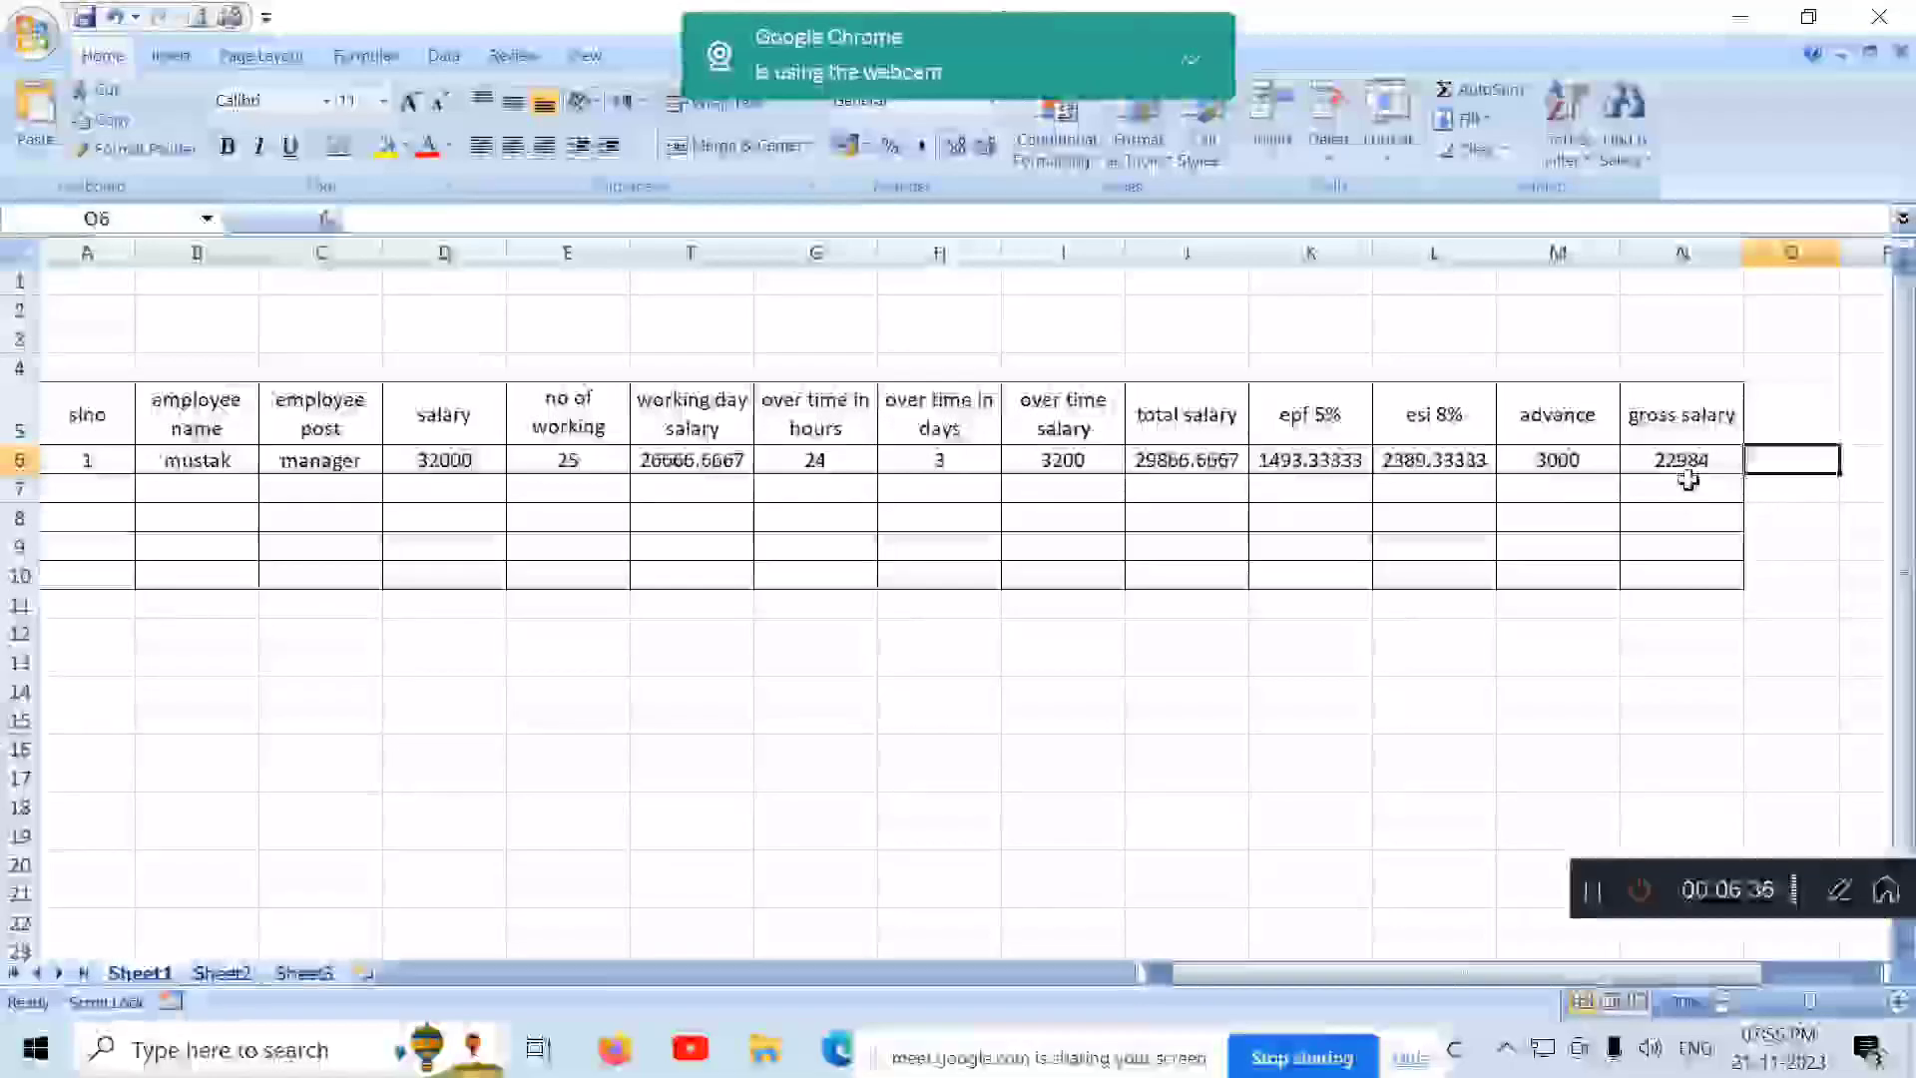
# Step: Fill in row 7 with serial number 2, the employee's name, post ceo, salary 68000 and 27 working days
pyautogui.click(72, 494)
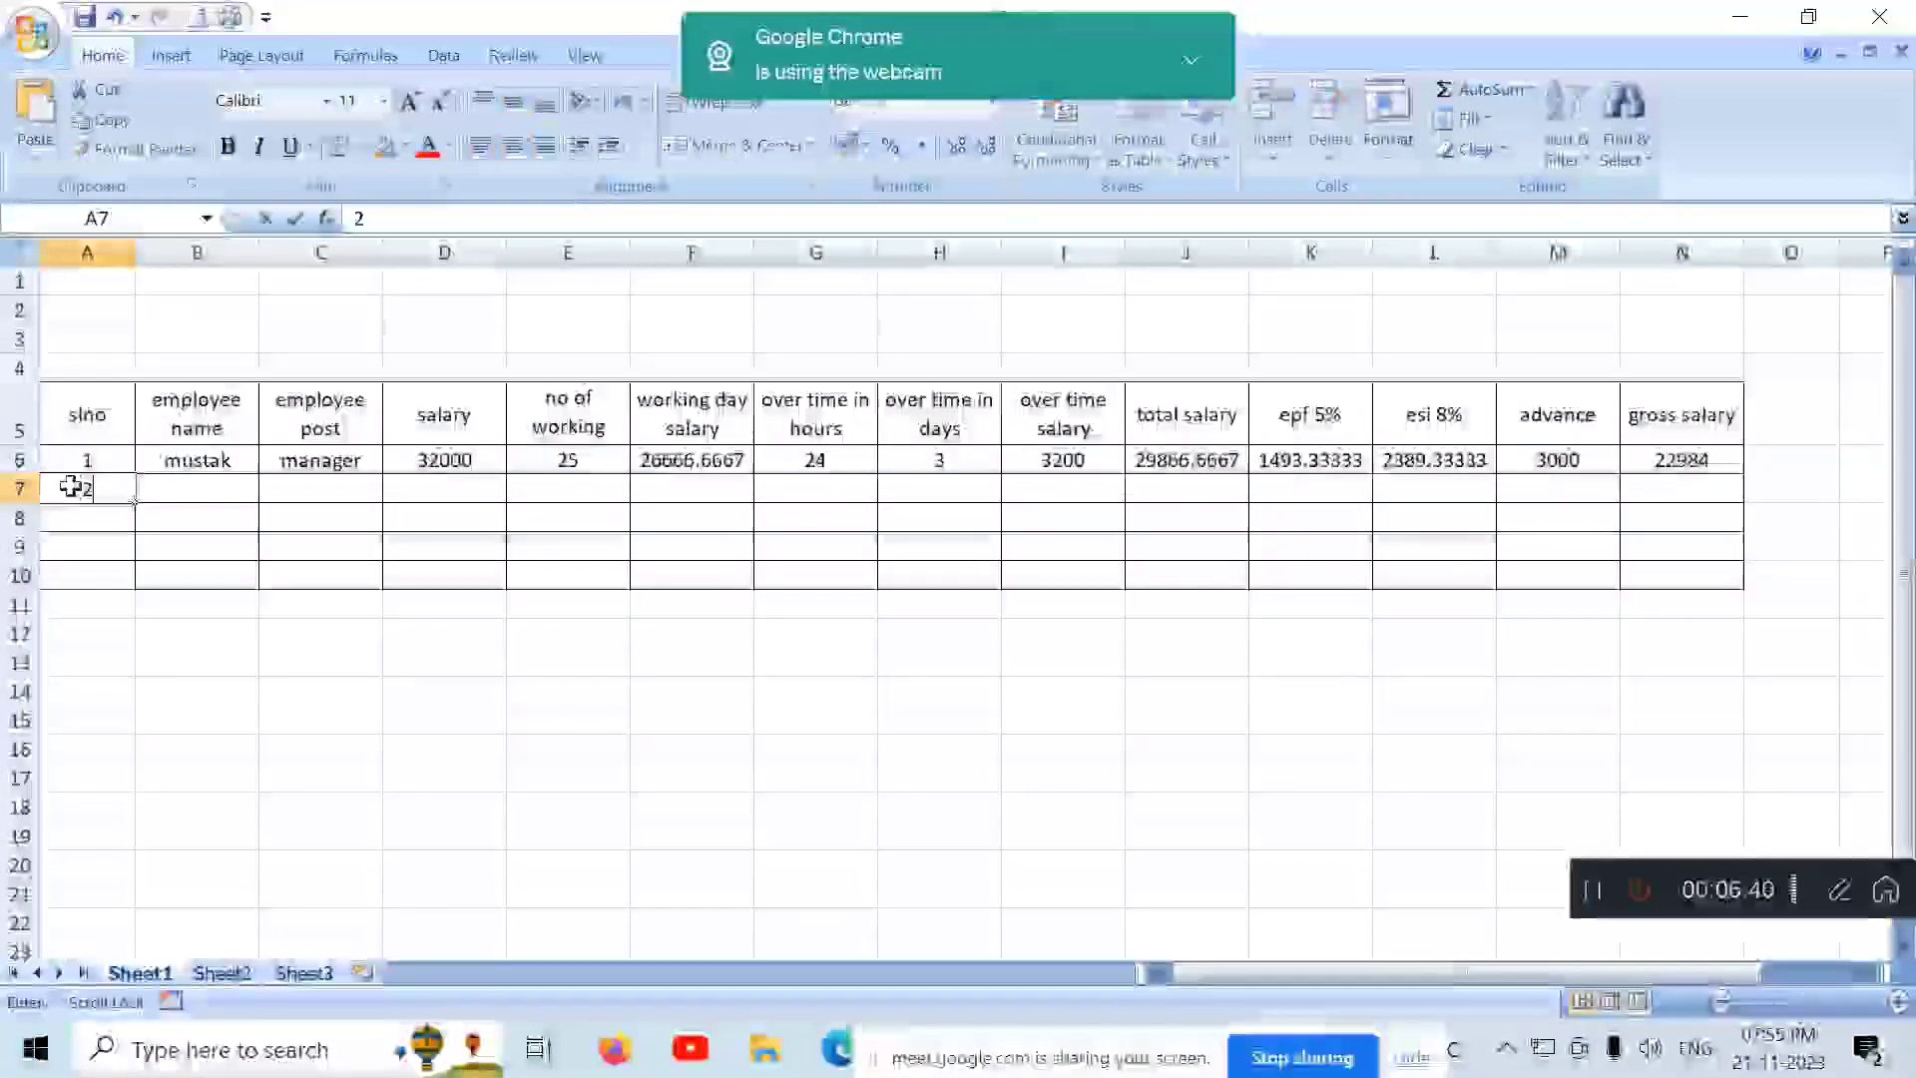
pyautogui.press('Tab')
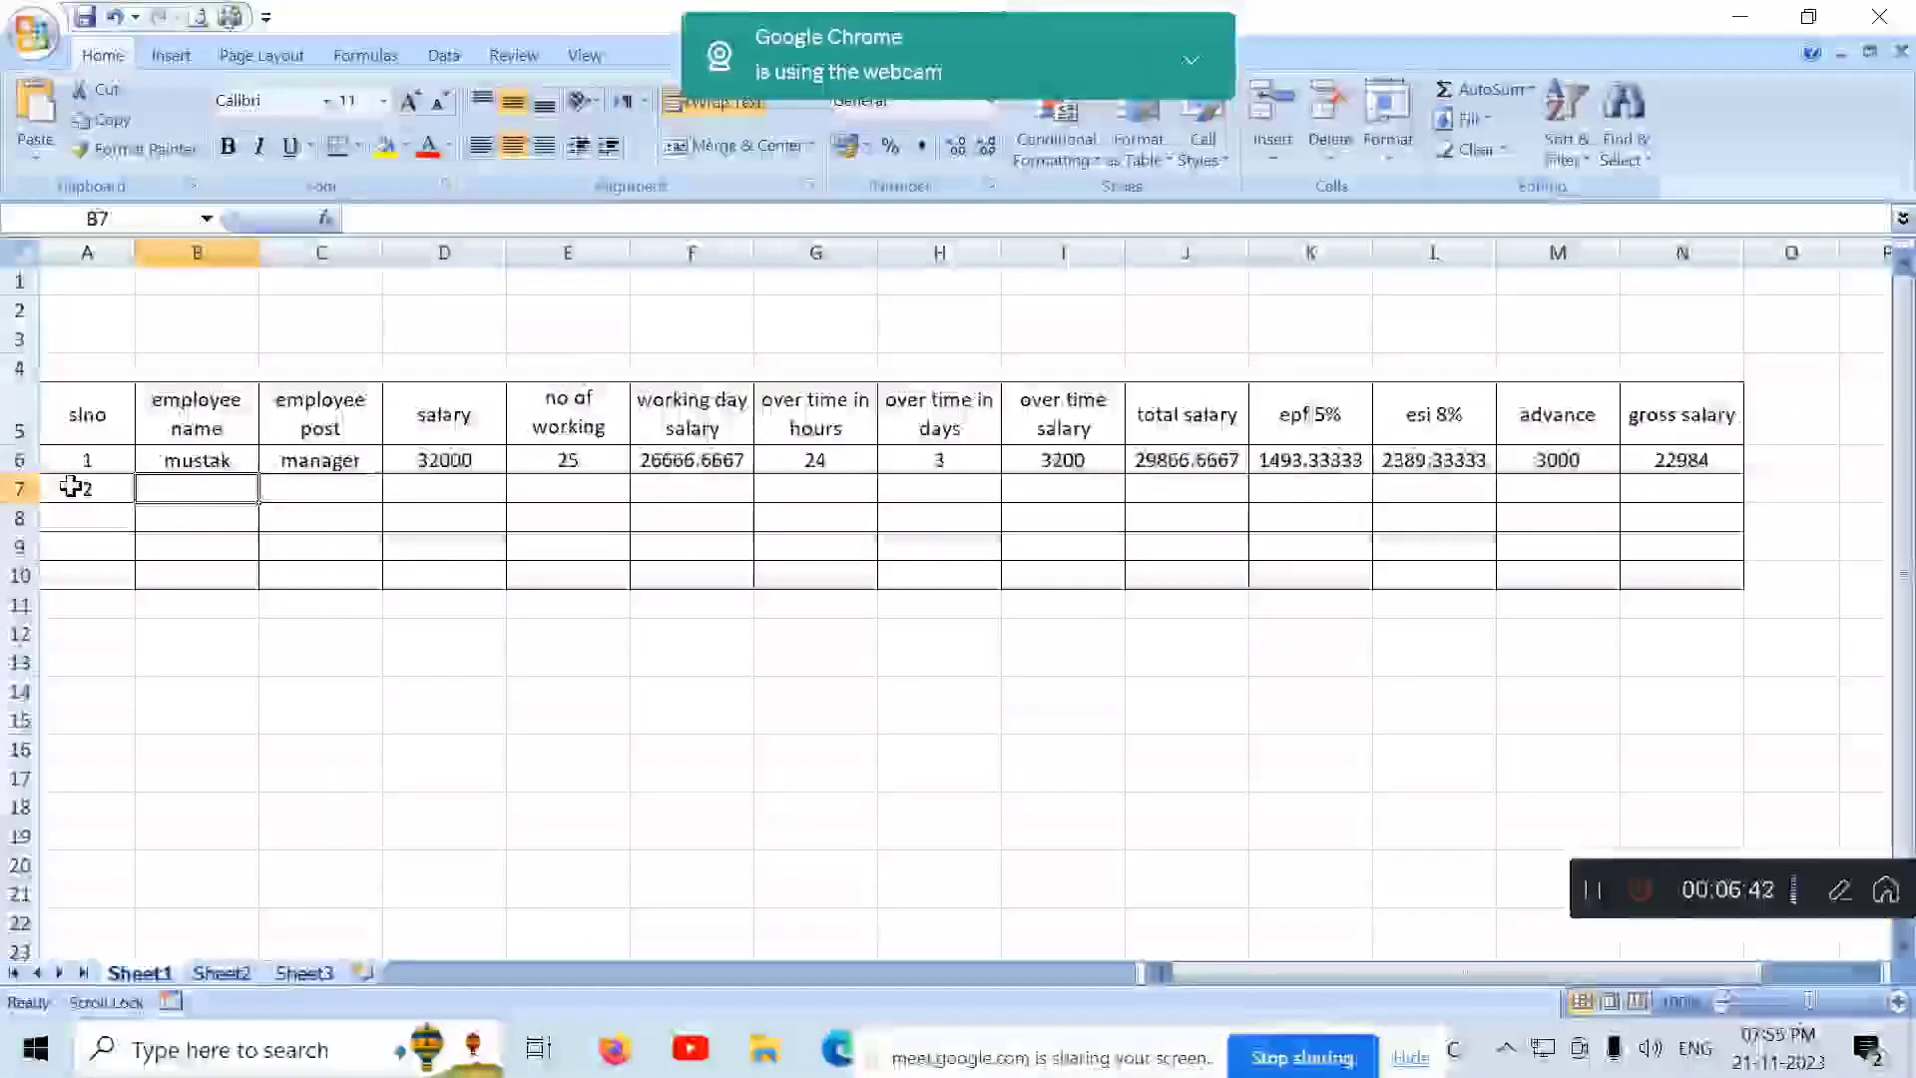
pyautogui.write('usman')
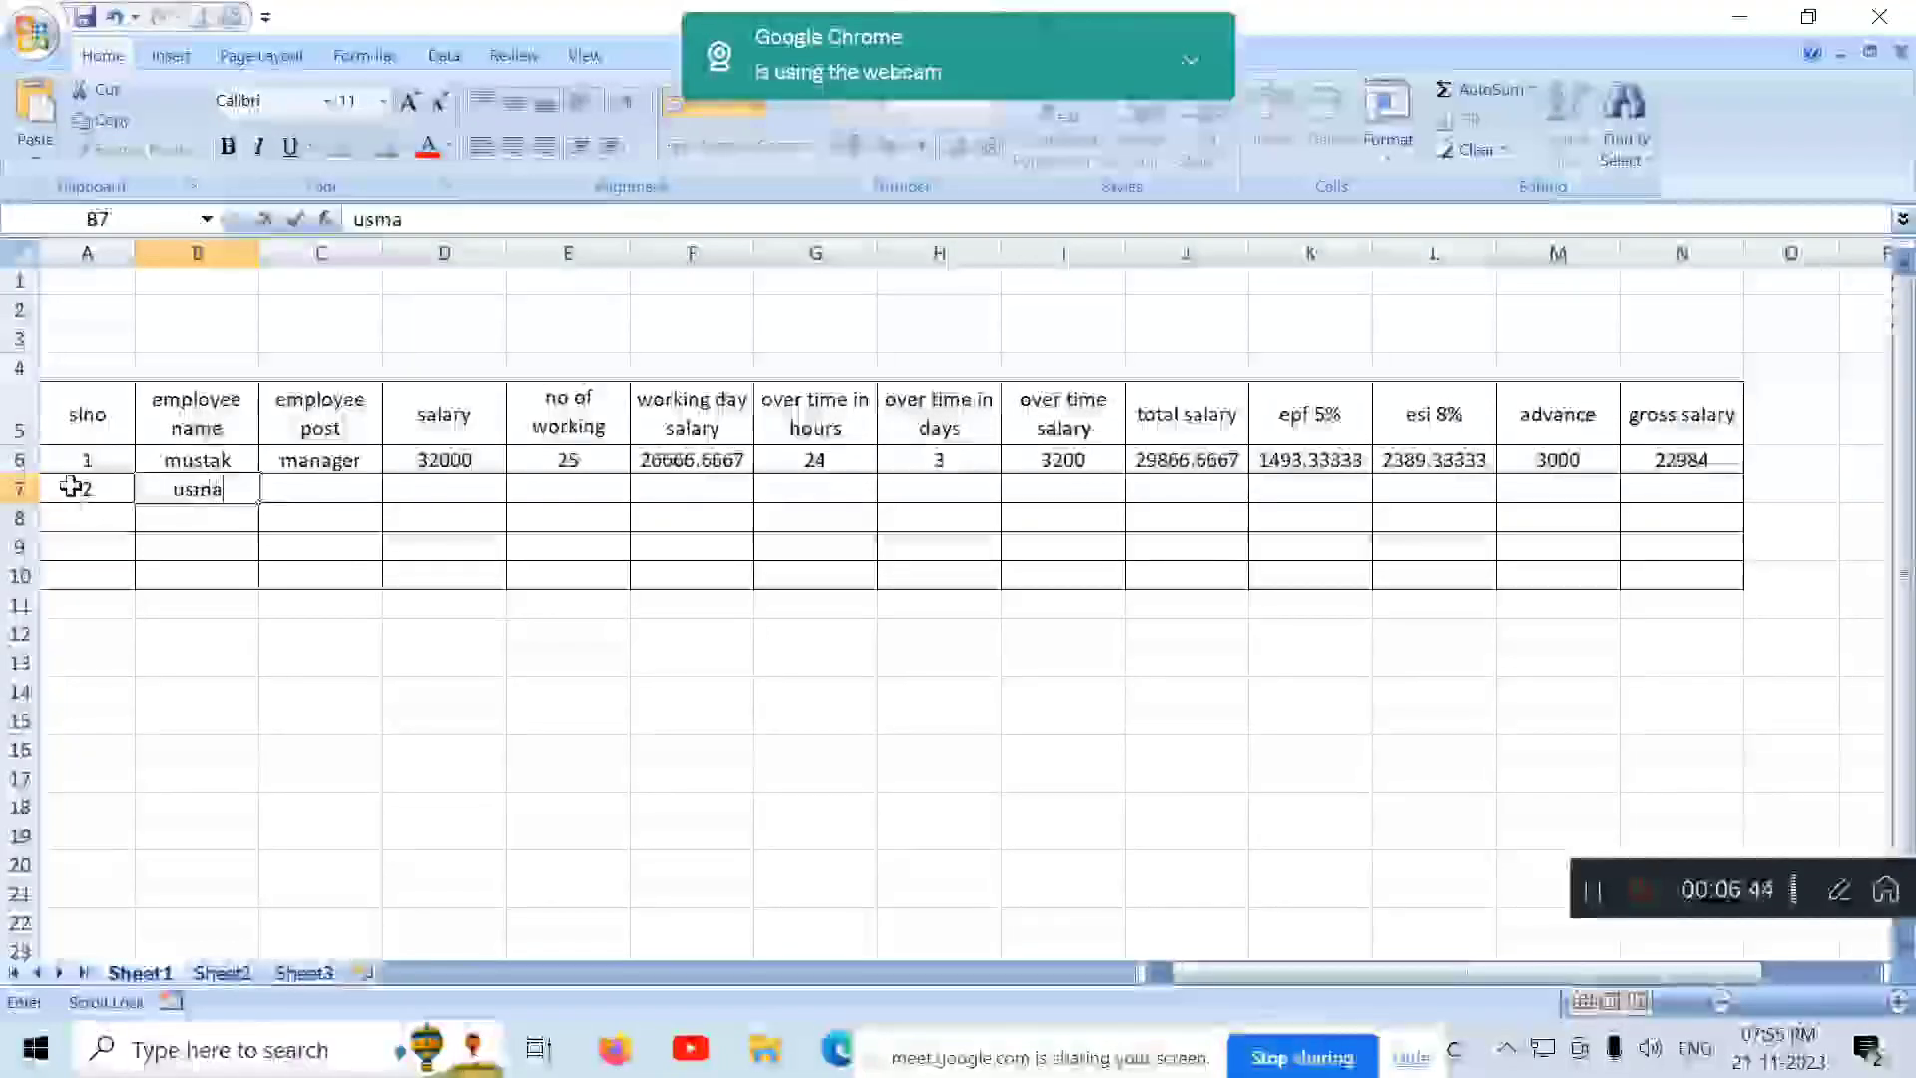
pyautogui.press('Tab')
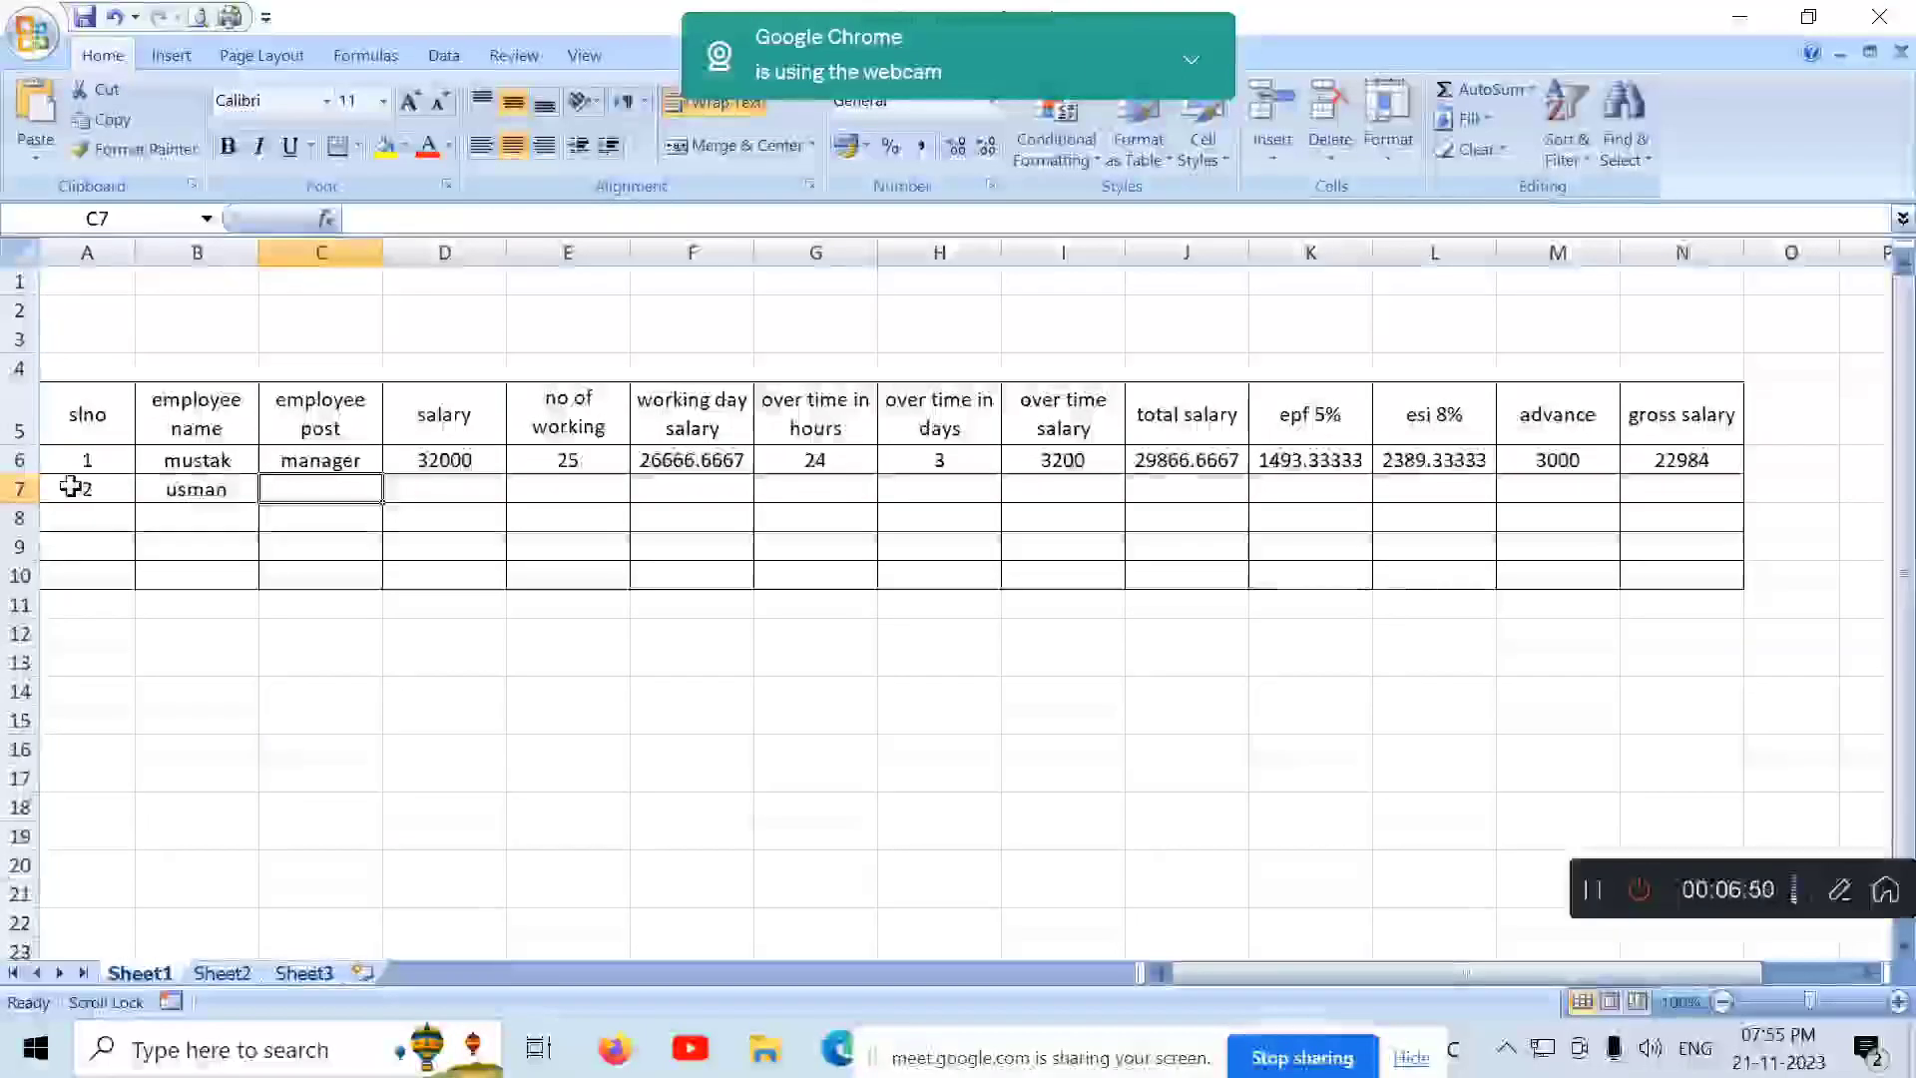
pyautogui.write('ceo')
pyautogui.press('Tab')
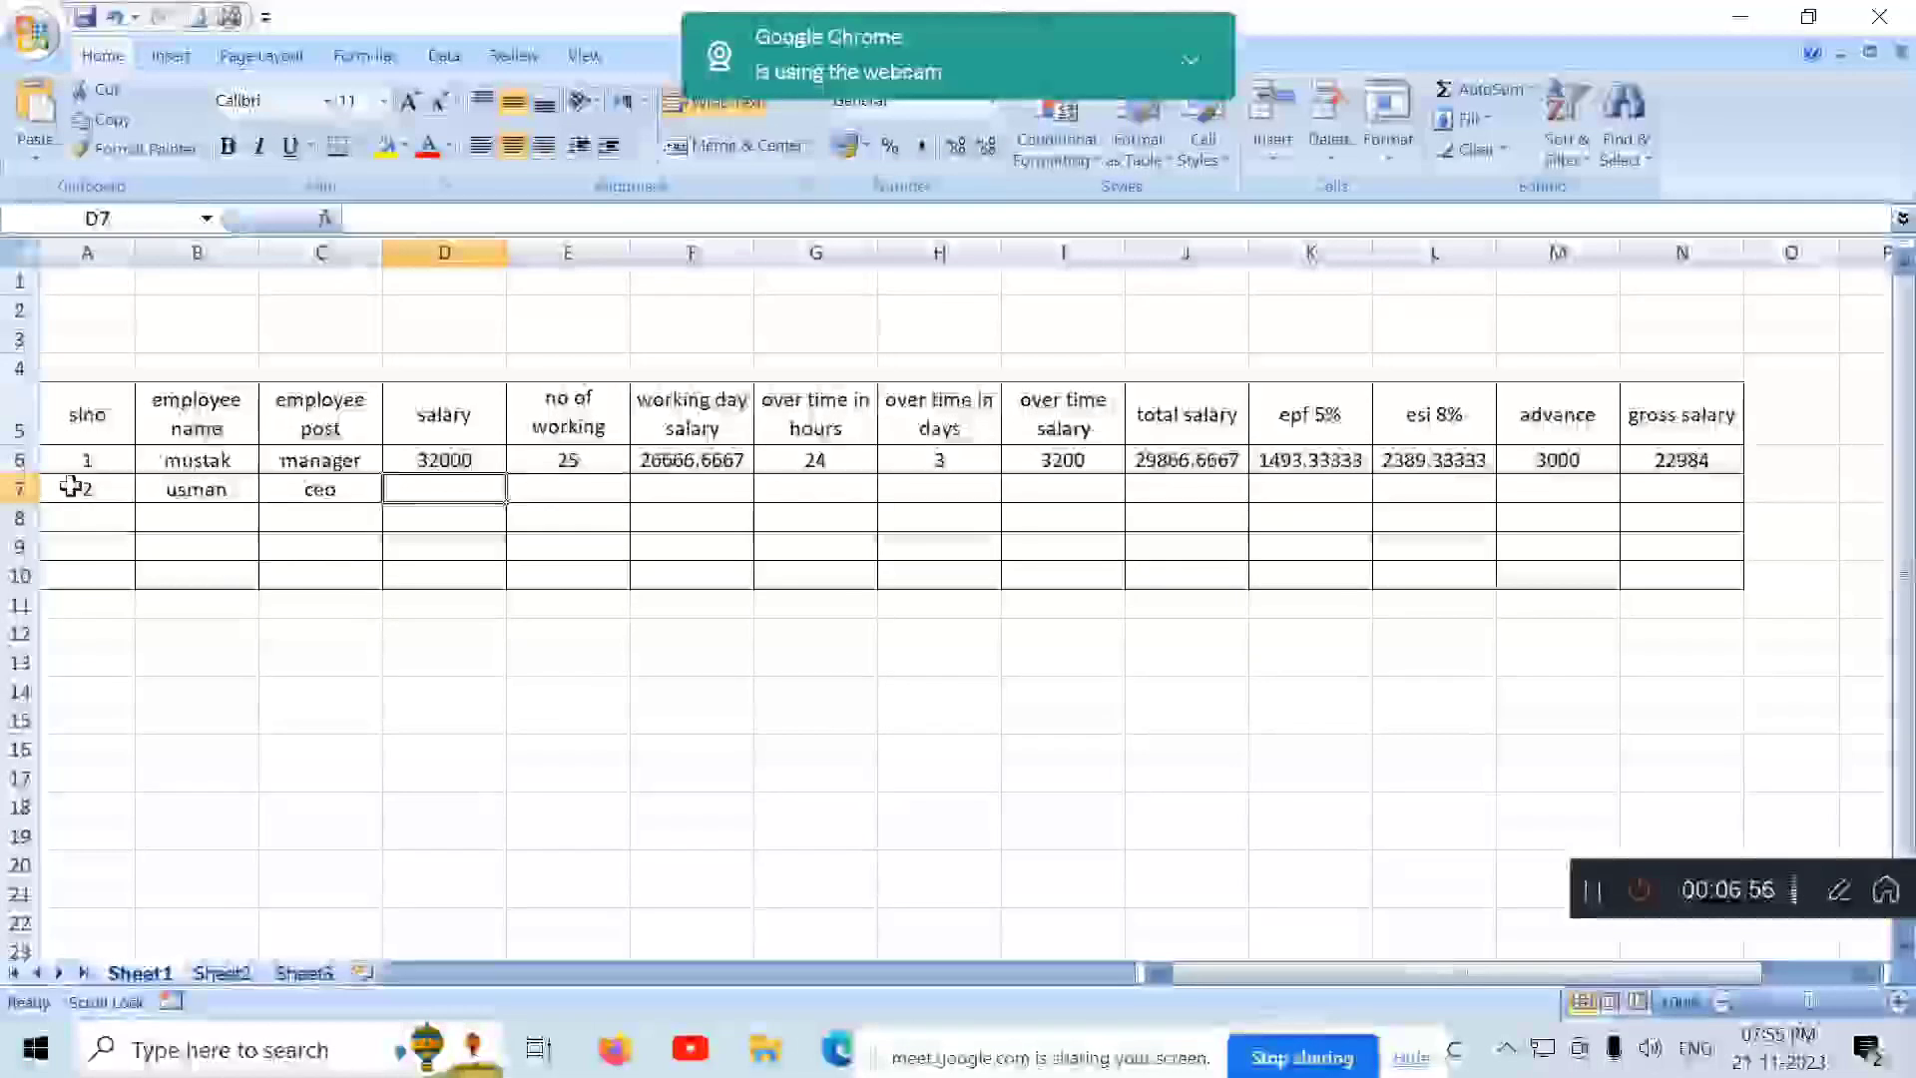
pyautogui.write('68000')
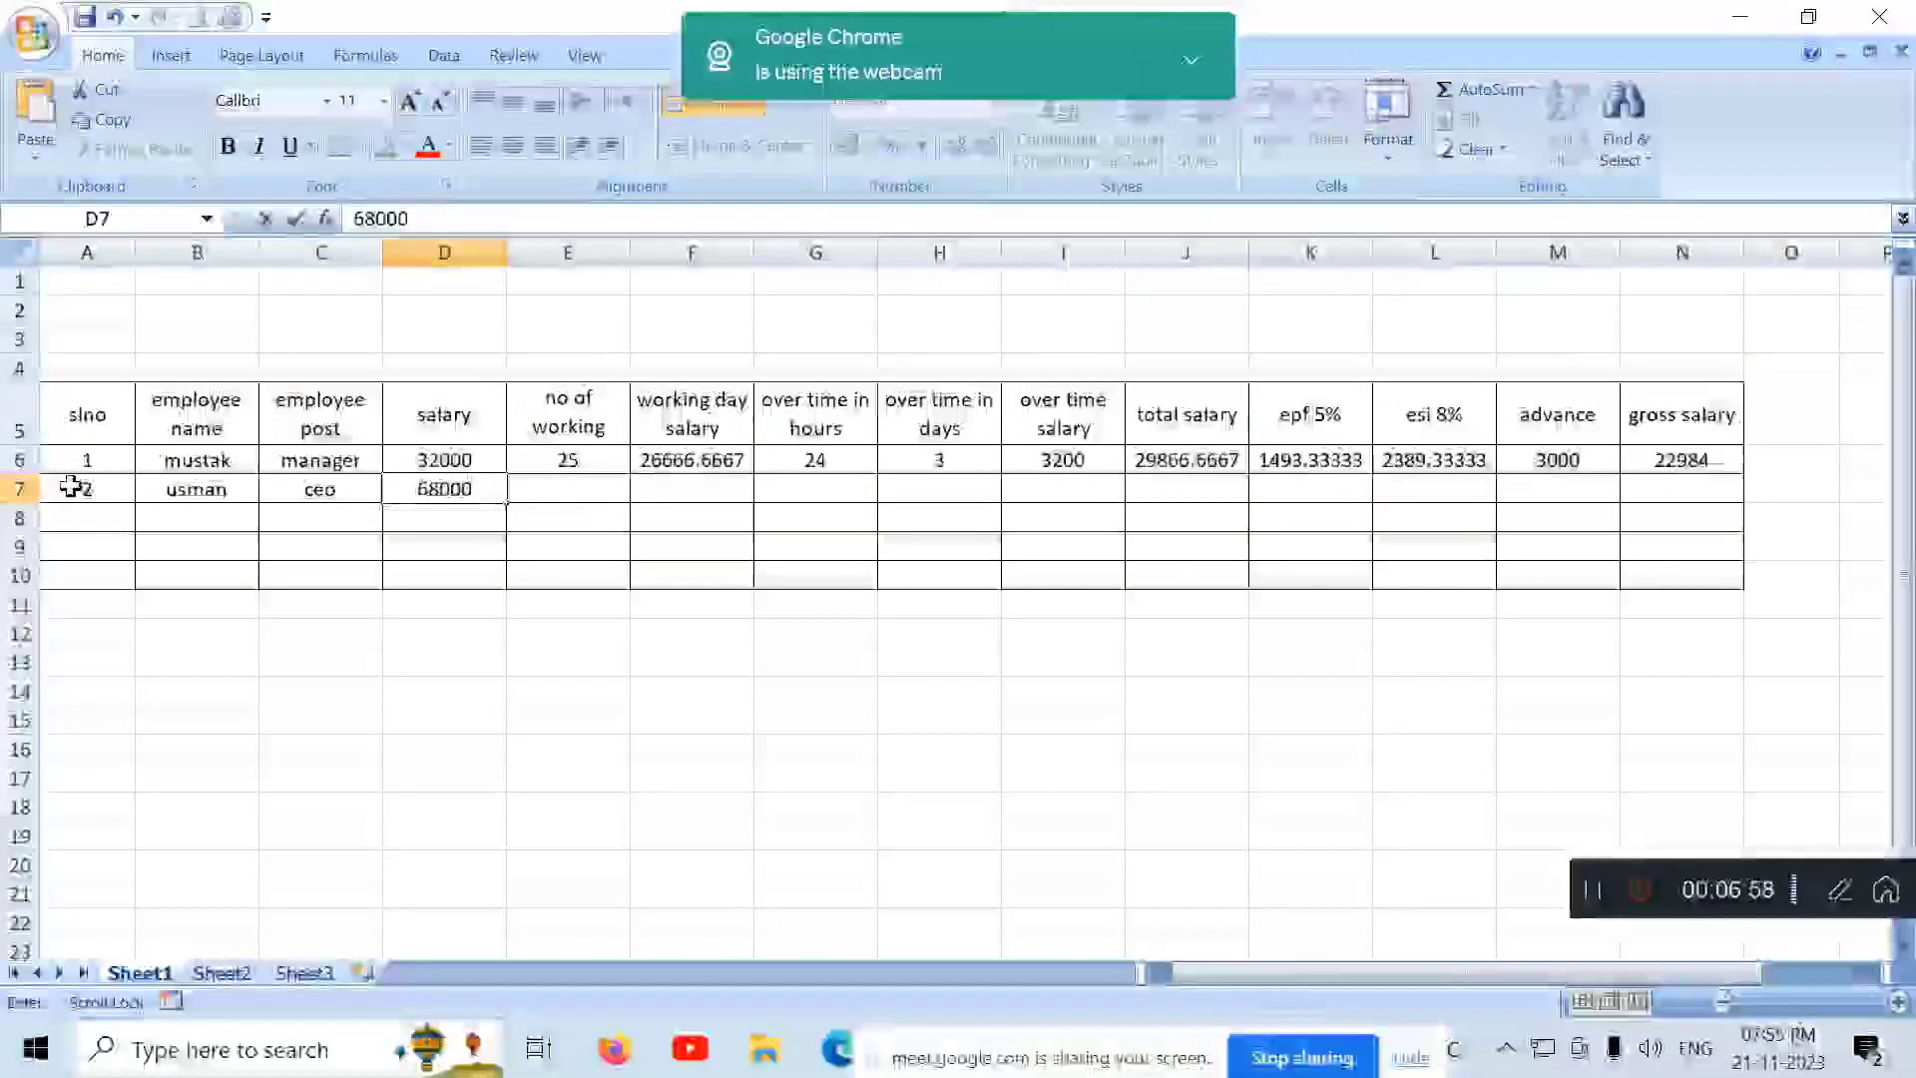
pyautogui.press('Tab')
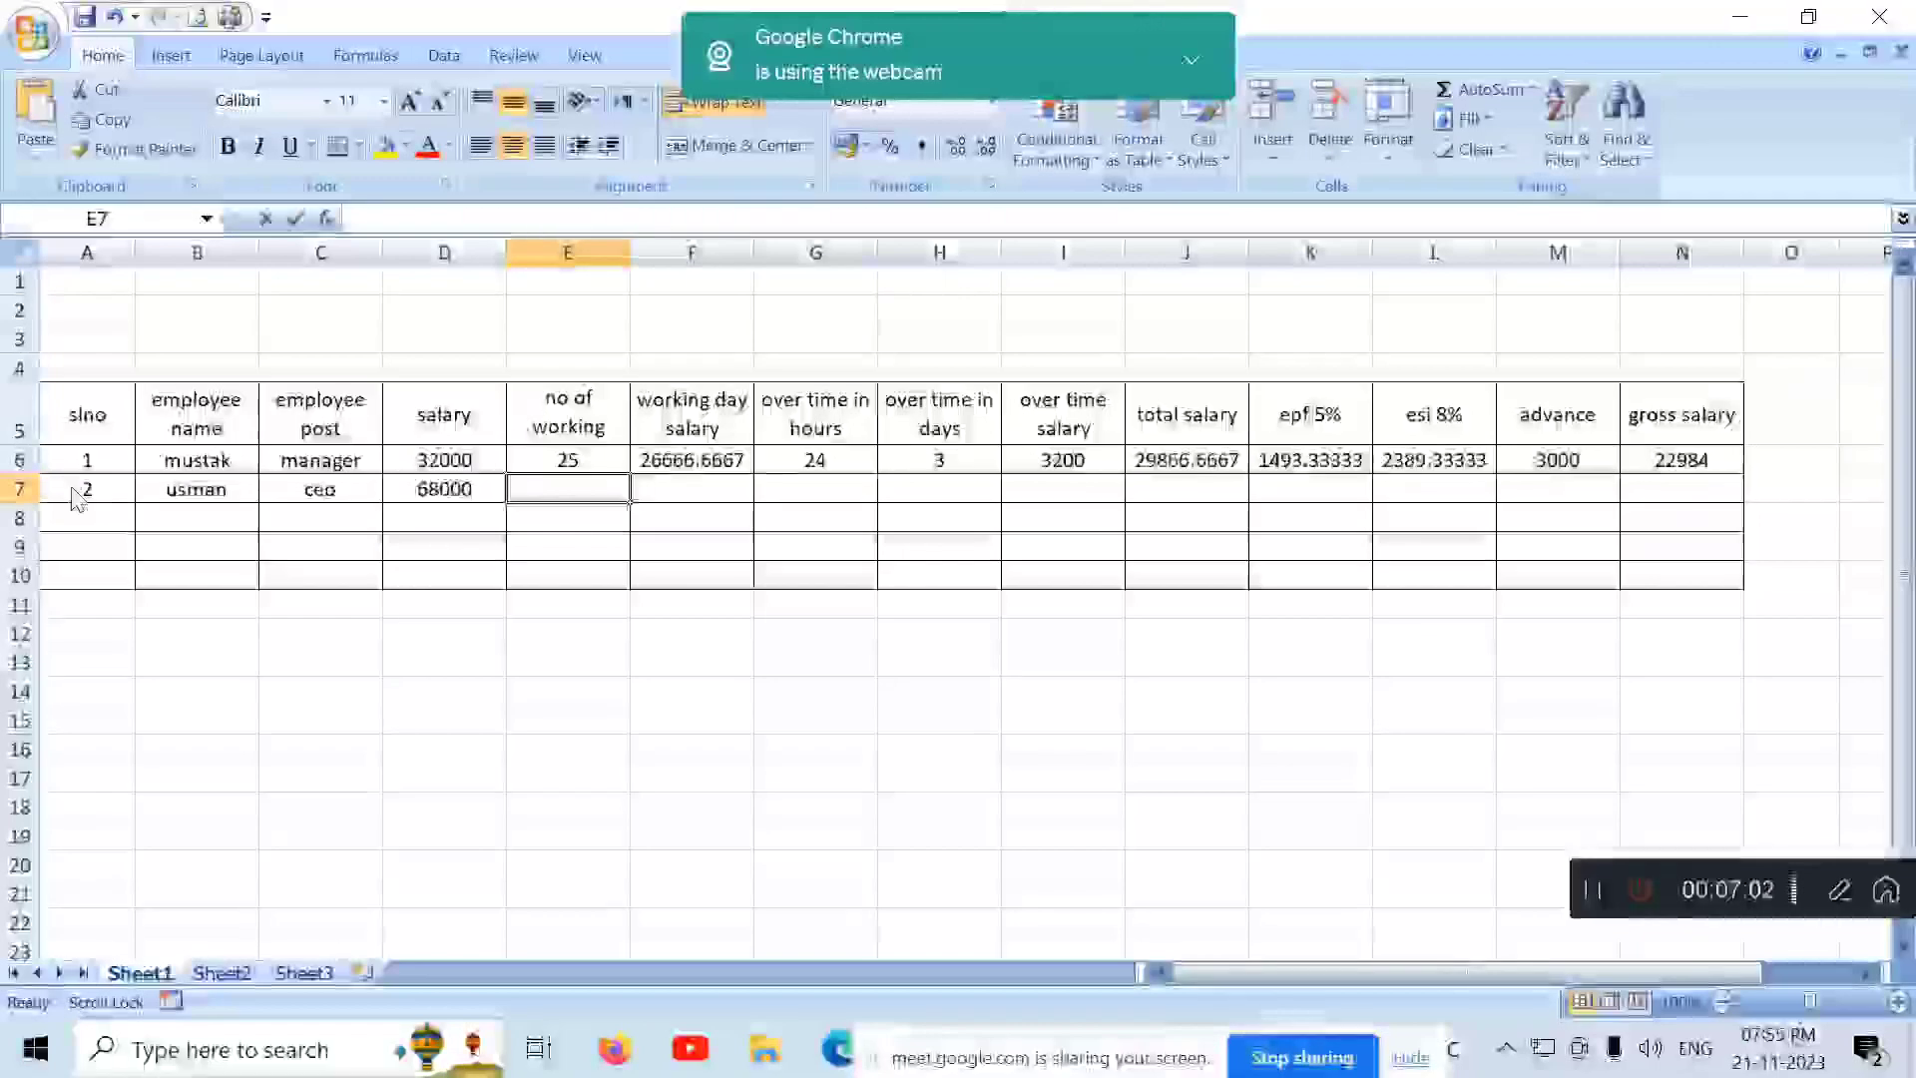
pyautogui.write('274')
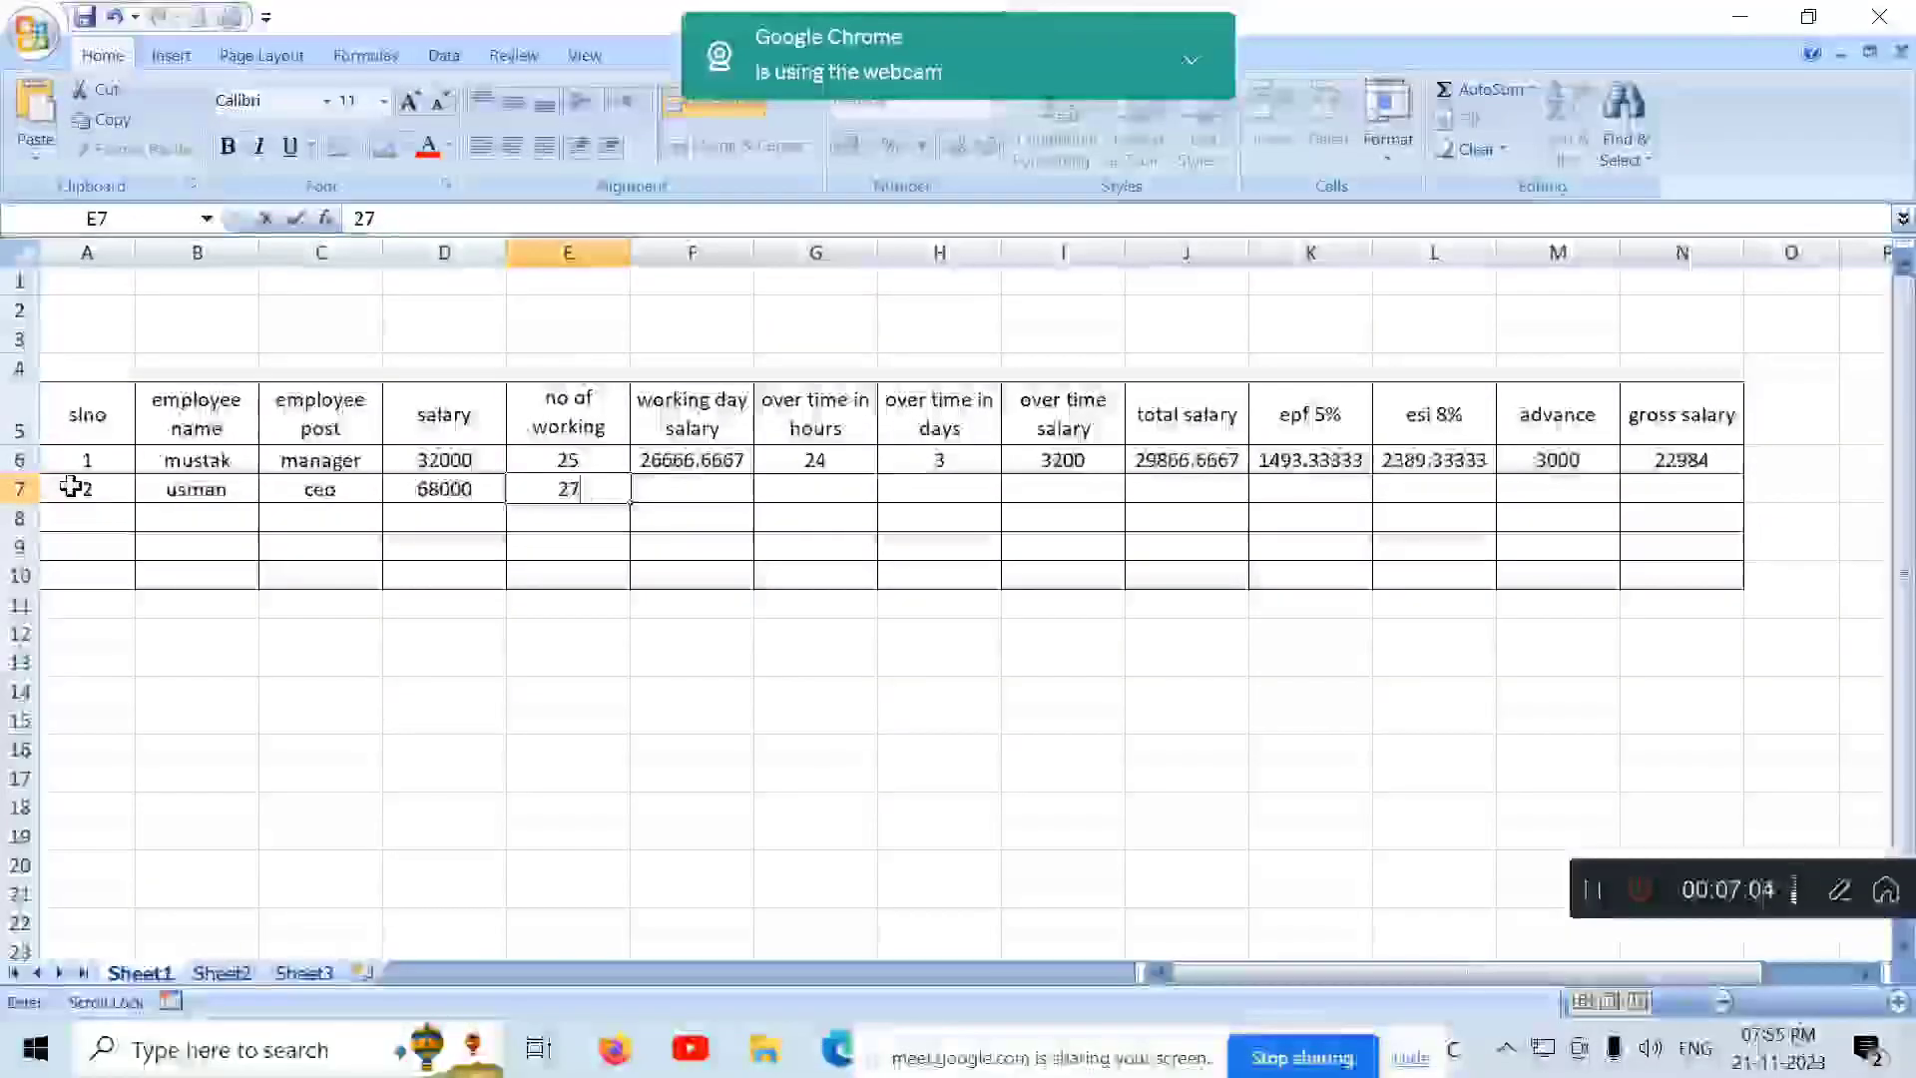
pyautogui.press('Tab')
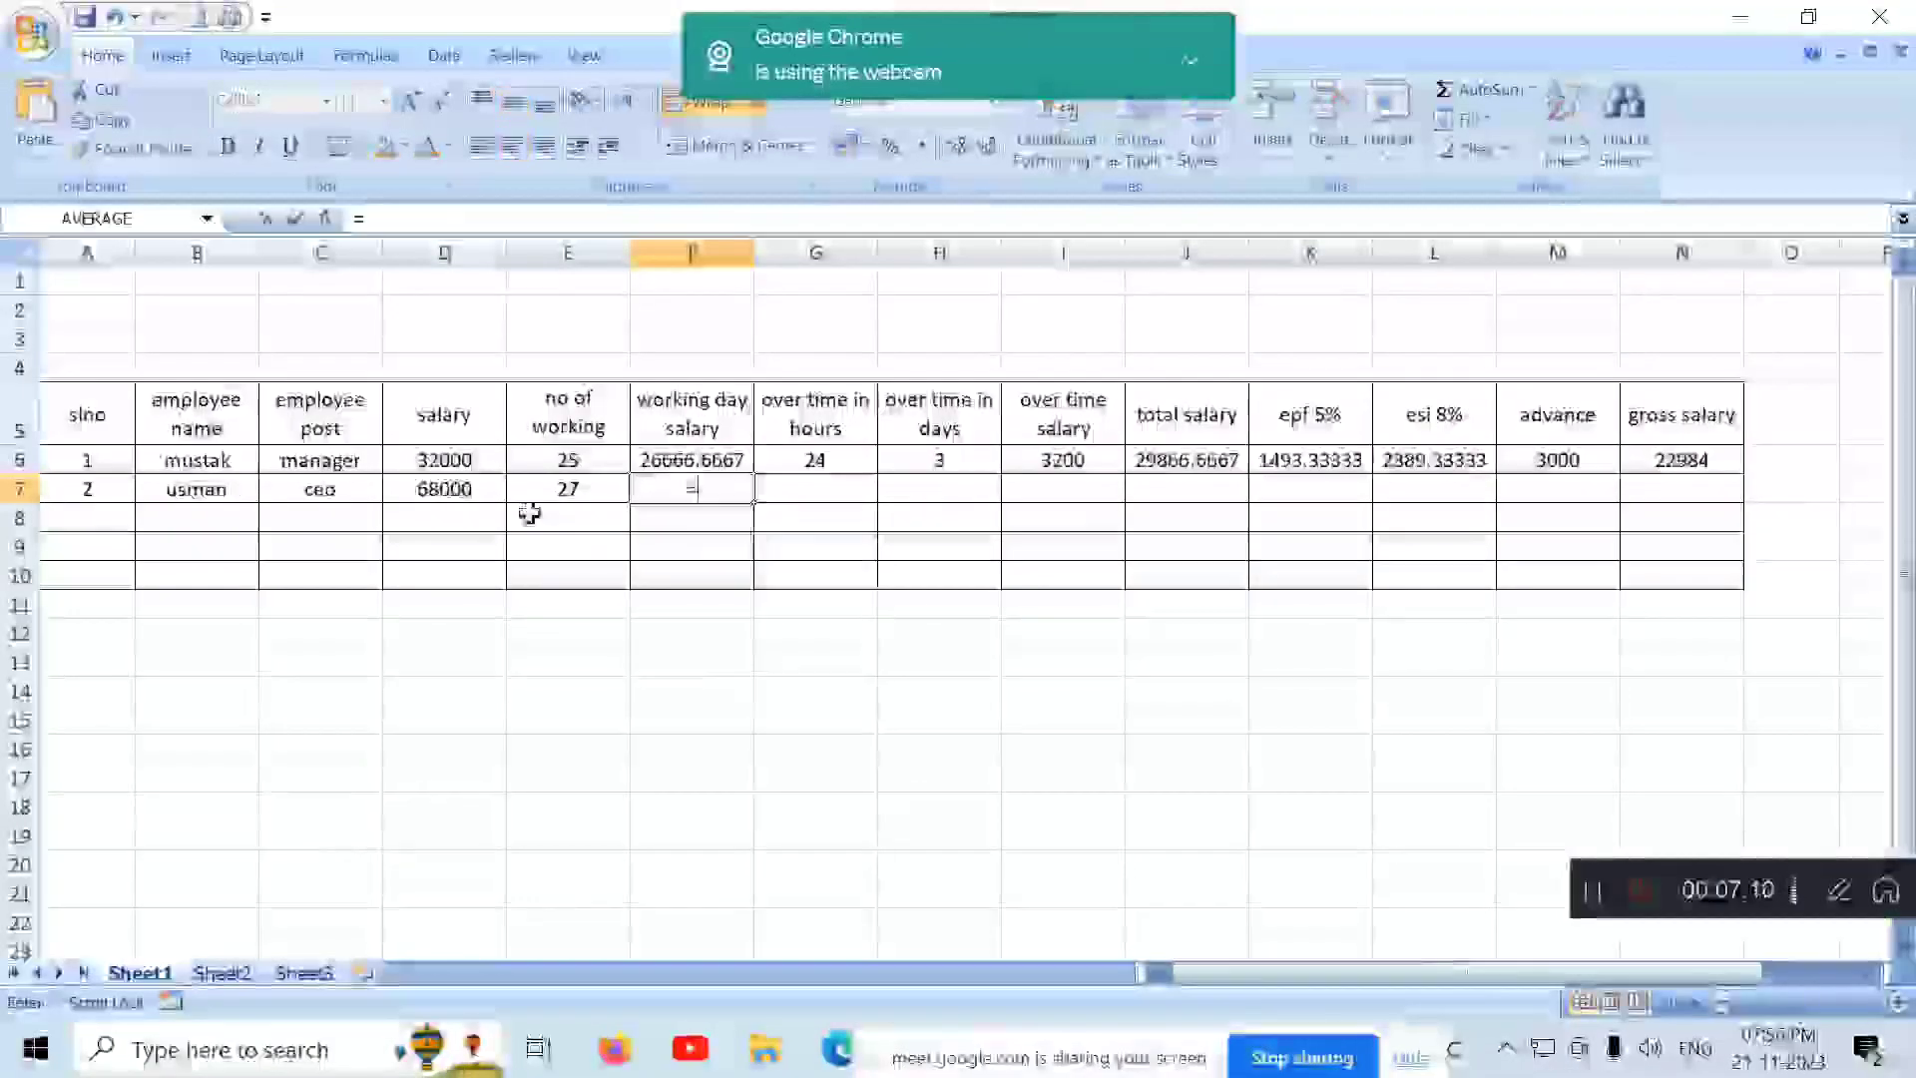
# Step: Calculate the second employee's working day salary in F7 with the formula =D7*E7/30
pyautogui.click(474, 488)
pyautogui.write('*')
pyautogui.click(542, 489)
pyautogui.write('/30')
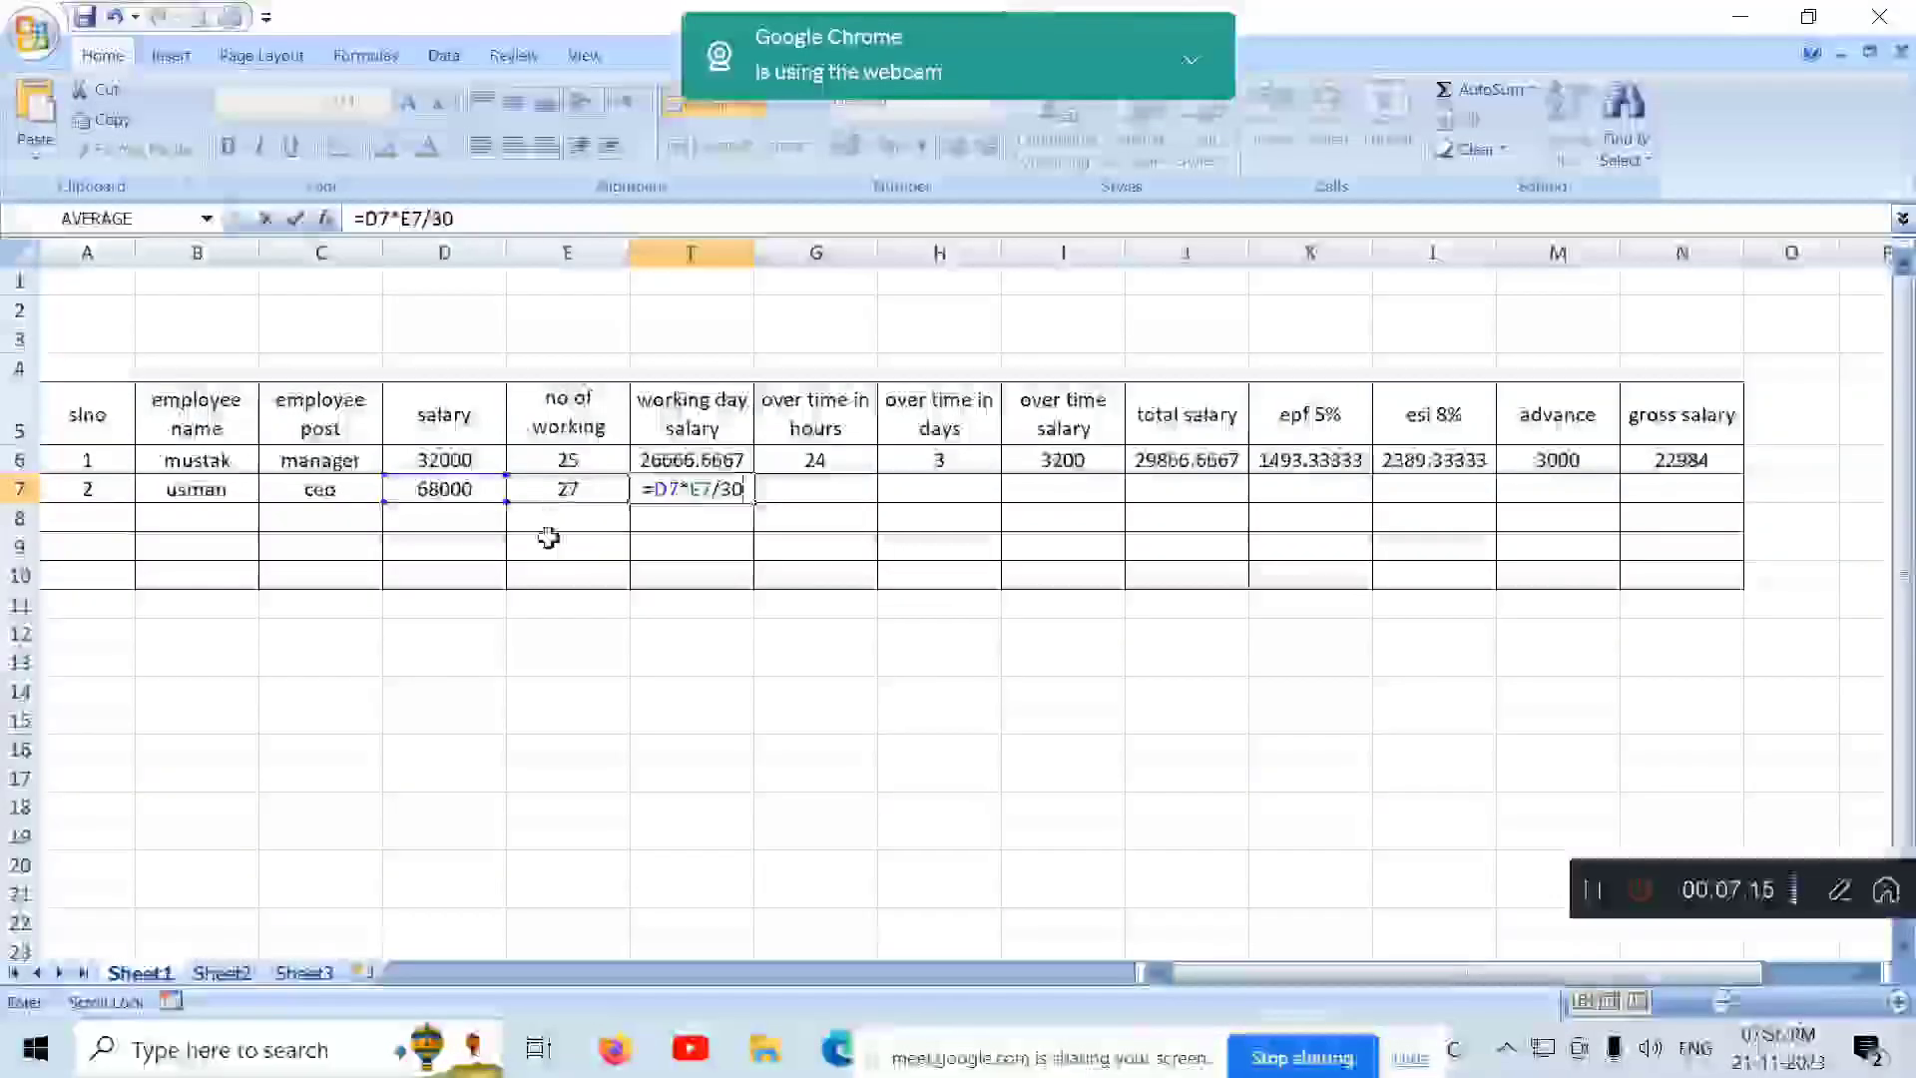
pyautogui.press('Tab')
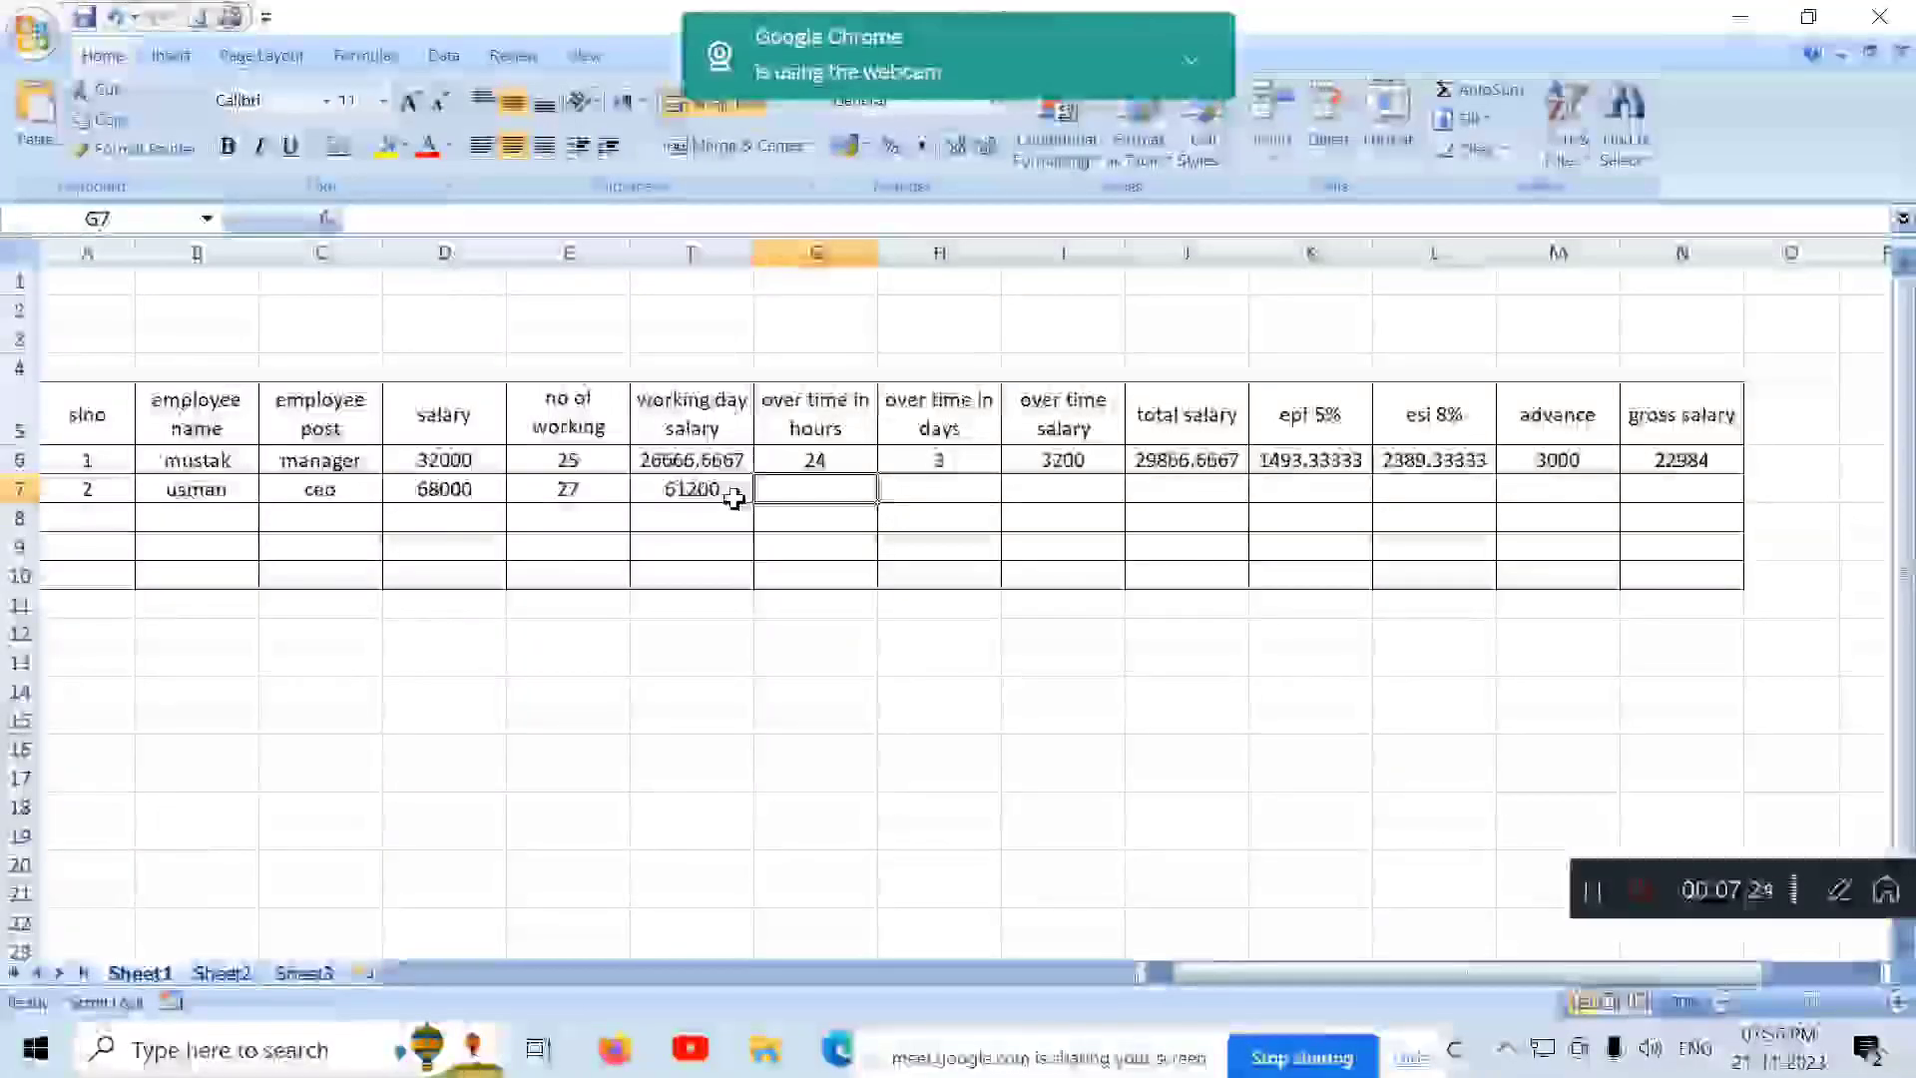
# Step: Enter 30 overtime hours in G7 and convert them to overtime days in H7 with =G7/8
pyautogui.write('30')
pyautogui.press('Tab')
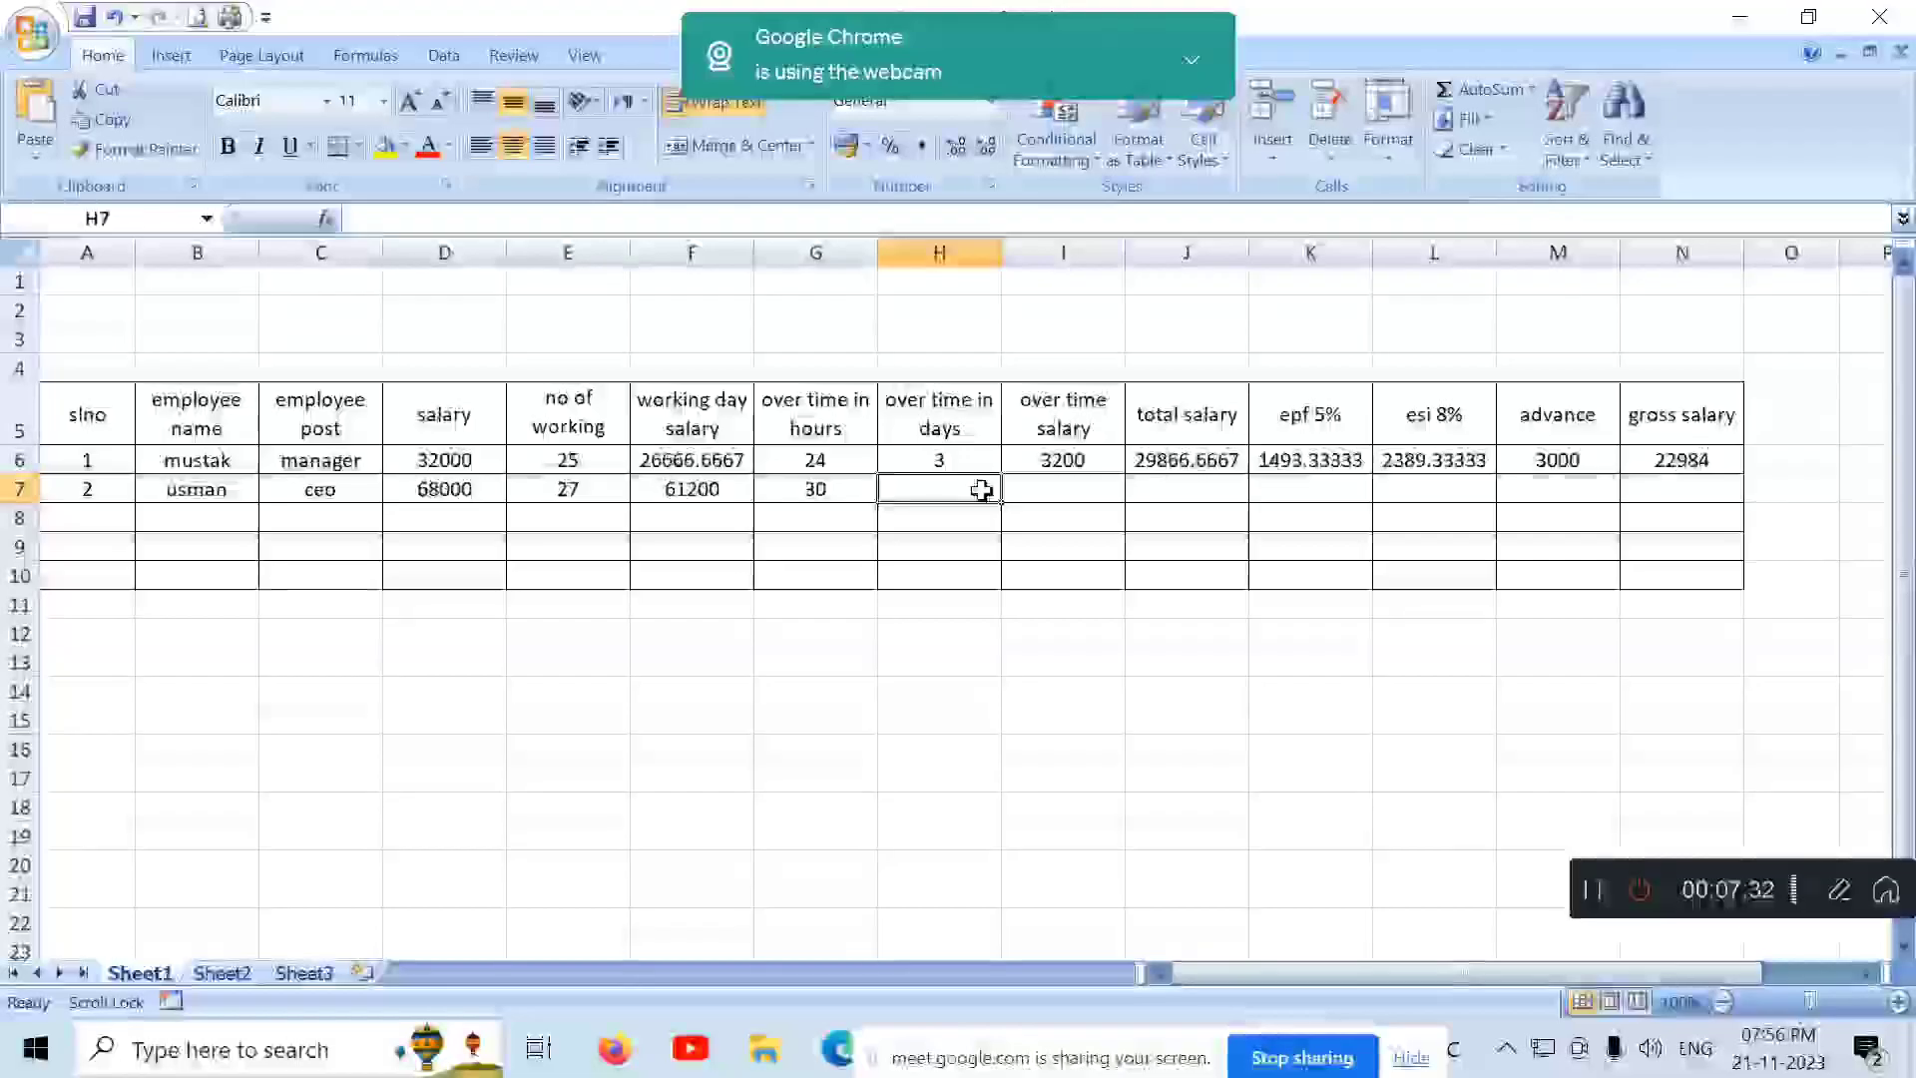
pyautogui.write('=')
pyautogui.click(812, 485)
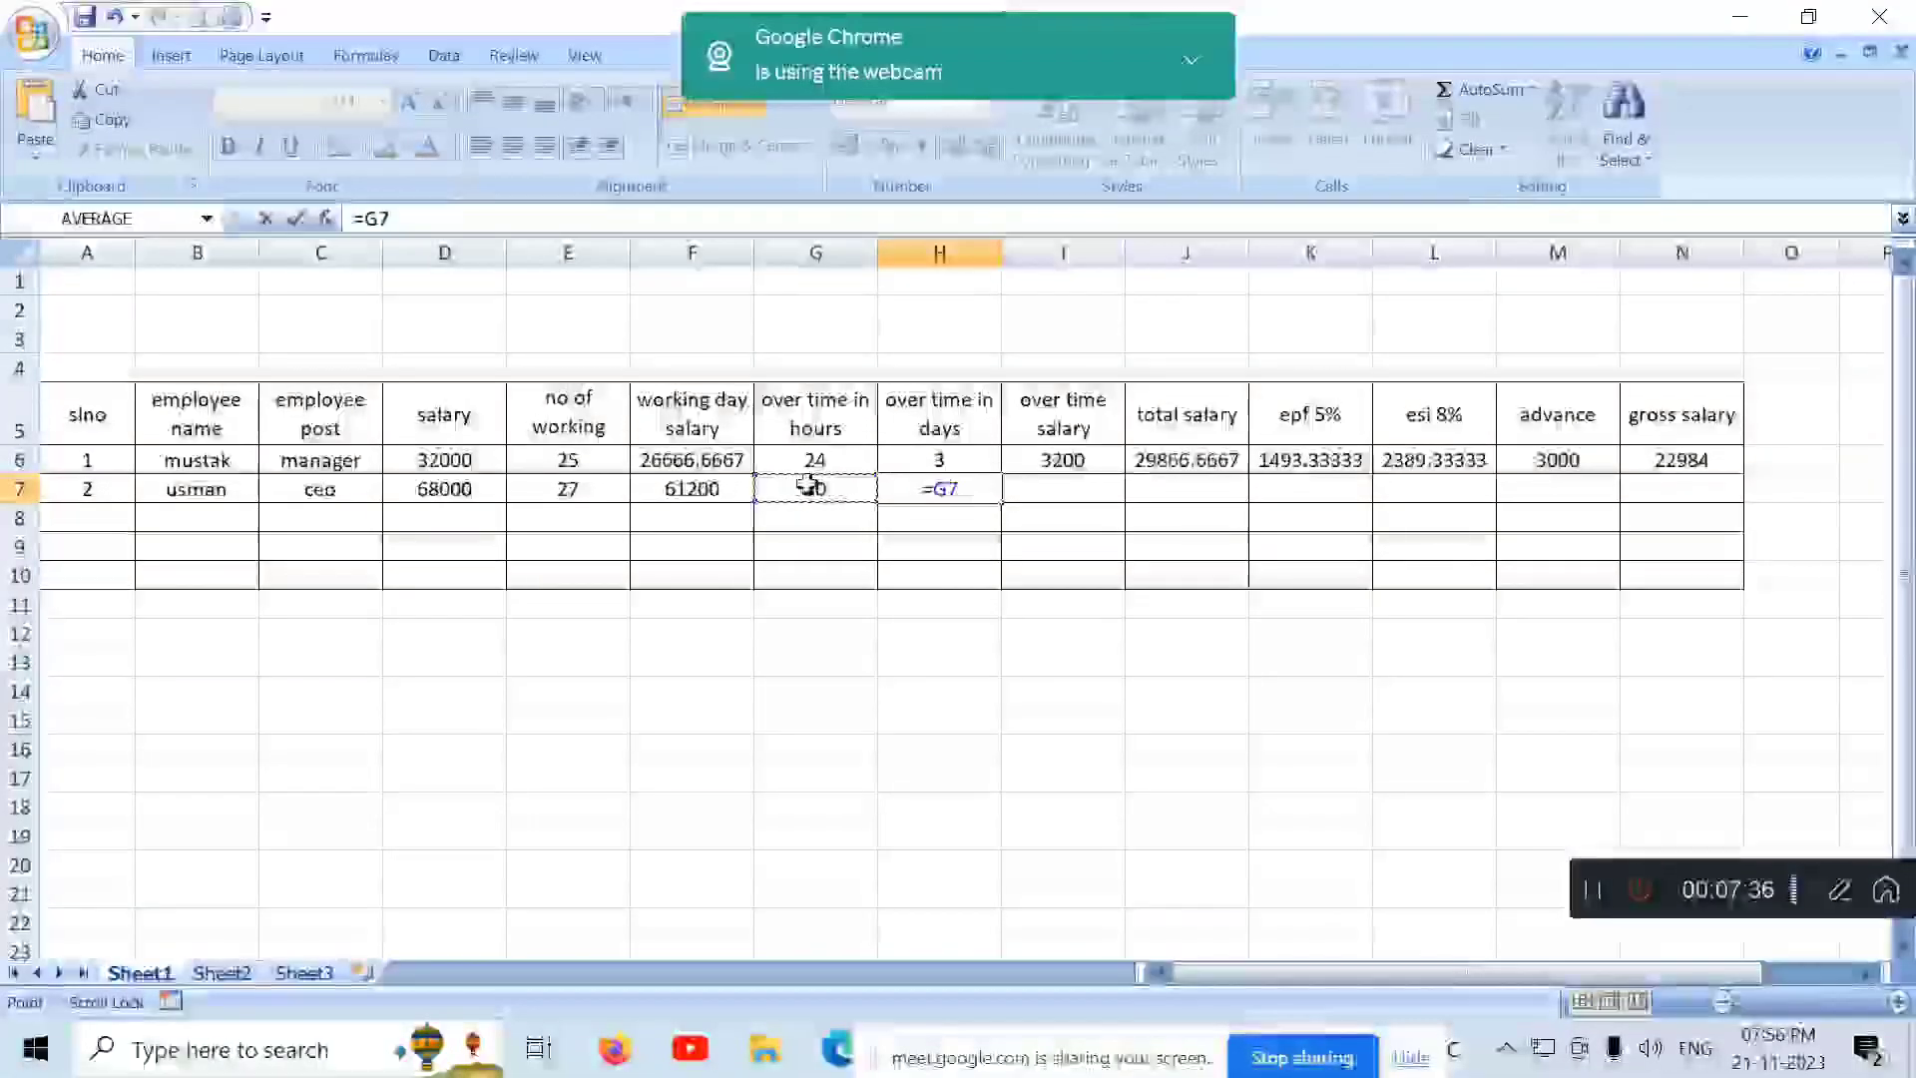
pyautogui.write('/8')
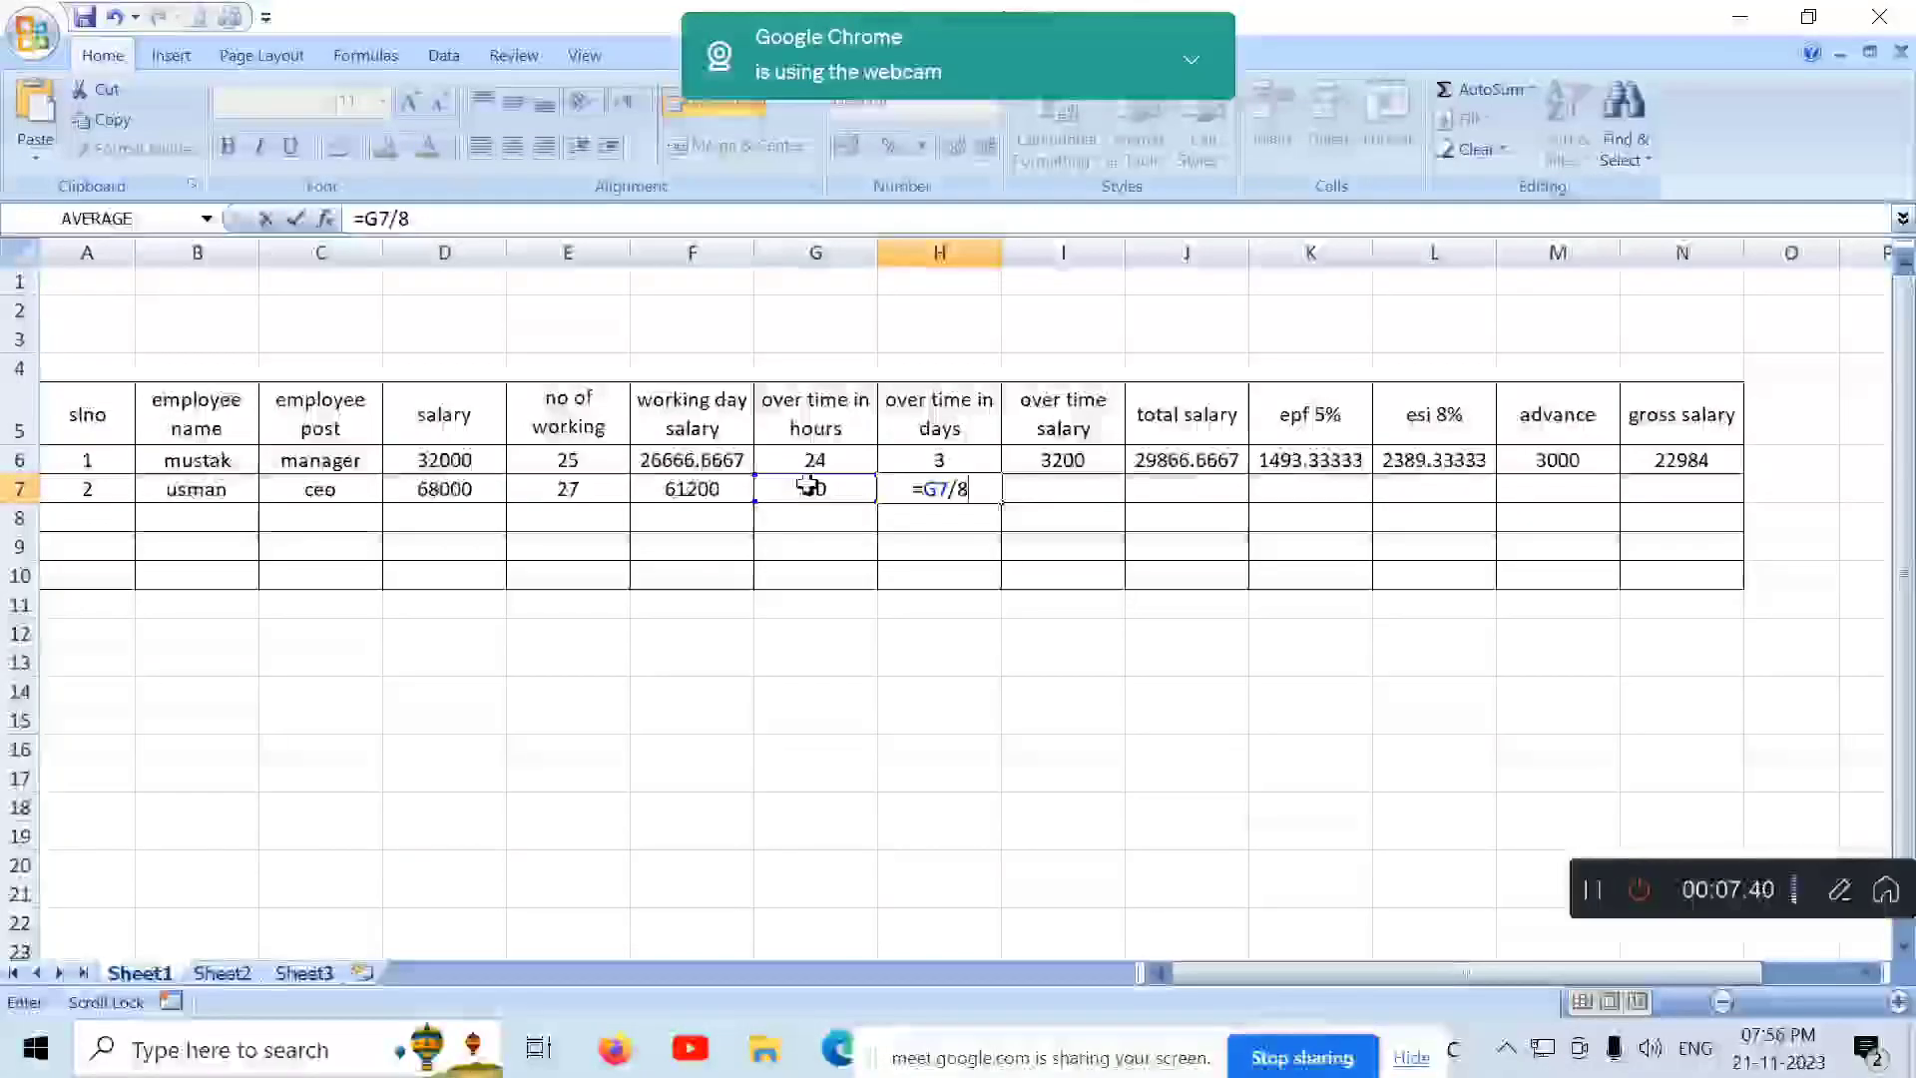
pyautogui.press('Tab')
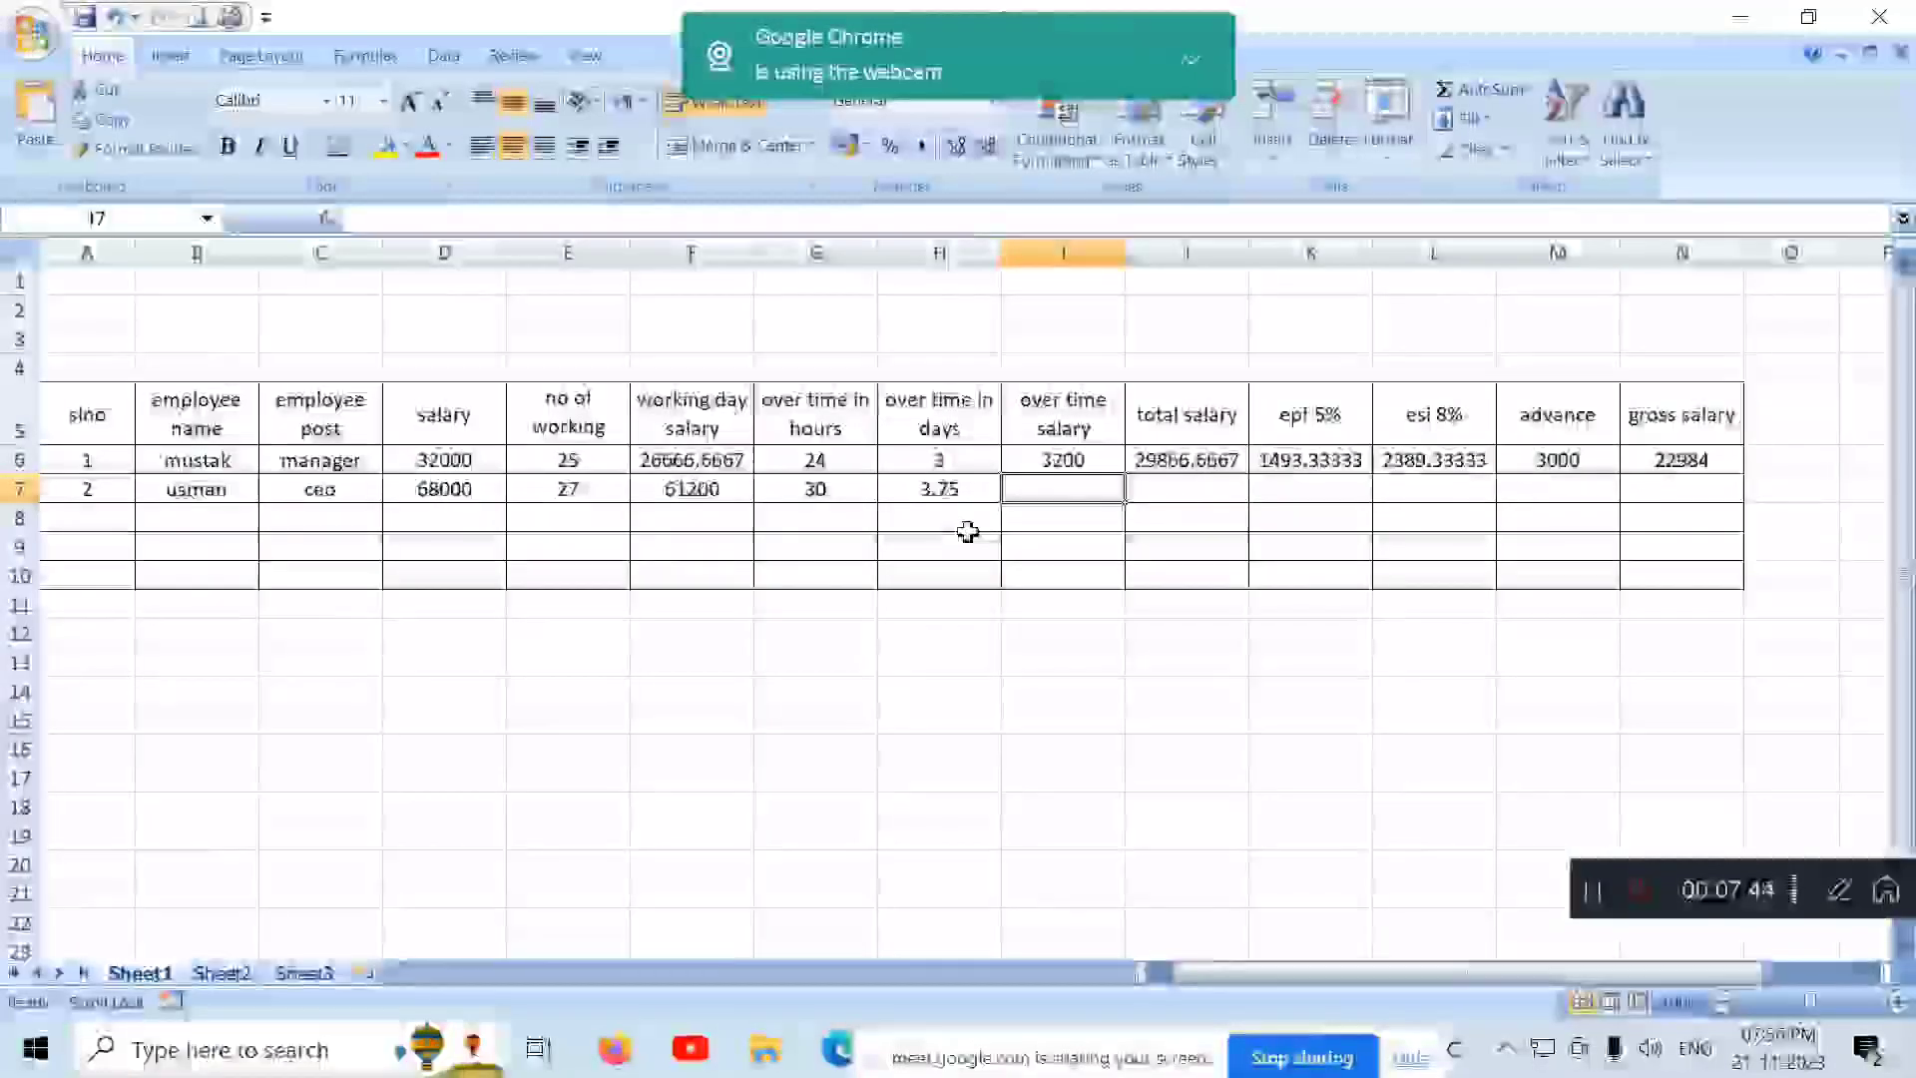
# Step: Calculate the second employee's overtime salary in I7 with the formula =D7*H7/30
pyautogui.write('=')
pyautogui.click(429, 491)
pyautogui.write('*')
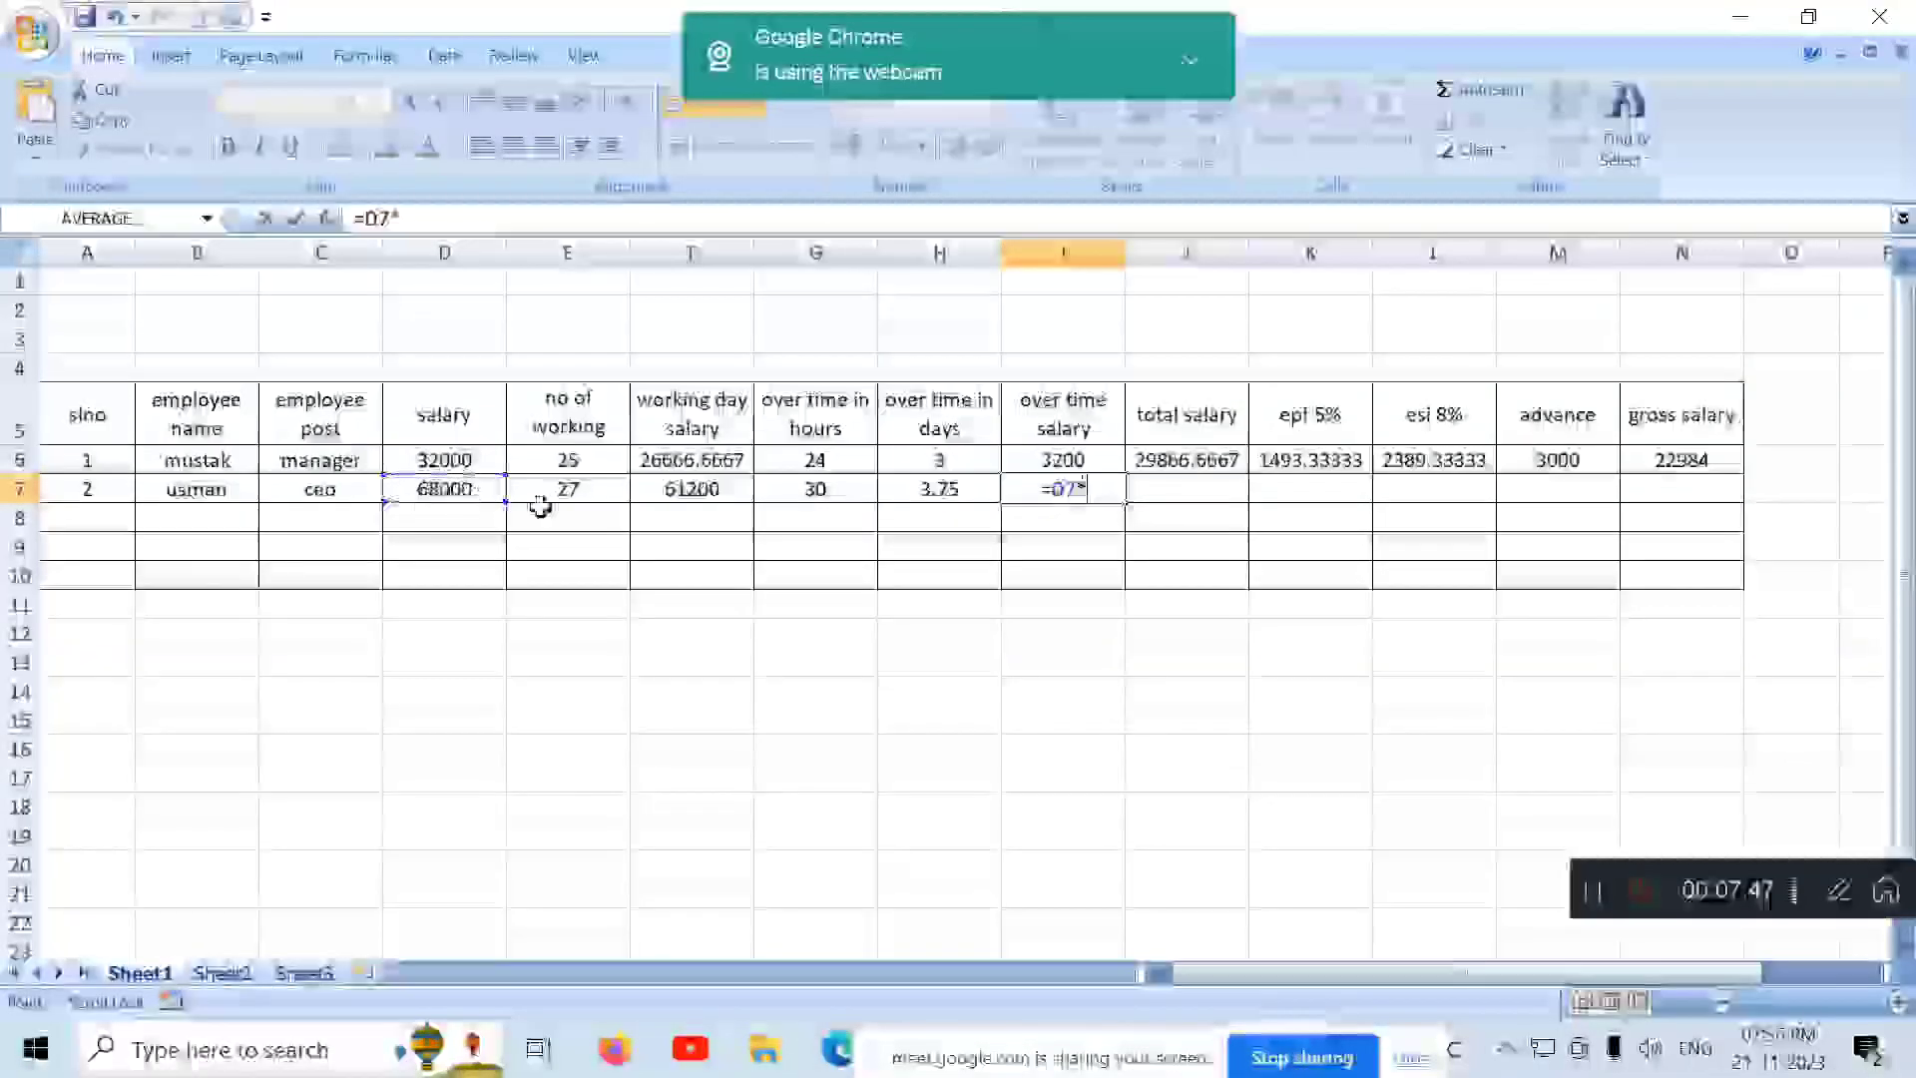
pyautogui.click(919, 489)
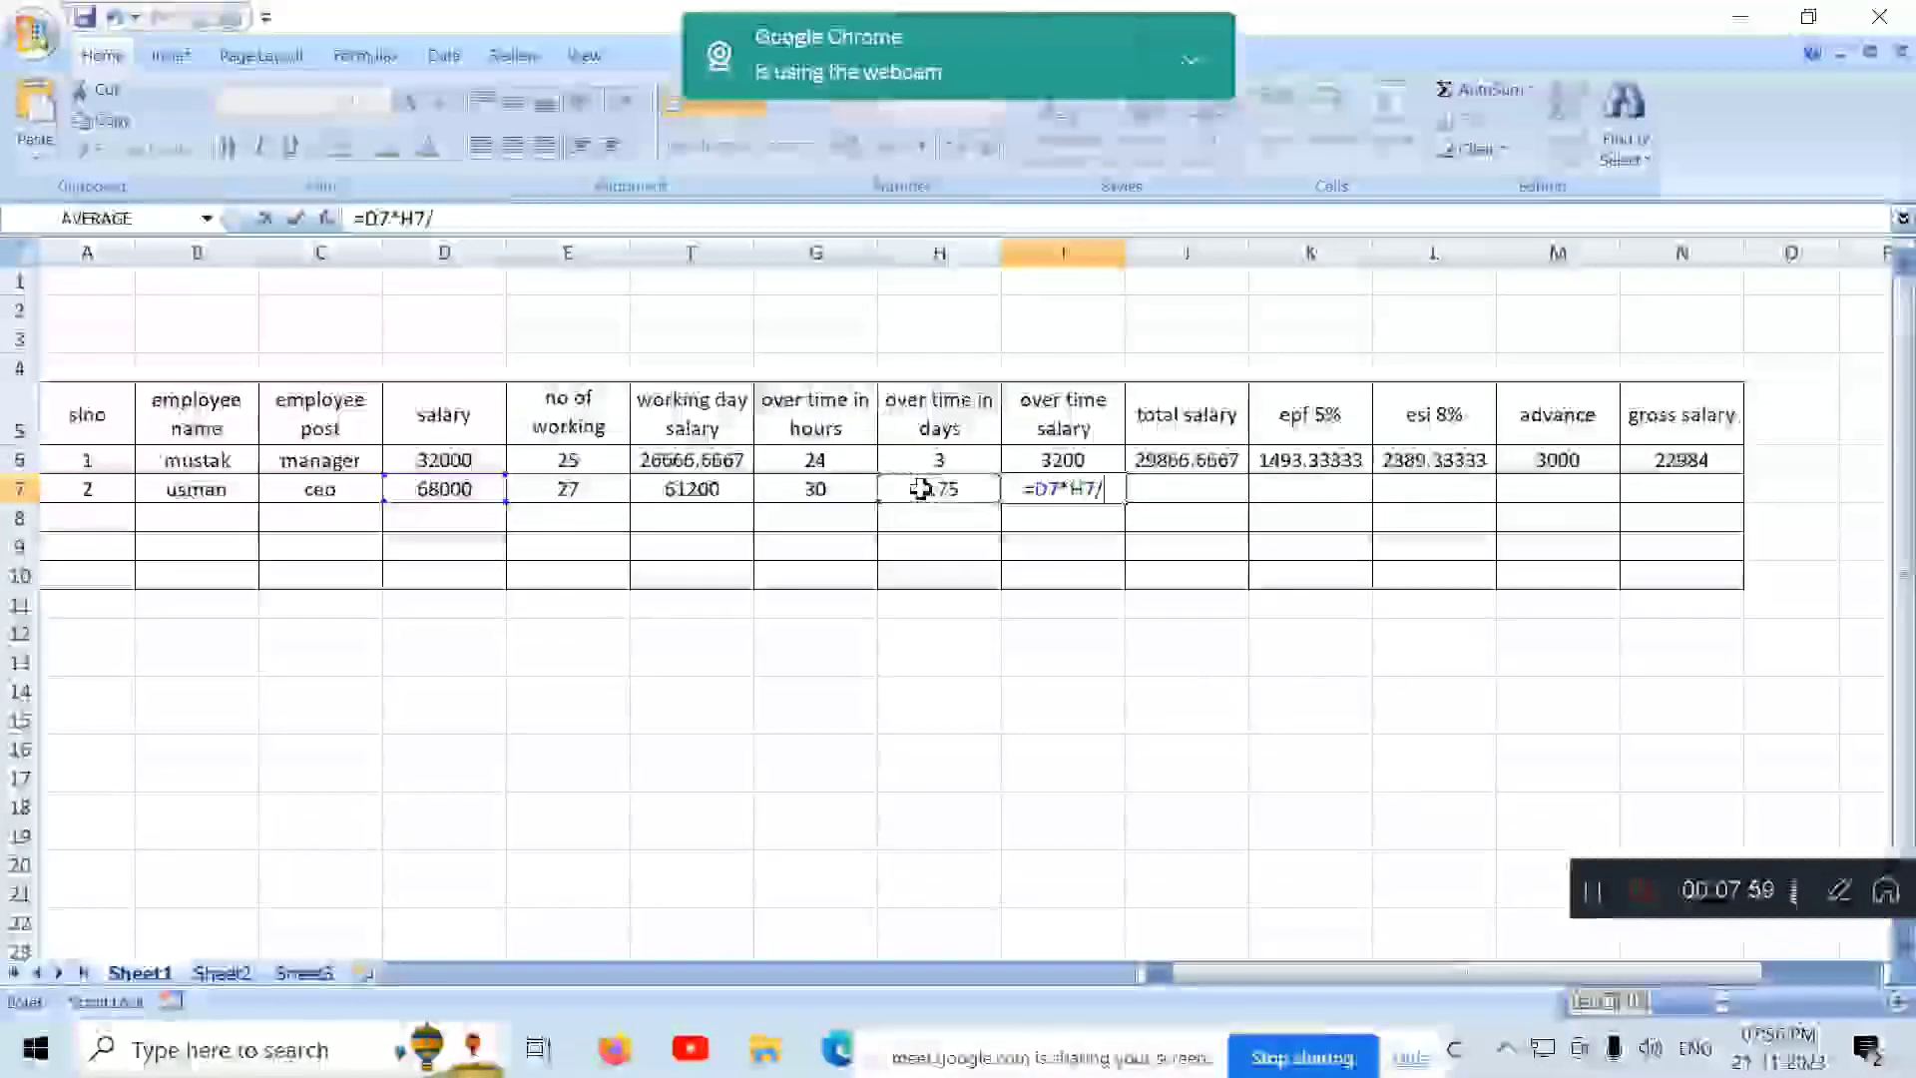
pyautogui.write('/30')
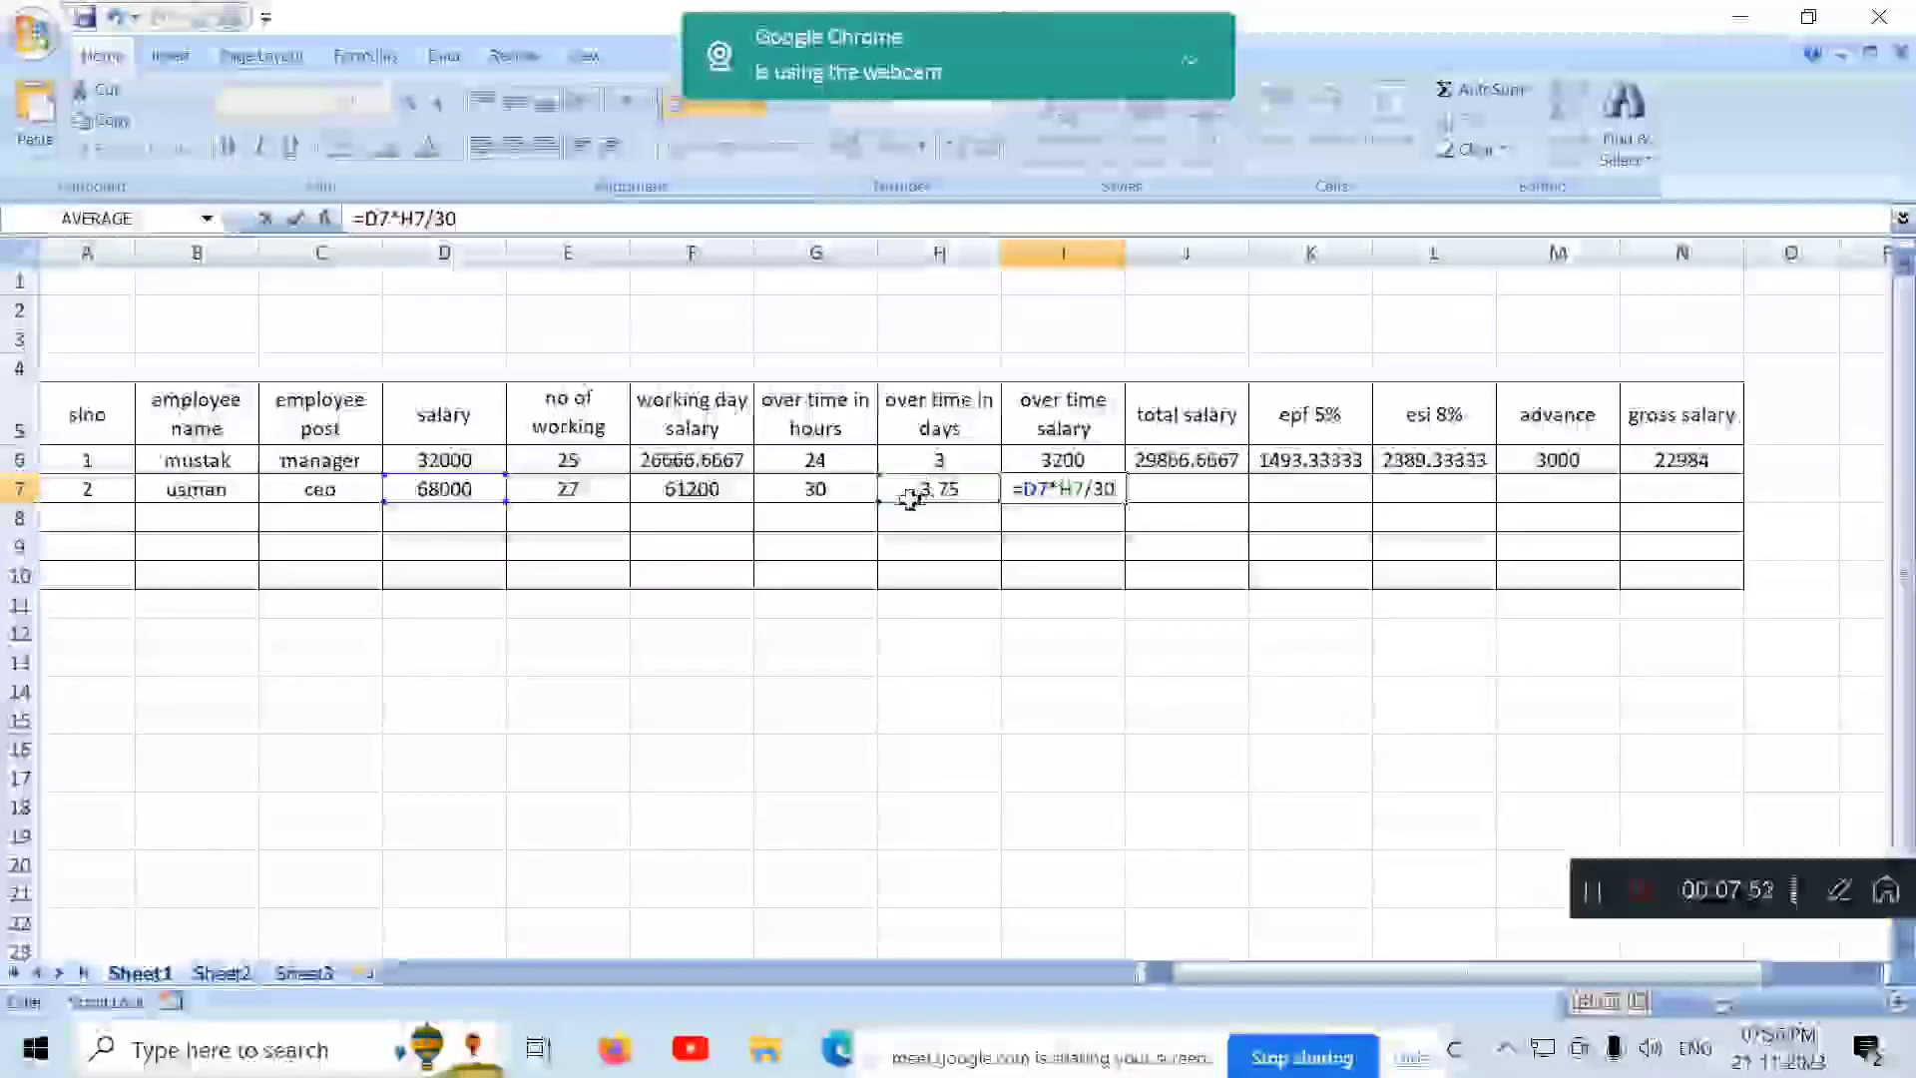
pyautogui.press('Tab')
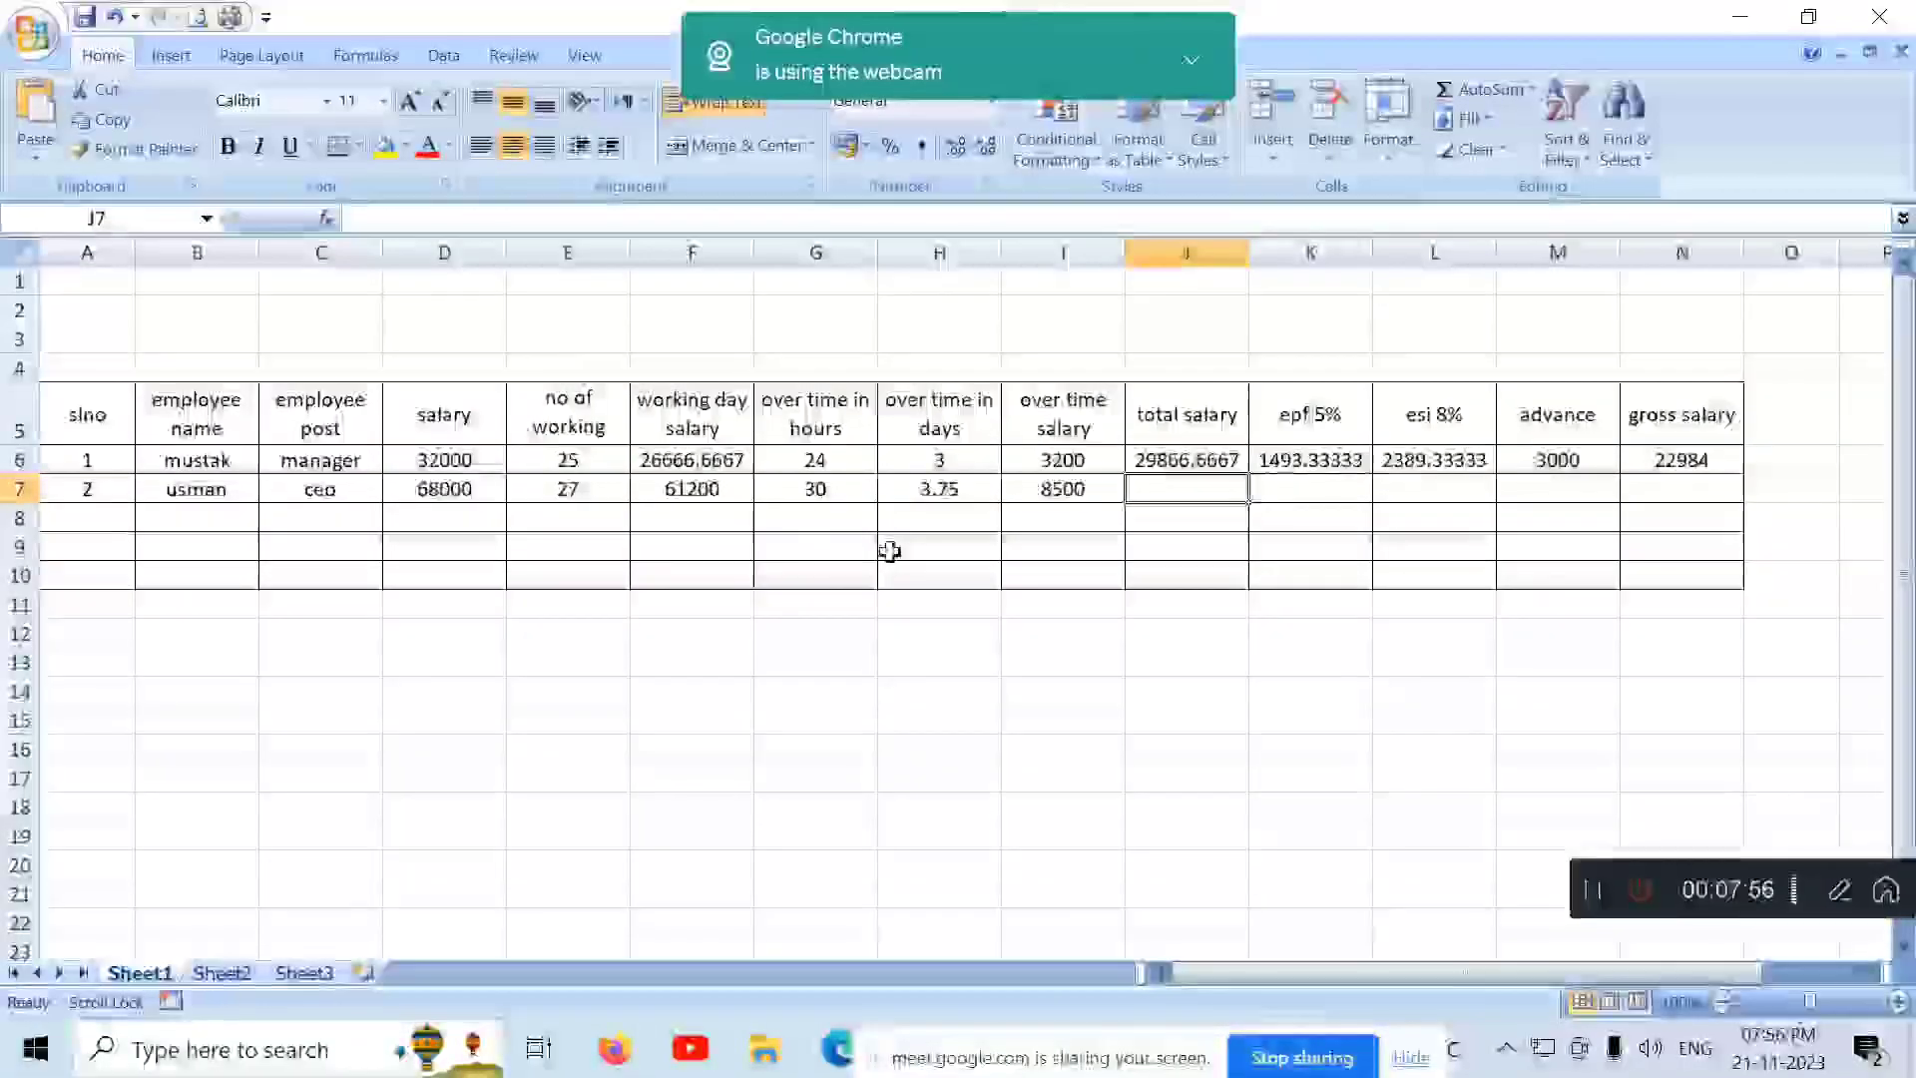
# Step: Calculate the total salary in J7 by adding working day and overtime salary with =F7+I7
pyautogui.write('=')
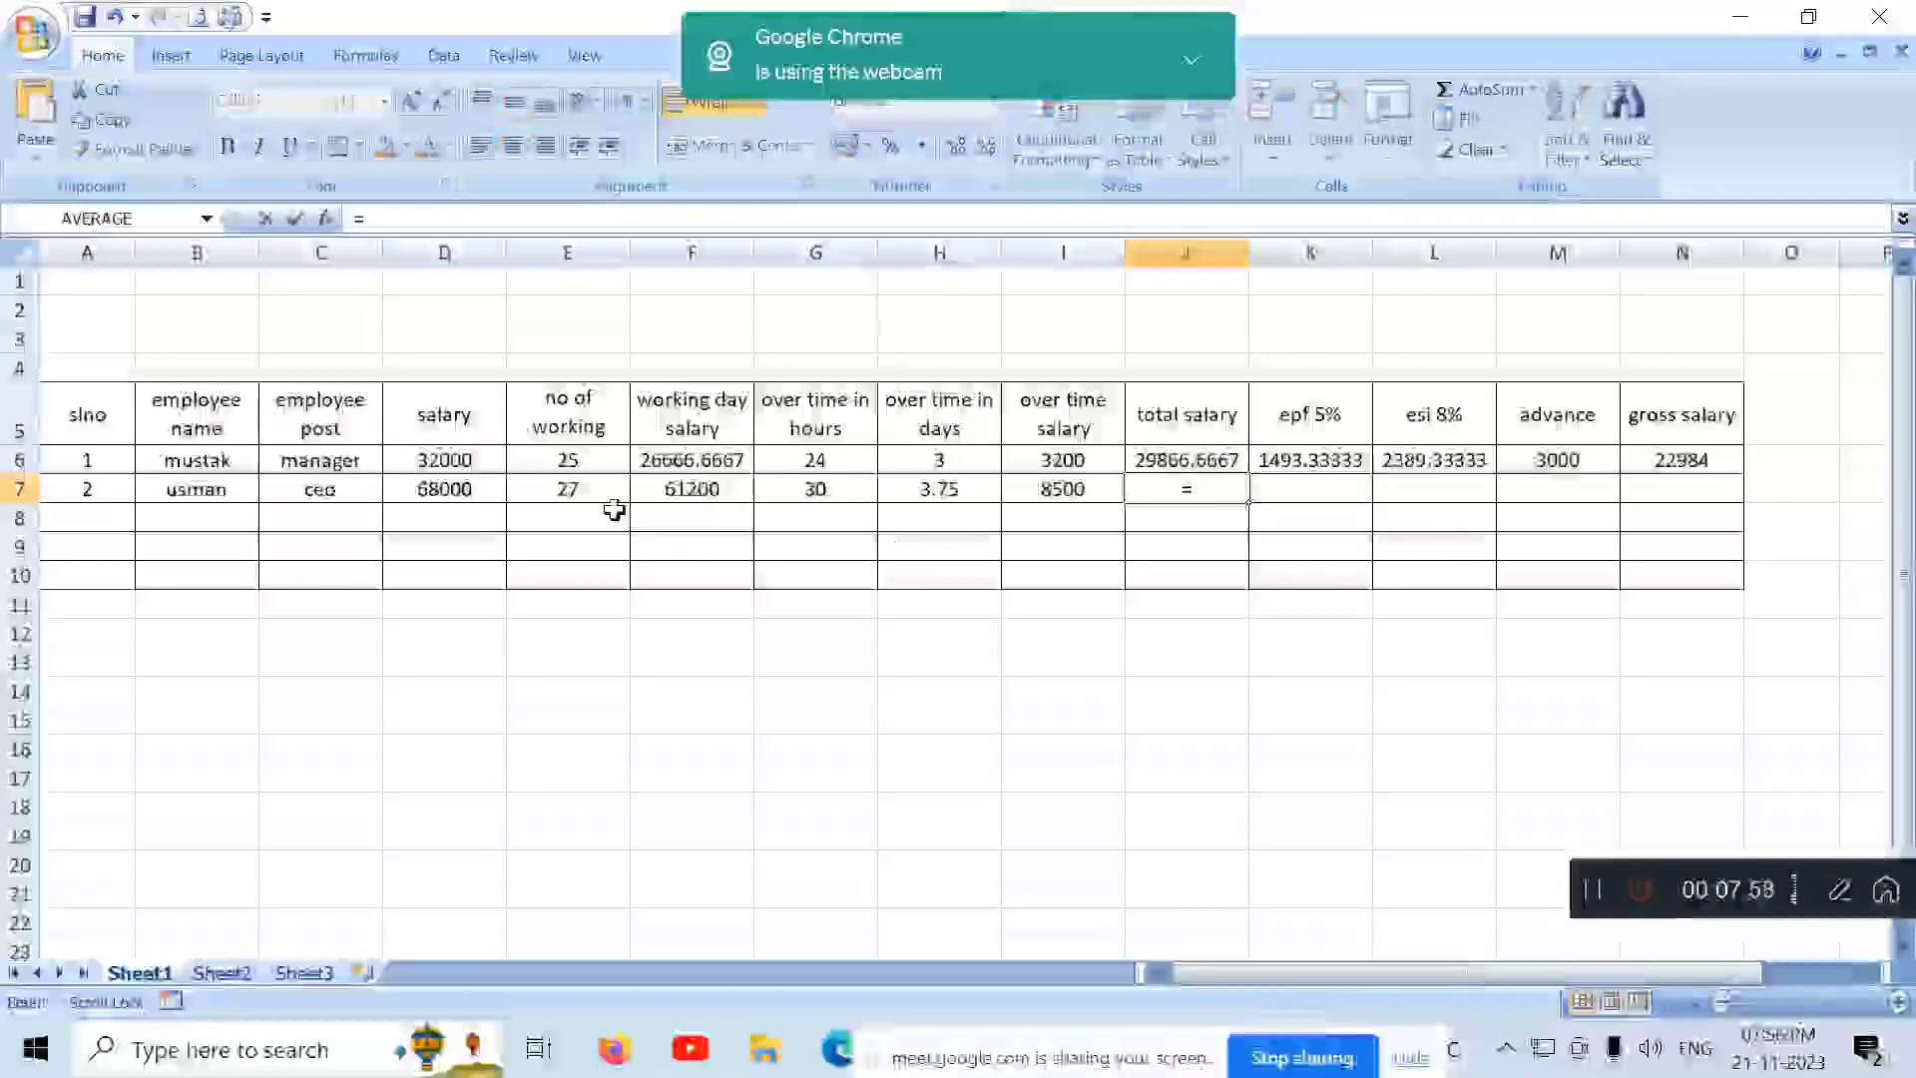
pyautogui.click(655, 491)
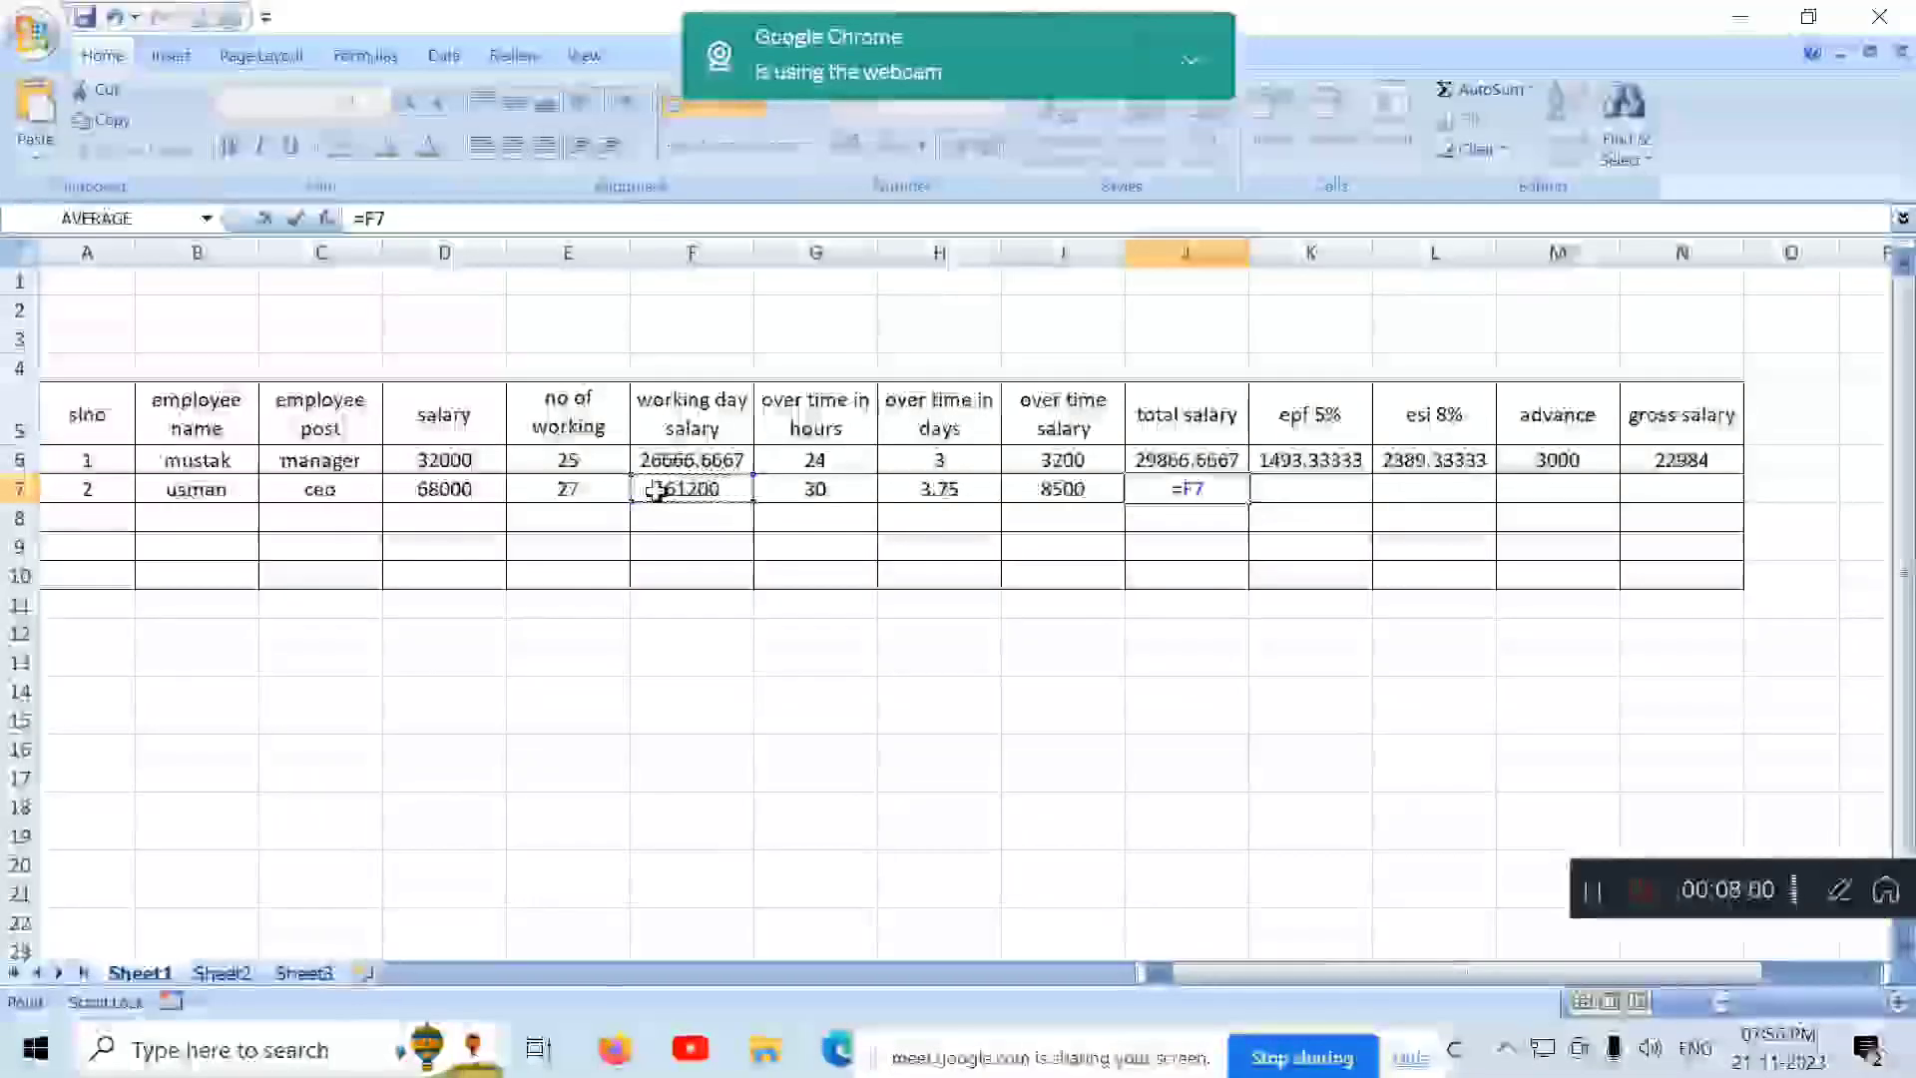
pyautogui.write('+')
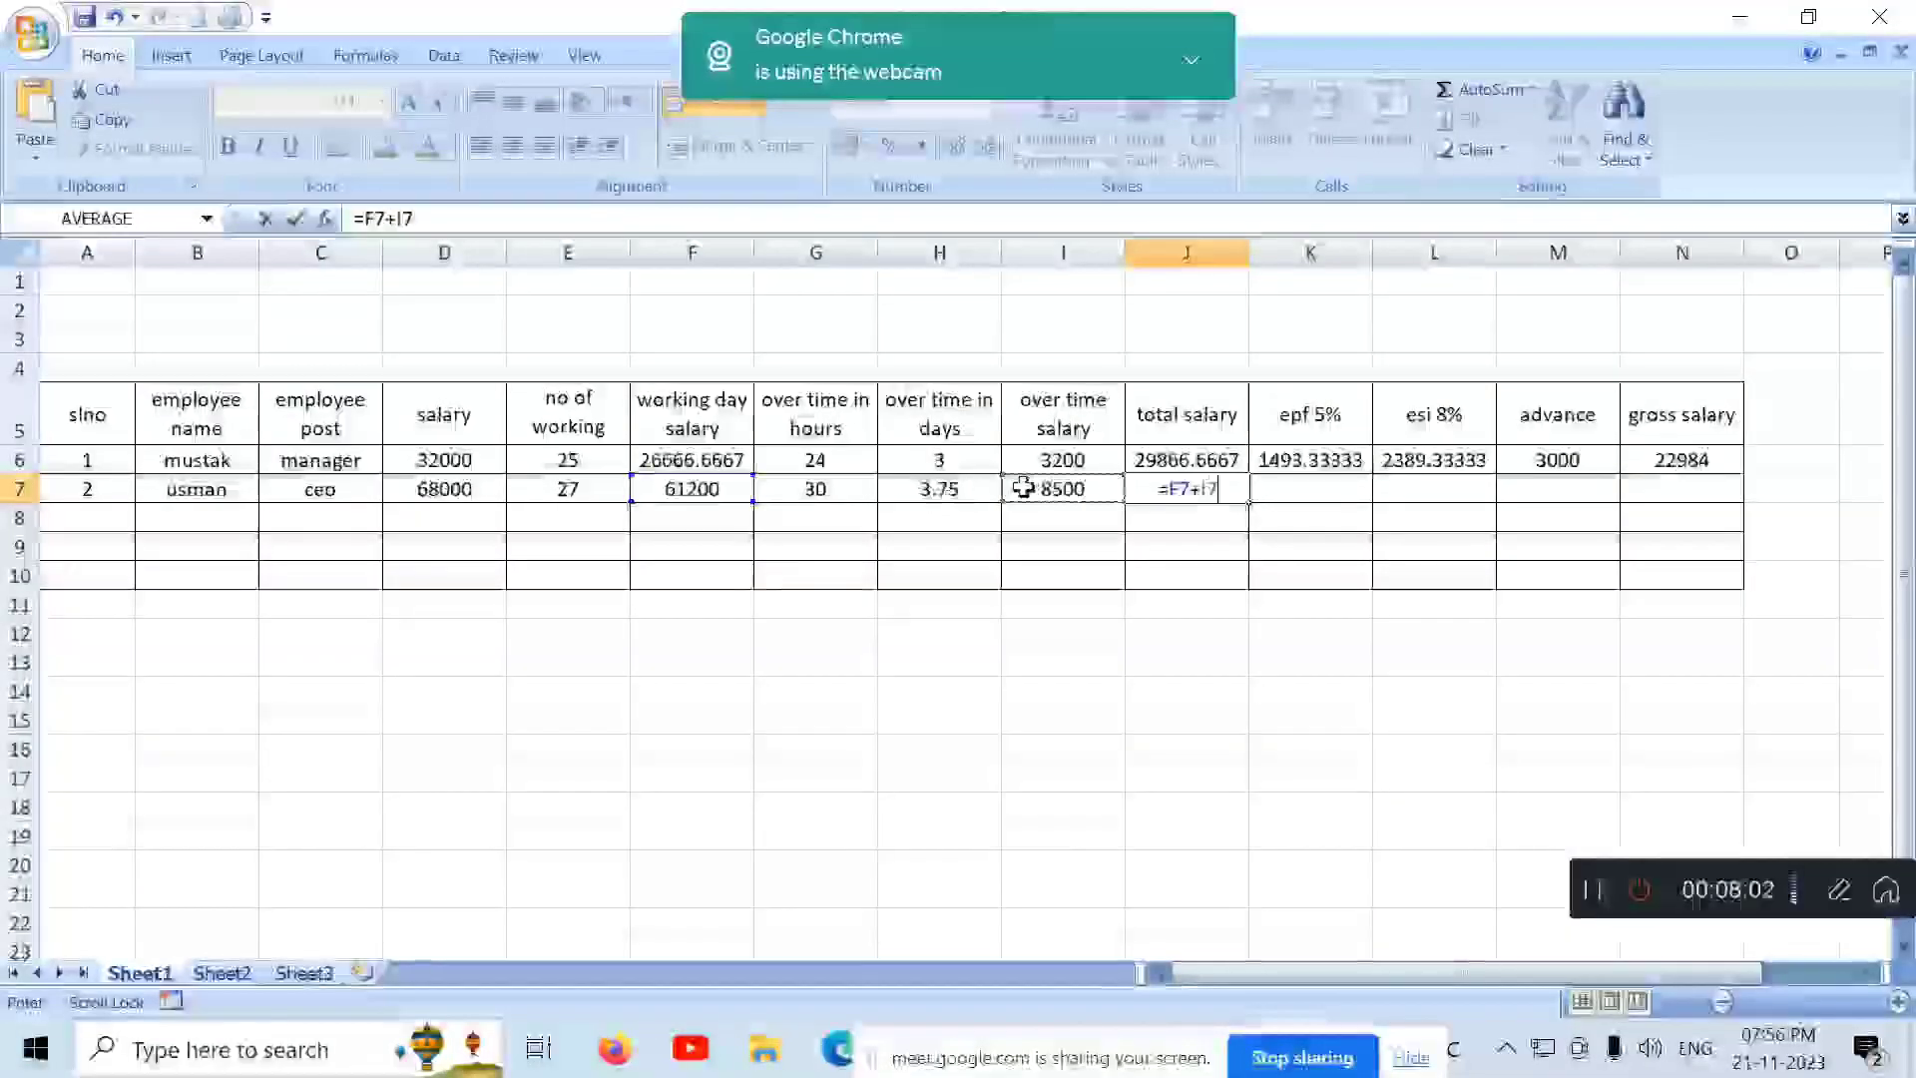
pyautogui.press('Tab')
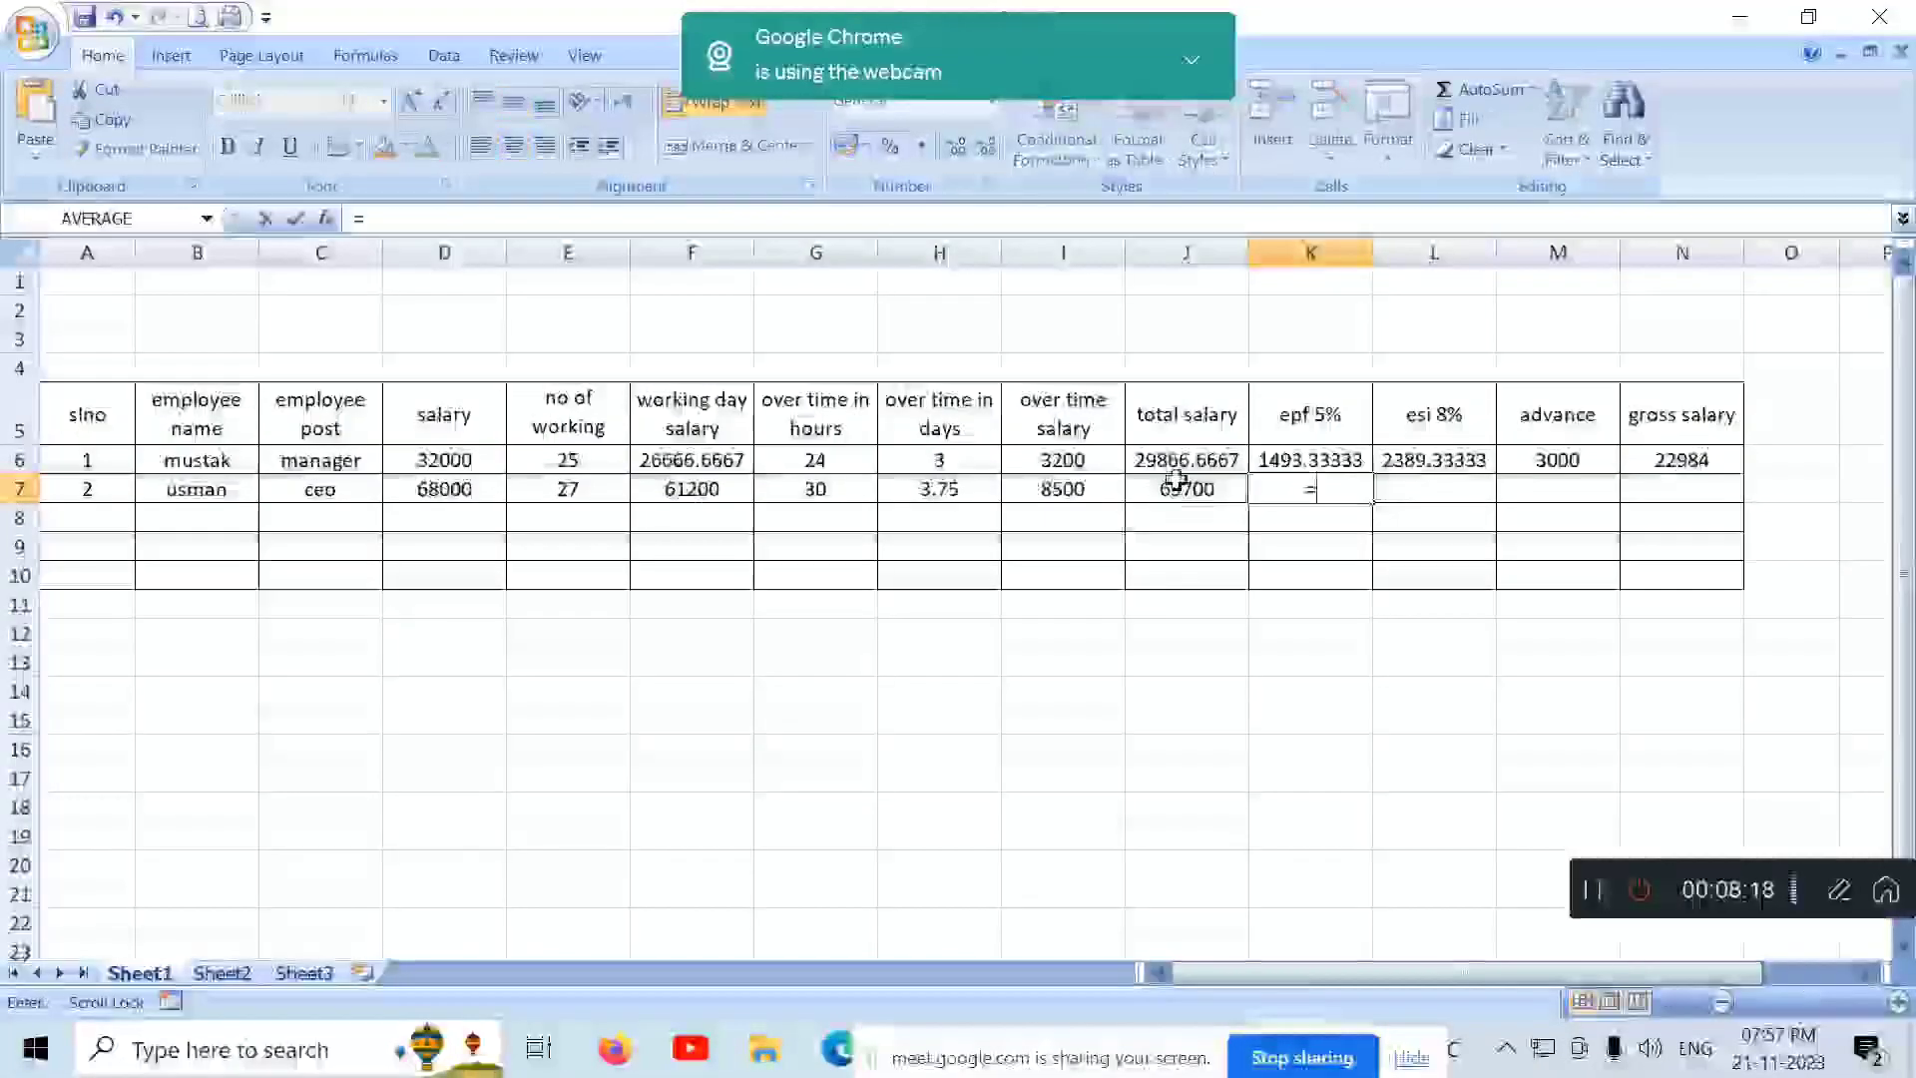
# Step: Calculate the second employee's EPF deduction in K7 with the formula =J7*5%
pyautogui.click(1178, 480)
pyautogui.write('*')
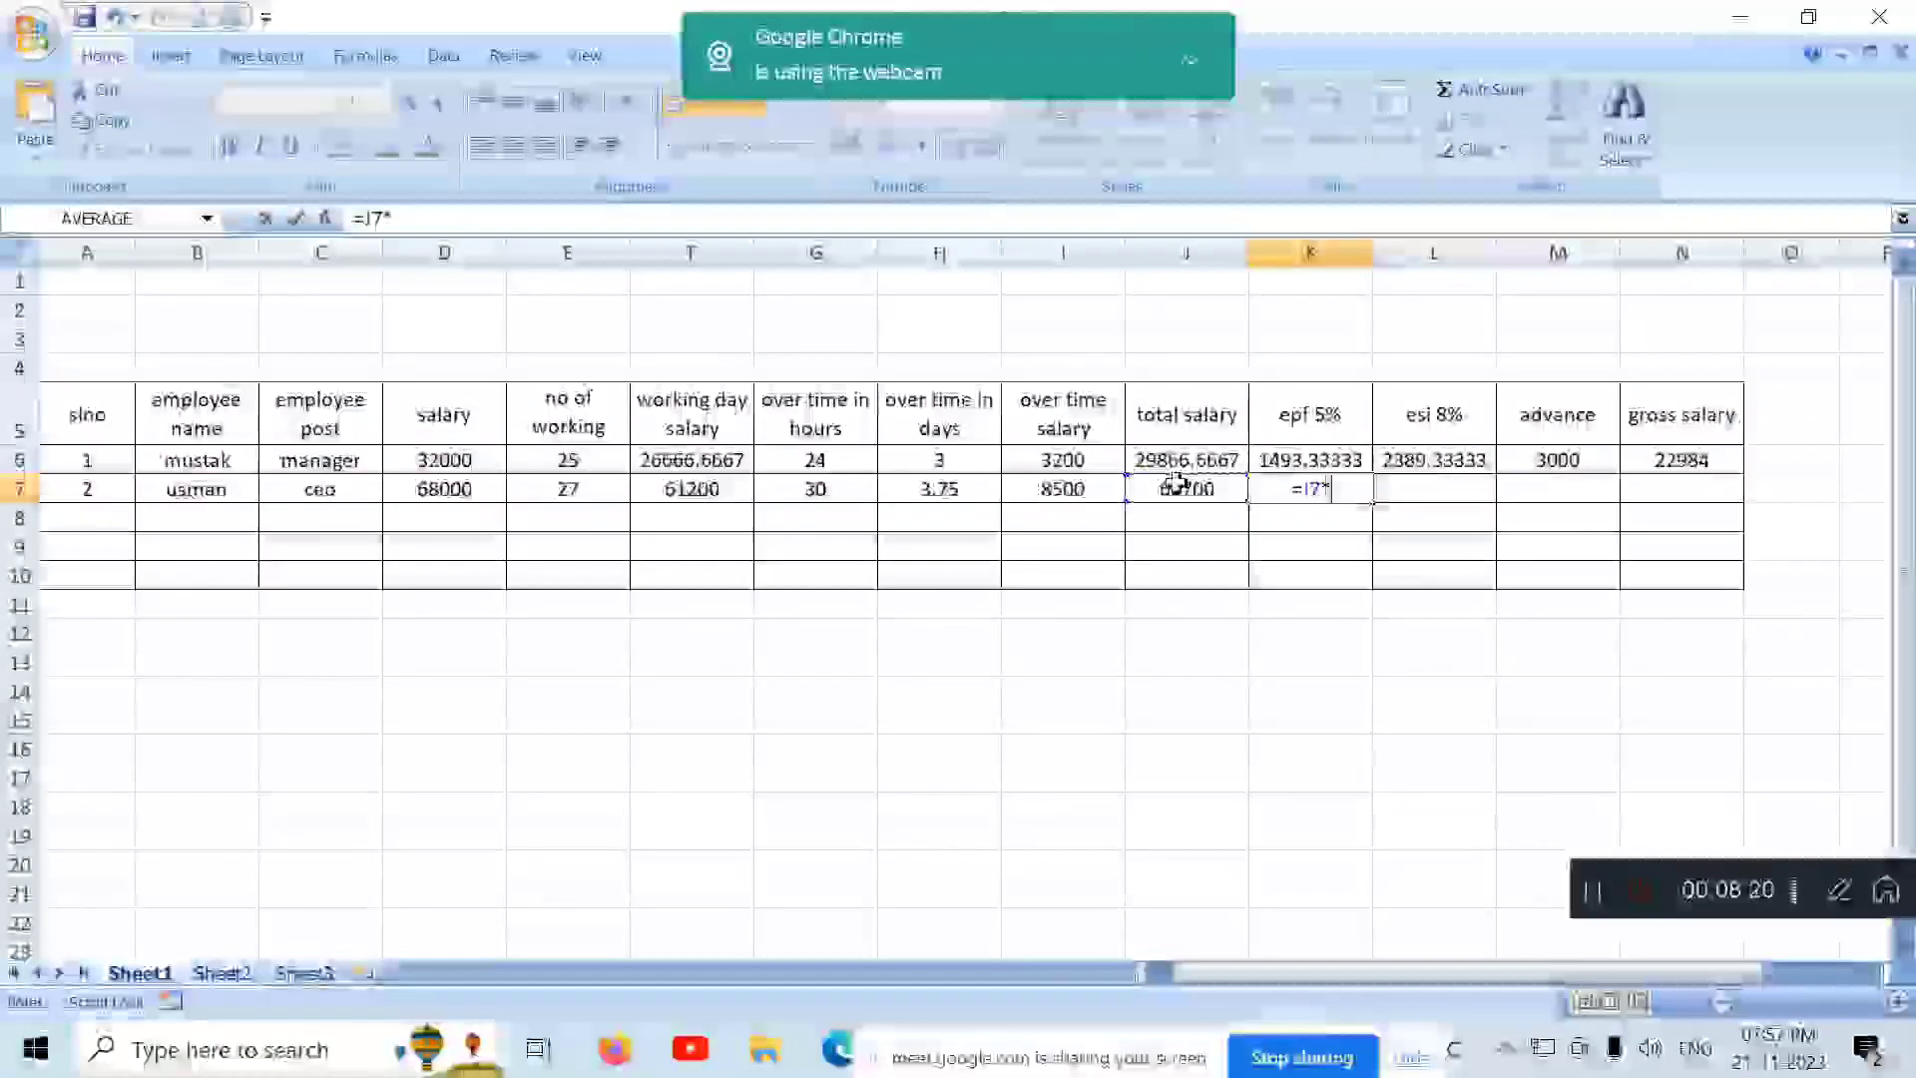
pyautogui.write('5')
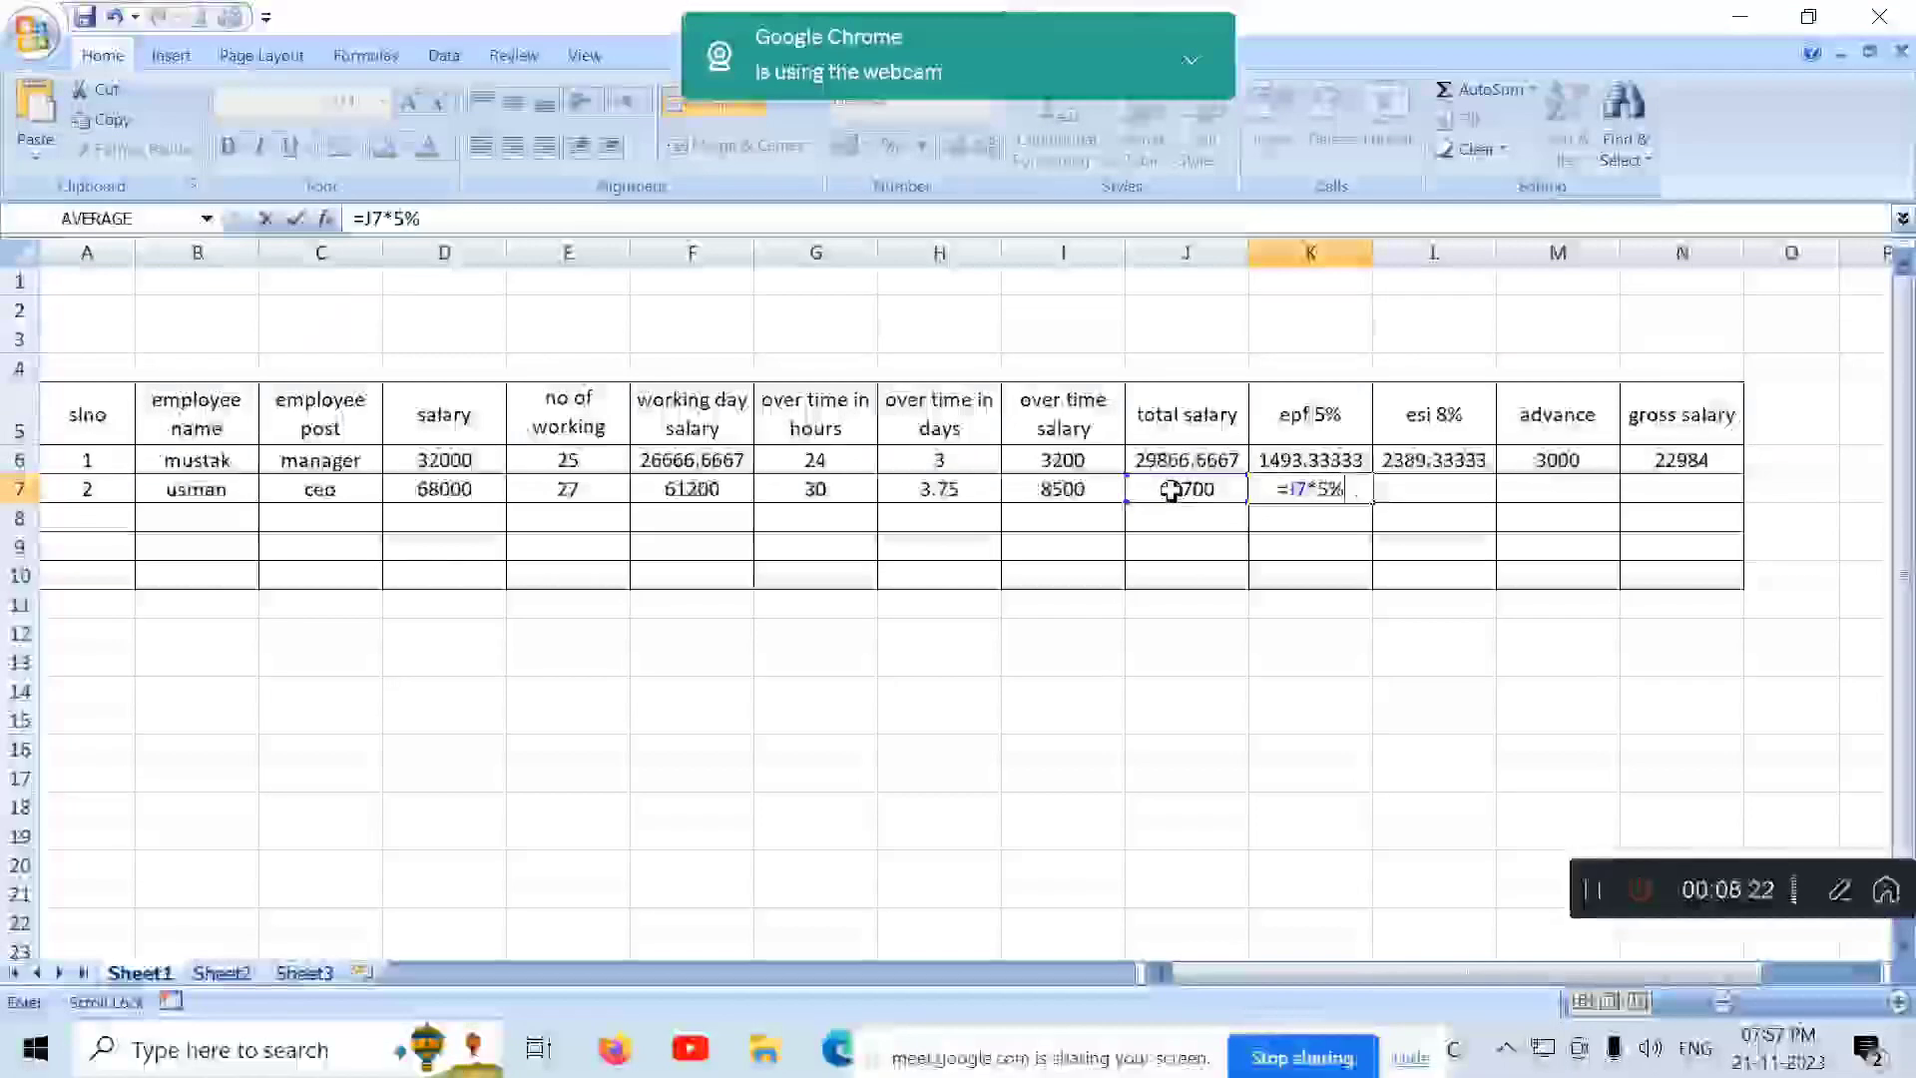
pyautogui.press('Tab')
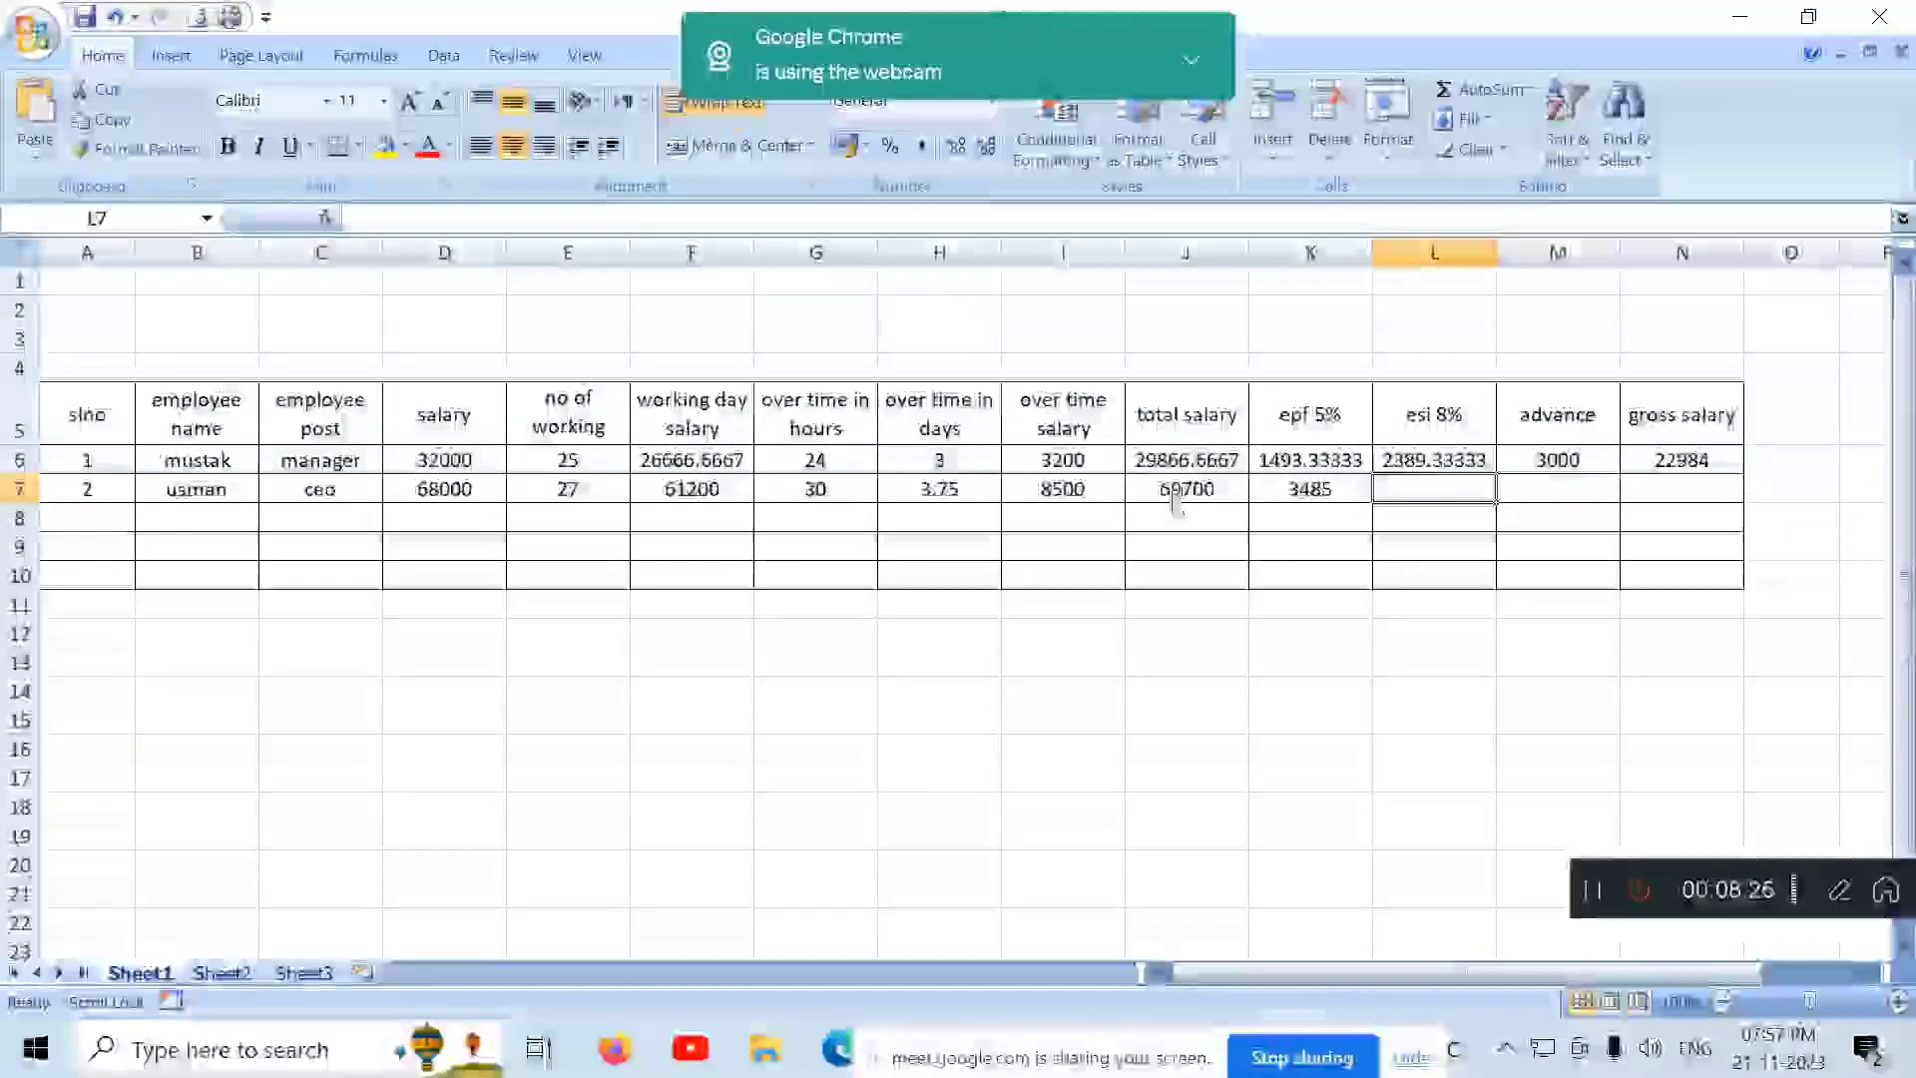
# Step: Calculate the second employee's ESI deduction in L7 with the formula =J7*8%
pyautogui.write('=')
pyautogui.click(1183, 493)
pyautogui.write('*8%')
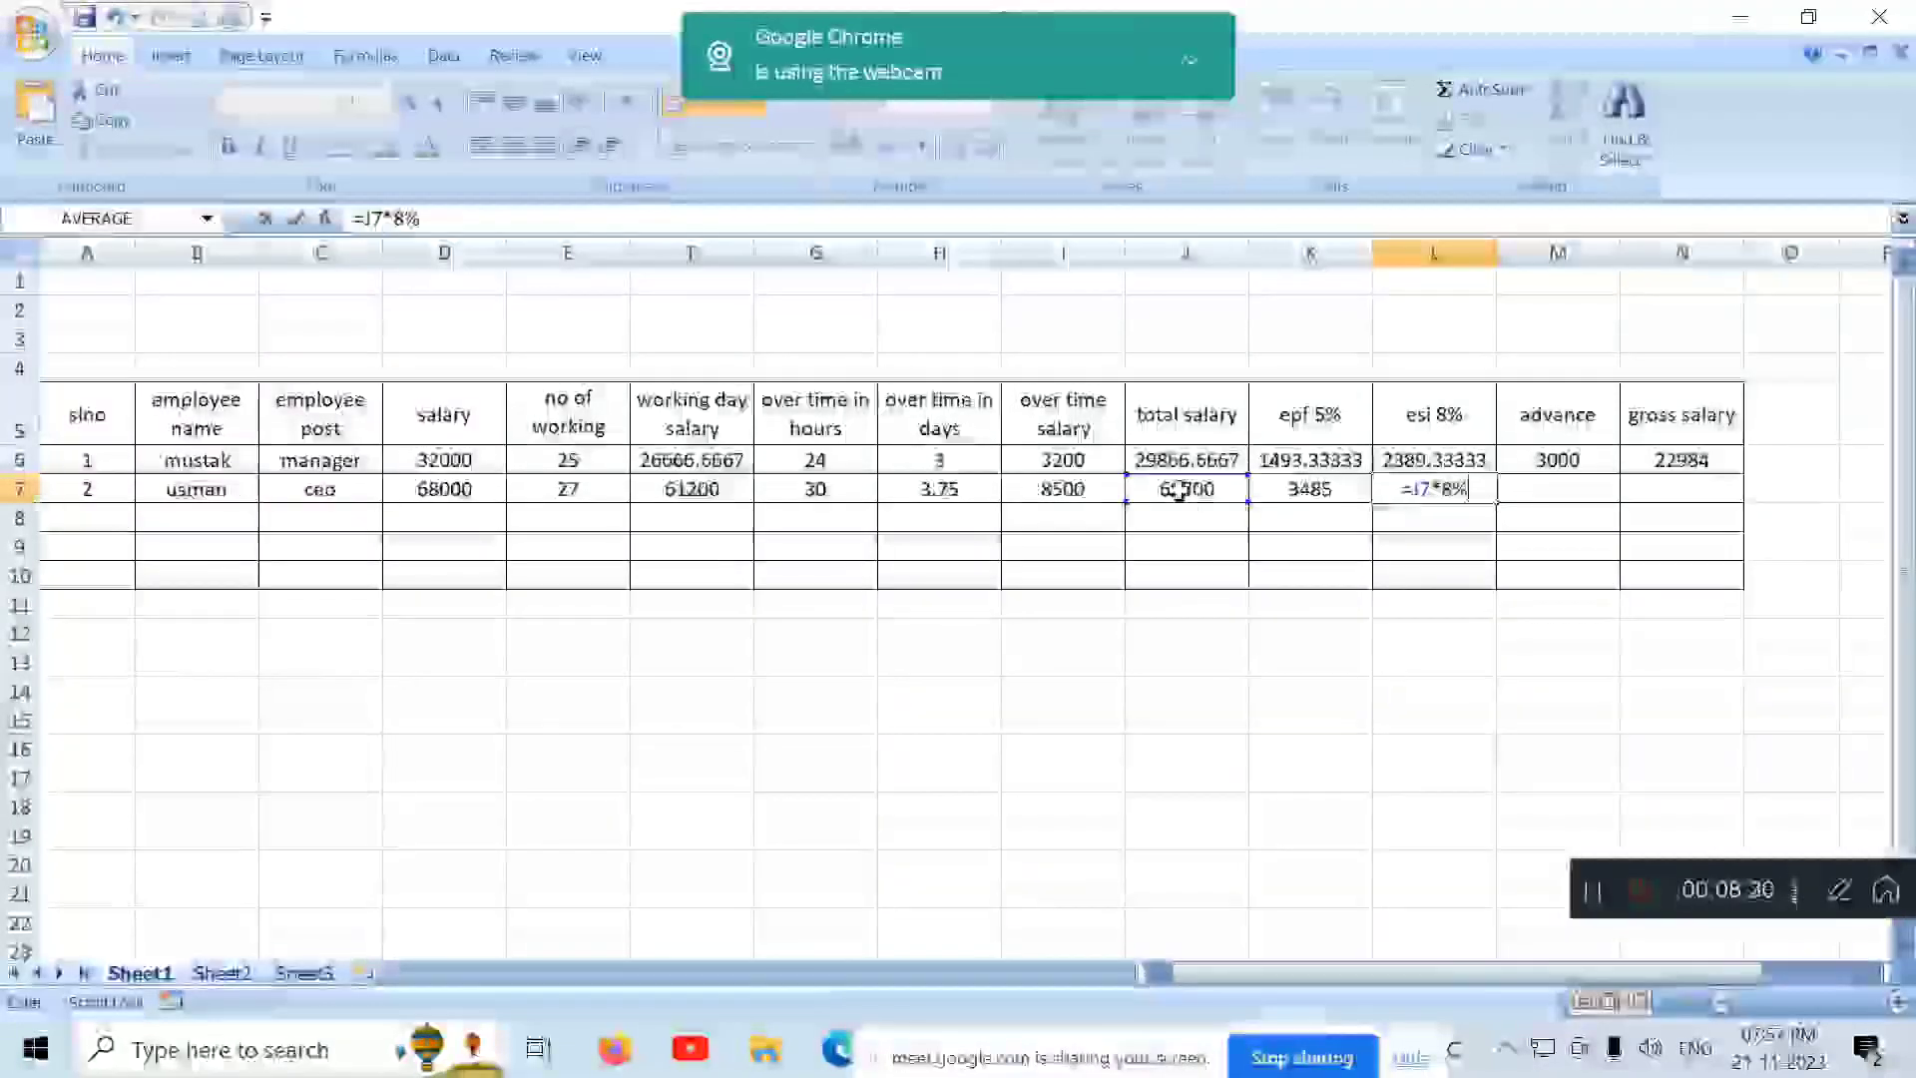
pyautogui.press('Tab')
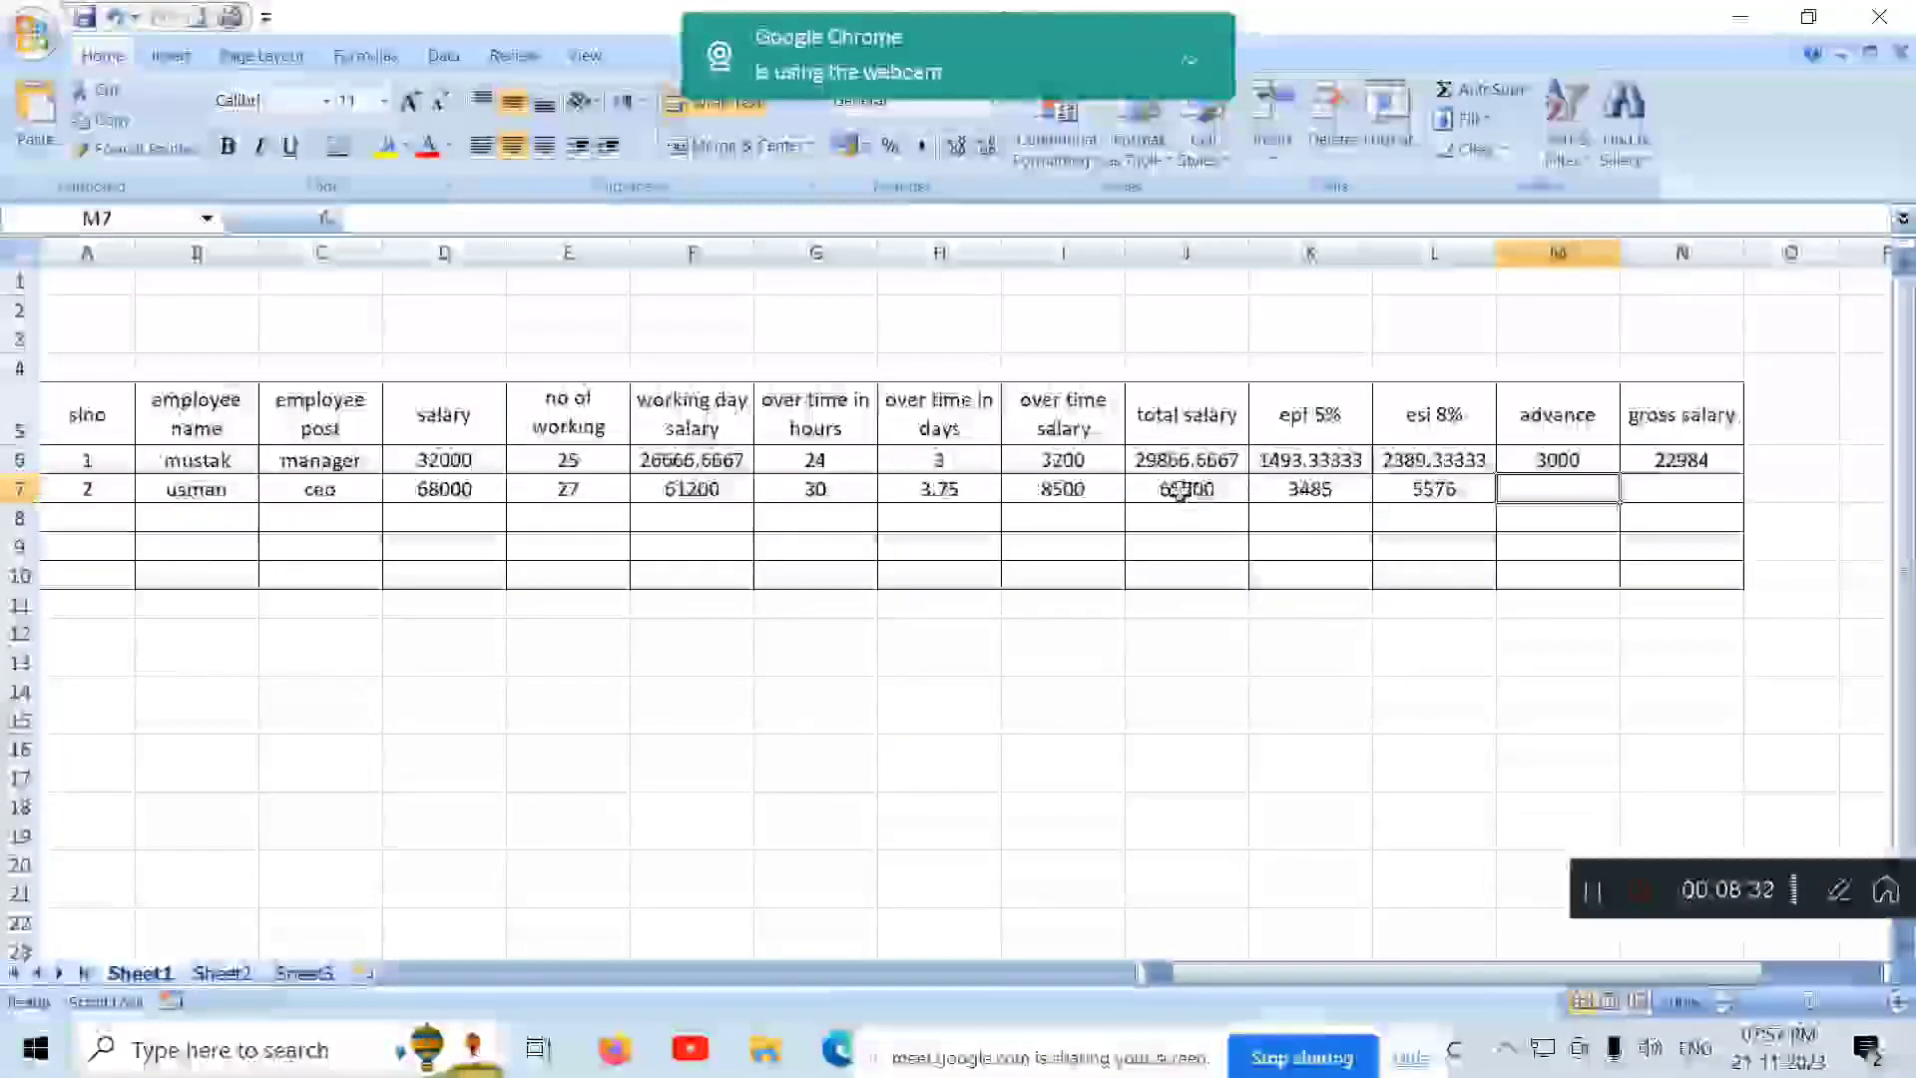
# Step: Enter an advance of 5000 for the second employee and calculate the gross salary in N7 with =J7-K7-L7-M7
pyautogui.write('5000')
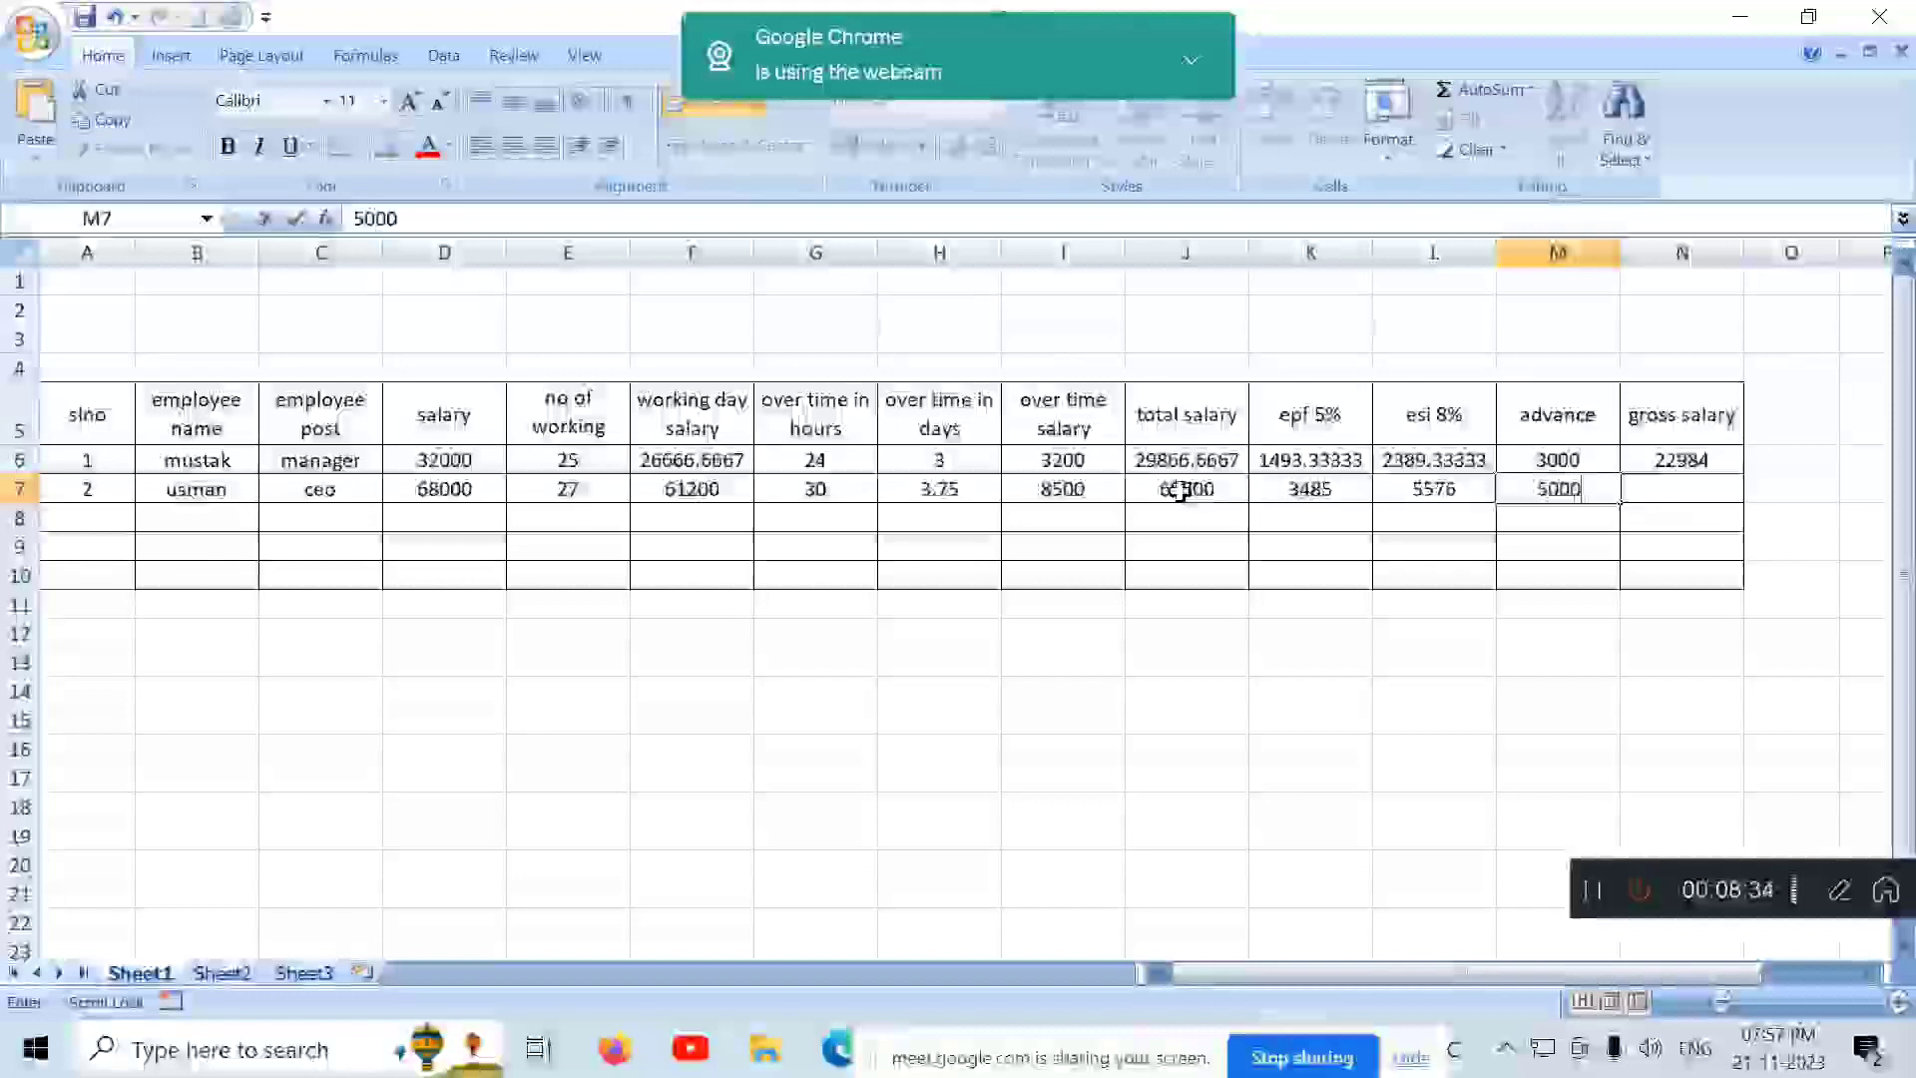
pyautogui.press('Tab')
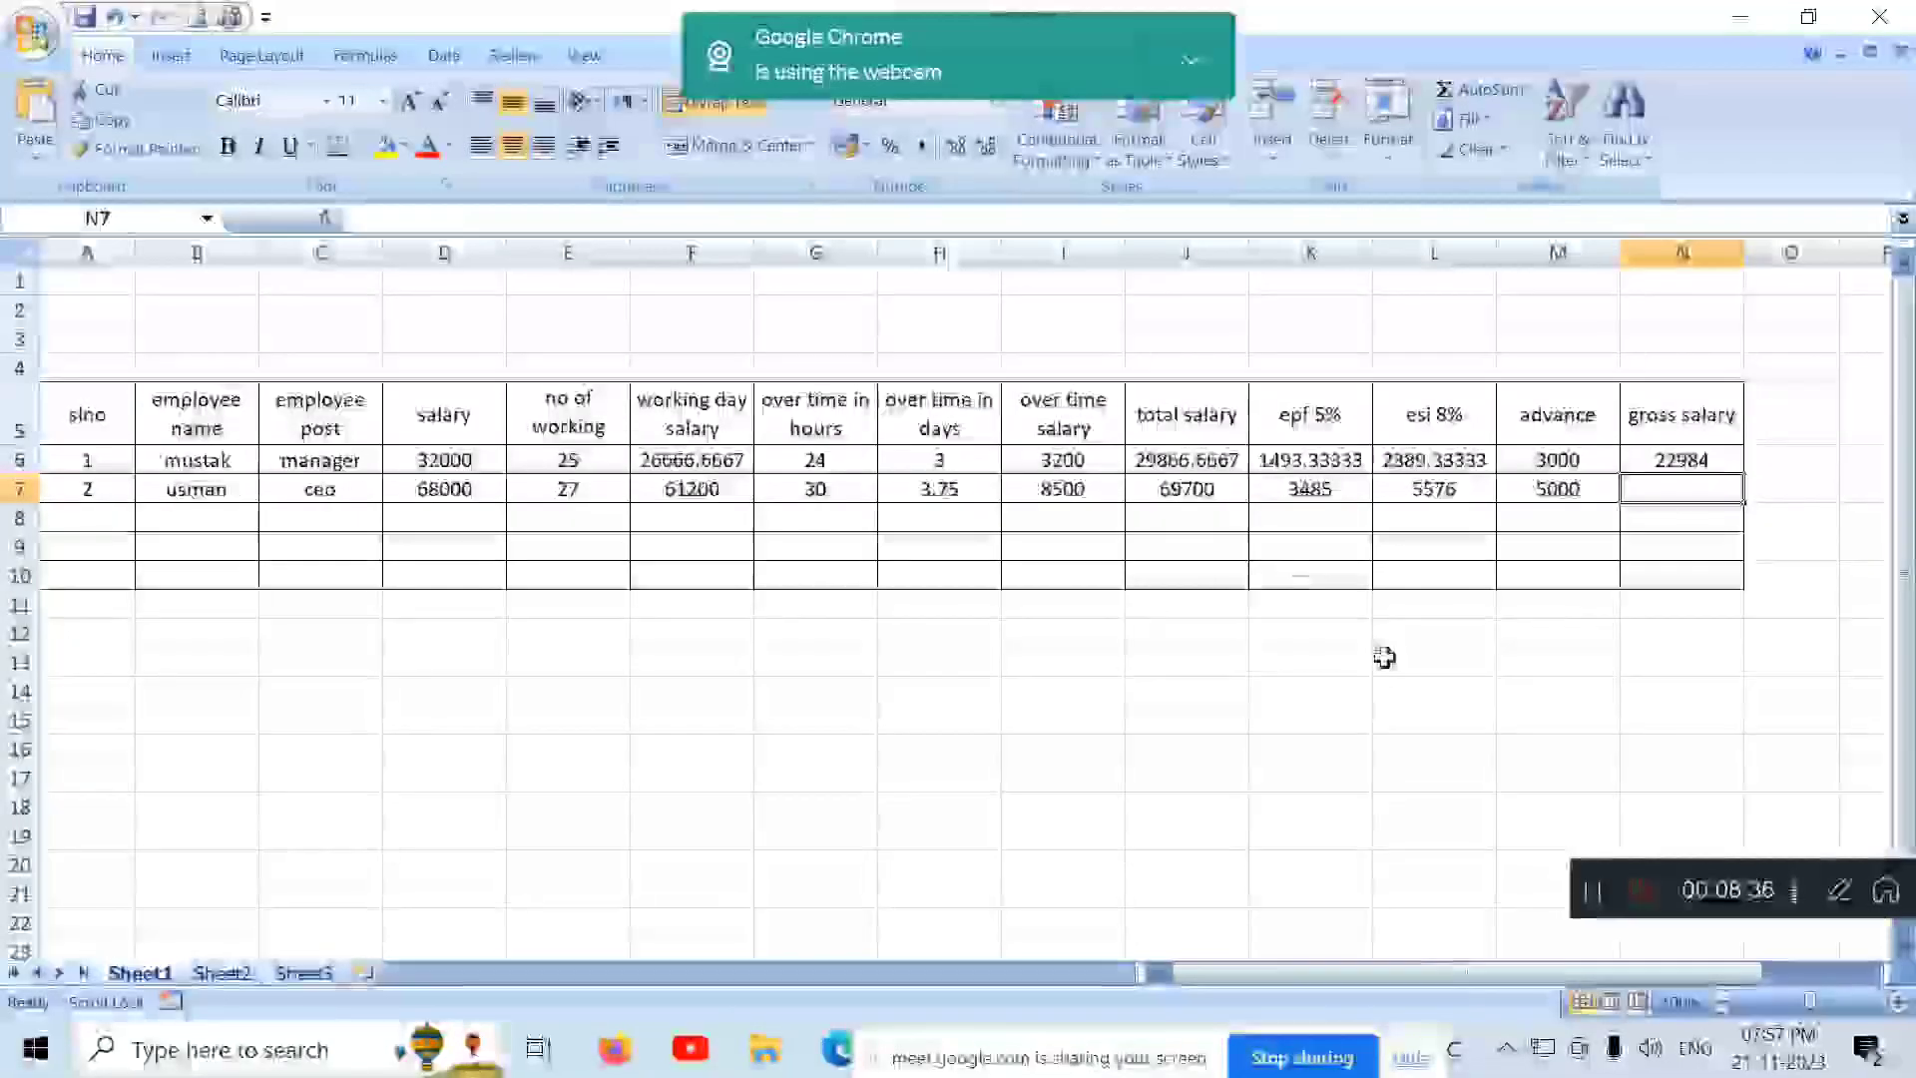
pyautogui.write('=')
pyautogui.click(1220, 484)
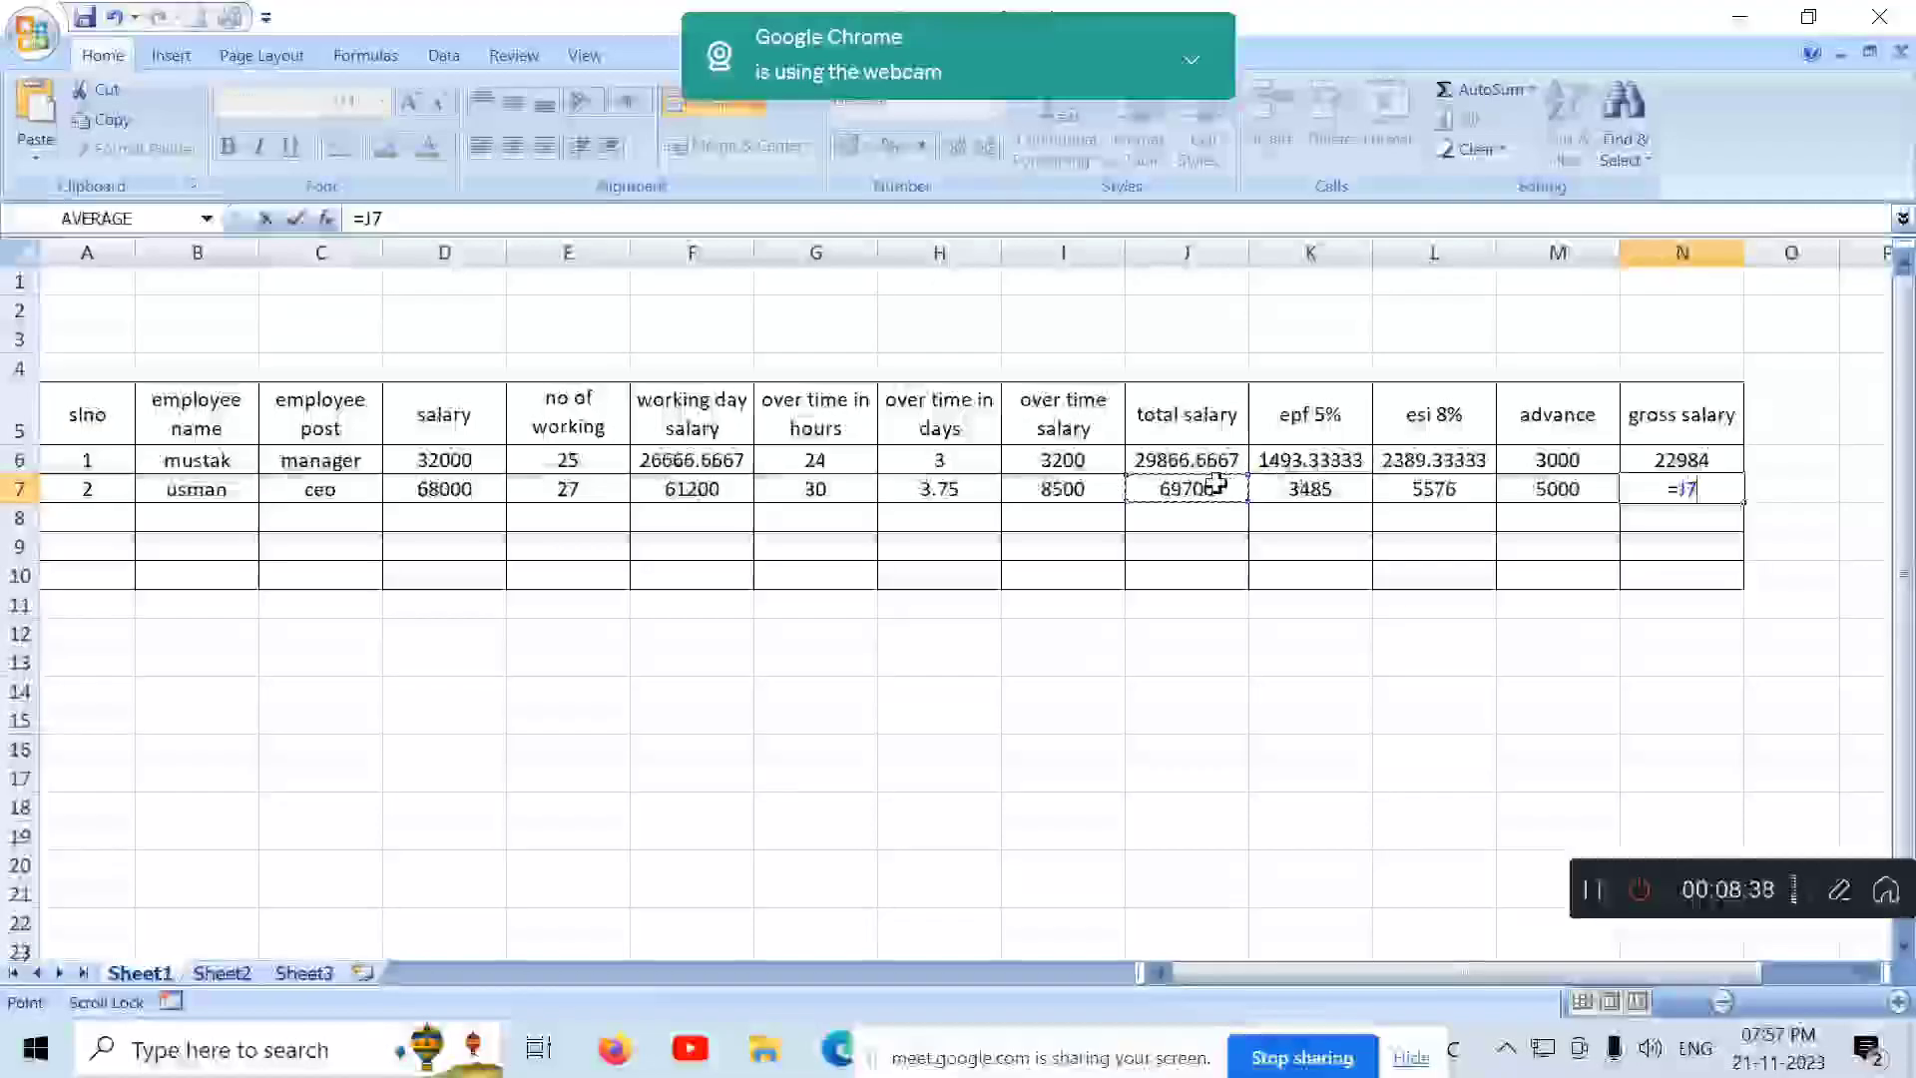
pyautogui.write('-')
pyautogui.click(1332, 485)
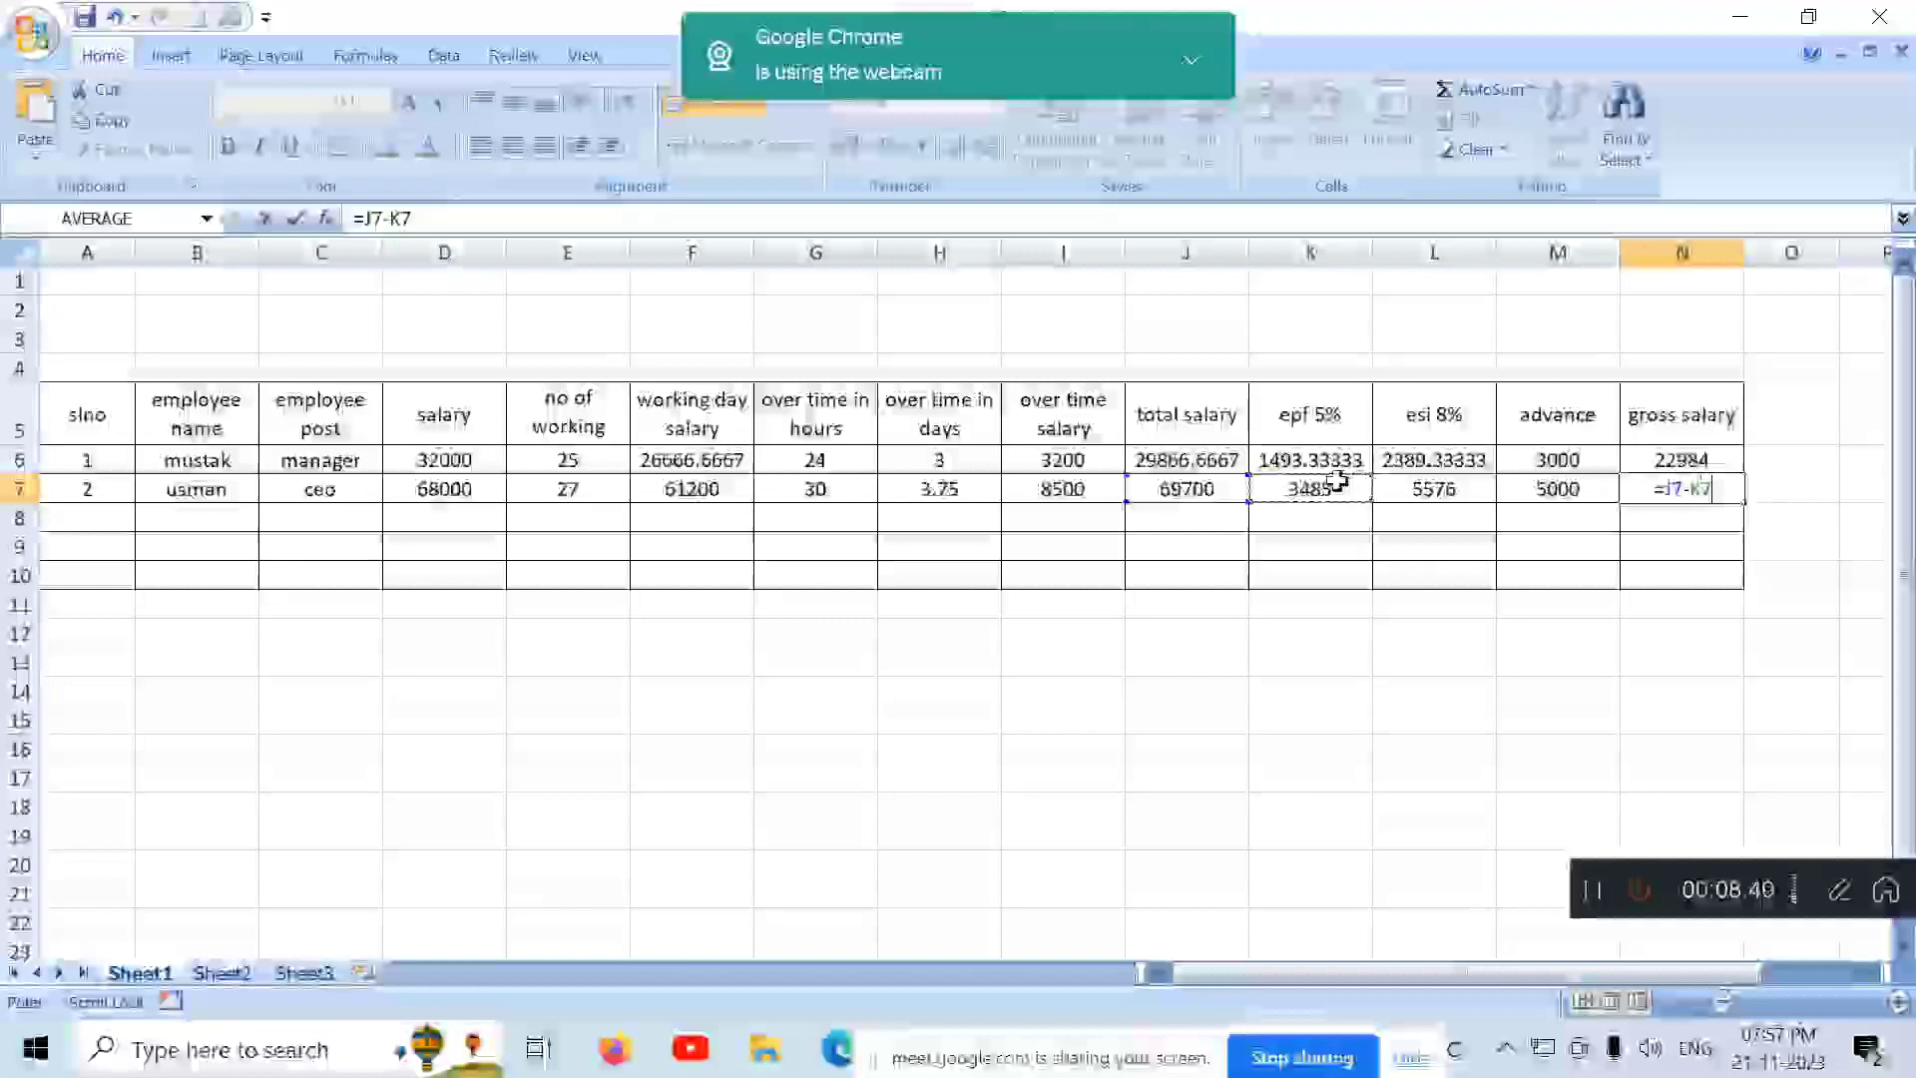
pyautogui.write('-')
pyautogui.click(1410, 486)
pyautogui.write('-')
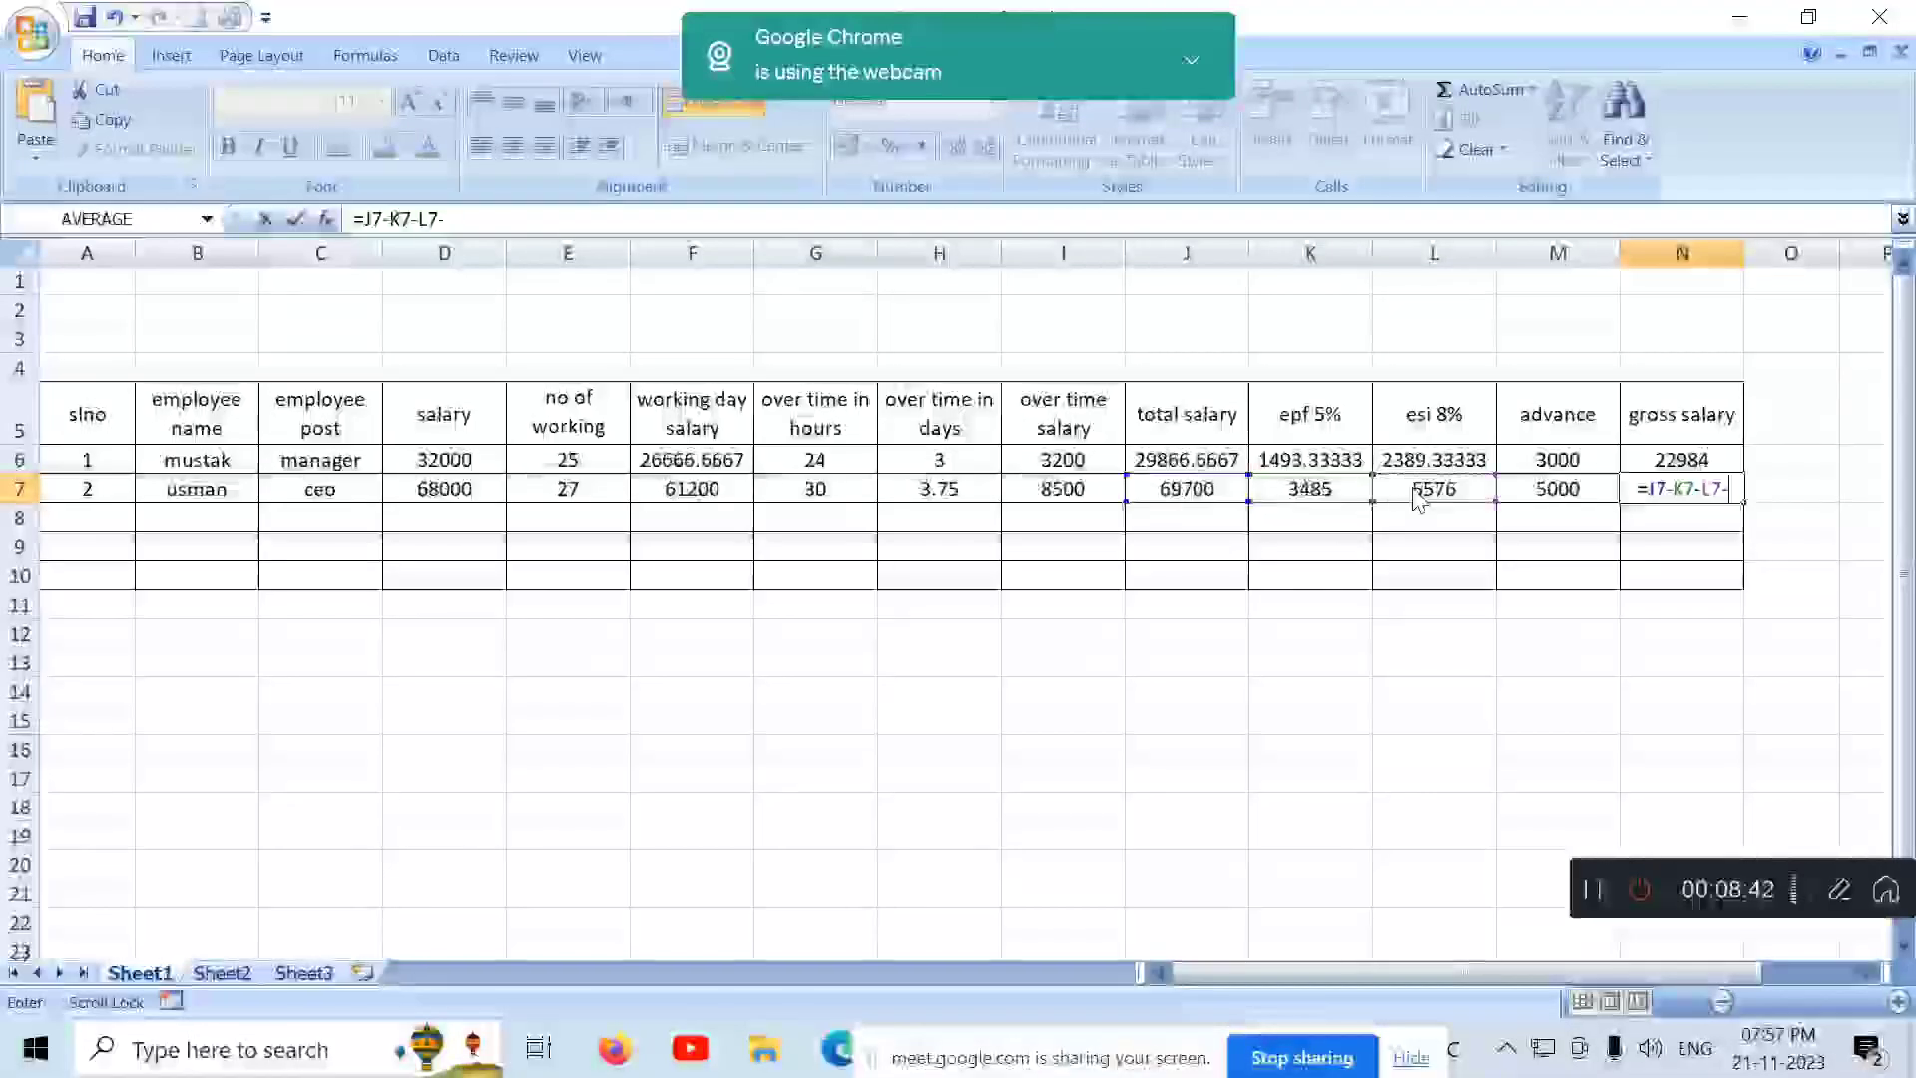
pyautogui.click(1525, 483)
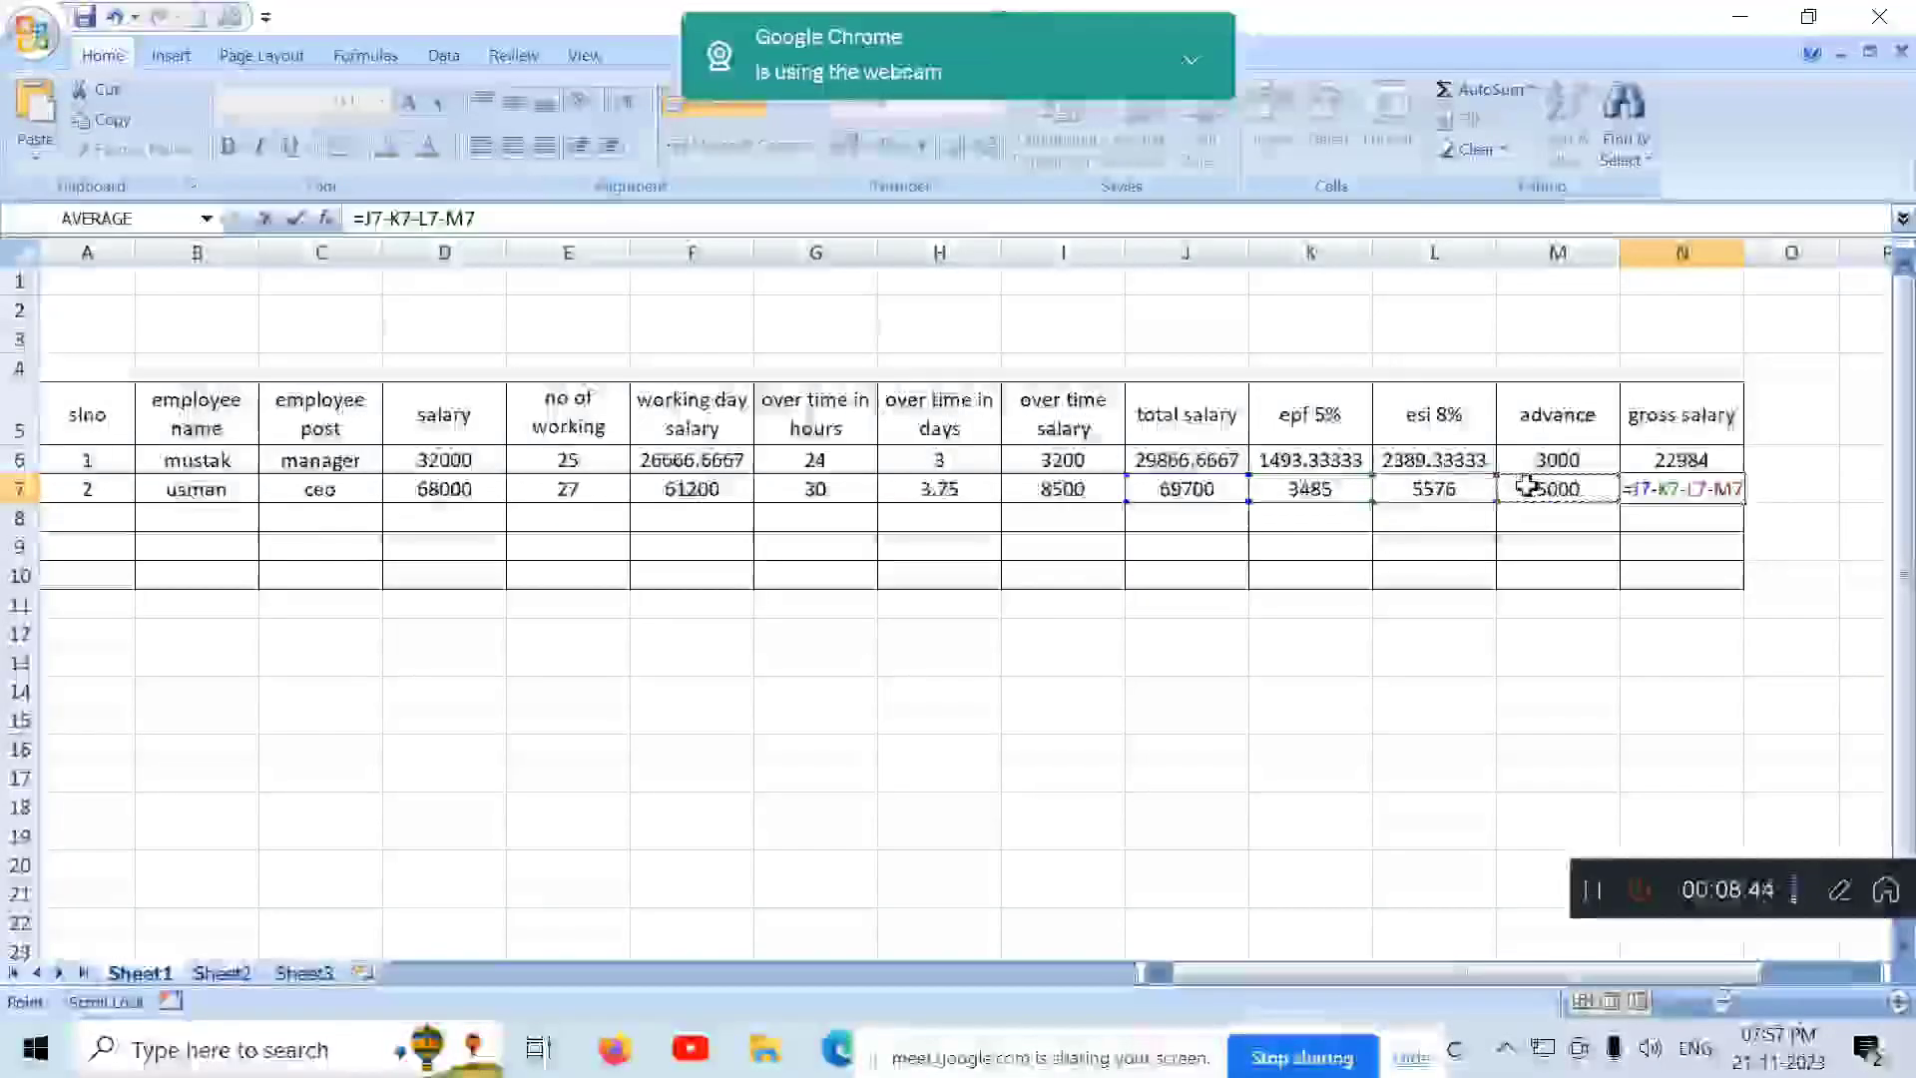
pyautogui.press('Tab')
# Step: Delete the empty rows 8 to 13 below the second employee's record
pyautogui.moveTo(20, 518); pyautogui.dragTo(20, 661)
pyautogui.rightClick(8, 610)
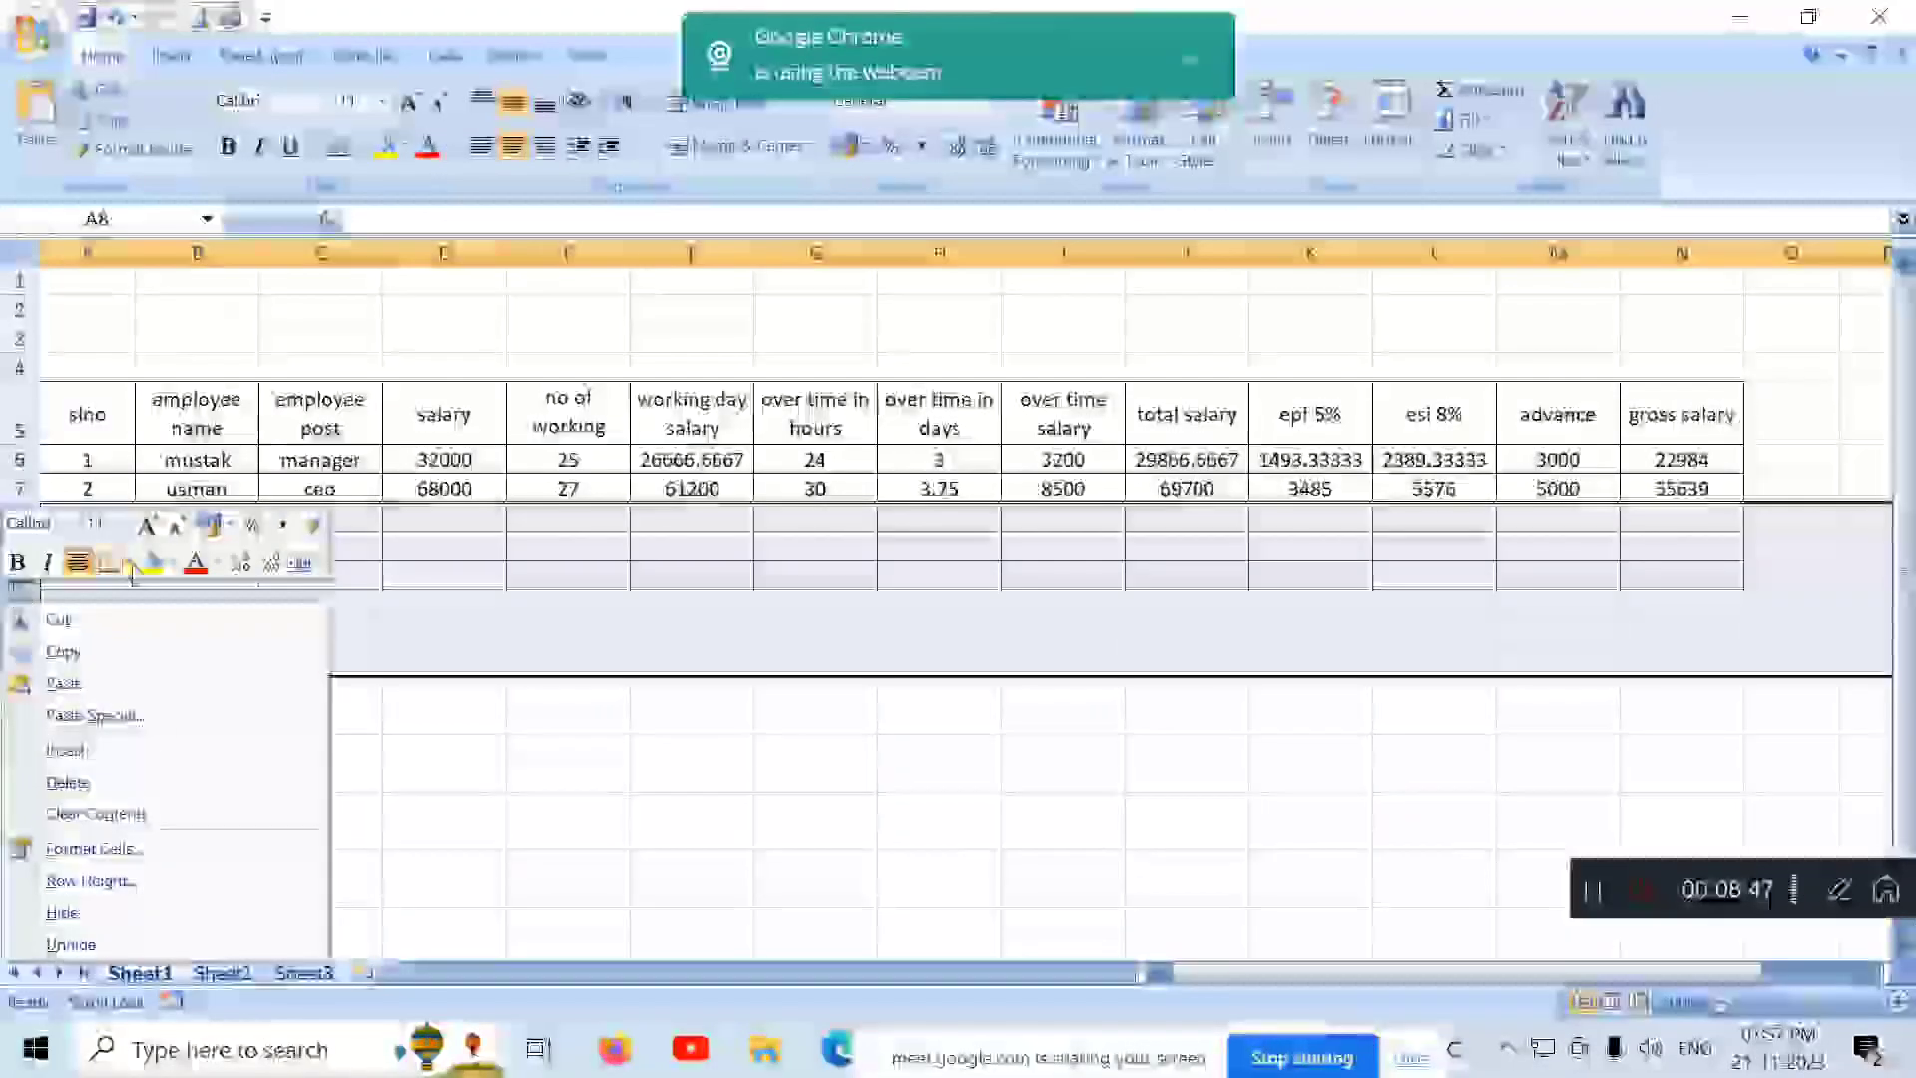
pyautogui.click(158, 778)
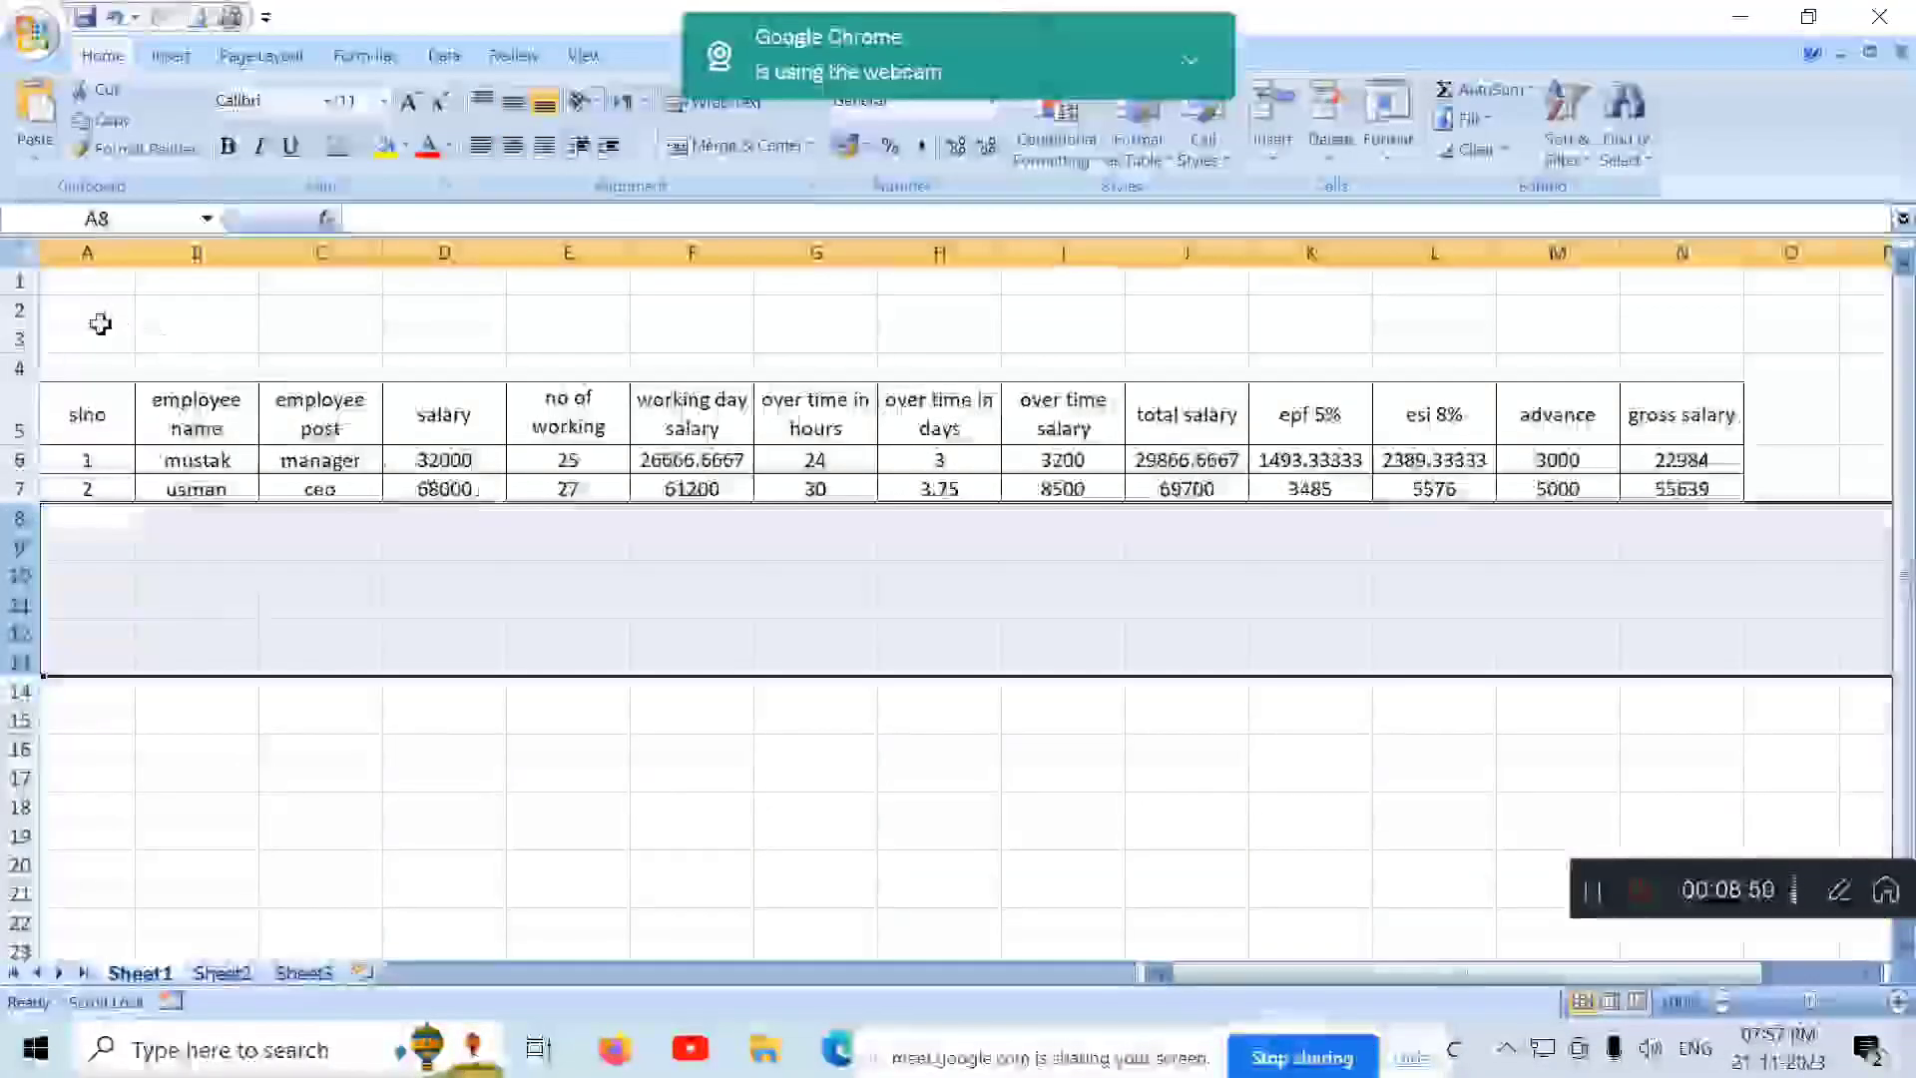
# Step: Merge and center cells A2:N4 above the table header and enter the title "employeement salary sheet"
pyautogui.moveTo(80, 308); pyautogui.dragTo(1706, 350)
pyautogui.rightClick(1706, 350)
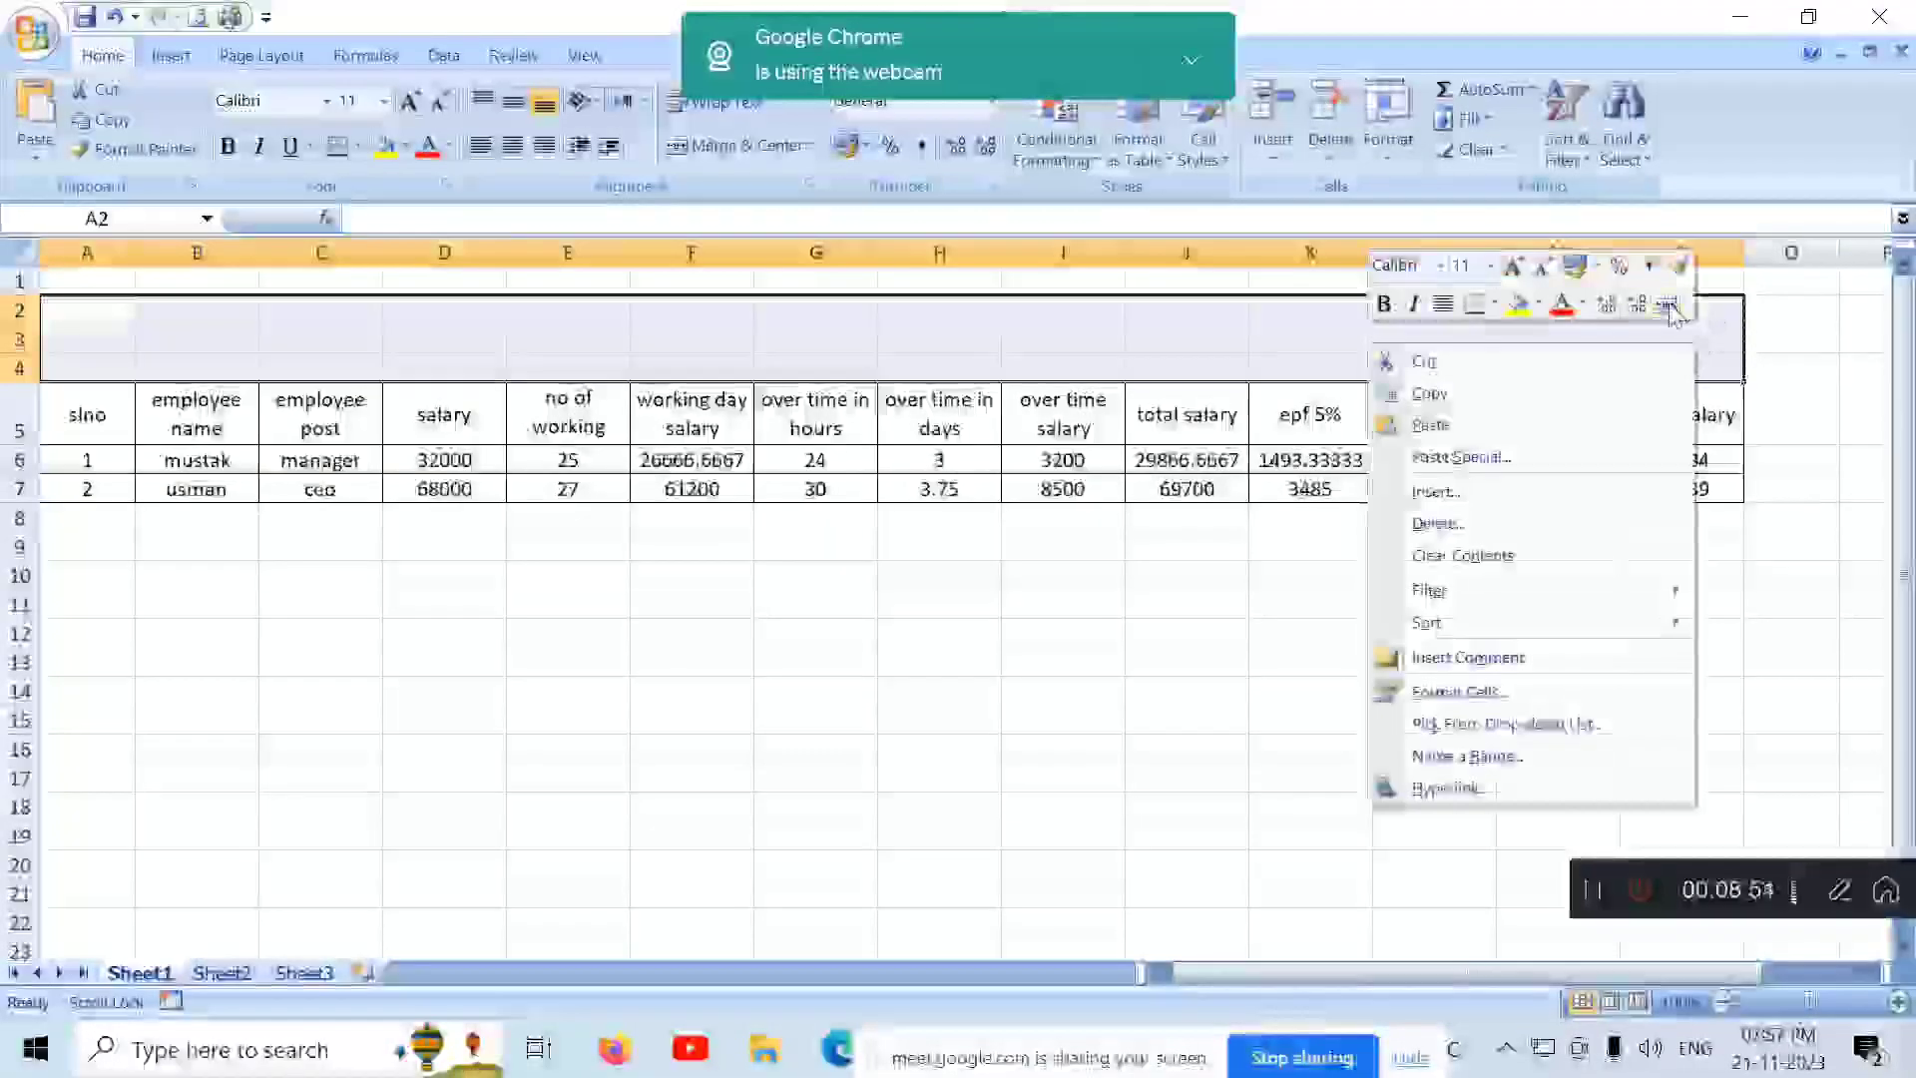
pyautogui.click(1681, 313)
pyautogui.doubleClick(1091, 361)
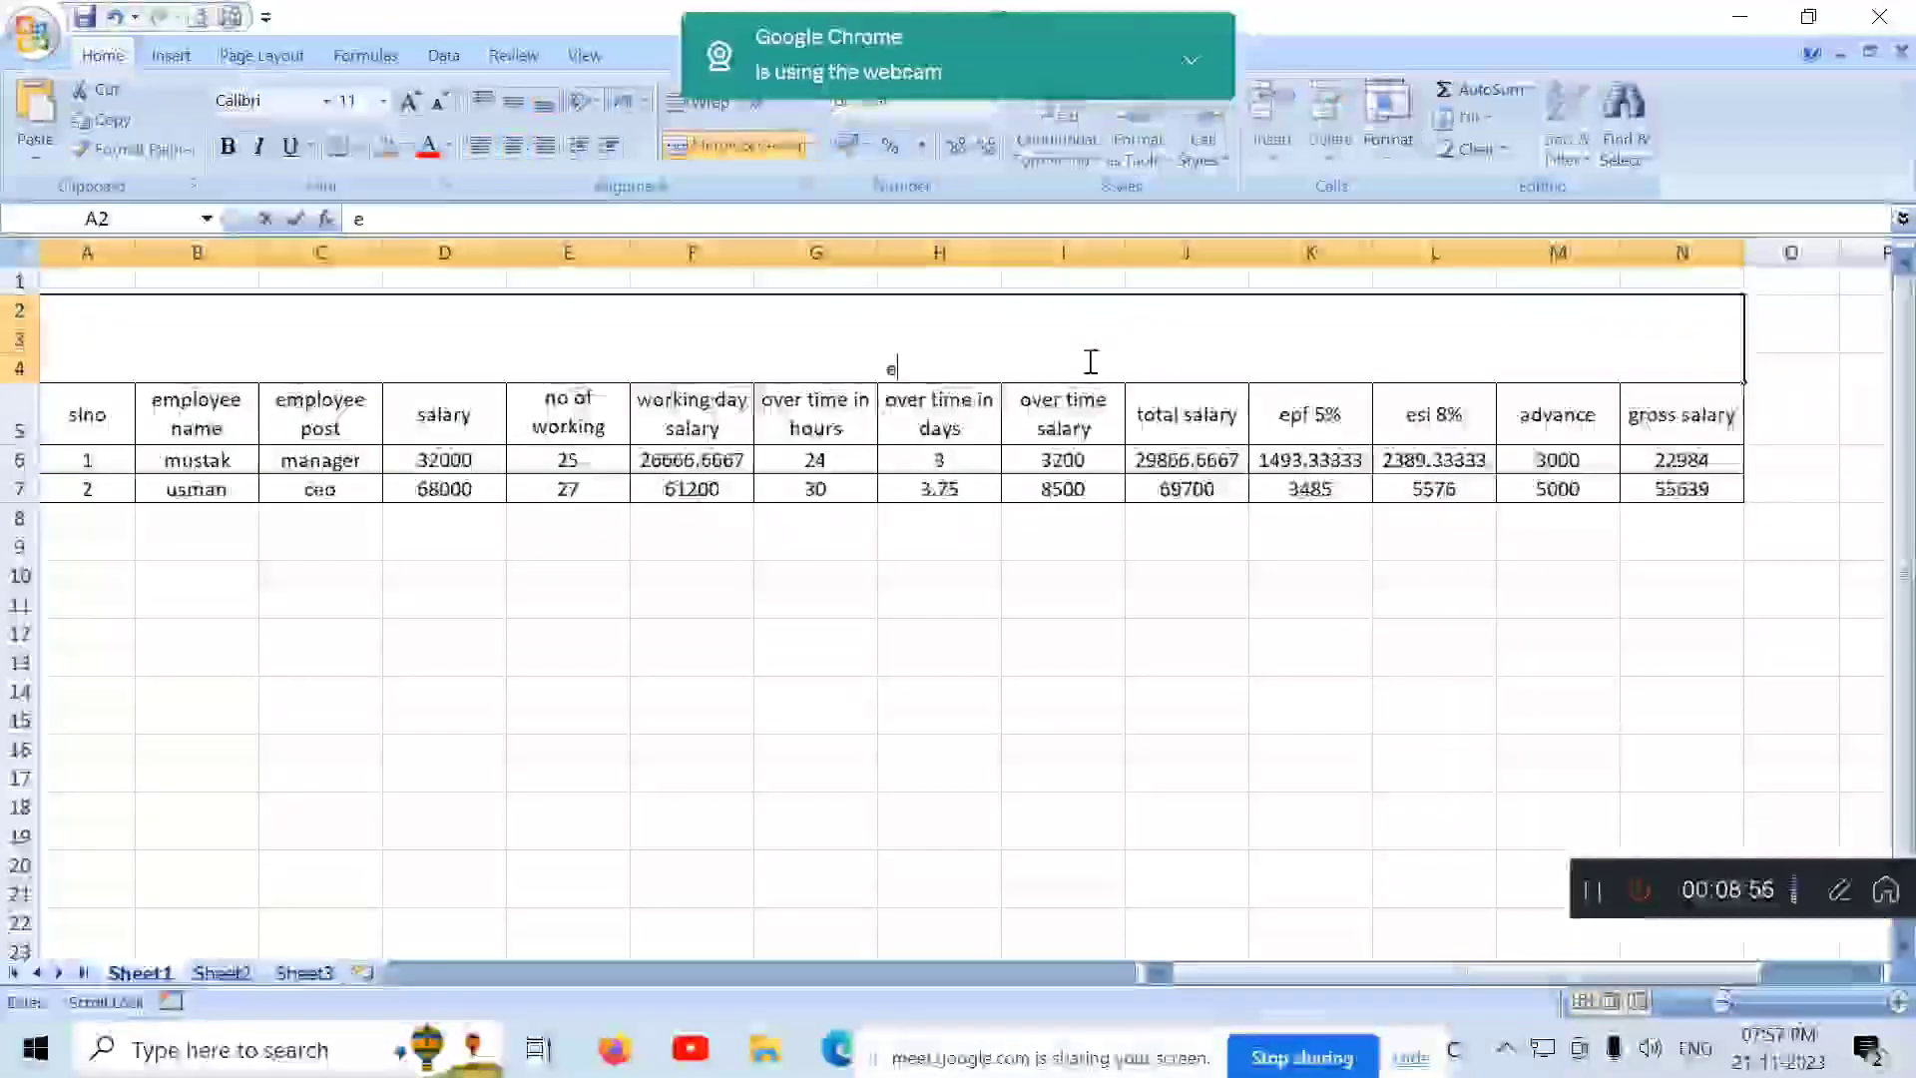
pyautogui.write('employeement salary ')
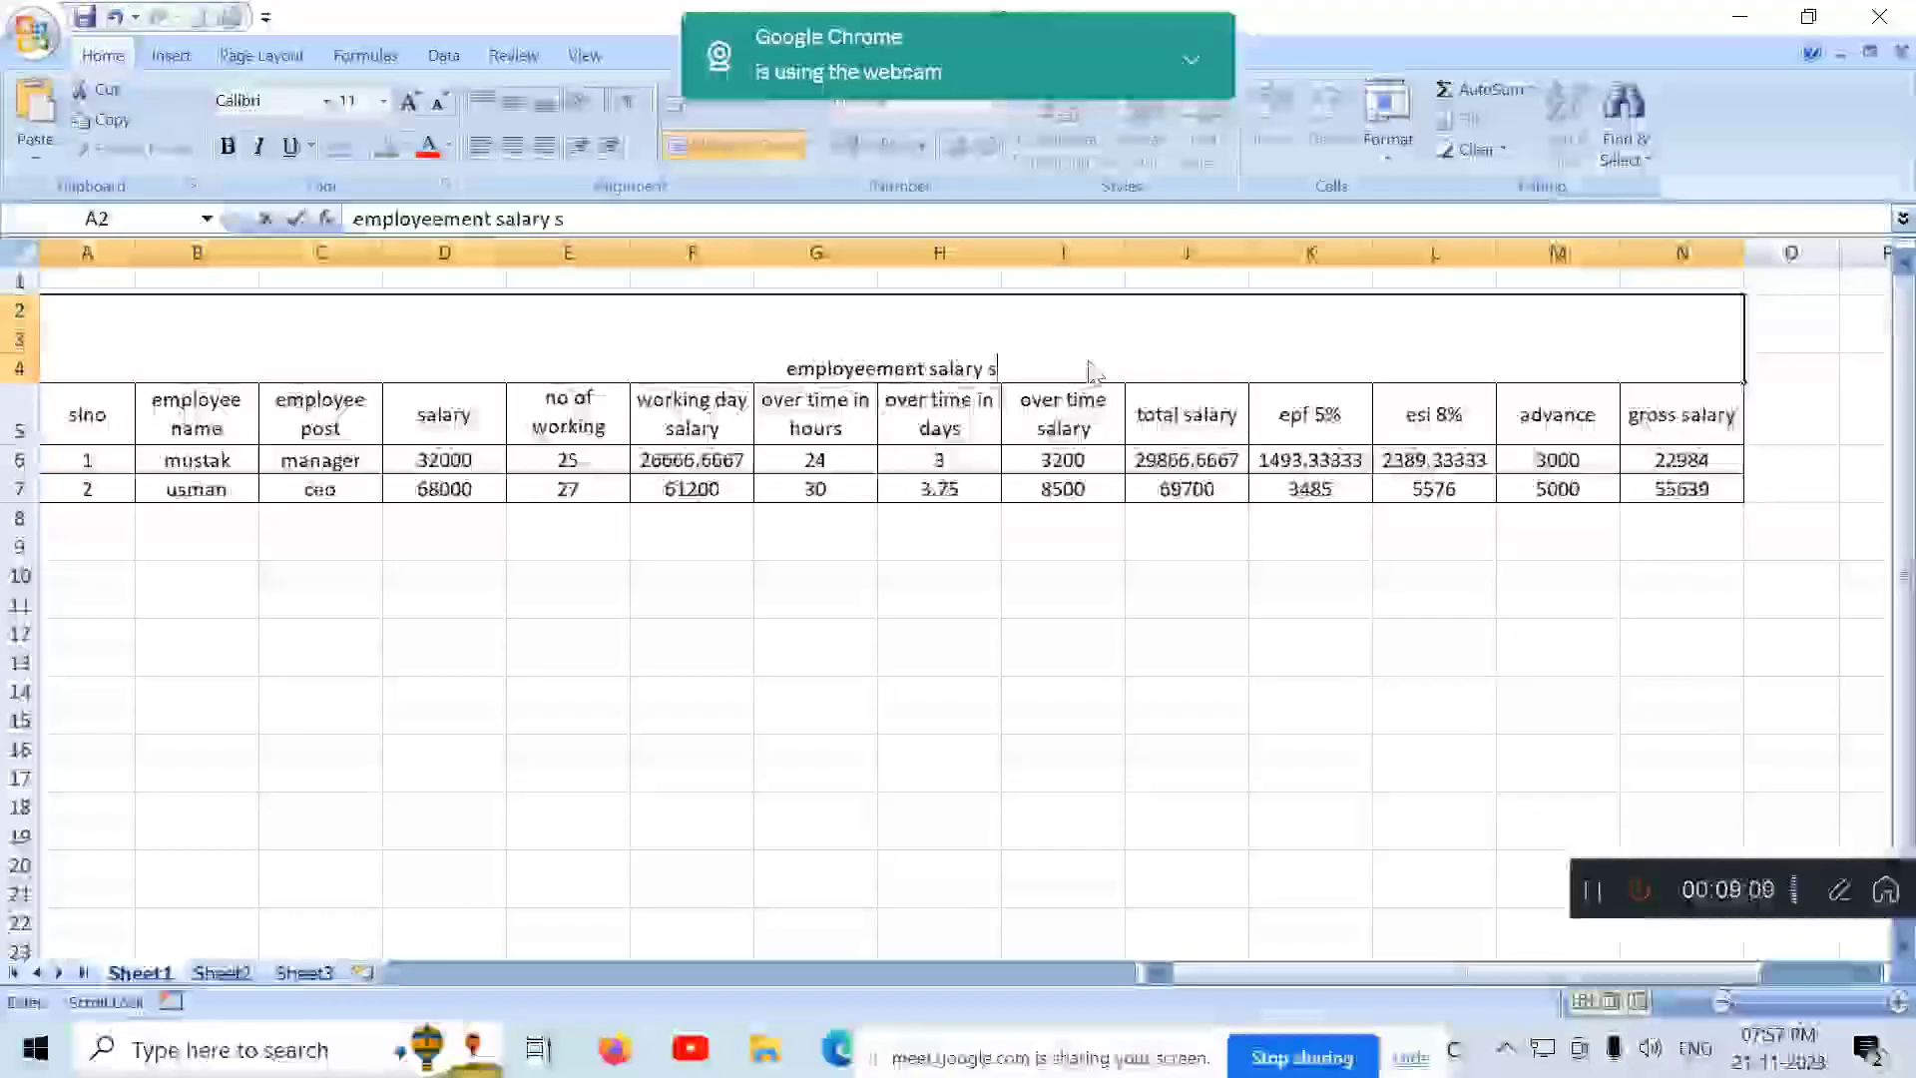
pyautogui.write('sheet')
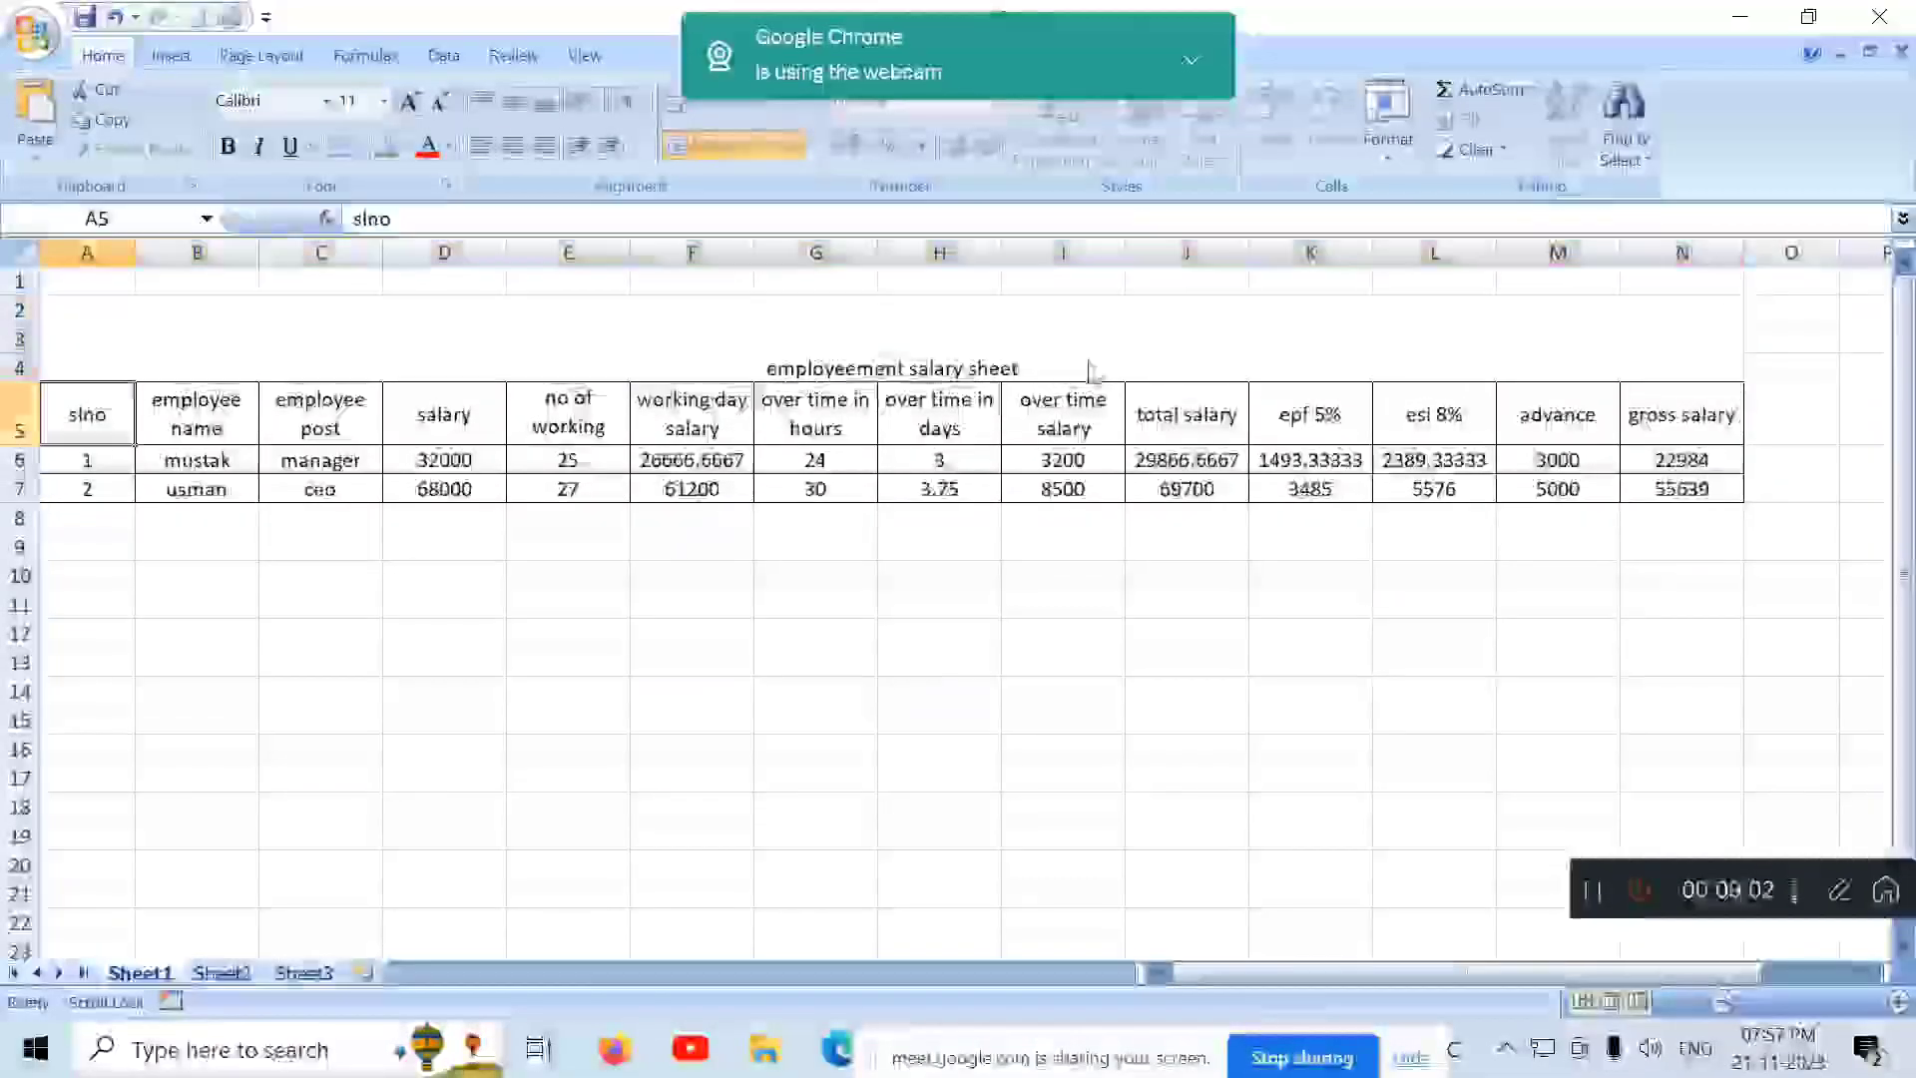
pyautogui.press('Return')
# Step: Enlarge the sheet title's font to size 28 and align it vertically to the middle of its merged cell
pyautogui.click(1087, 363)
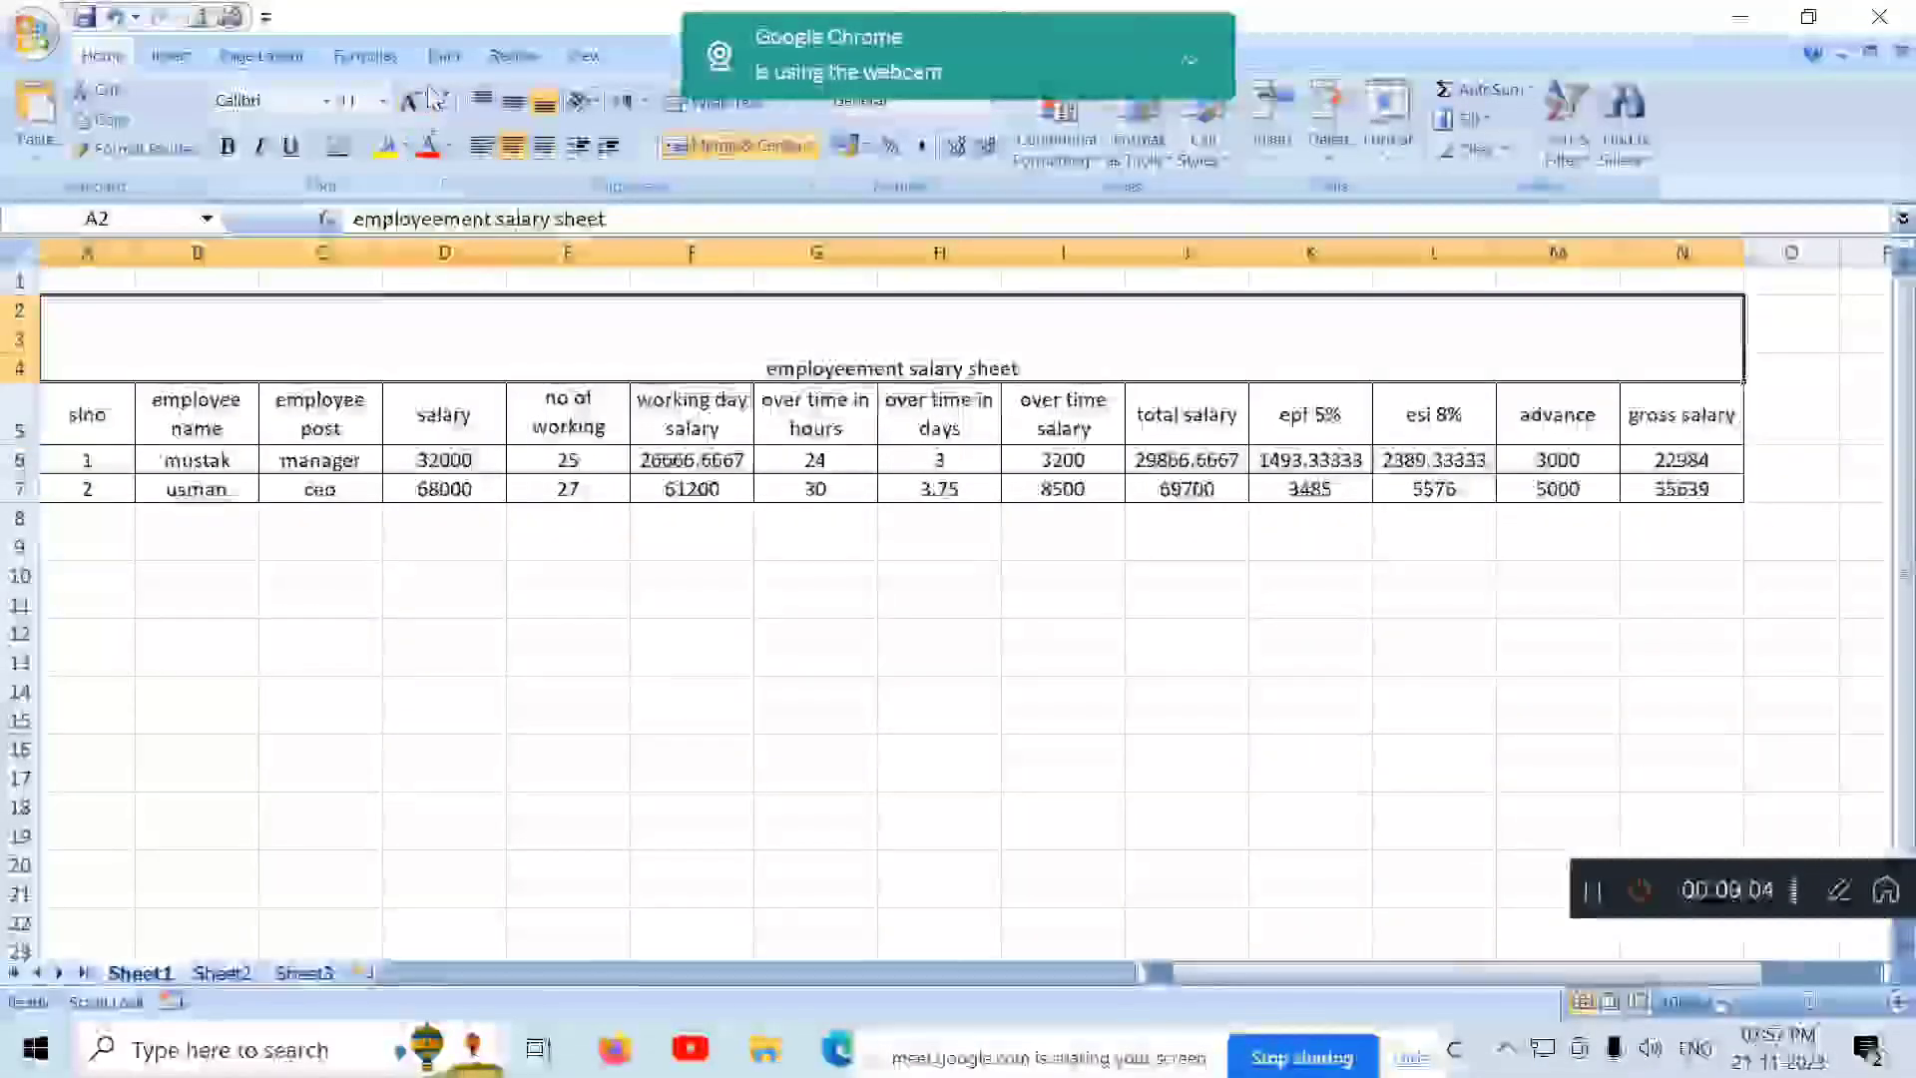
pyautogui.click(409, 104)
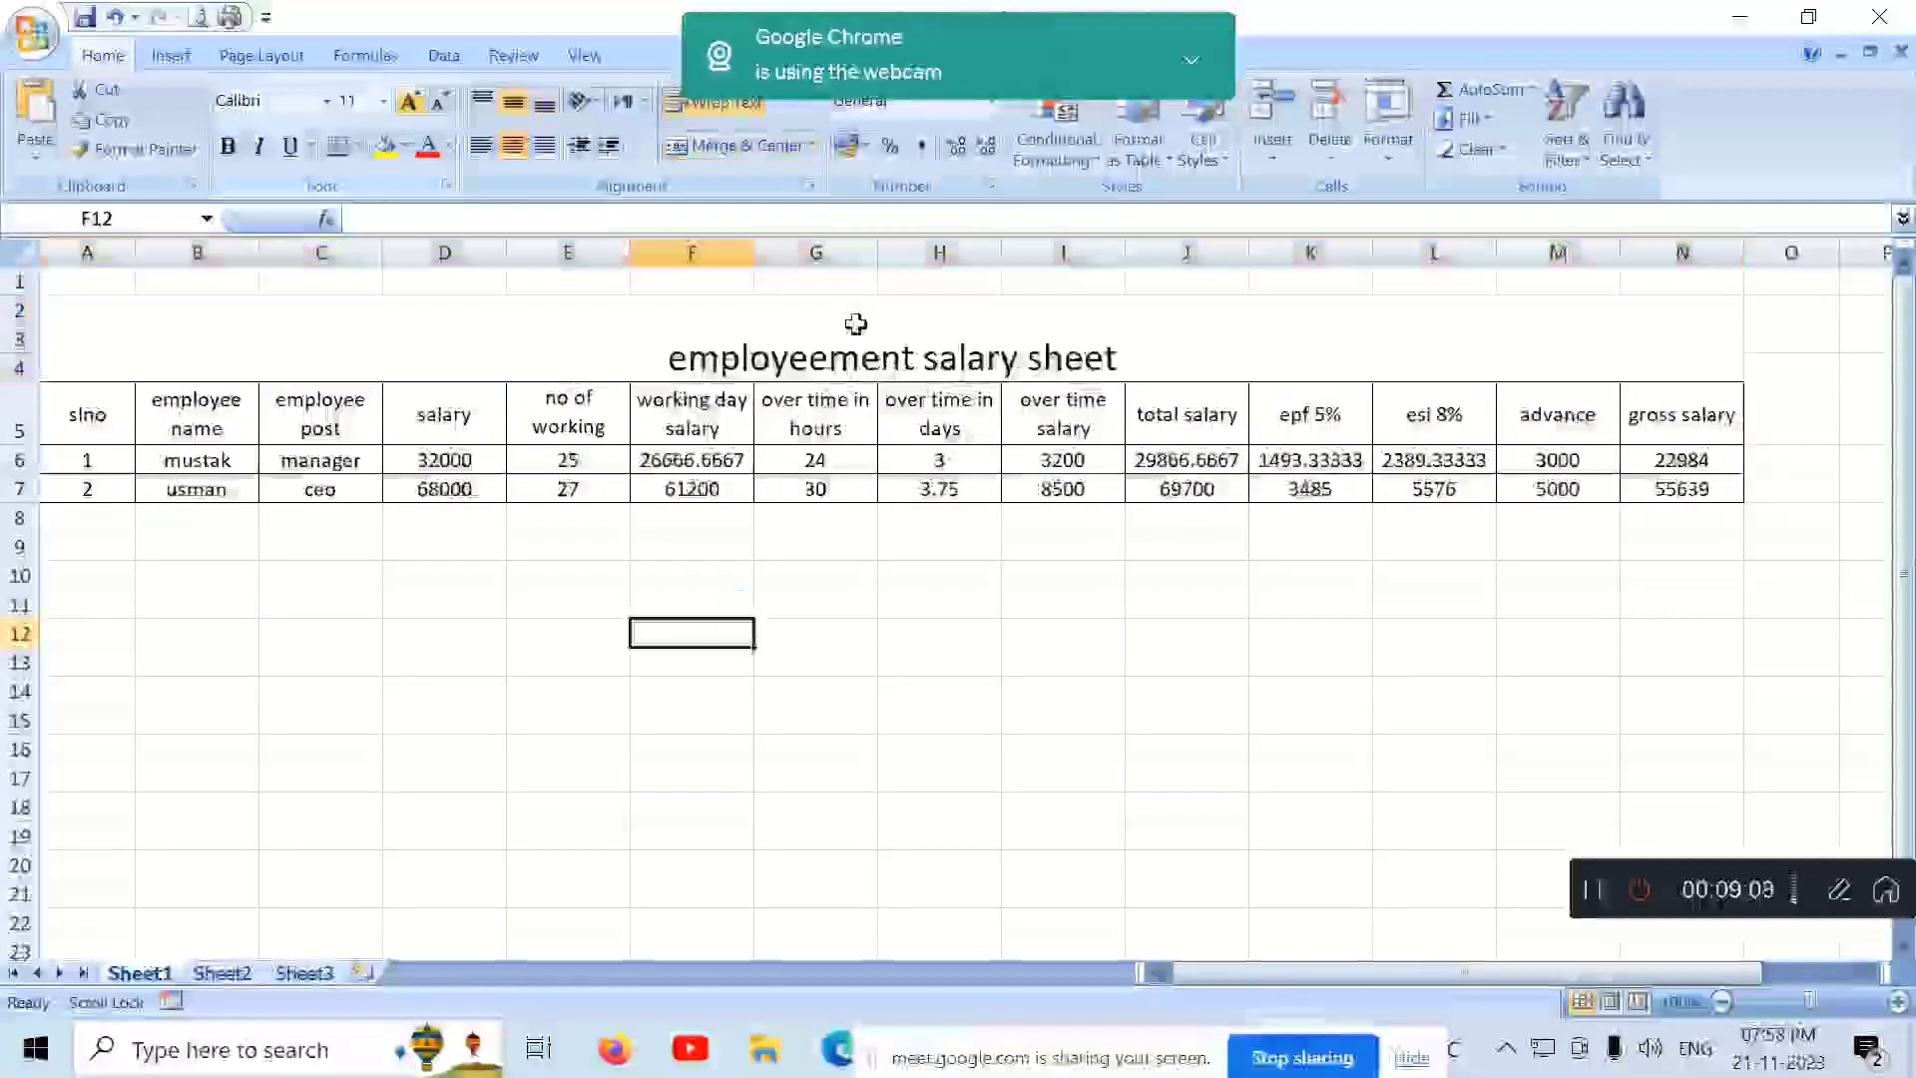
pyautogui.click(409, 103)
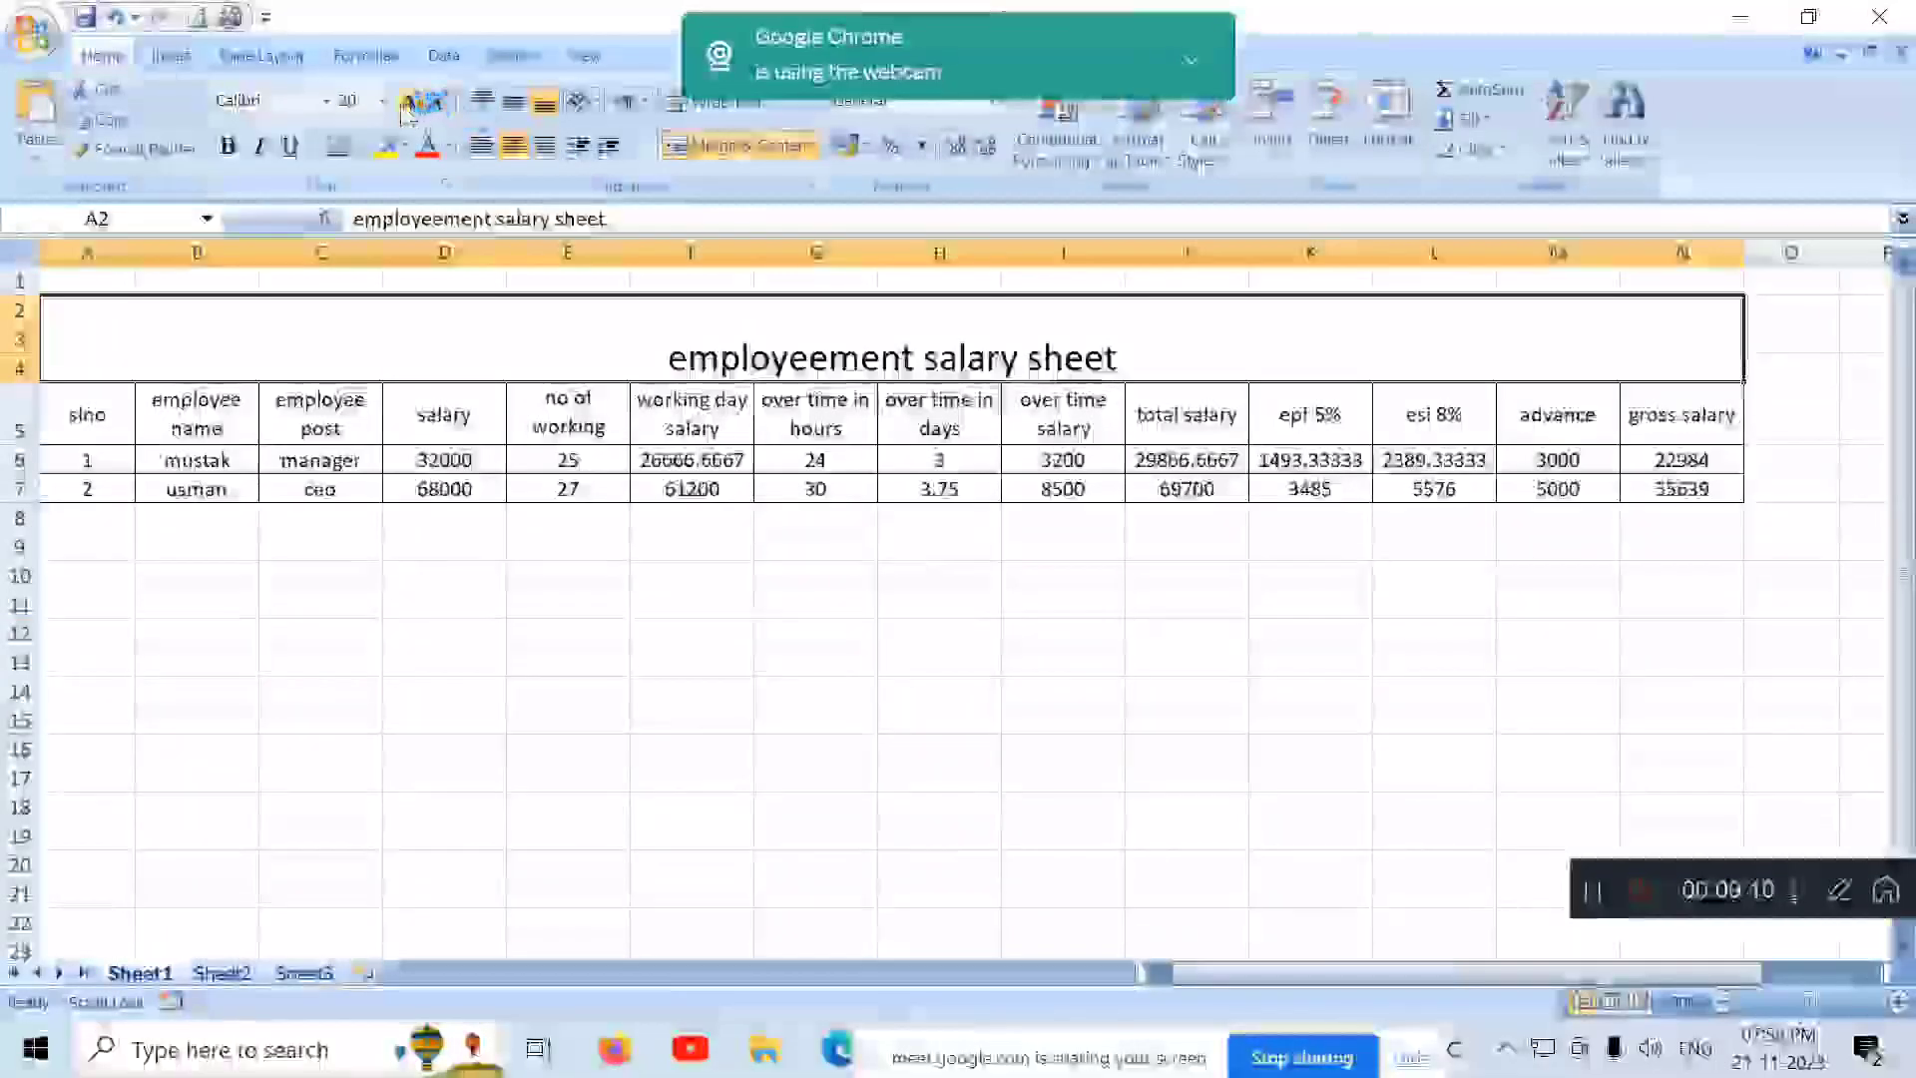
pyautogui.click(408, 104)
pyautogui.click(408, 103)
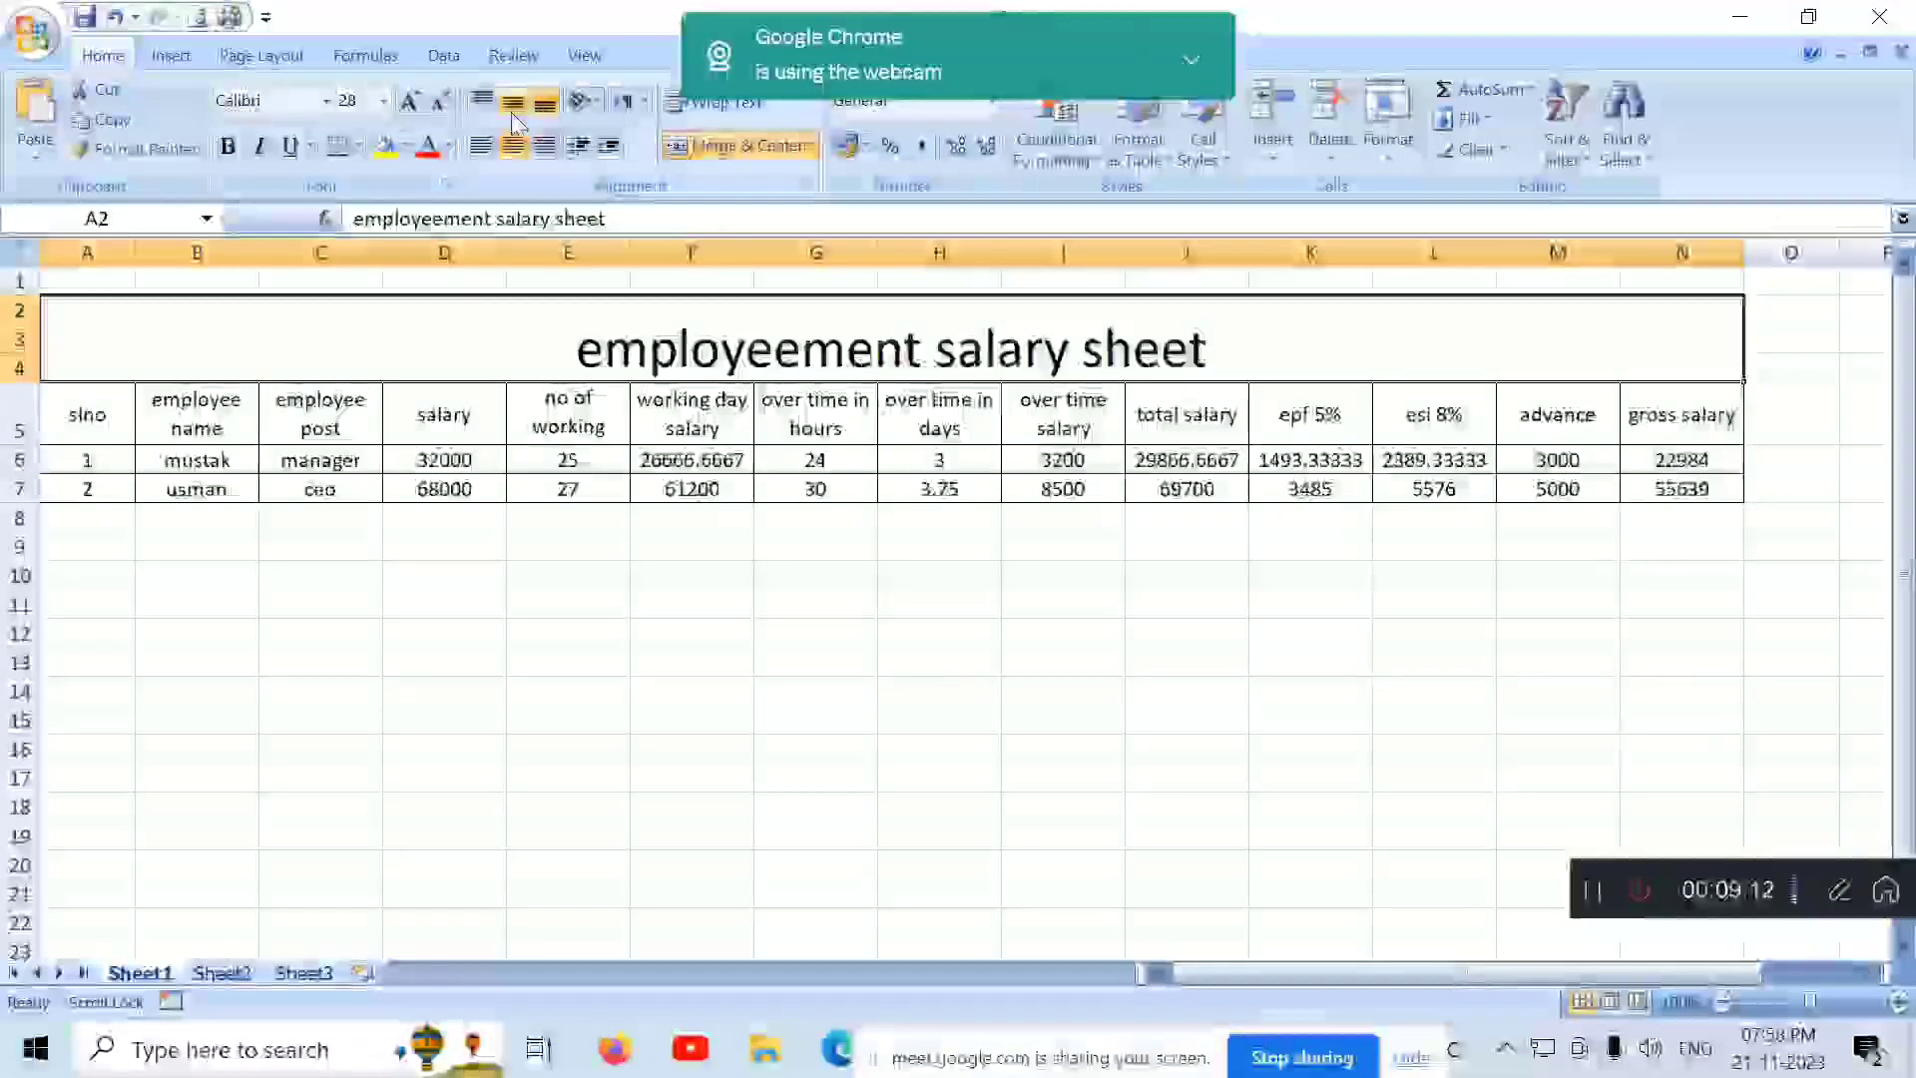
pyautogui.click(513, 103)
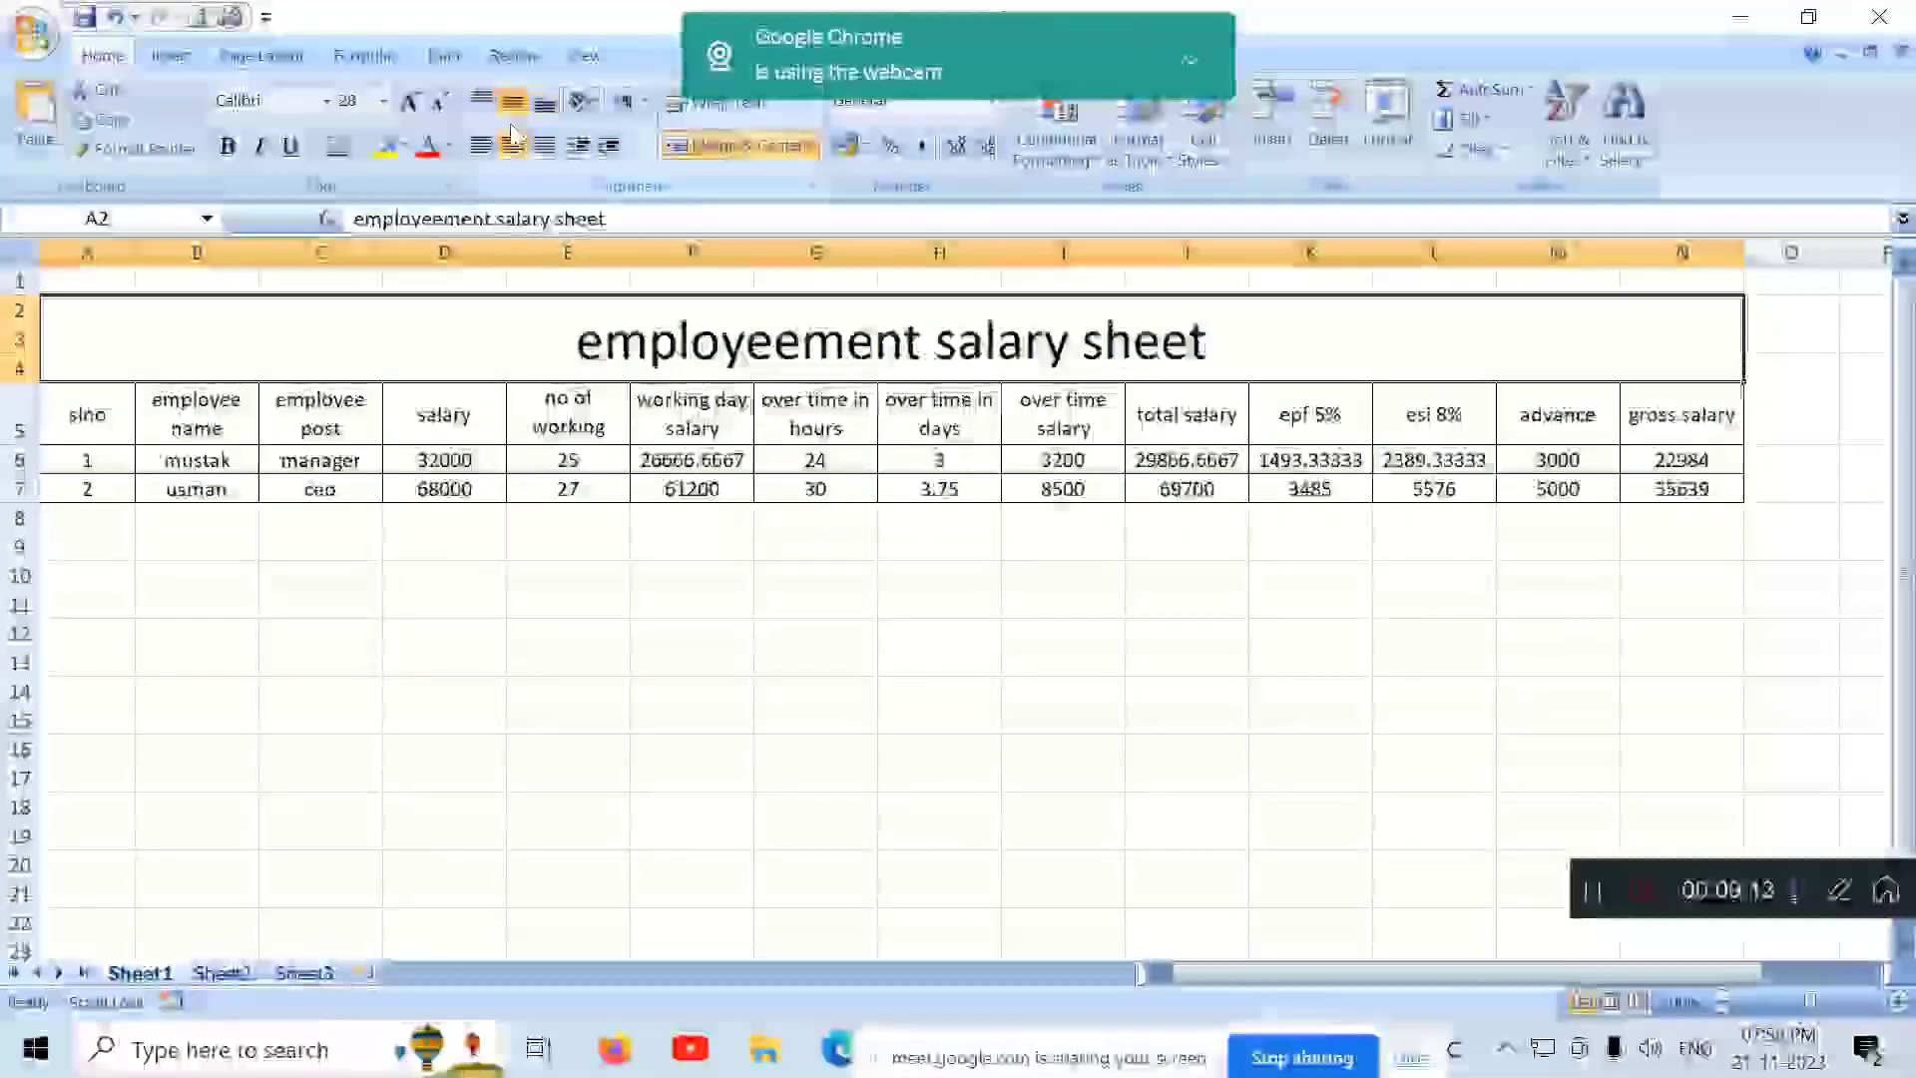
pyautogui.click(691, 542)
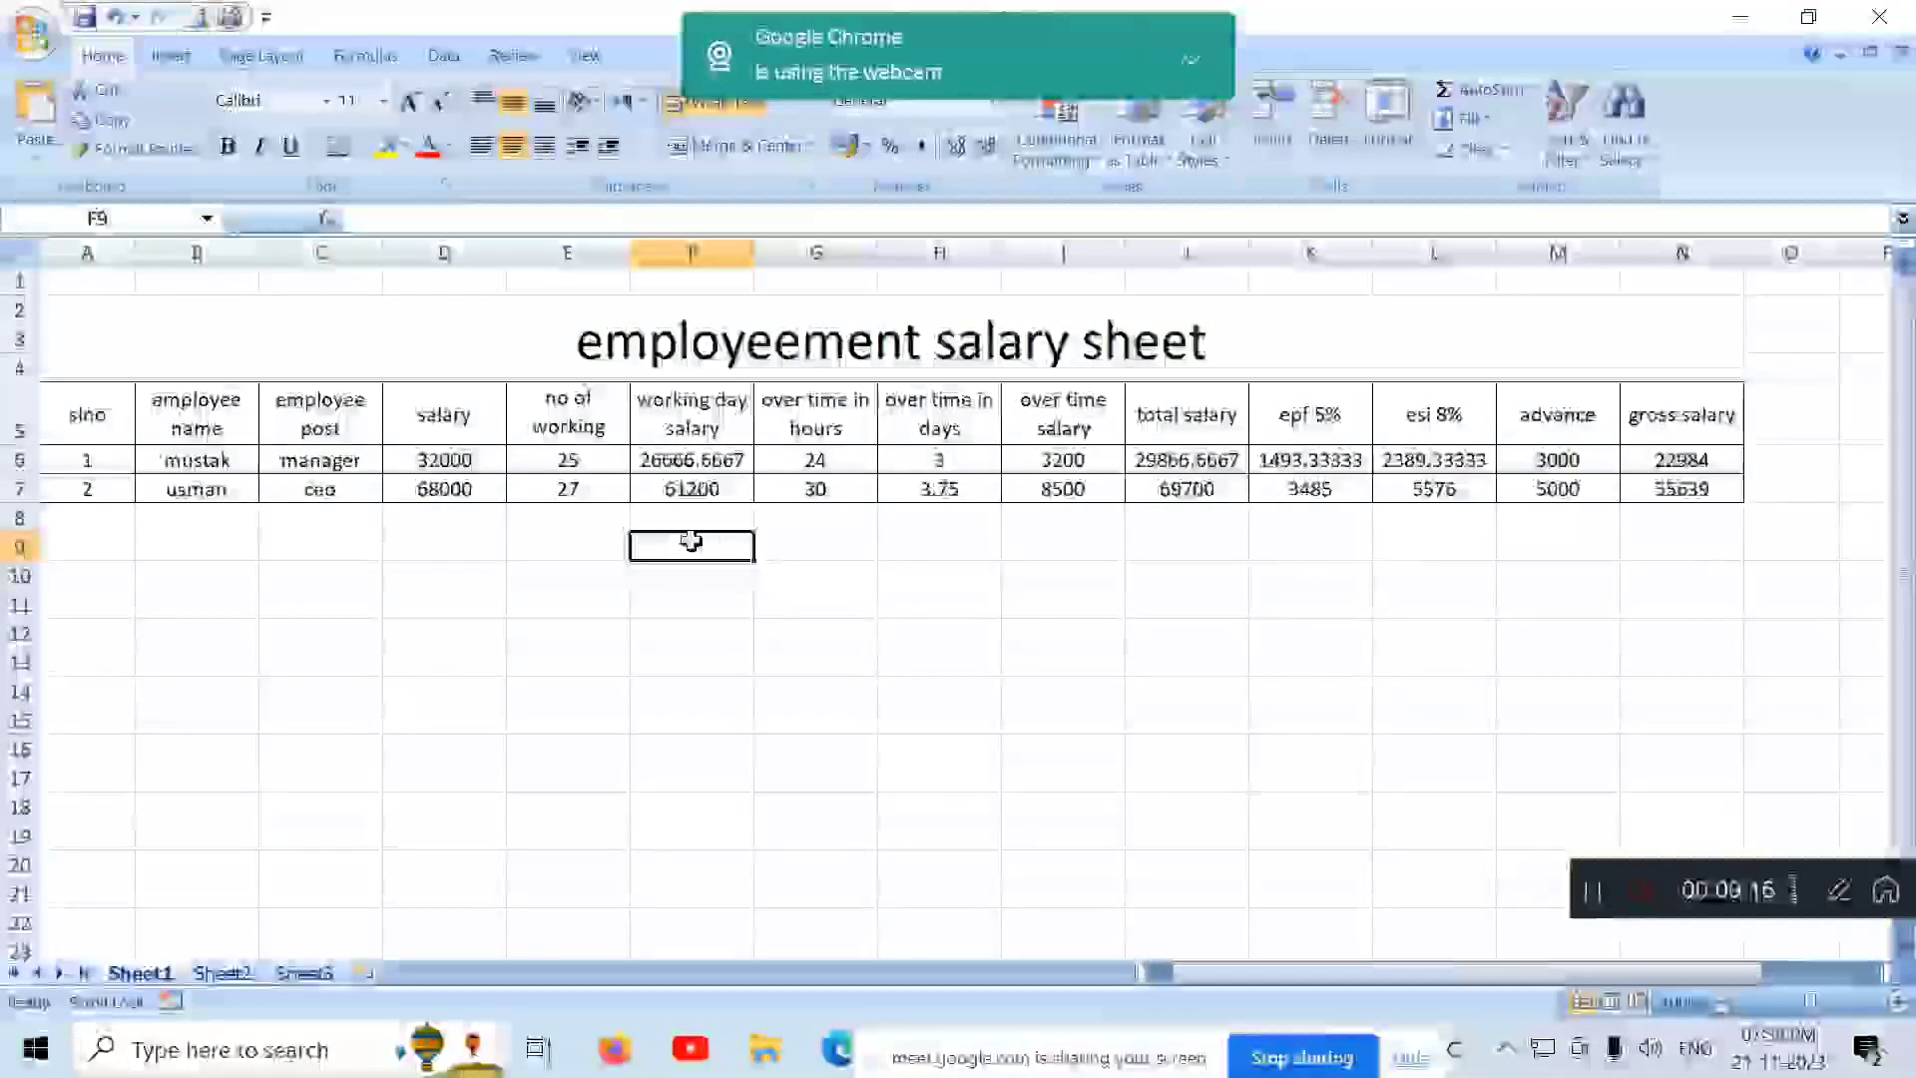
pyautogui.doubleClick(695, 549)
pyautogui.hotkey('ctrl', 's')
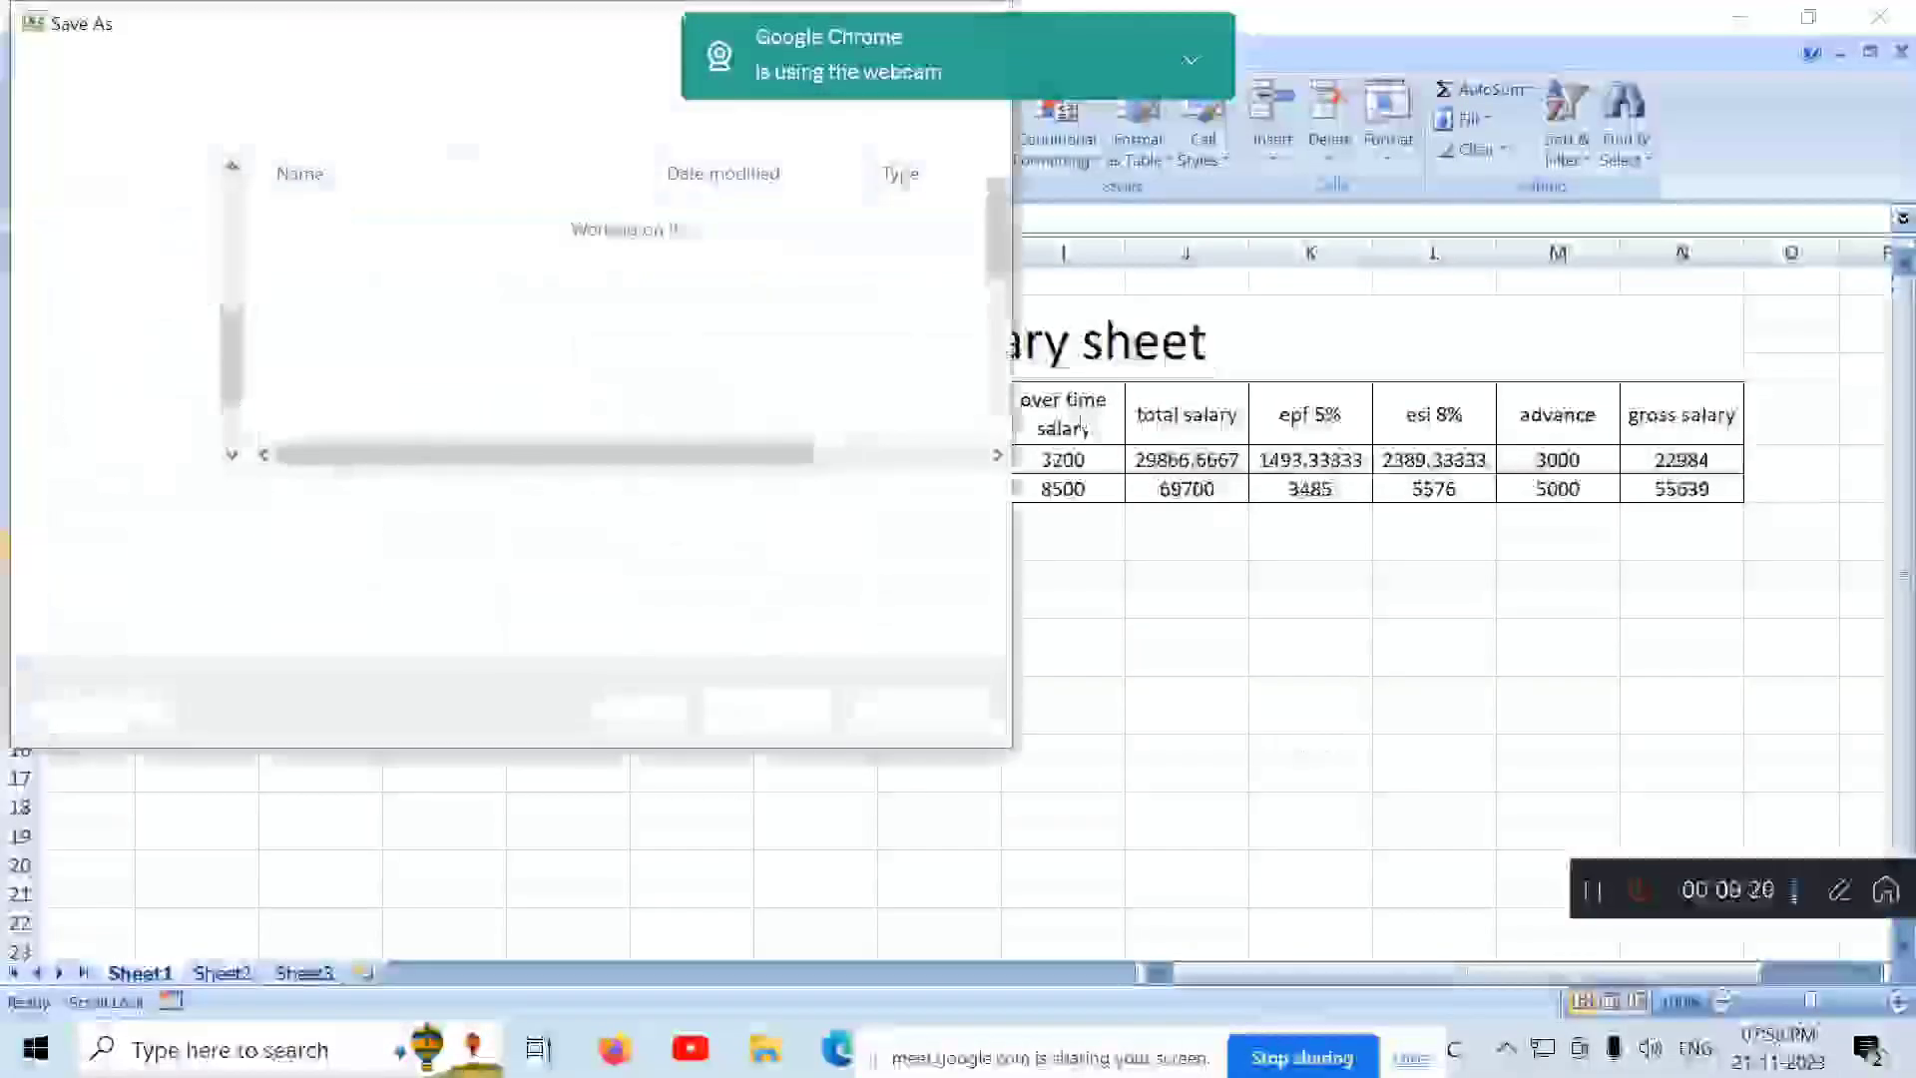
pyautogui.click(933, 729)
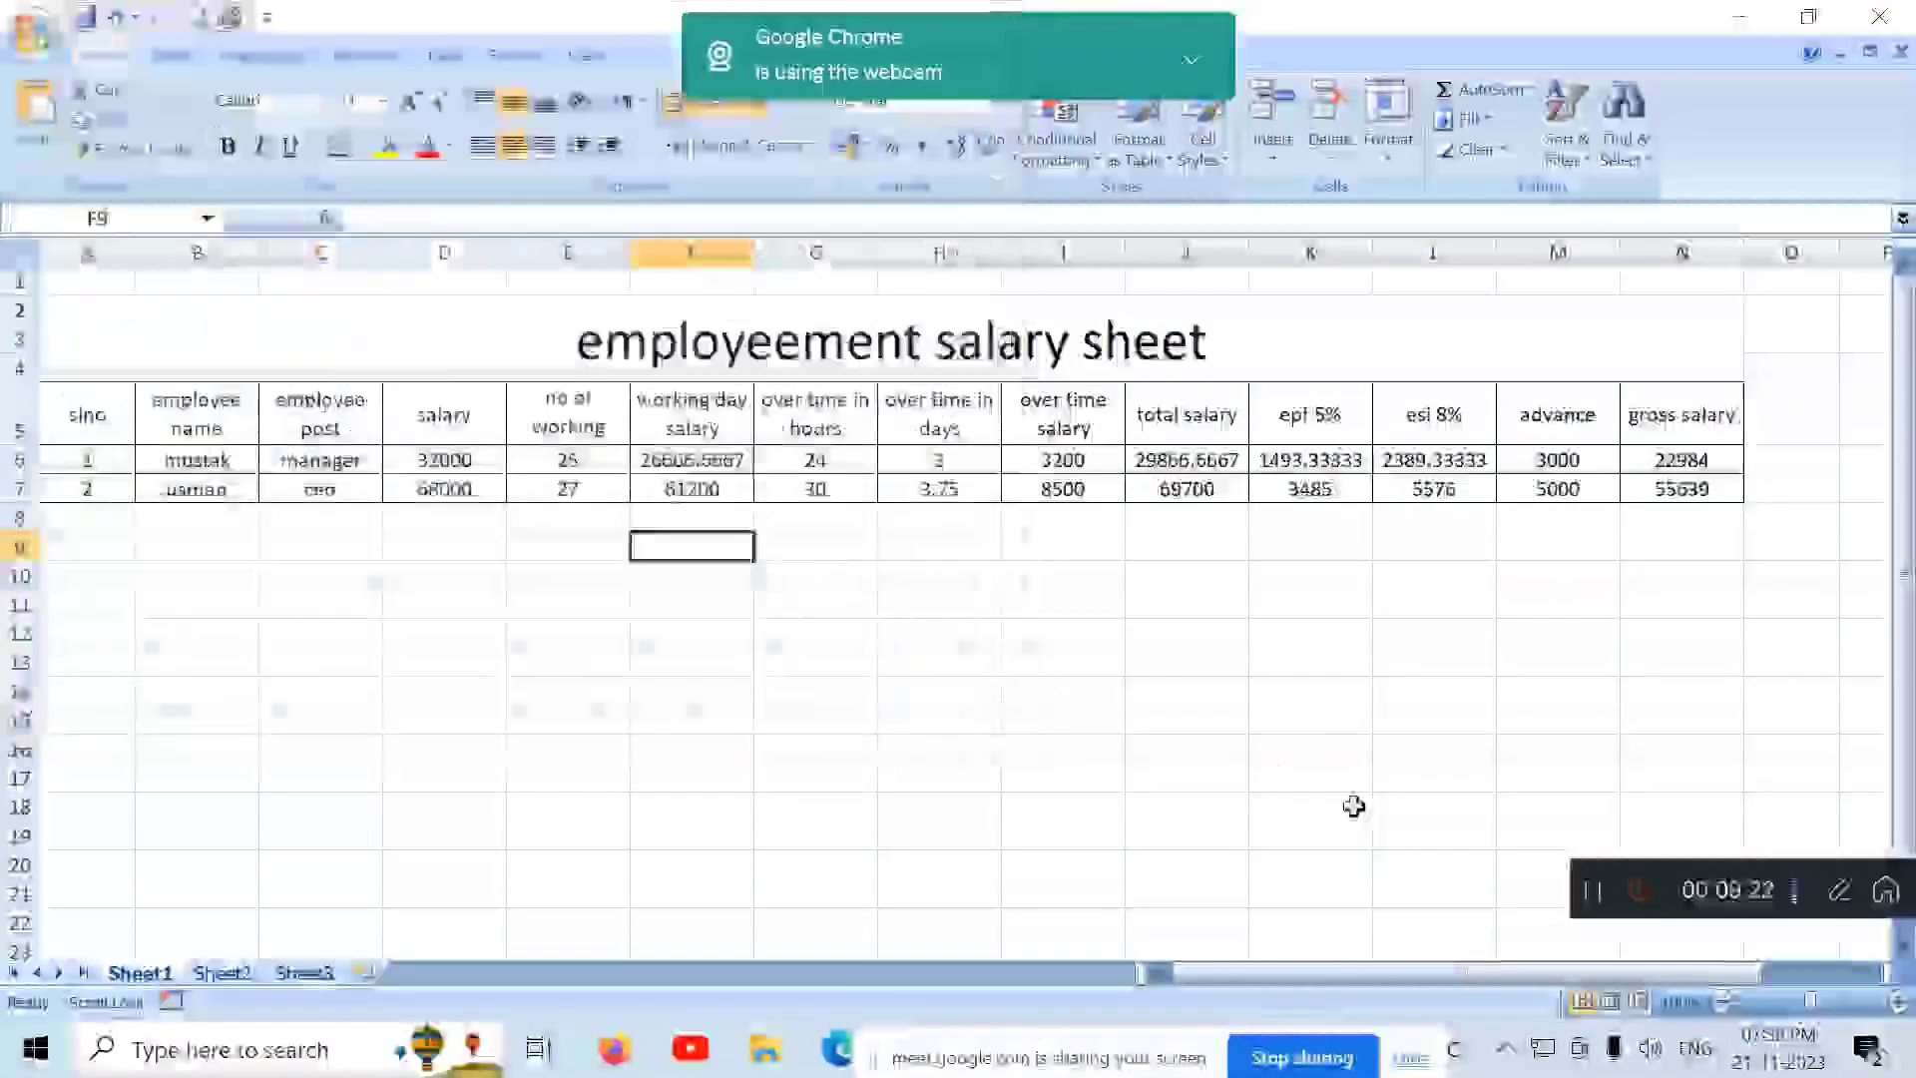